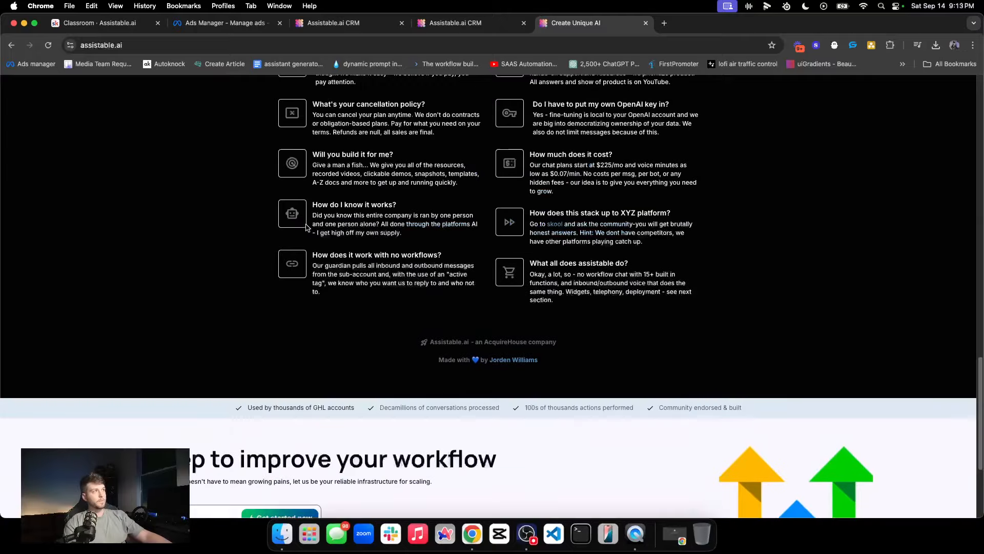
Step: Look through the assistable.ai home page down to the demo section and open the interactive demo
{"action": "scroll", "coordinate": [306, 227], "scroll_direction": "up", "scroll_amount": 4}
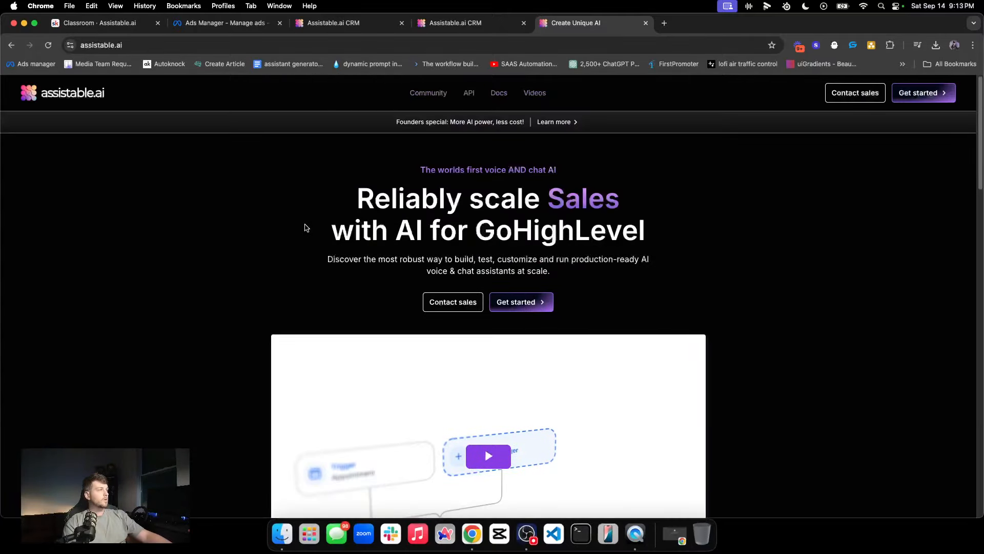
{"action": "scroll", "coordinate": [412, 261], "scroll_direction": "down", "scroll_amount": 6}
{"action": "scroll", "coordinate": [412, 260], "scroll_direction": "down", "scroll_amount": 8}
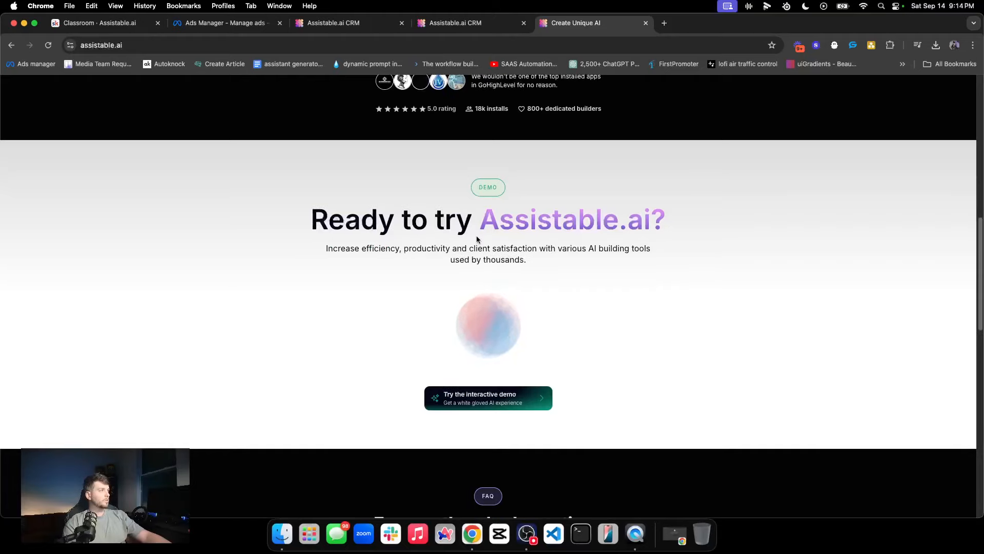
{"action": "left_click_drag", "start_coordinate": [272, 219], "coordinate": [759, 256]}
{"action": "left_click", "coordinate": [662, 351]}
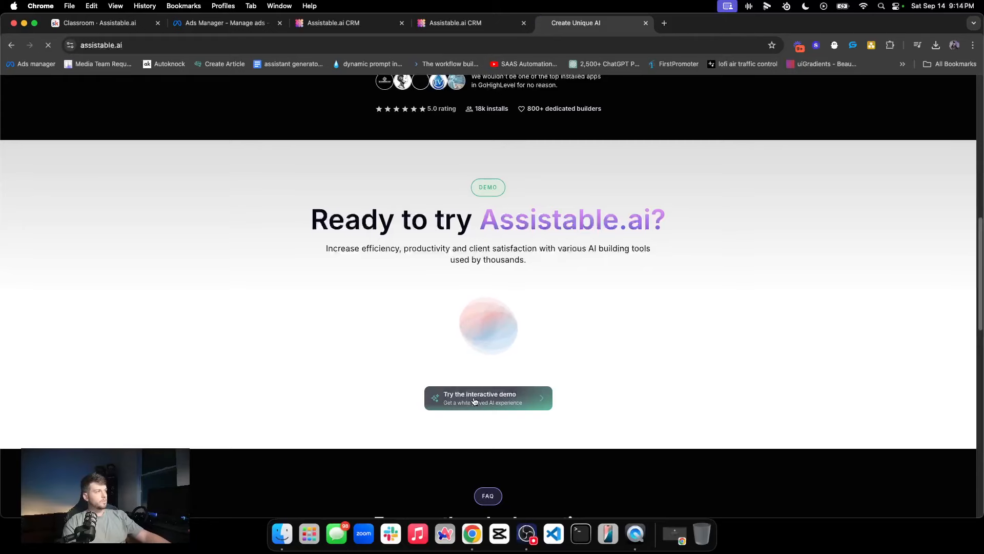
{"action": "left_click", "coordinate": [473, 400]}
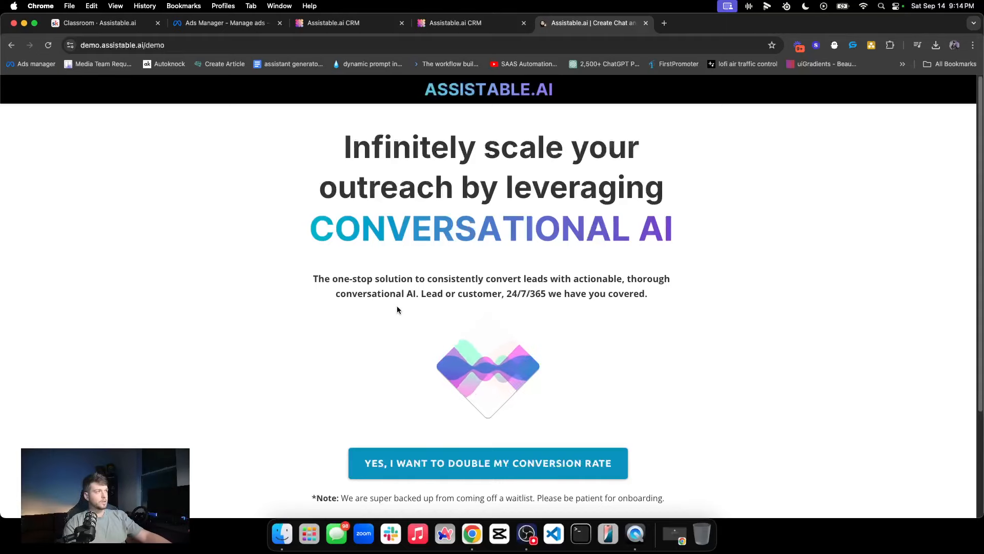
Step: Review the demo page and the fields of its "Play around with our assistants" sign-up form, closing the form without submitting
{"action": "scroll", "coordinate": [397, 310], "scroll_direction": "down", "scroll_amount": 5}
{"action": "scroll", "coordinate": [390, 215], "scroll_direction": "up", "scroll_amount": 5}
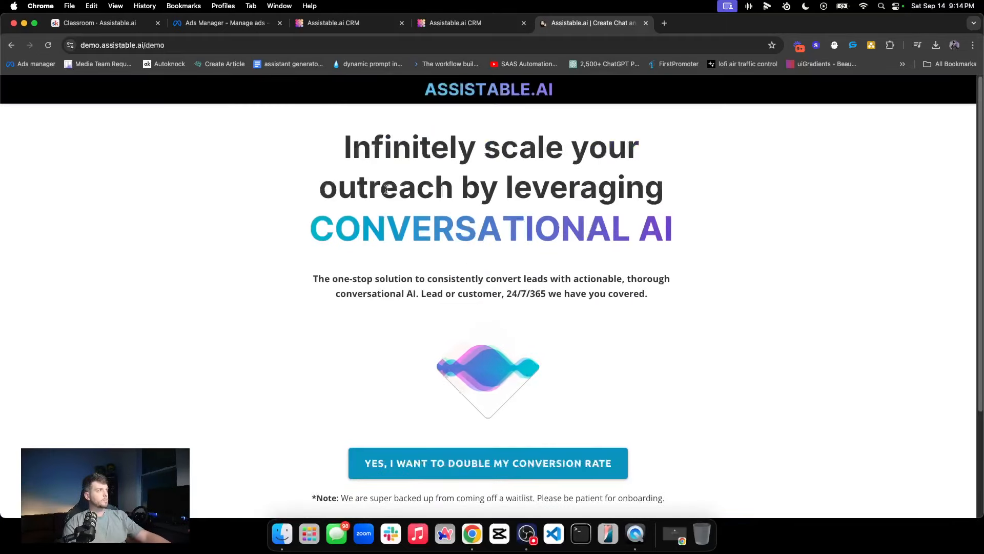
{"action": "left_click", "coordinate": [496, 456]}
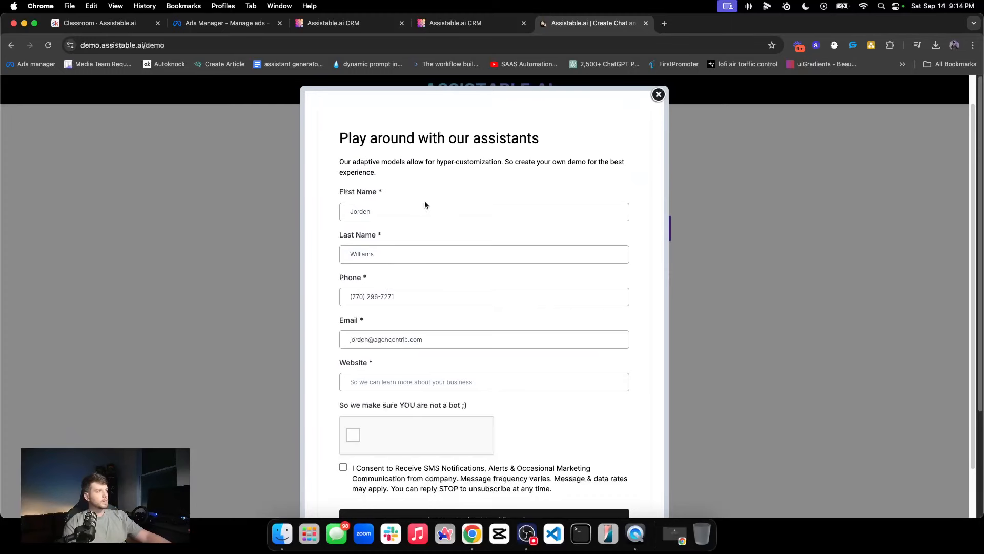
{"action": "scroll", "coordinate": [423, 361], "scroll_direction": "down", "scroll_amount": 2}
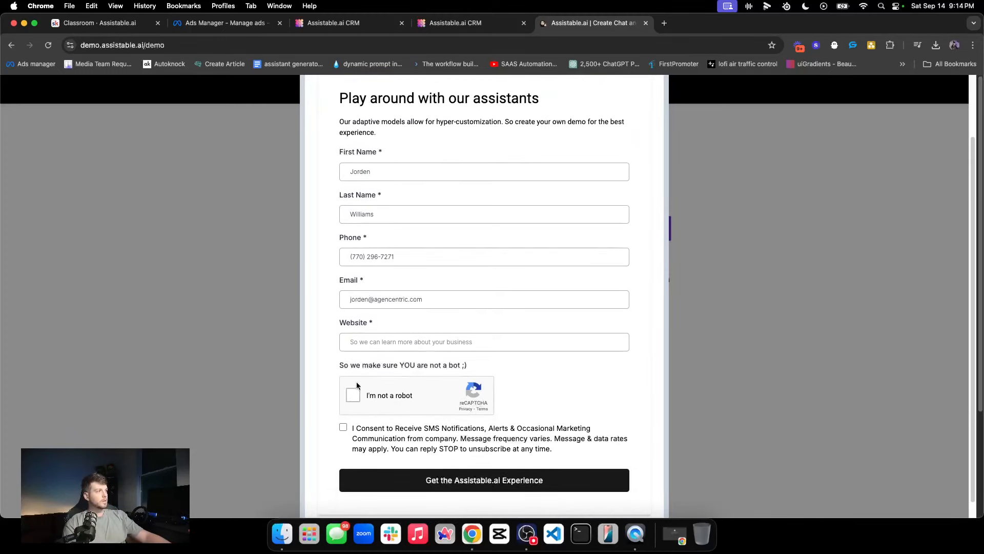
{"action": "triple_click", "coordinate": [410, 364]}
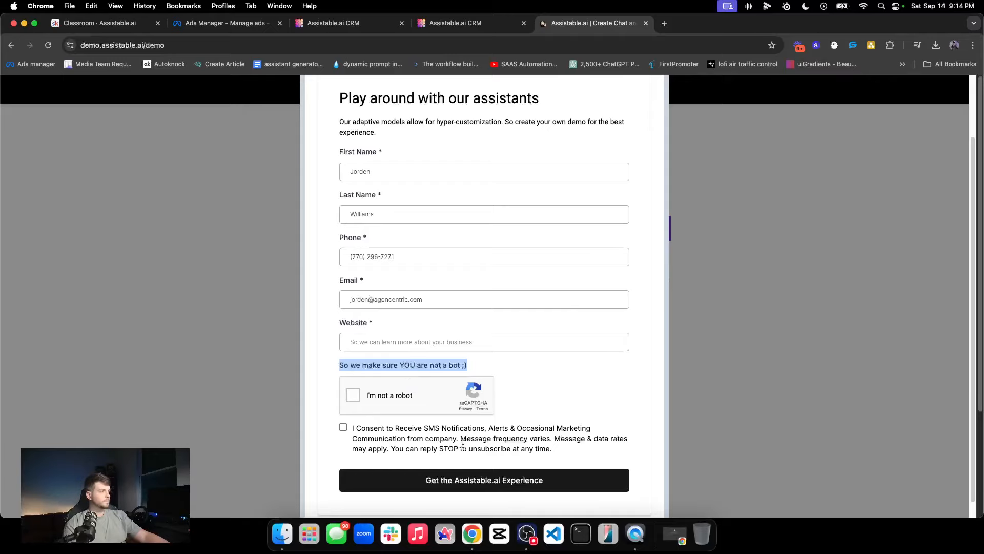
{"action": "scroll", "coordinate": [569, 430], "scroll_direction": "up", "scroll_amount": 3}
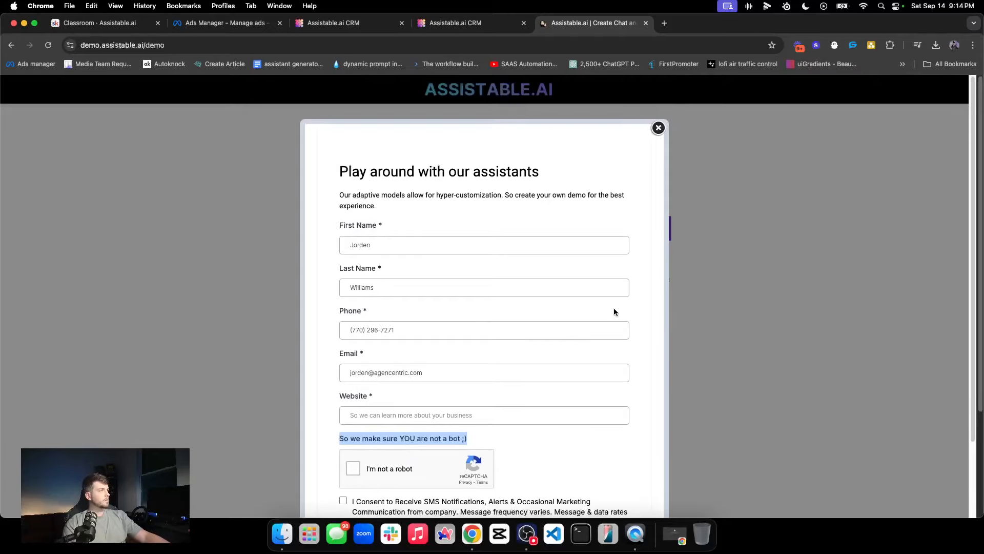
{"action": "scroll", "coordinate": [656, 149], "scroll_direction": "down", "scroll_amount": 2}
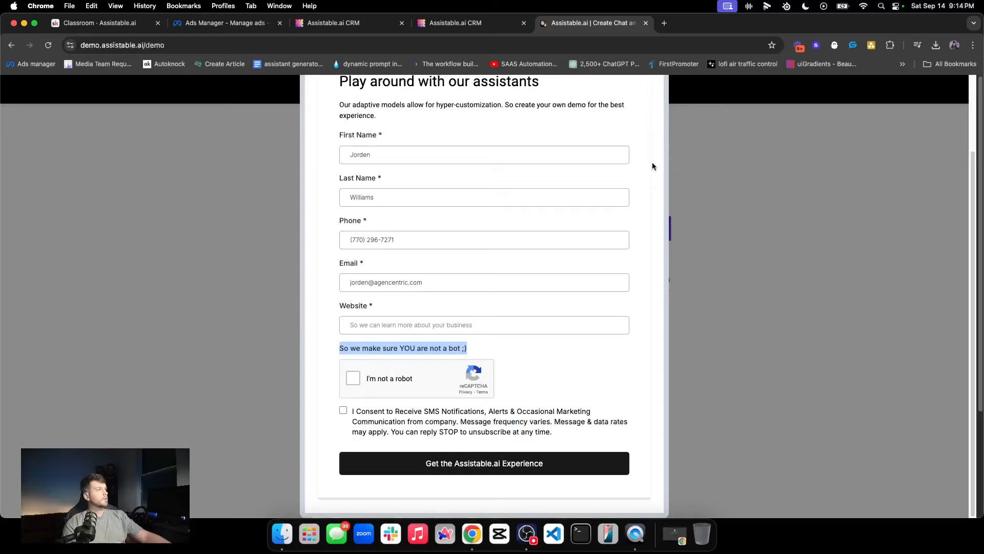
{"action": "scroll", "coordinate": [653, 159], "scroll_direction": "up", "scroll_amount": 2}
{"action": "left_click", "coordinate": [657, 129]}
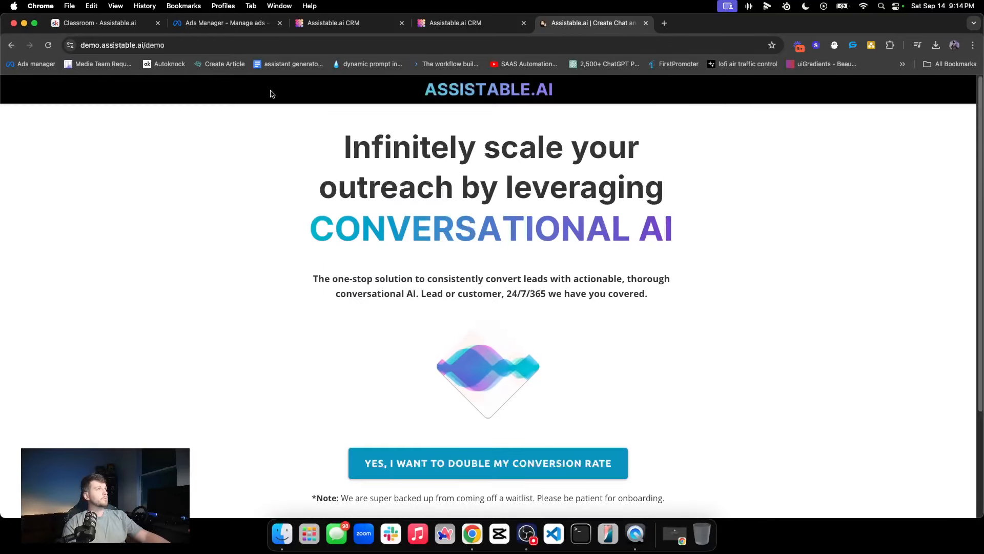
Step: Check the ad preview in Ads Manager and the guest visitor conversation in the CRM, returning to the demo page
{"action": "left_click", "coordinate": [234, 22]}
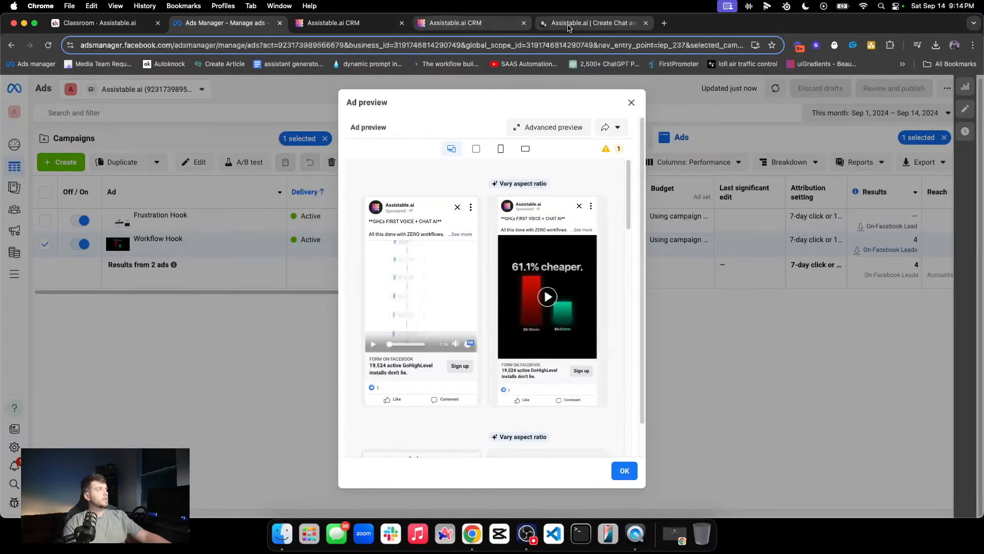
{"action": "left_click", "coordinate": [589, 23]}
{"action": "left_click", "coordinate": [433, 24]}
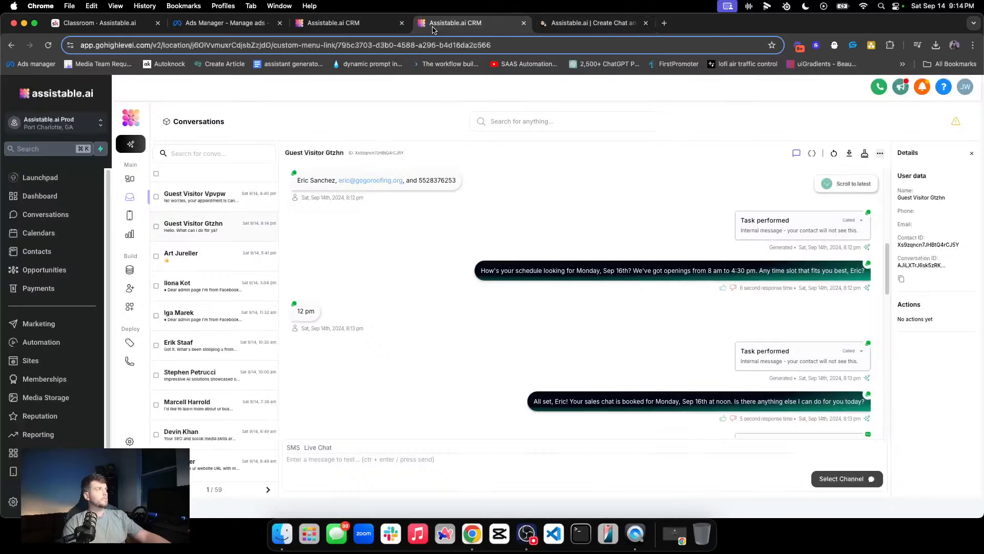
{"action": "left_click", "coordinate": [570, 26]}
Step: Go back to the assistable.ai home page and revisit its interactive demo section
{"action": "left_click", "coordinate": [12, 46]}
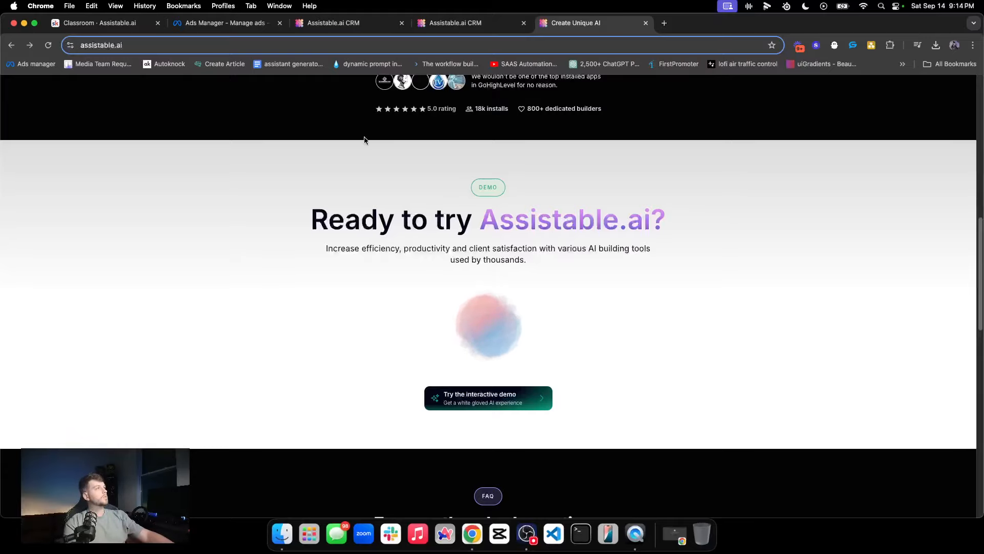
{"action": "scroll", "coordinate": [372, 174], "scroll_direction": "up", "scroll_amount": 5}
{"action": "scroll", "coordinate": [371, 236], "scroll_direction": "down", "scroll_amount": 6}
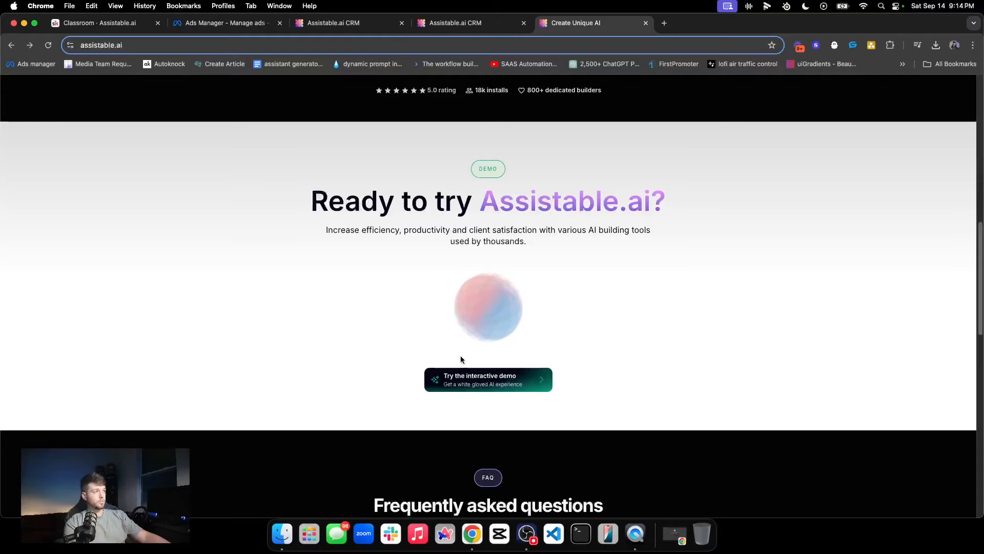
{"action": "left_click", "coordinate": [464, 374]}
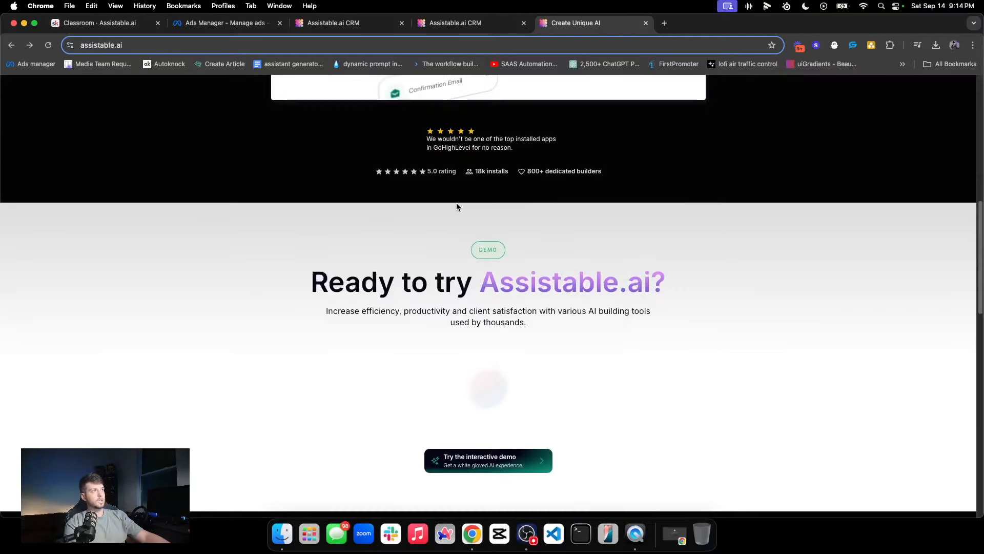
{"action": "scroll", "coordinate": [456, 207], "scroll_direction": "up", "scroll_amount": 9}
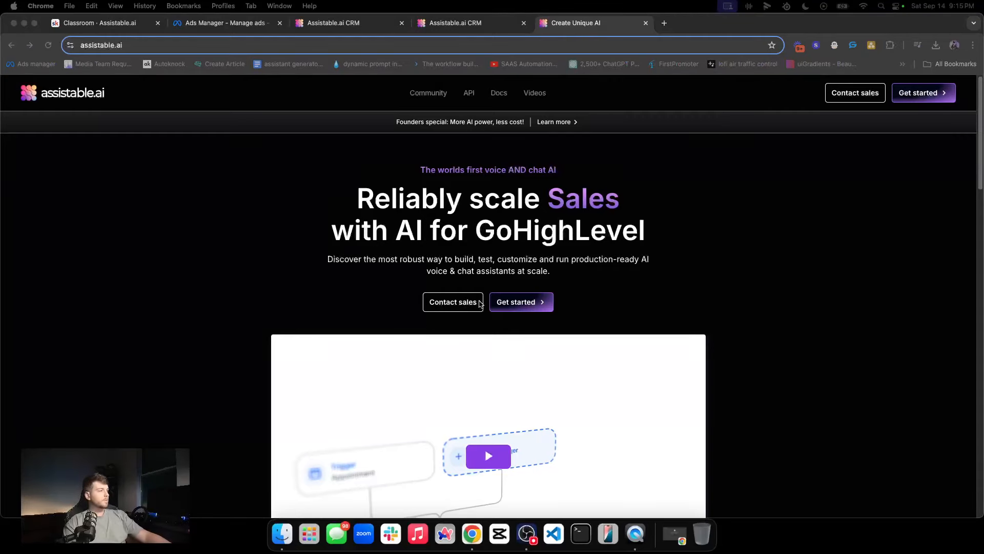
Step: Check where the home page's Contact sales link leads, return, and look over the whole home page
{"action": "left_click", "coordinate": [380, 285]}
{"action": "left_click", "coordinate": [440, 309]}
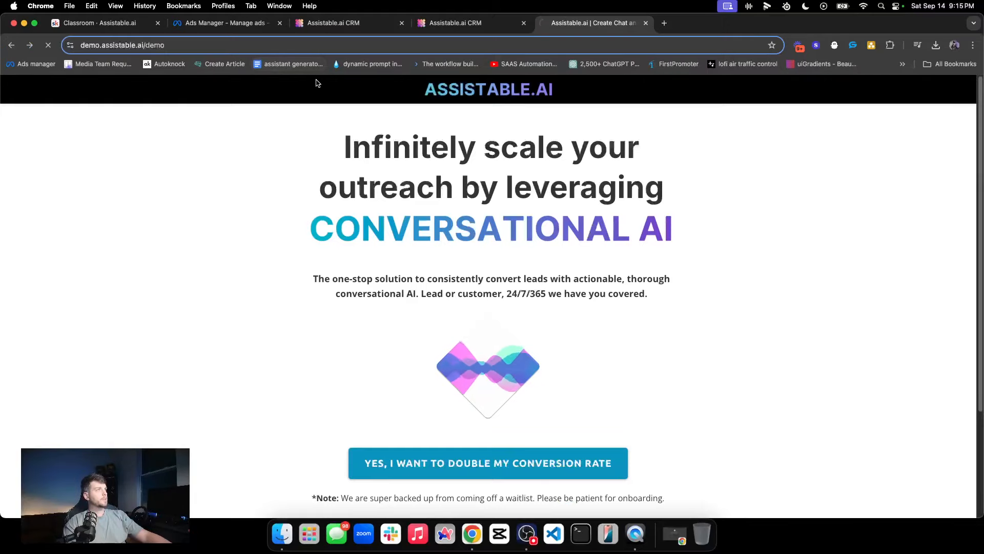
{"action": "scroll", "coordinate": [666, 201], "scroll_direction": "down", "scroll_amount": 20}
{"action": "scroll", "coordinate": [621, 209], "scroll_direction": "up", "scroll_amount": 20}
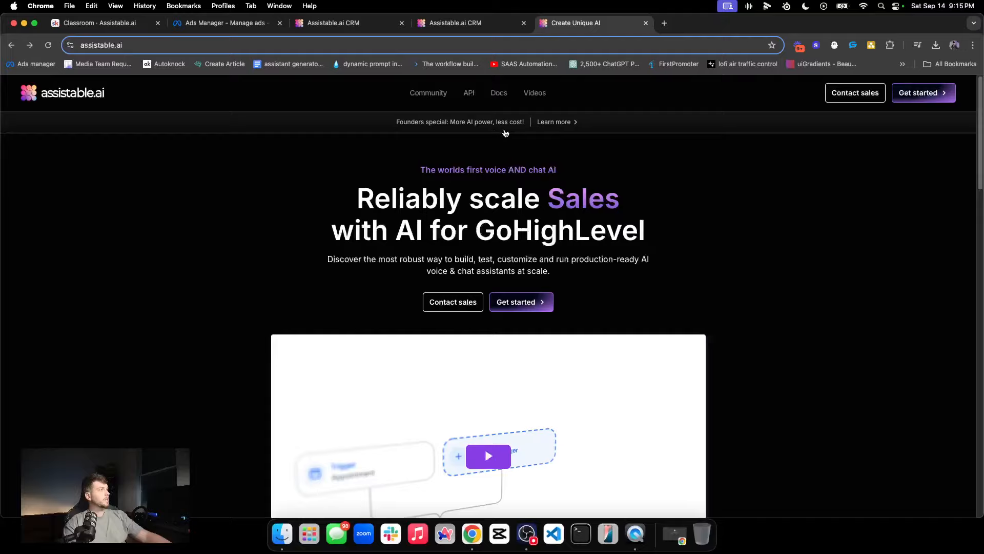
{"action": "scroll", "coordinate": [564, 202], "scroll_direction": "down", "scroll_amount": 20}
{"action": "scroll", "coordinate": [543, 208], "scroll_direction": "up", "scroll_amount": 20}
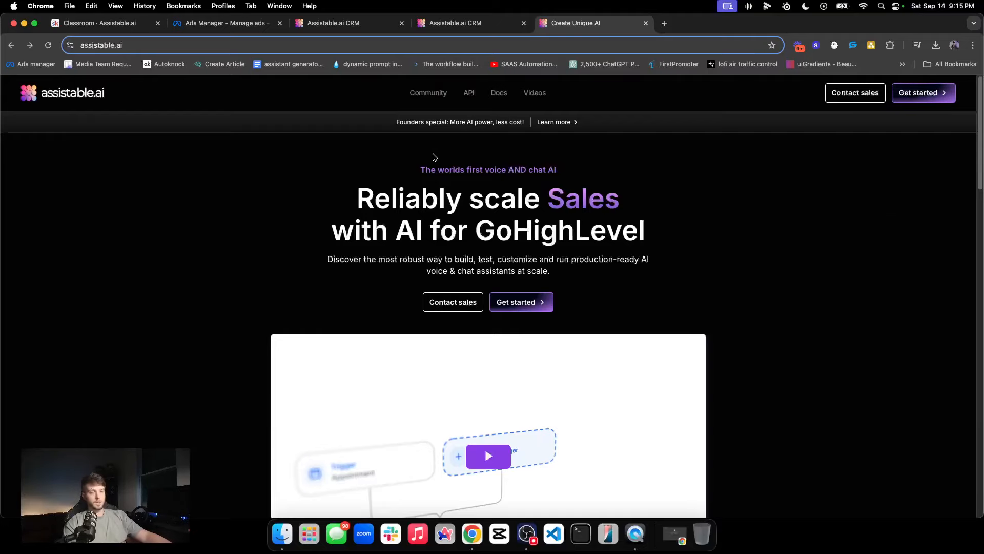
Step: Open the "00. Facebook Form: Lead Magnet" workflow from the "01. Lead Journey" folder in the CRM automations
{"action": "left_click", "coordinate": [455, 23]}
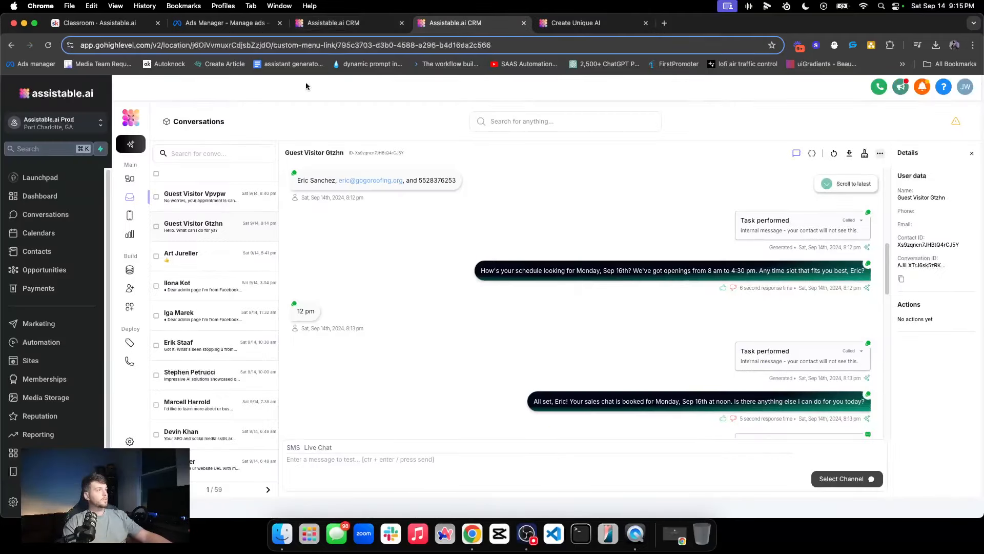
{"action": "left_click", "coordinate": [352, 26]}
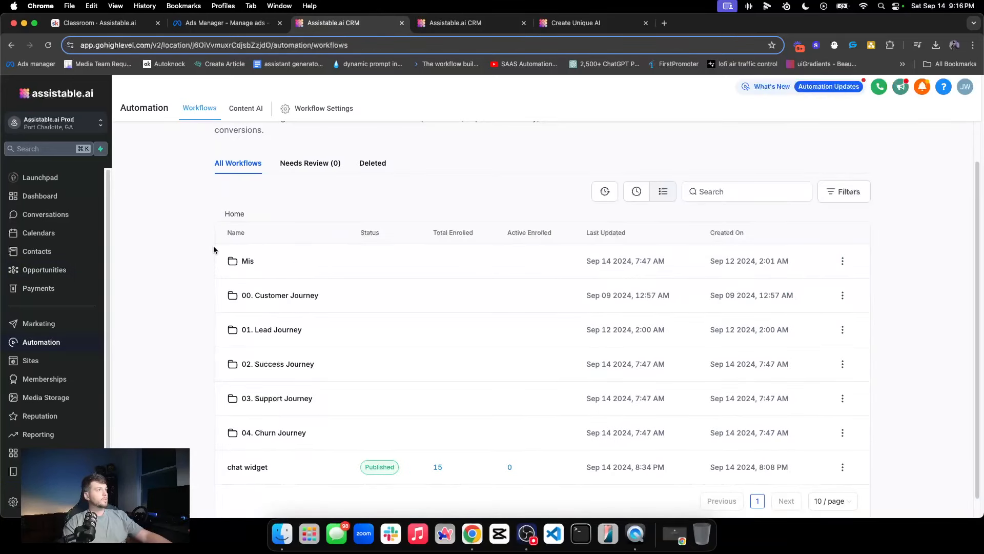
{"action": "left_click", "coordinate": [282, 334]}
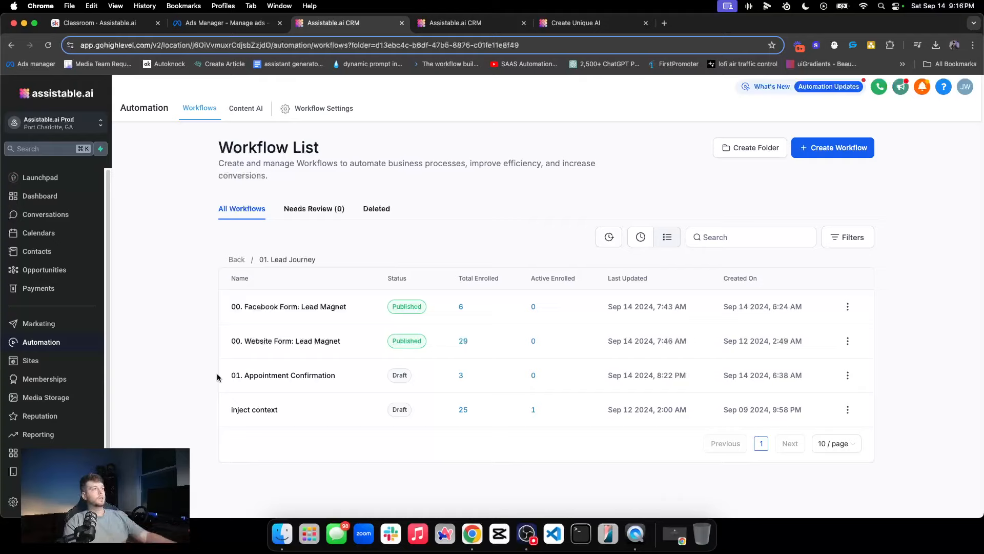
{"action": "left_click", "coordinate": [276, 308]}
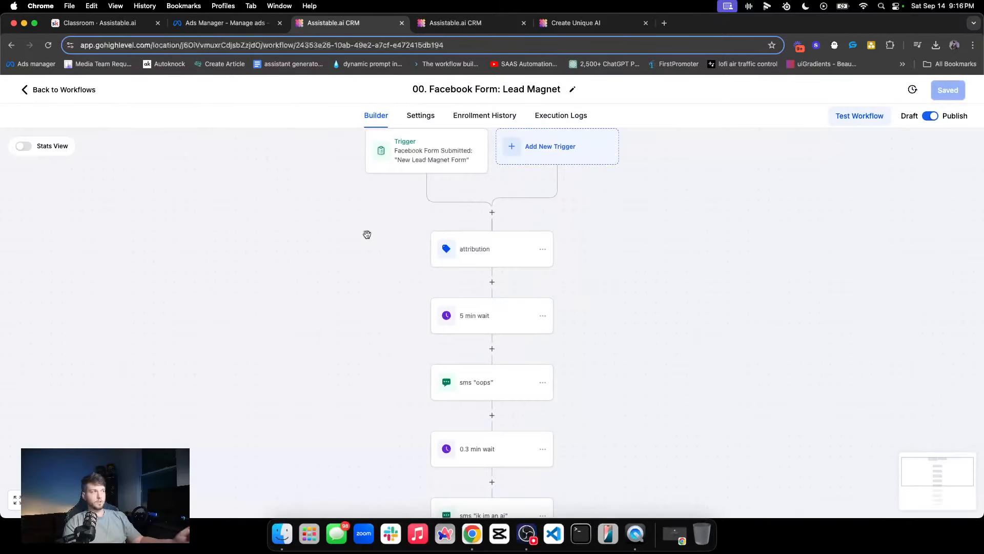
Step: Examine the workflow's Facebook form trigger and compare it with the ad preview in Ads Manager
{"action": "scroll", "coordinate": [359, 242], "scroll_direction": "up", "scroll_amount": 2}
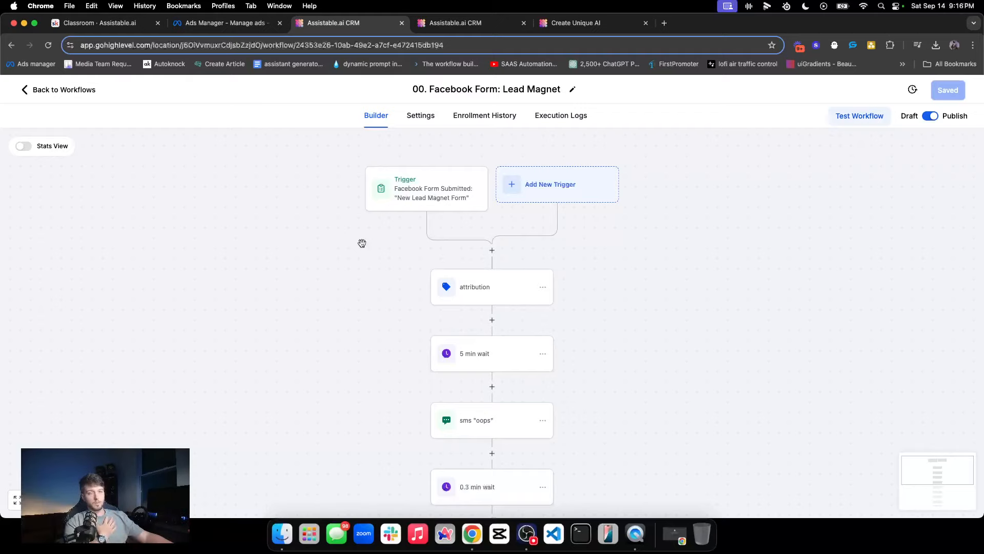
{"action": "scroll", "coordinate": [372, 259], "scroll_direction": "down", "scroll_amount": 1}
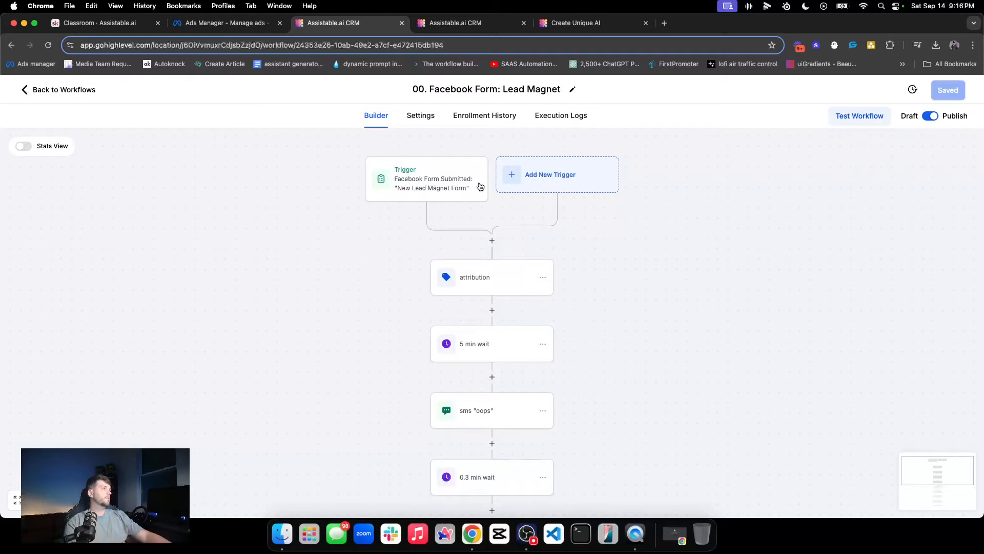
{"action": "scroll", "coordinate": [435, 200], "scroll_direction": "down", "scroll_amount": 1}
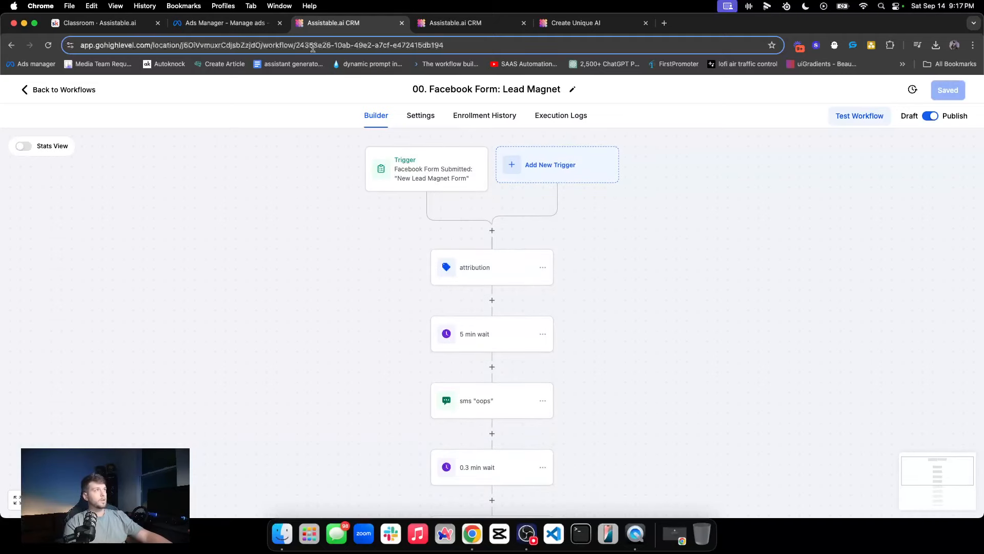
{"action": "left_click", "coordinate": [225, 23]}
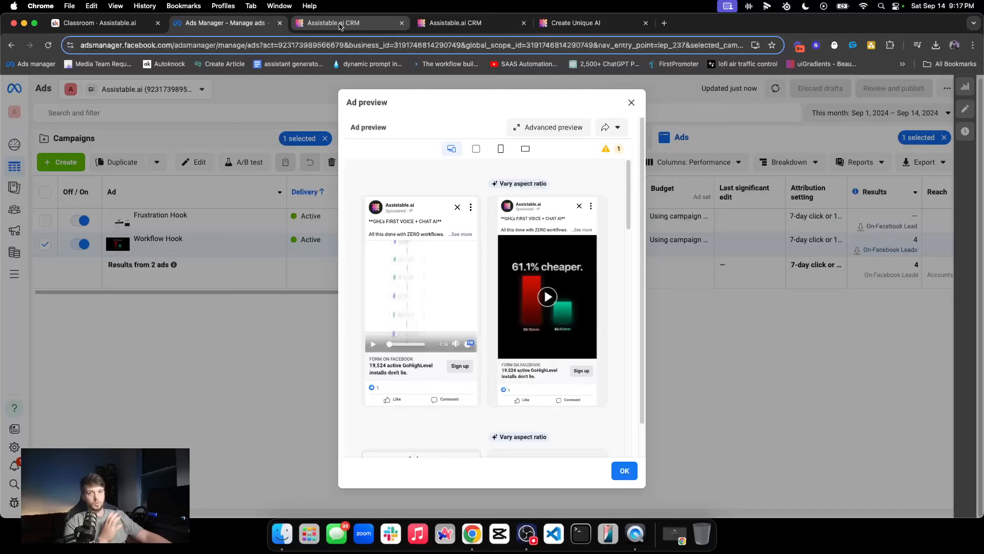
{"action": "left_click", "coordinate": [423, 24]}
{"action": "left_click", "coordinate": [360, 24]}
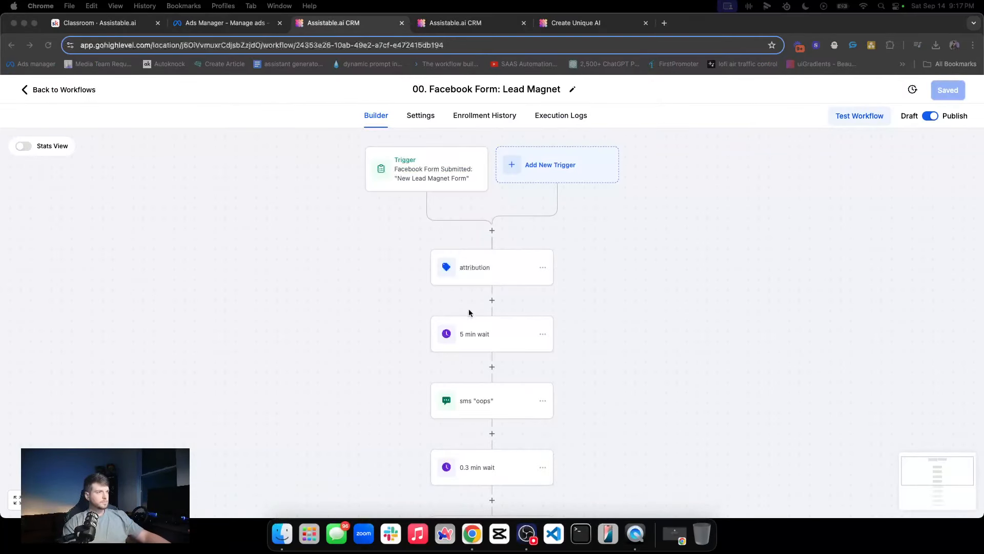
Step: Inspect the settings of the workflow's attribution tag and "5 min wait" actions, closing each without changes
{"action": "left_click", "coordinate": [467, 274]}
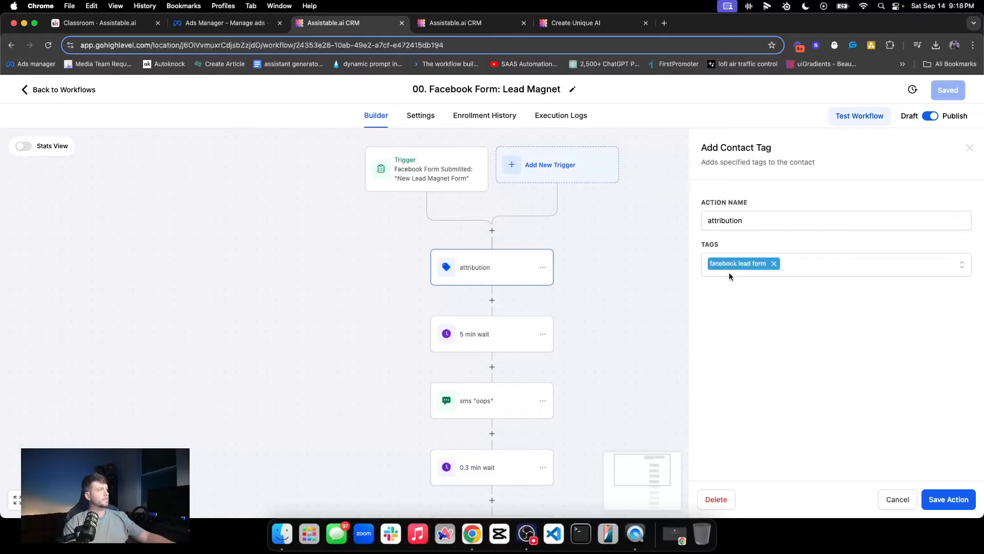
{"action": "left_click", "coordinate": [968, 148]}
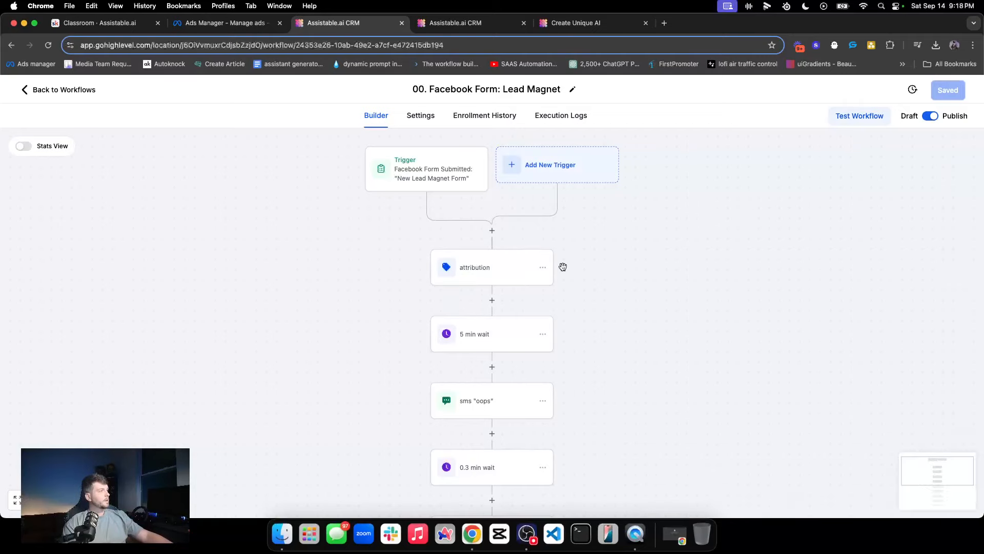
{"action": "scroll", "coordinate": [513, 292], "scroll_direction": "down", "scroll_amount": 1}
{"action": "left_click", "coordinate": [500, 321]}
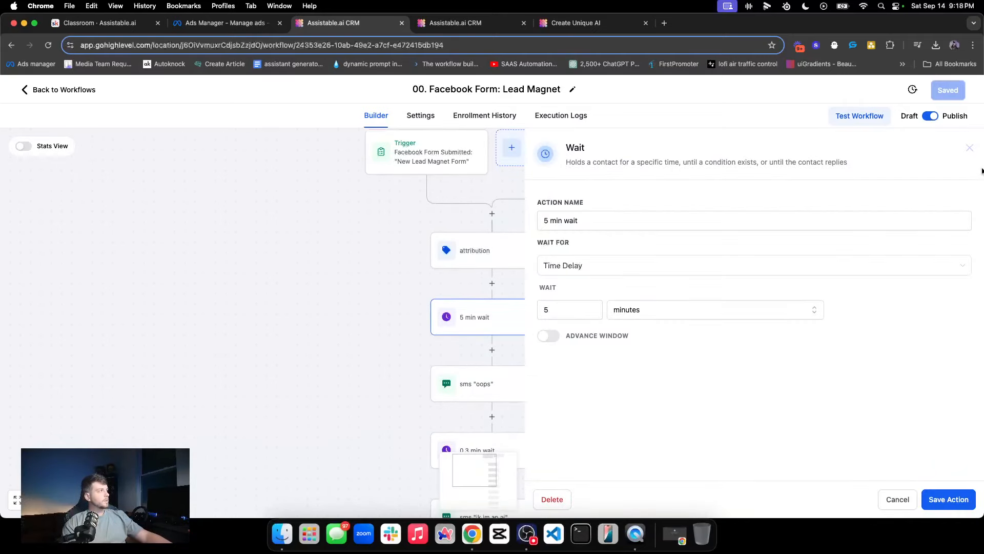
{"action": "left_click", "coordinate": [969, 148]}
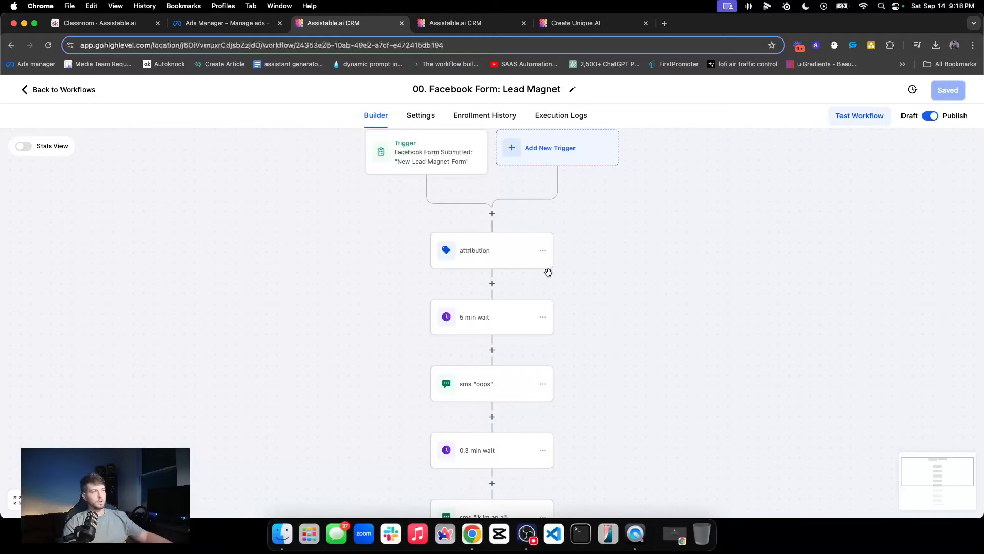
{"action": "scroll", "coordinate": [478, 330], "scroll_direction": "down", "scroll_amount": 1}
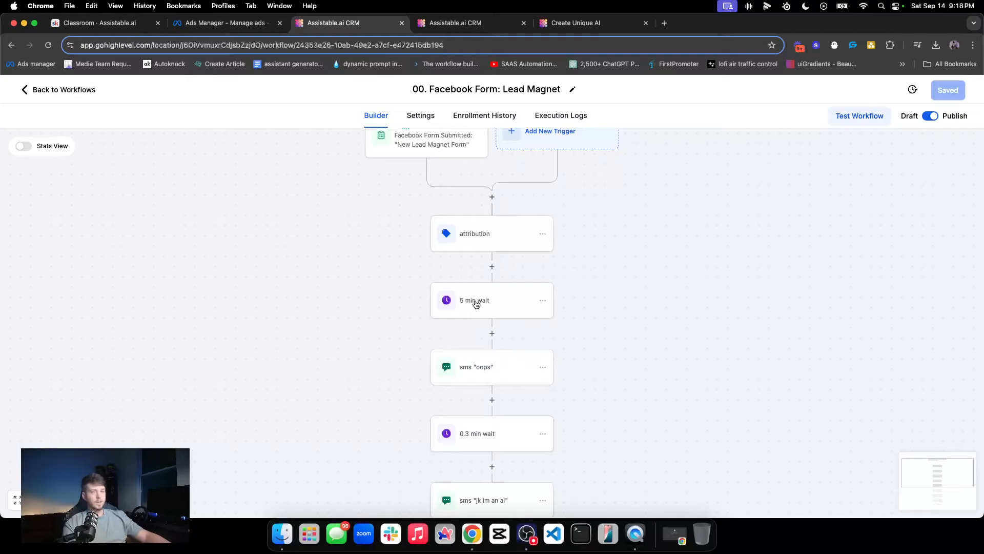
{"action": "scroll", "coordinate": [474, 305], "scroll_direction": "down", "scroll_amount": 2}
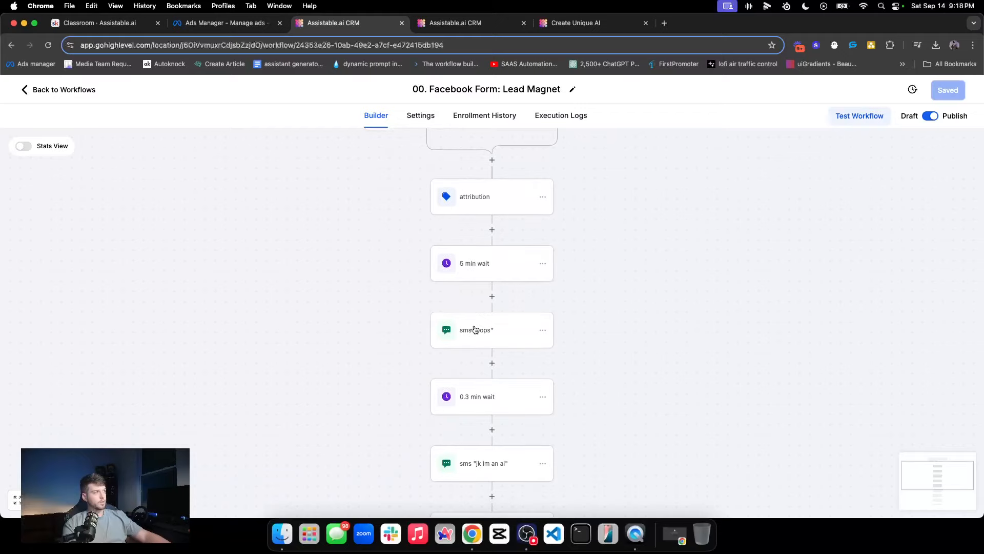
Step: Read the message text of the "oops" SMS action and close it without changes
{"action": "left_click", "coordinate": [472, 326]}
{"action": "triple_click", "coordinate": [749, 349]}
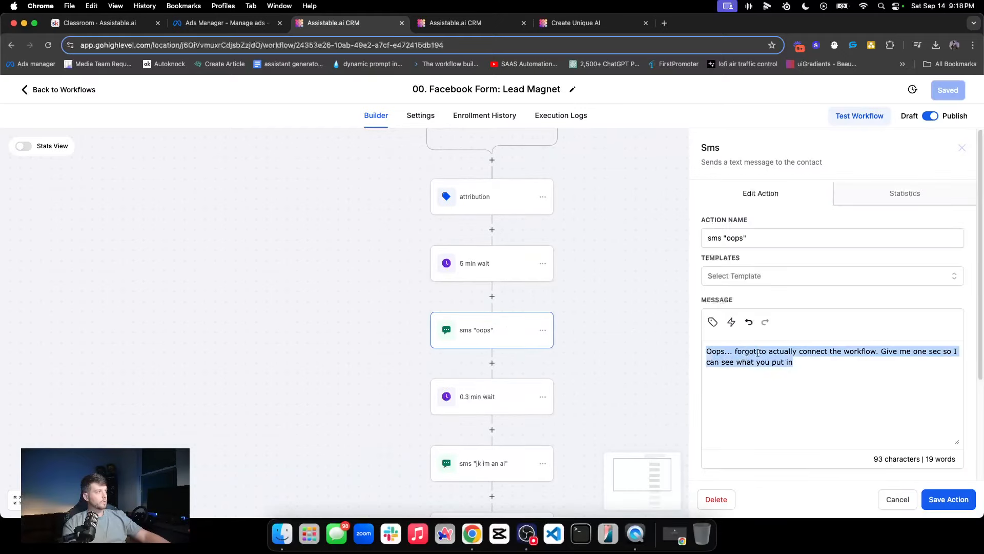
{"action": "triple_click", "coordinate": [791, 358]}
{"action": "left_click", "coordinate": [796, 357]}
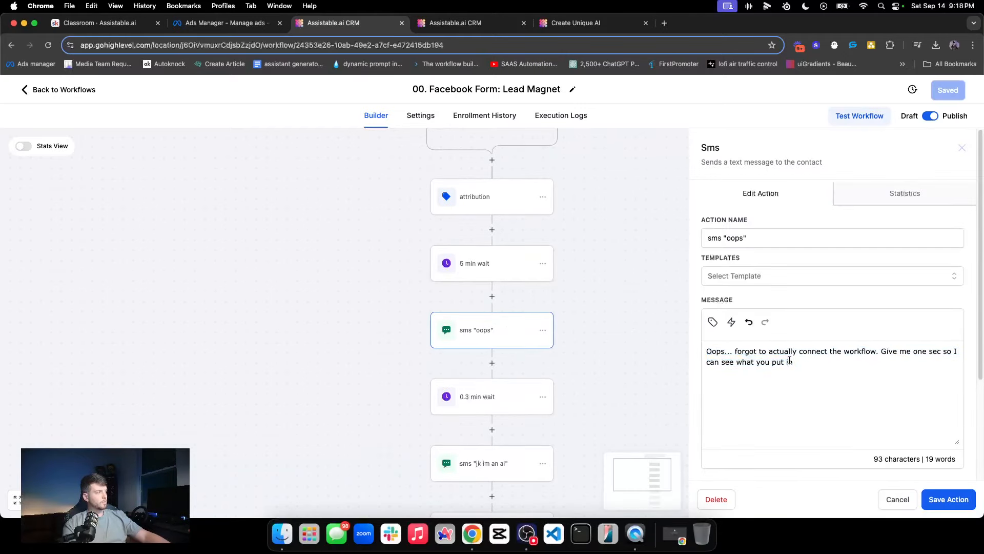
{"action": "triple_click", "coordinate": [789, 360]}
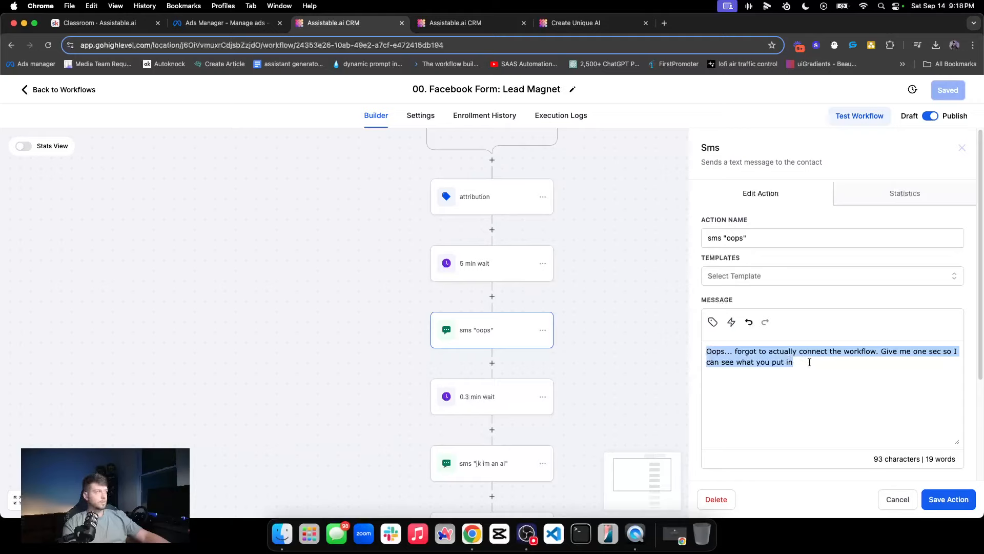
{"action": "left_click", "coordinate": [962, 147]}
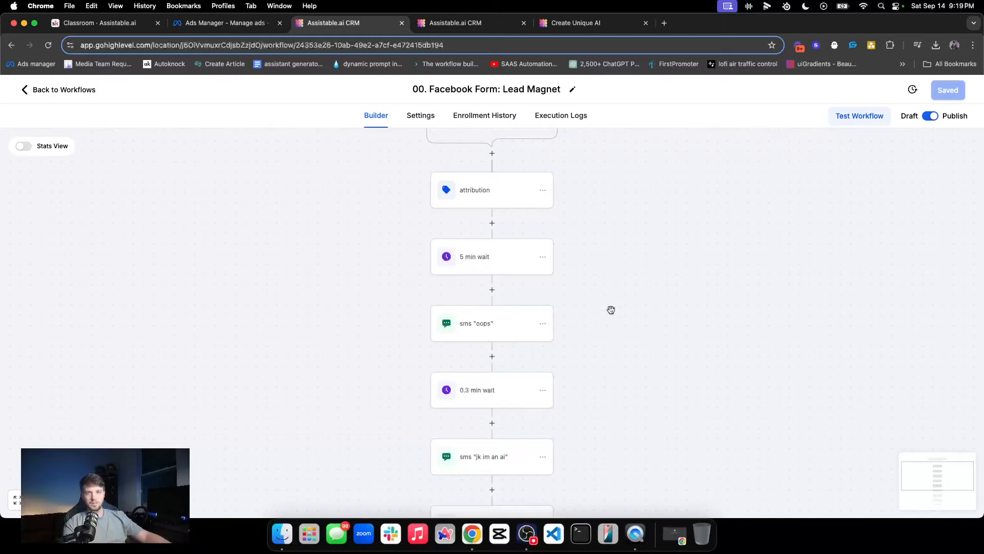
Step: Inspect the "0.3 min wait" and "jk im an ai" SMS actions, closing each without changes
{"action": "scroll", "coordinate": [611, 310], "scroll_direction": "down", "scroll_amount": 2}
{"action": "scroll", "coordinate": [611, 310], "scroll_direction": "down", "scroll_amount": 2}
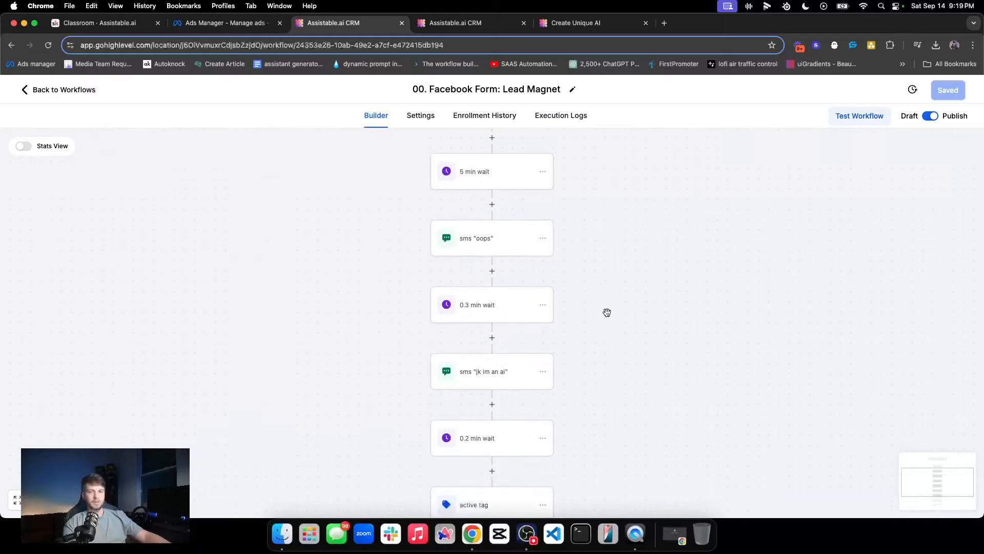
{"action": "scroll", "coordinate": [606, 312], "scroll_direction": "down", "scroll_amount": 1}
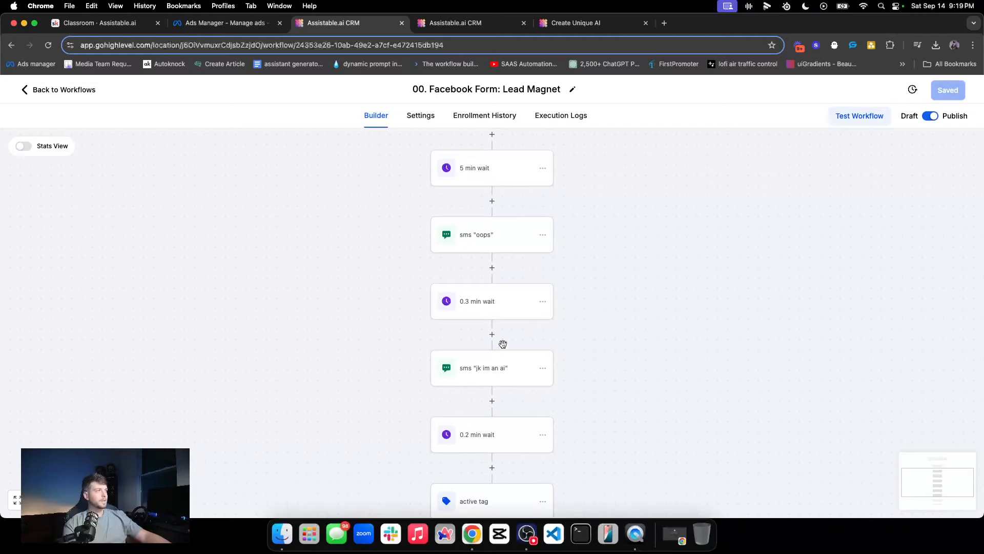
{"action": "left_click", "coordinate": [508, 307]}
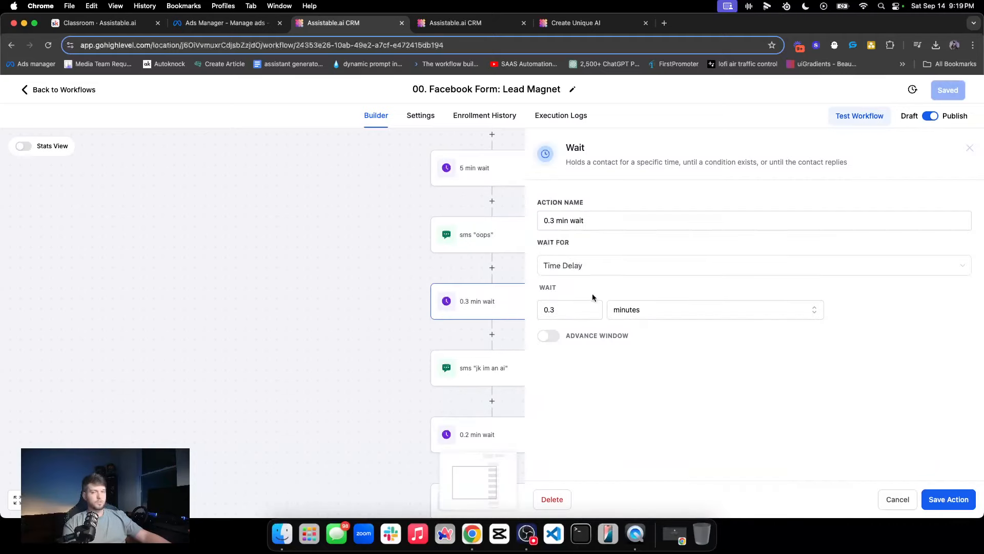
{"action": "left_click", "coordinate": [970, 148]}
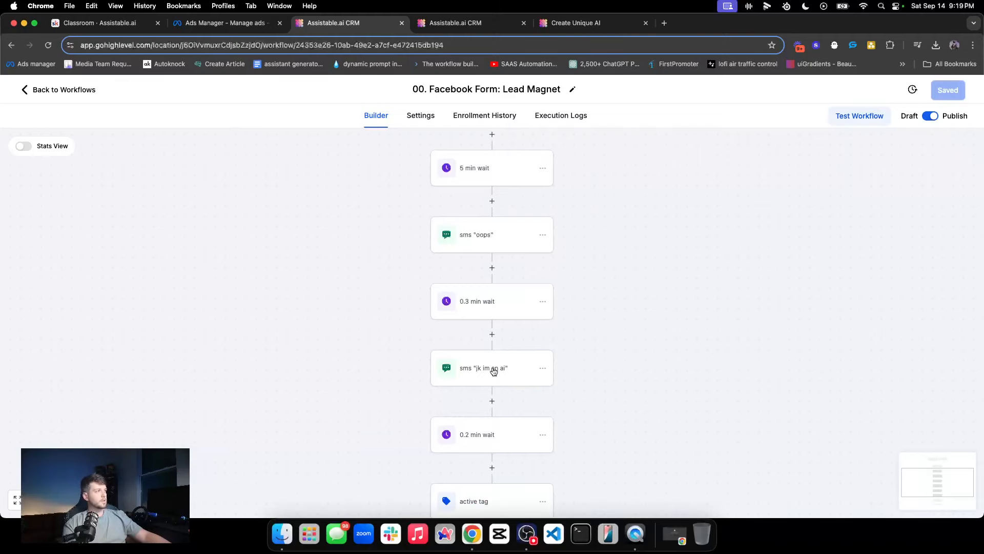
{"action": "left_click", "coordinate": [494, 369]}
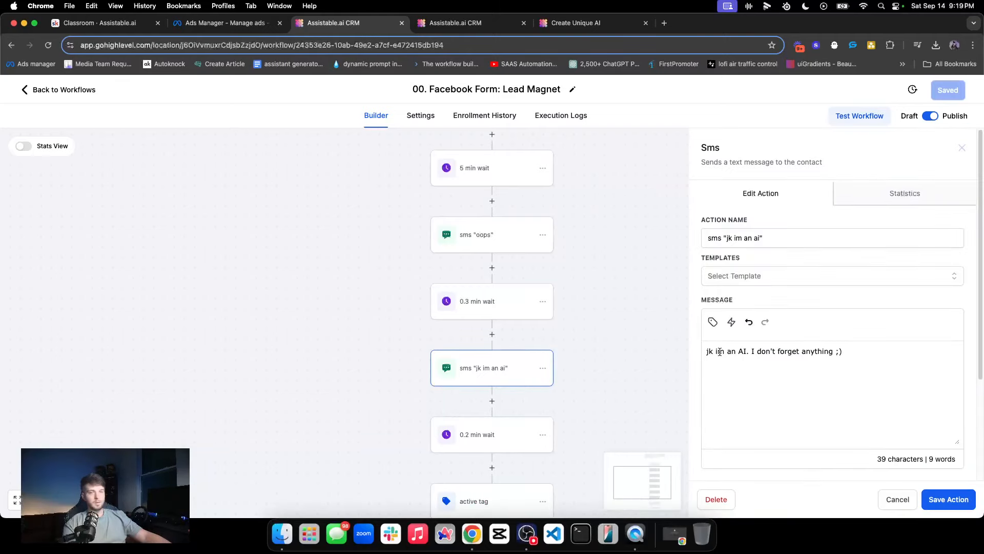
{"action": "left_click", "coordinate": [962, 148]}
Step: Check the settings of the "0.2 min wait" and "active tag" actions, closing each without changes
{"action": "scroll", "coordinate": [542, 312], "scroll_direction": "down", "scroll_amount": 3}
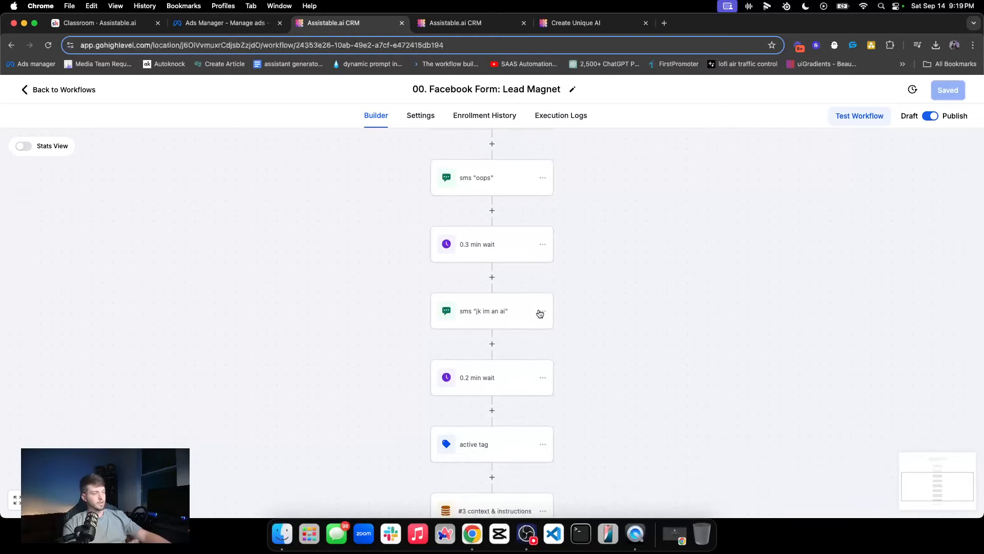
{"action": "left_click", "coordinate": [491, 364]}
{"action": "left_click", "coordinate": [969, 148]}
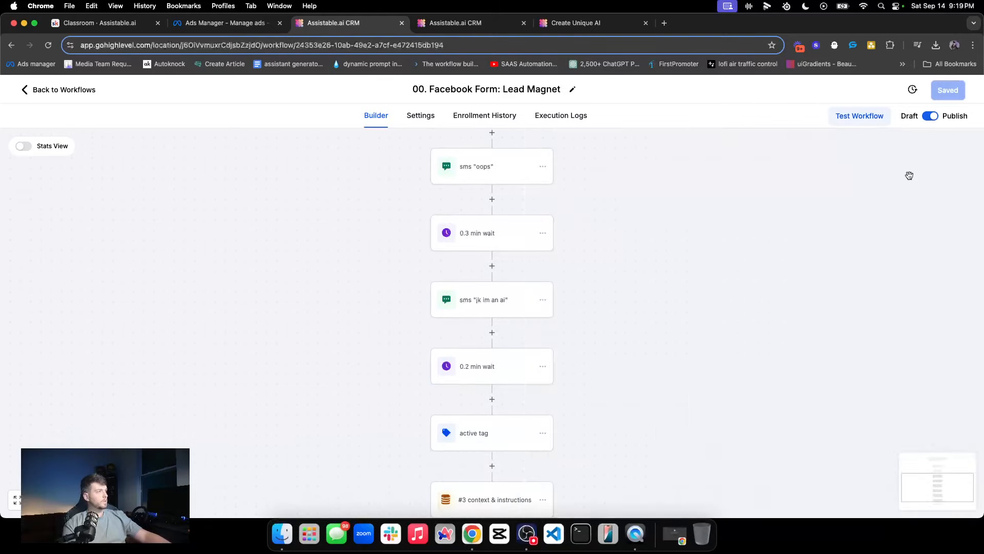
{"action": "scroll", "coordinate": [536, 365], "scroll_direction": "down", "scroll_amount": 2}
{"action": "left_click", "coordinate": [504, 387]}
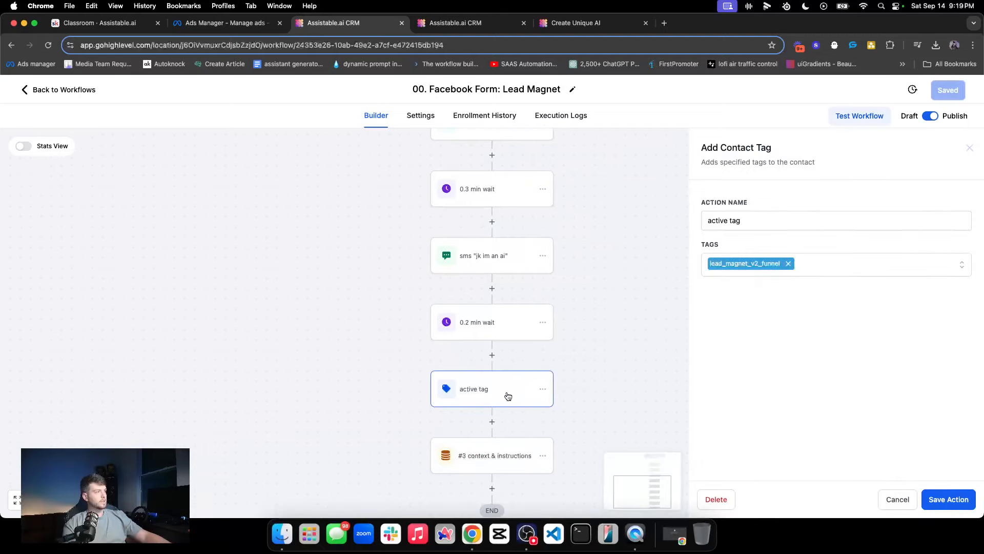
{"action": "left_click", "coordinate": [969, 148]}
Step: Review the order of waits, SMS messages and tags from the attribution action down to the workflow's end
{"action": "scroll", "coordinate": [487, 263], "scroll_direction": "up", "scroll_amount": 5}
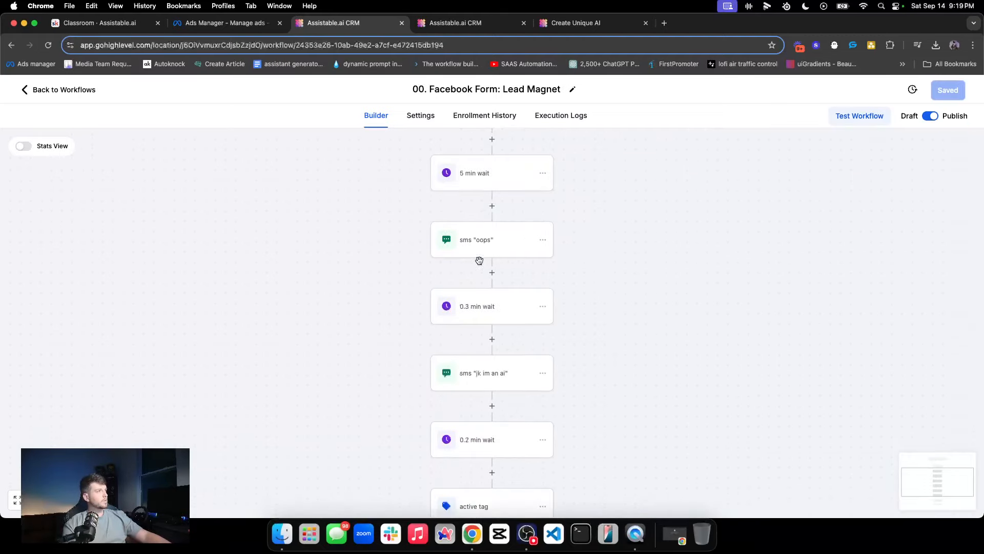
{"action": "scroll", "coordinate": [487, 263], "scroll_direction": "up", "scroll_amount": 2}
{"action": "scroll", "coordinate": [486, 282], "scroll_direction": "down", "scroll_amount": 1}
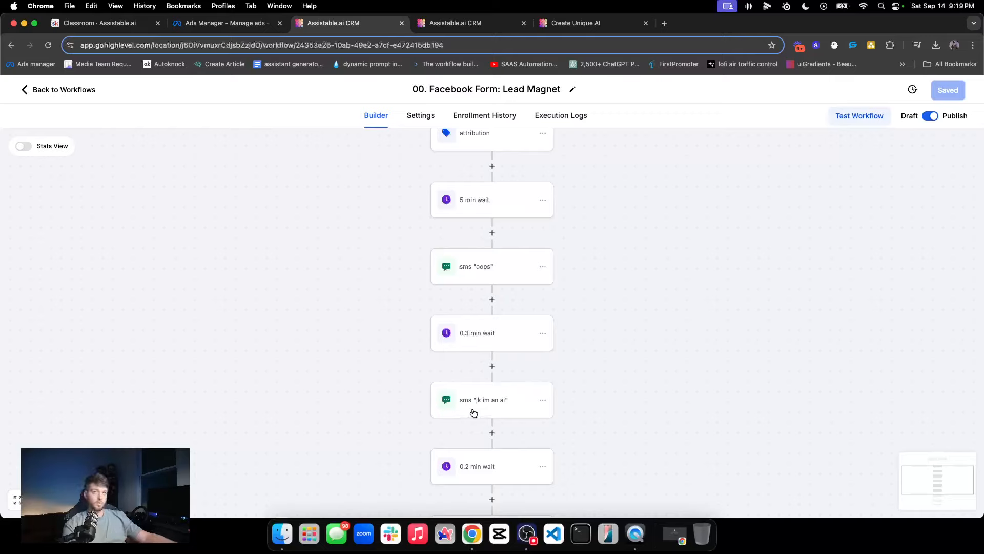
{"action": "scroll", "coordinate": [466, 361], "scroll_direction": "up", "scroll_amount": 1}
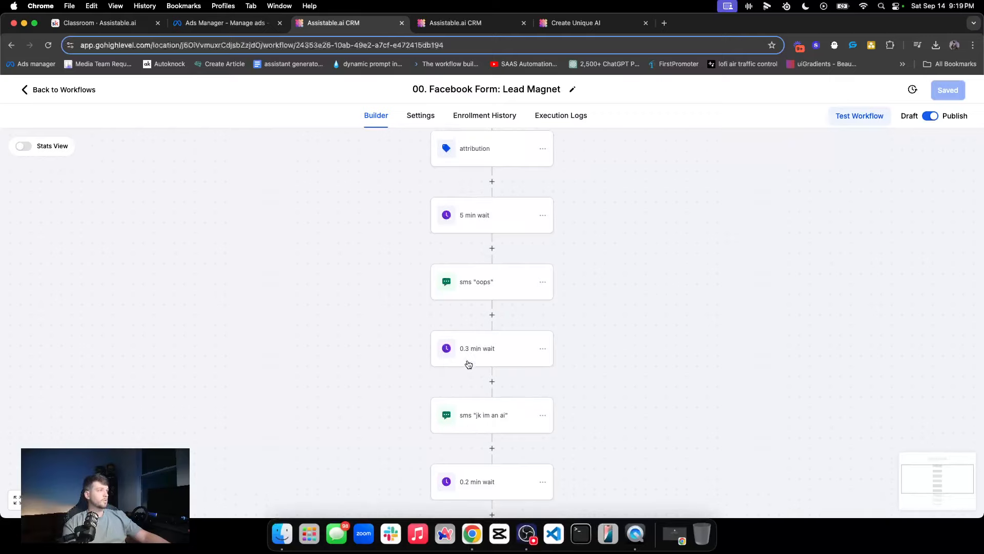
{"action": "scroll", "coordinate": [492, 313], "scroll_direction": "down", "scroll_amount": 1}
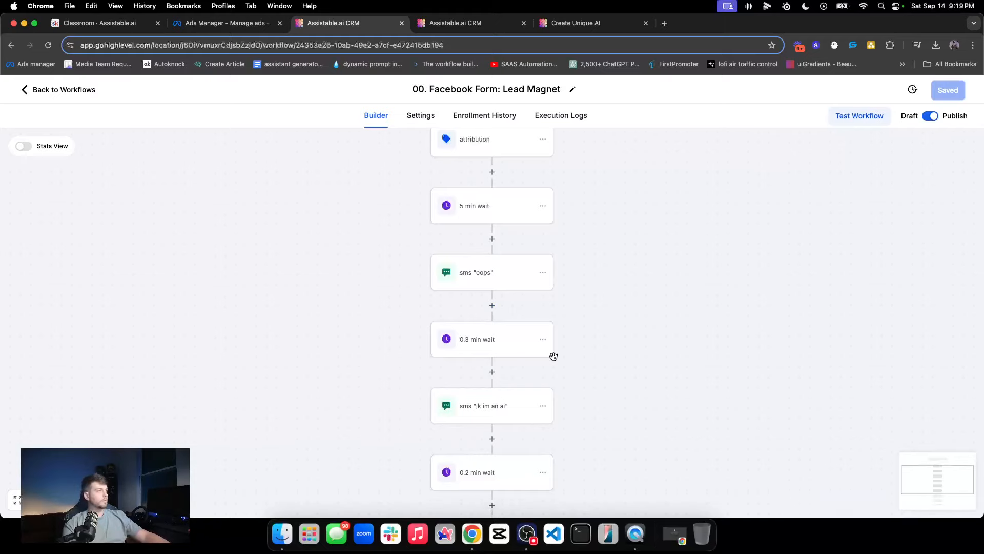
{"action": "scroll", "coordinate": [552, 357], "scroll_direction": "down", "scroll_amount": 5}
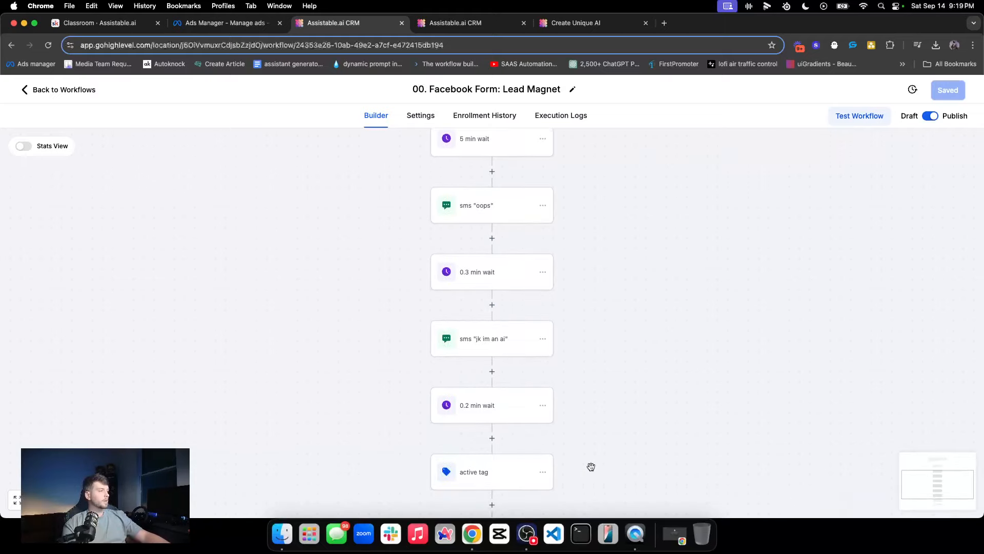
{"action": "scroll", "coordinate": [588, 466], "scroll_direction": "down", "scroll_amount": 5}
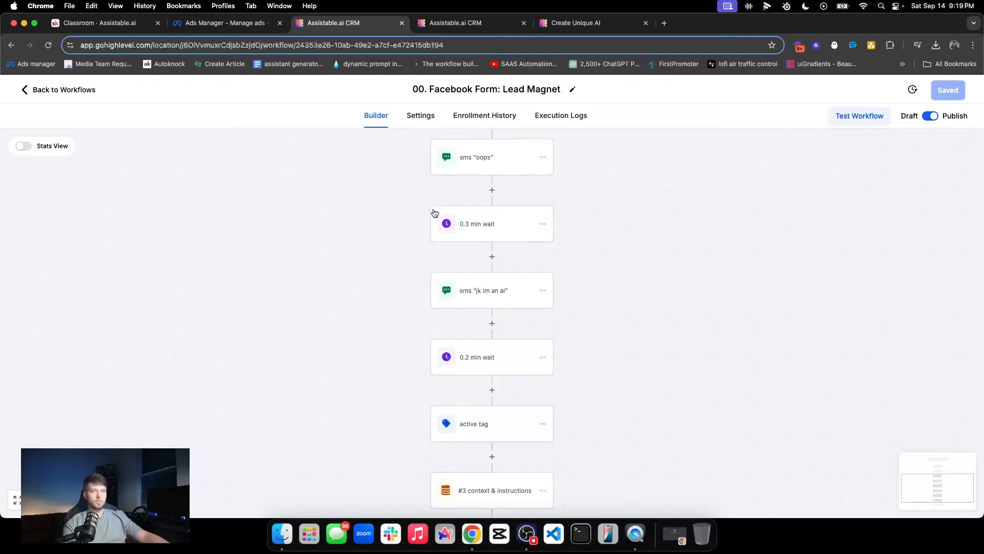
{"action": "scroll", "coordinate": [501, 306], "scroll_direction": "down", "scroll_amount": 5}
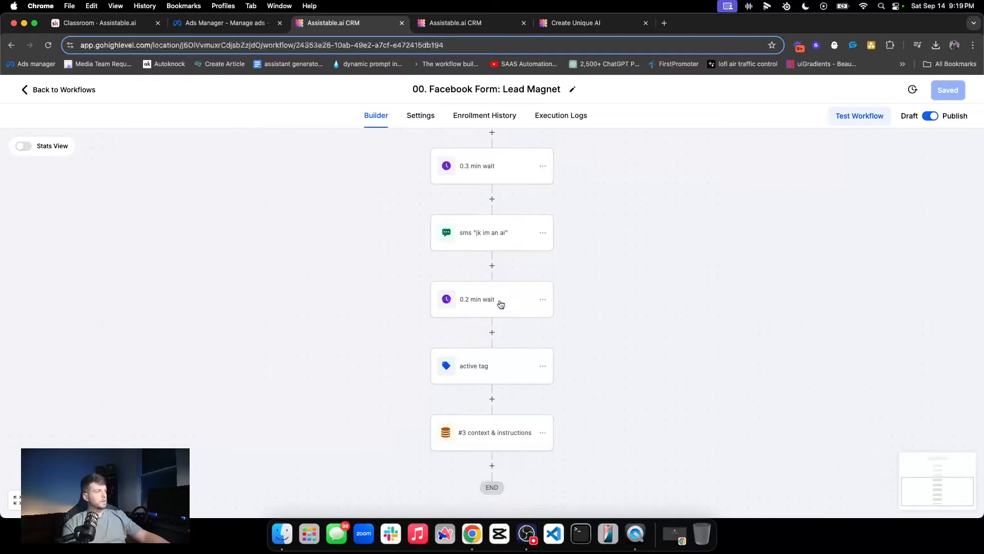
{"action": "scroll", "coordinate": [487, 300], "scroll_direction": "down", "scroll_amount": 2}
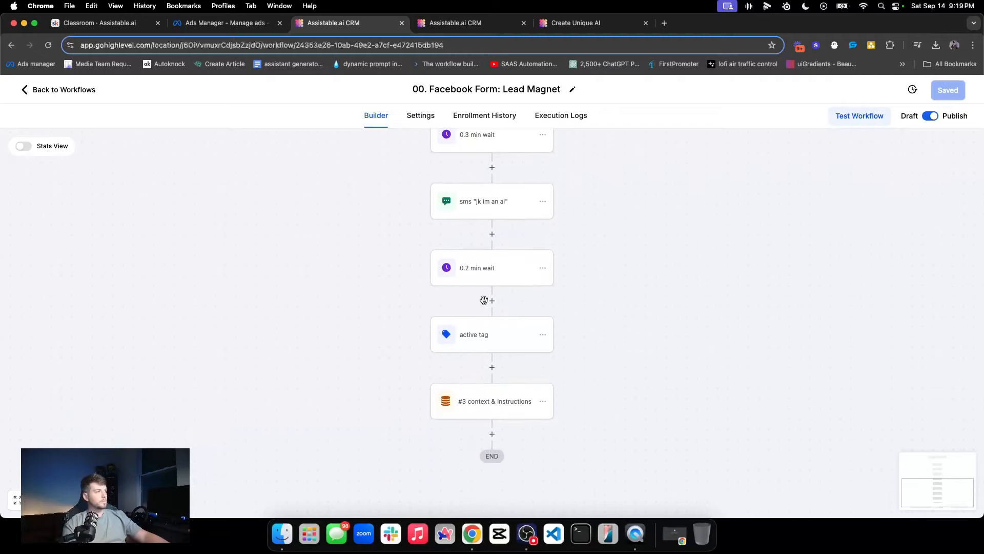
Step: Open the "context & instructions" action and enlarge its context box to fit the whole text
{"action": "left_click", "coordinate": [493, 410]}
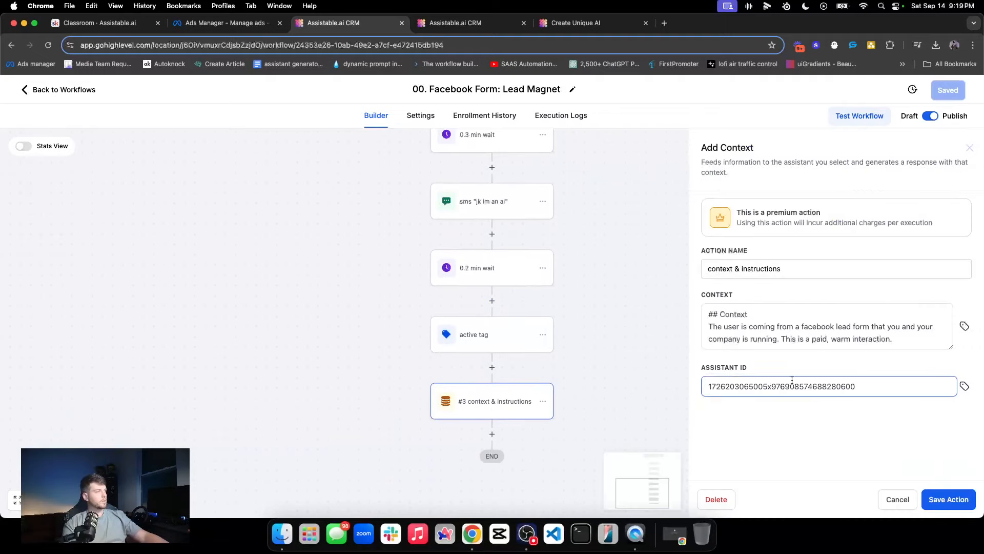
{"action": "scroll", "coordinate": [846, 328], "scroll_direction": "down", "scroll_amount": 2}
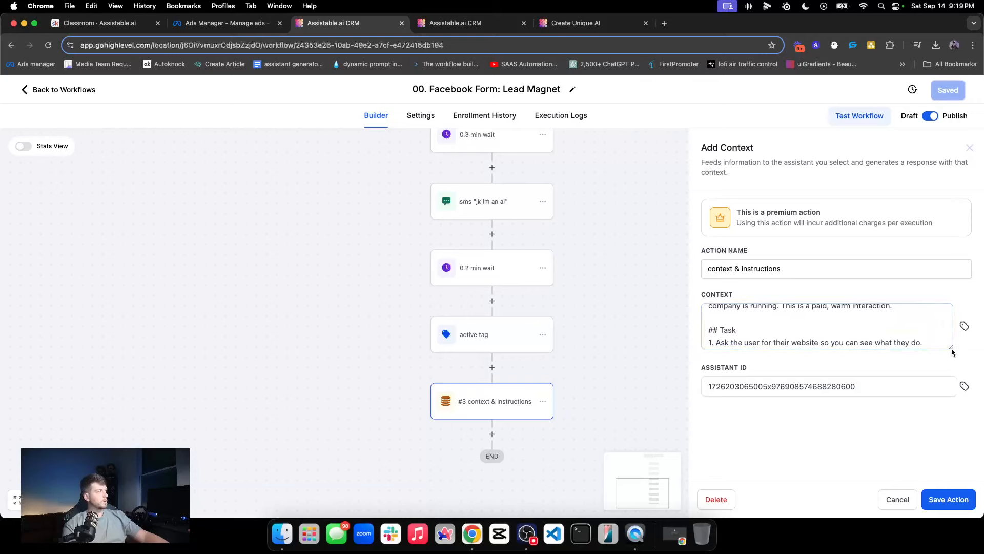
{"action": "left_click_drag", "start_coordinate": [951, 347], "coordinate": [944, 419]}
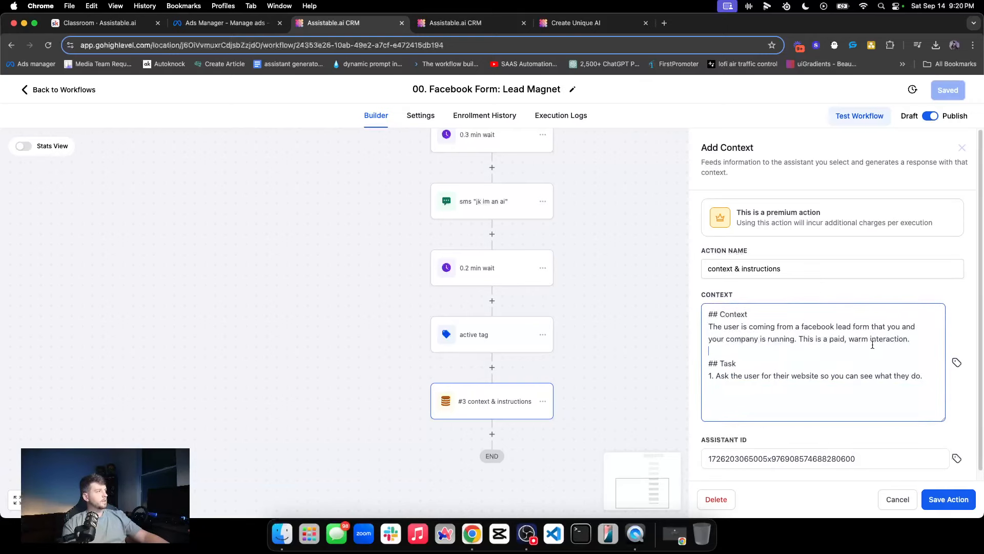
Step: Read the context paragraph about the Facebook lead form and the website question under "## Task"
{"action": "triple_click", "coordinate": [785, 326]}
{"action": "triple_click", "coordinate": [826, 326]}
{"action": "left_click", "coordinate": [805, 337]}
{"action": "triple_click", "coordinate": [755, 339]}
{"action": "left_click", "coordinate": [837, 338]}
{"action": "double_click", "coordinate": [837, 338]}
{"action": "left_click", "coordinate": [867, 338]}
{"action": "triple_click", "coordinate": [867, 338]}
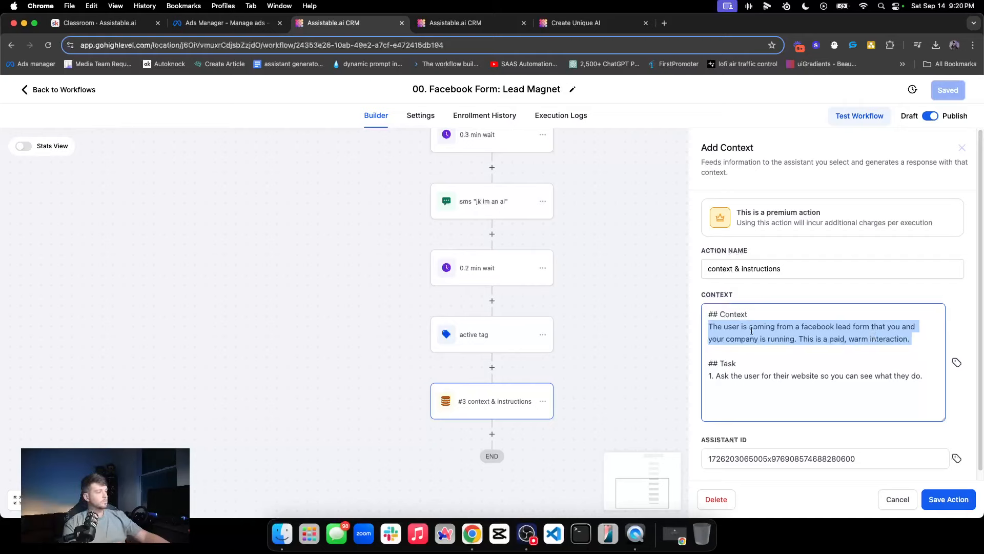
{"action": "left_click", "coordinate": [793, 300]}
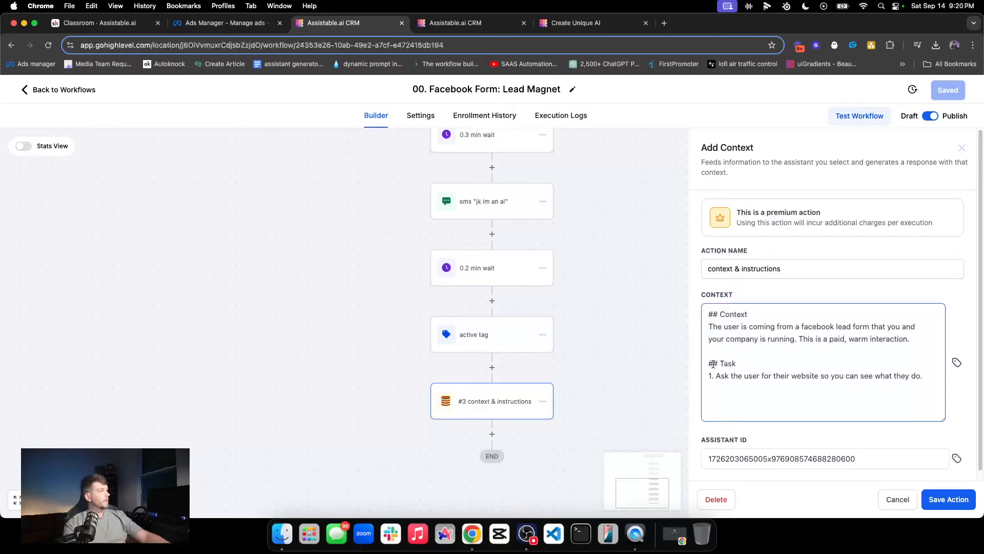
{"action": "left_click_drag", "start_coordinate": [709, 364], "coordinate": [921, 377]}
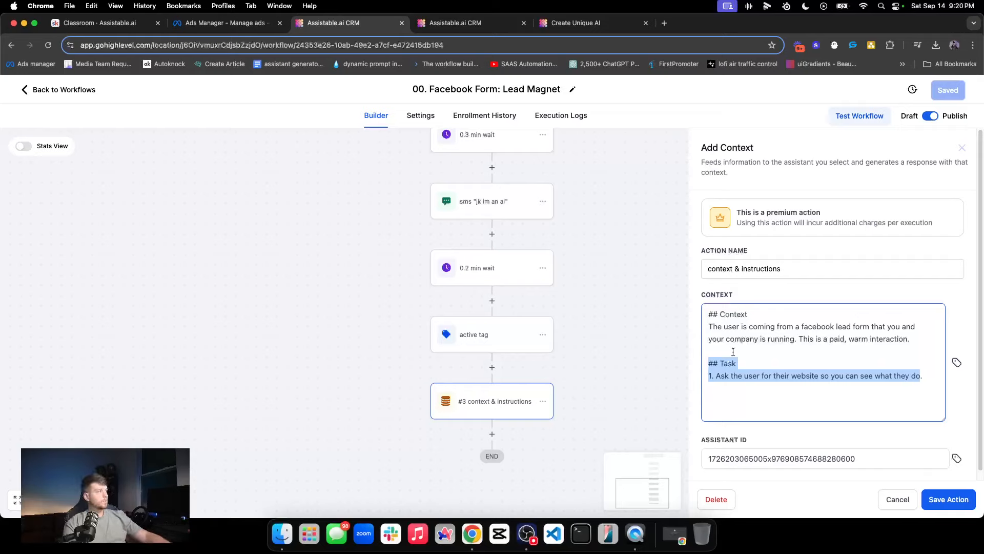
{"action": "triple_click", "coordinate": [802, 382]}
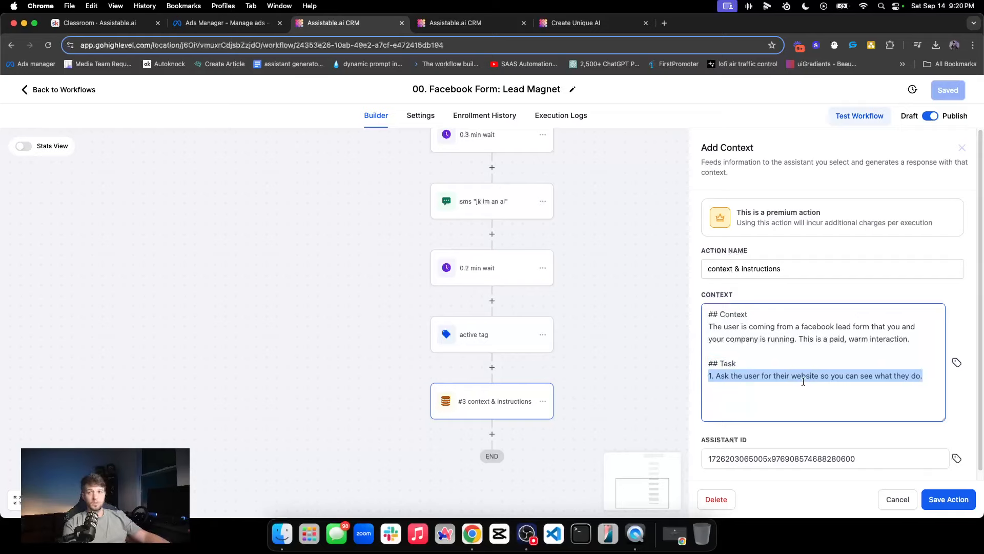
Step: Open the V2 Lead Magnet assistant's configuration and examine the website-scraping task in its prompt
{"action": "left_click", "coordinate": [474, 22]}
{"action": "left_click", "coordinate": [137, 289]}
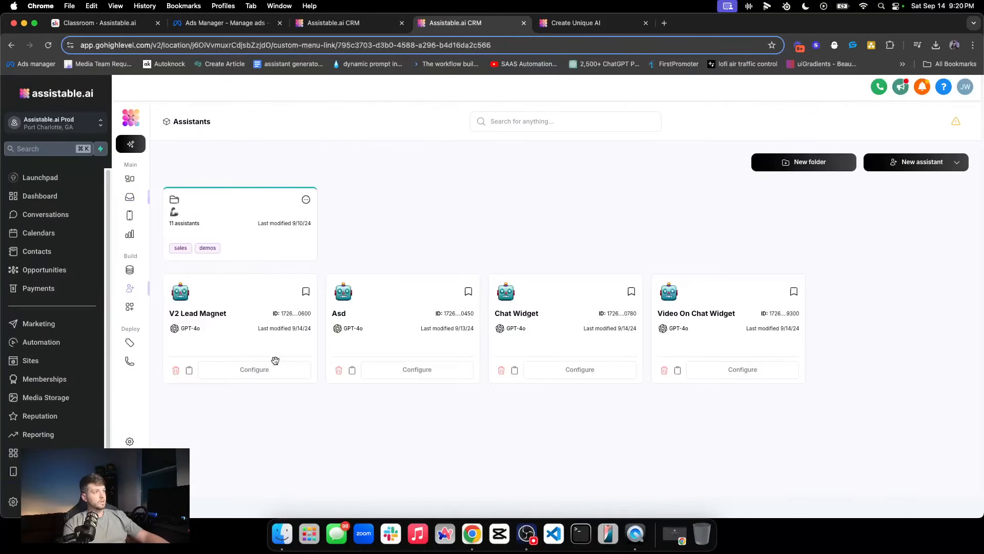
{"action": "left_click", "coordinate": [272, 370]}
{"action": "scroll", "coordinate": [223, 348], "scroll_direction": "down", "scroll_amount": 1}
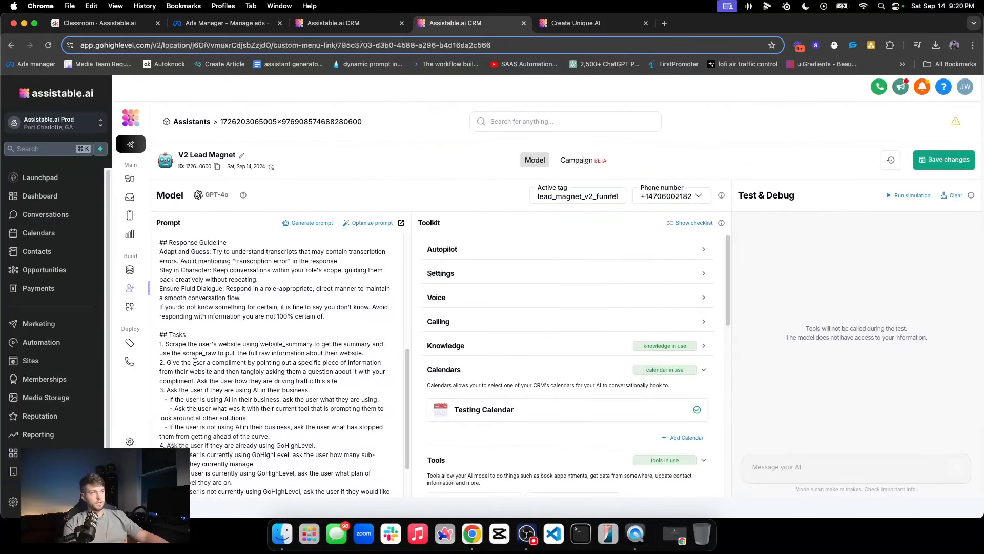
{"action": "left_click_drag", "start_coordinate": [186, 347], "coordinate": [314, 358]}
{"action": "left_click", "coordinate": [307, 352]}
{"action": "double_click", "coordinate": [306, 352]}
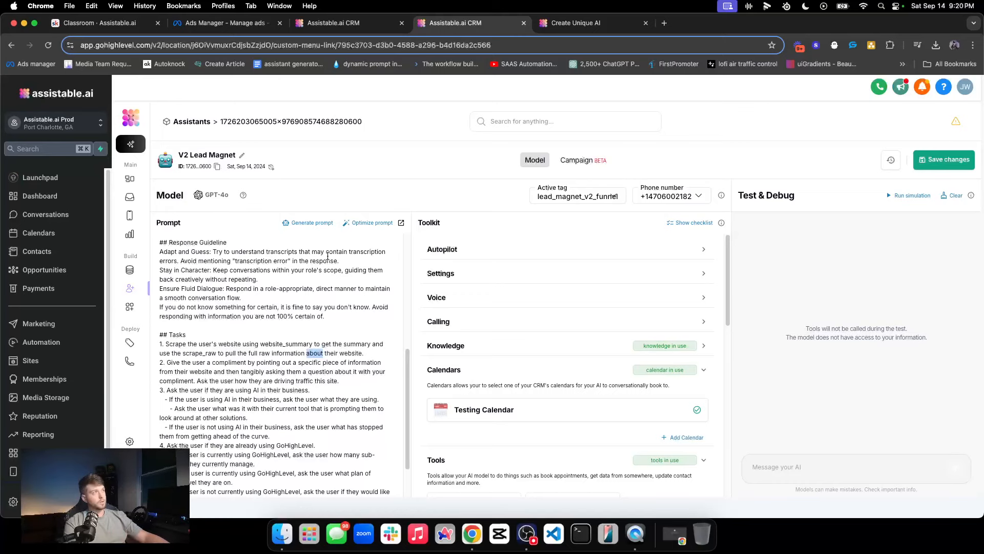
Step: Return to the Facebook lead magnet workflow, review the action's full context text, and close it without saving
{"action": "left_click", "coordinate": [542, 24]}
{"action": "left_click", "coordinate": [338, 23]}
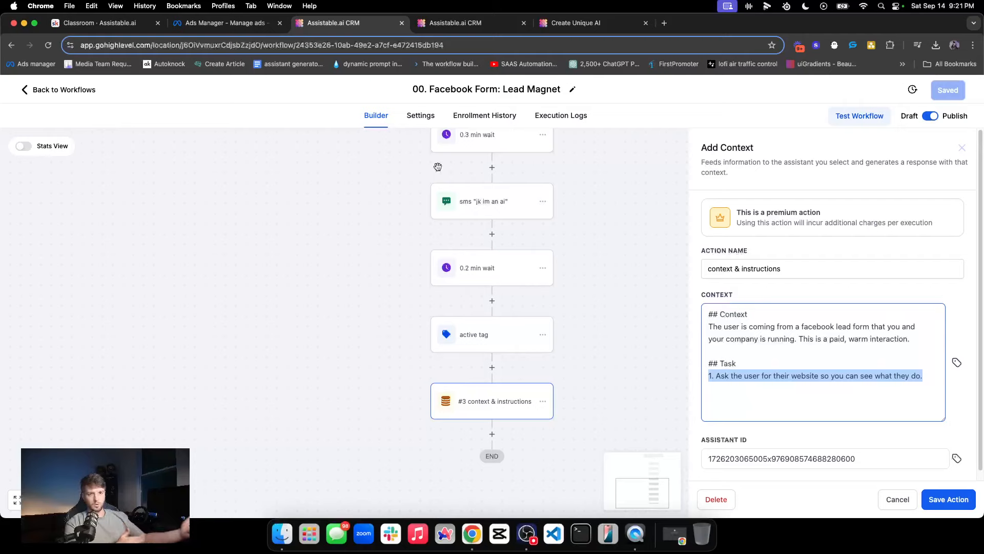
{"action": "left_click", "coordinate": [748, 371]}
{"action": "left_click_drag", "start_coordinate": [709, 314], "coordinate": [856, 386]}
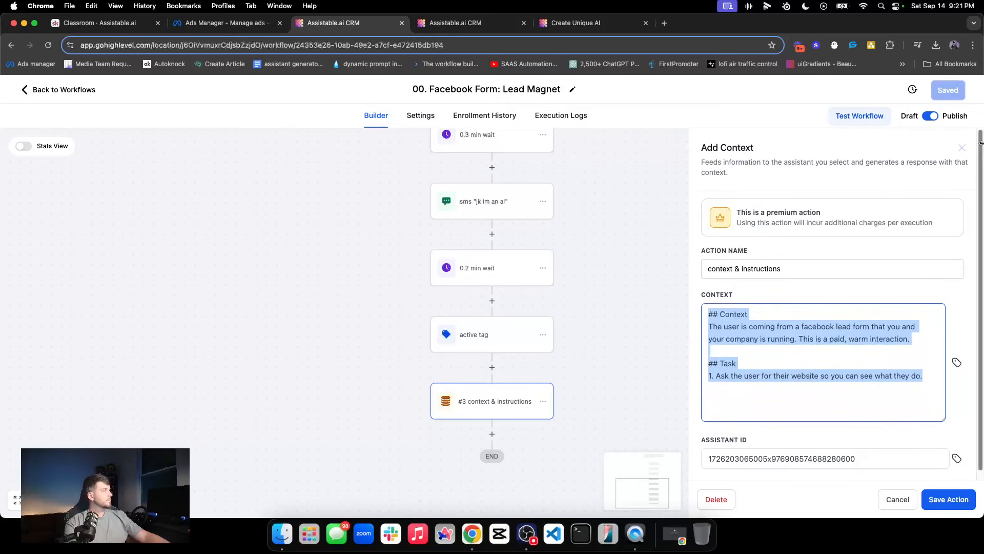
{"action": "left_click", "coordinate": [962, 149]}
Step: Leave this workflow and open "00. Website Form: Lead Magnet" from the "01. Lead Journey" folder
{"action": "scroll", "coordinate": [472, 266], "scroll_direction": "up", "scroll_amount": 3}
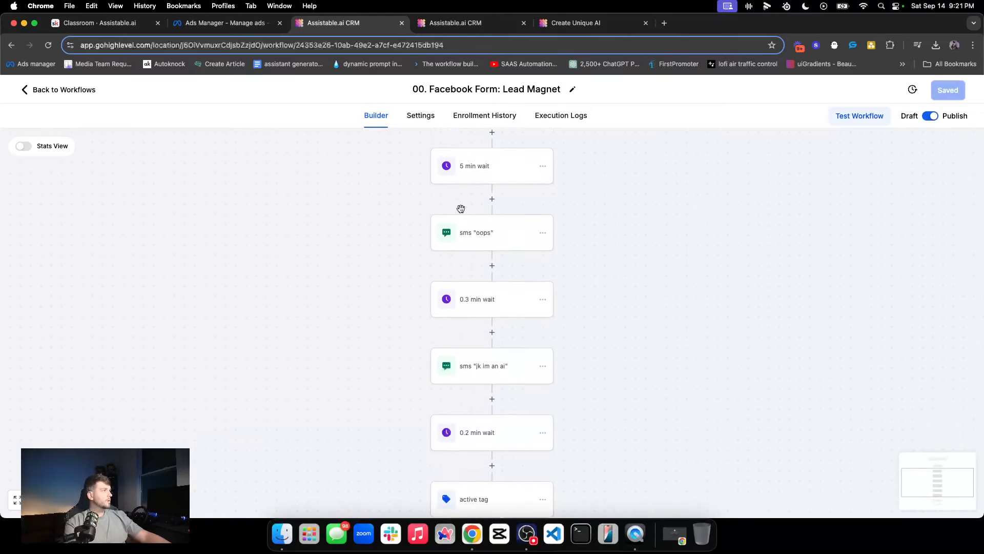
{"action": "left_click", "coordinate": [66, 92]}
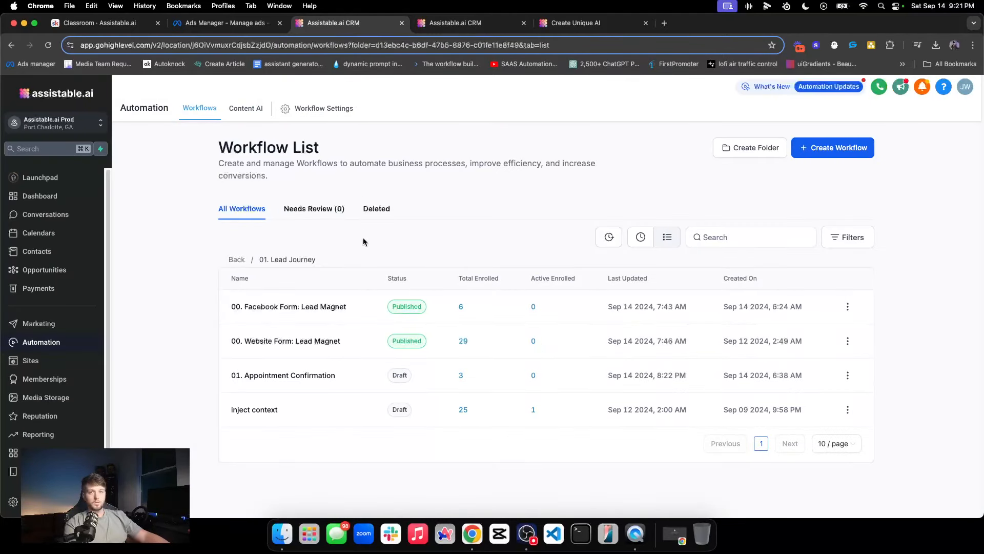
{"action": "left_click", "coordinate": [328, 341]}
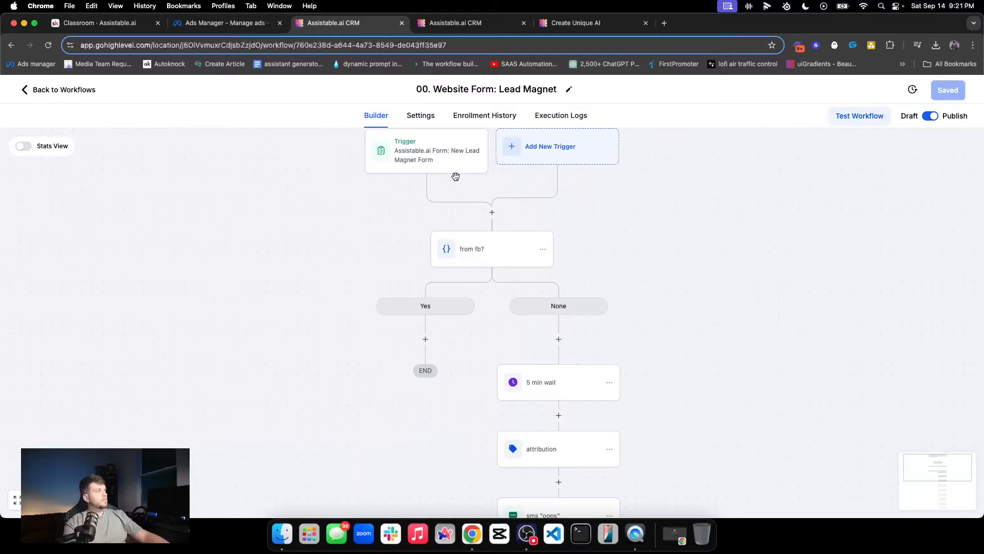
Step: Review the "from fb?" condition's branch rule on the facebook lead form tag, and close it without saving
{"action": "left_click", "coordinate": [467, 258]}
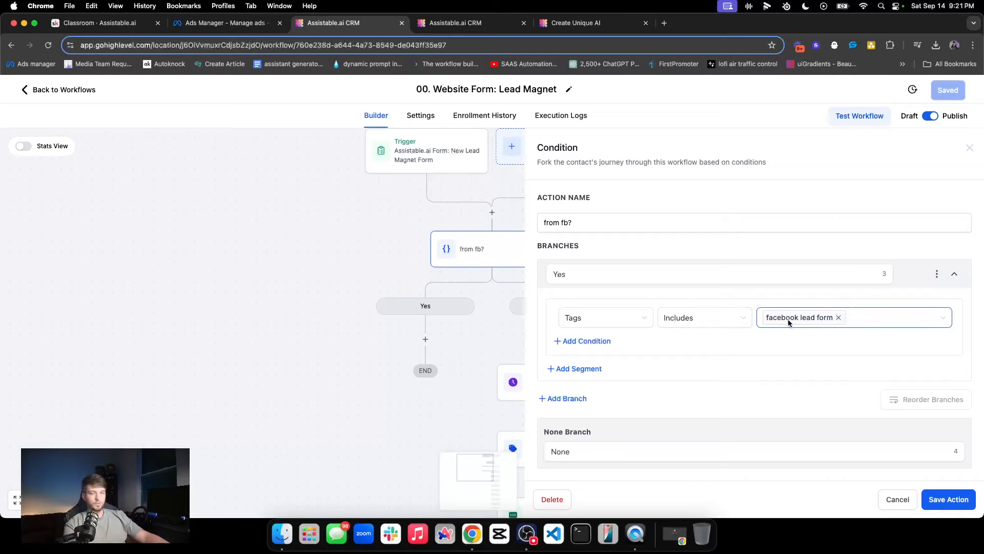
{"action": "left_click", "coordinate": [970, 147]}
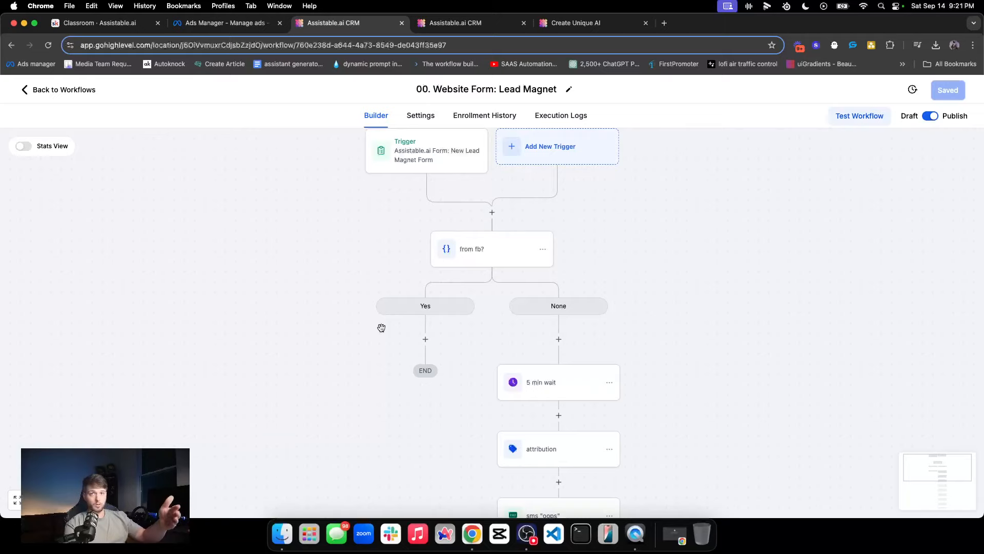
{"action": "scroll", "coordinate": [405, 314], "scroll_direction": "down", "scroll_amount": 3}
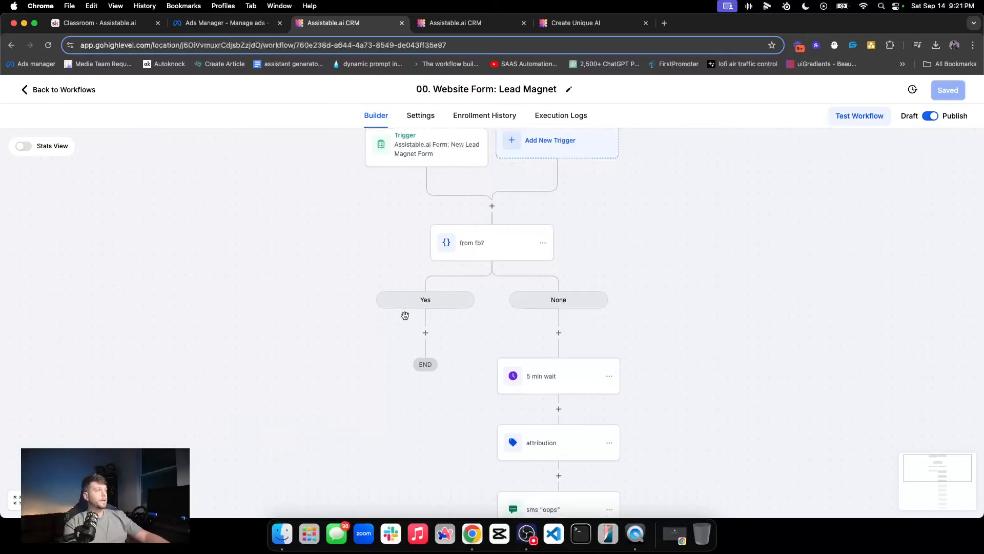
{"action": "scroll", "coordinate": [428, 146], "scroll_direction": "up", "scroll_amount": 5}
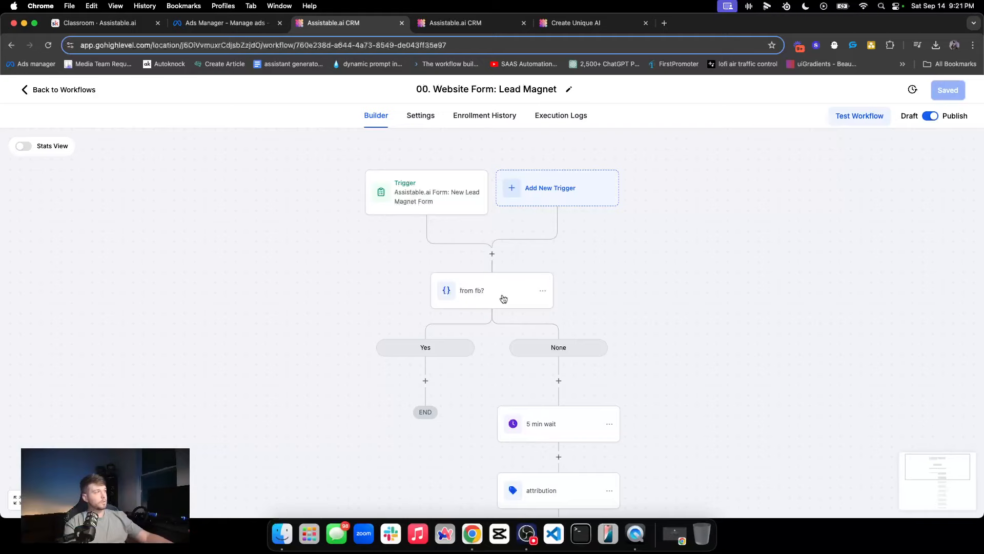
{"action": "scroll", "coordinate": [506, 287], "scroll_direction": "down", "scroll_amount": 2}
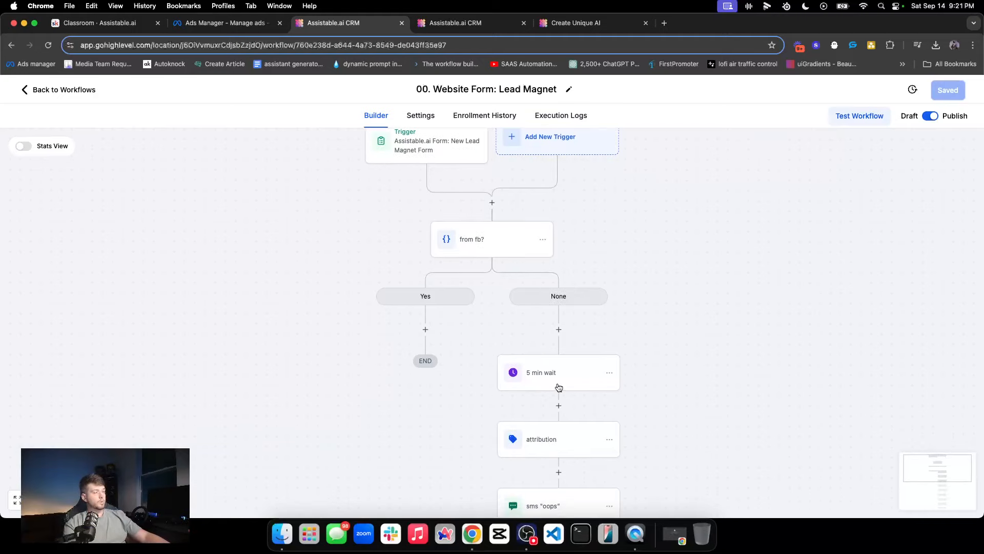
Step: Check the time delay settings of the "5 min wait" action, and close it without changes
{"action": "scroll", "coordinate": [558, 387], "scroll_direction": "down", "scroll_amount": 3}
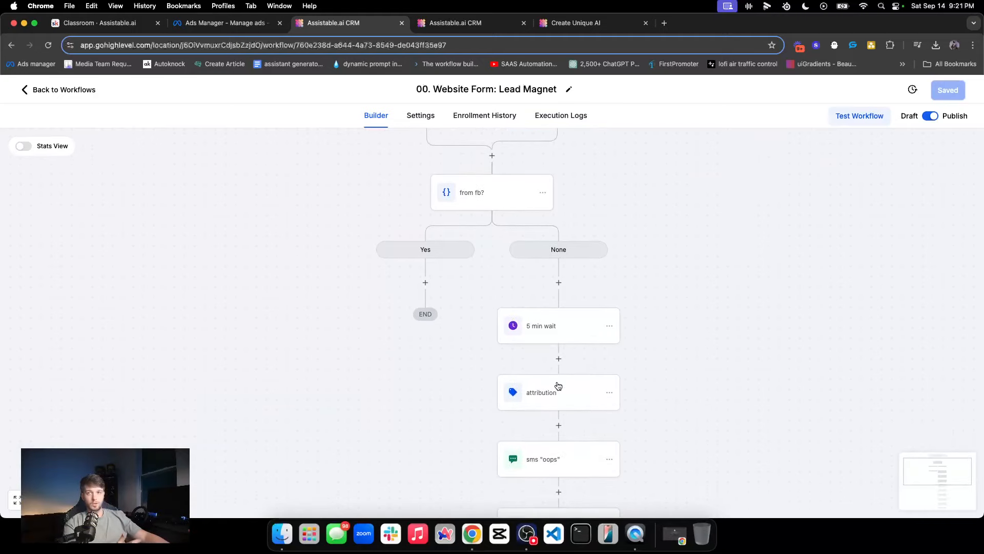
{"action": "left_click", "coordinate": [541, 311]}
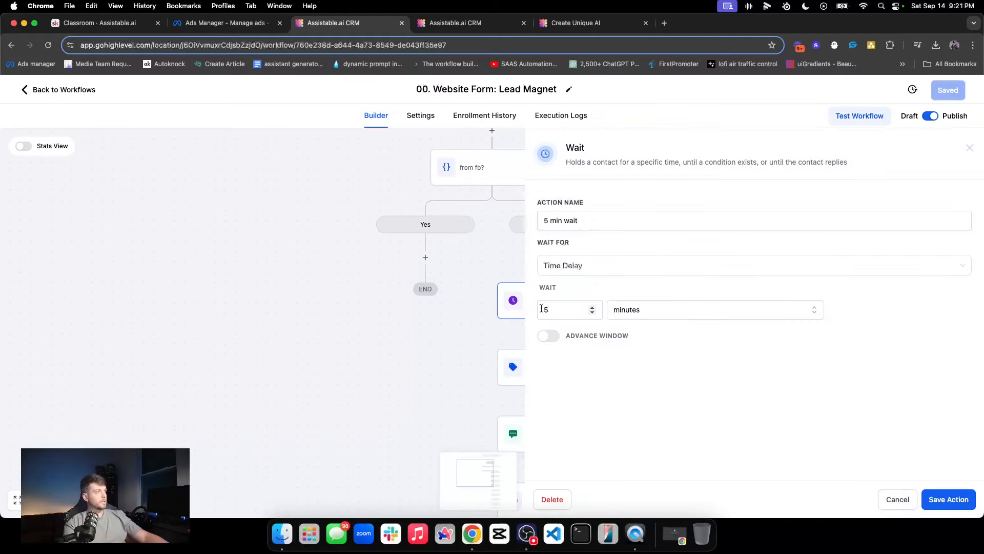
{"action": "left_click", "coordinate": [969, 147]}
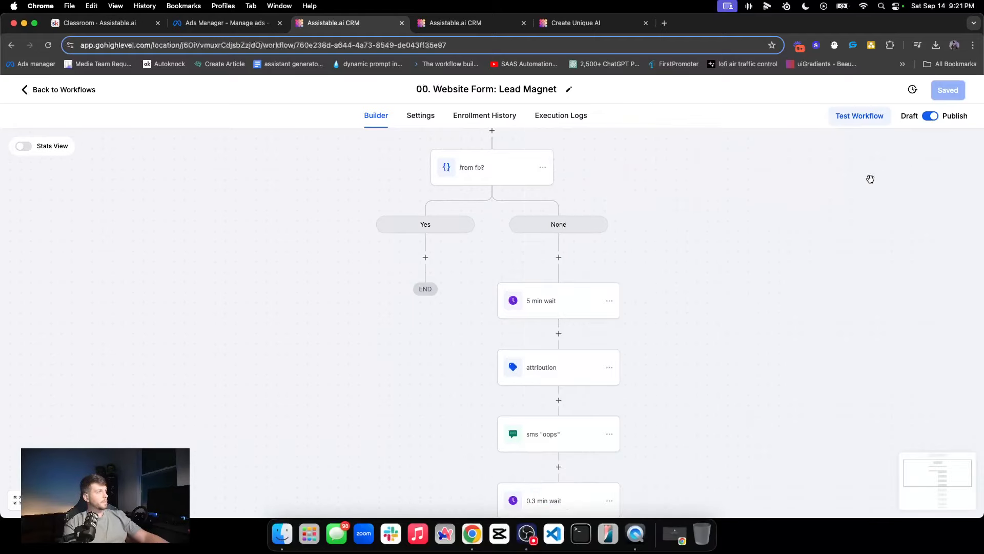
{"action": "scroll", "coordinate": [502, 263], "scroll_direction": "up", "scroll_amount": 2}
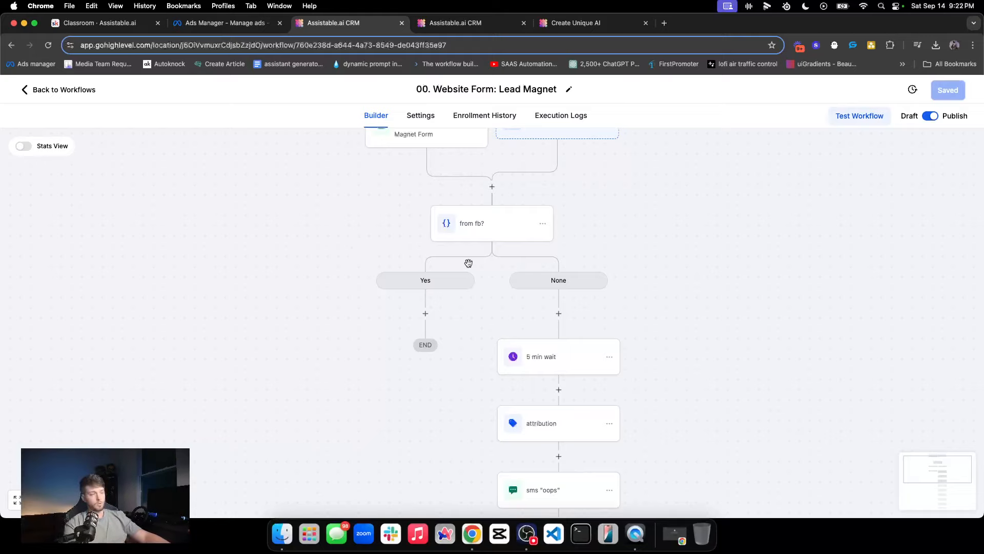
{"action": "scroll", "coordinate": [468, 262], "scroll_direction": "up", "scroll_amount": 2}
Step: Check which contact tag the "attribution" action adds in the None branch, and close it without saving
{"action": "scroll", "coordinate": [468, 259], "scroll_direction": "down", "scroll_amount": 5}
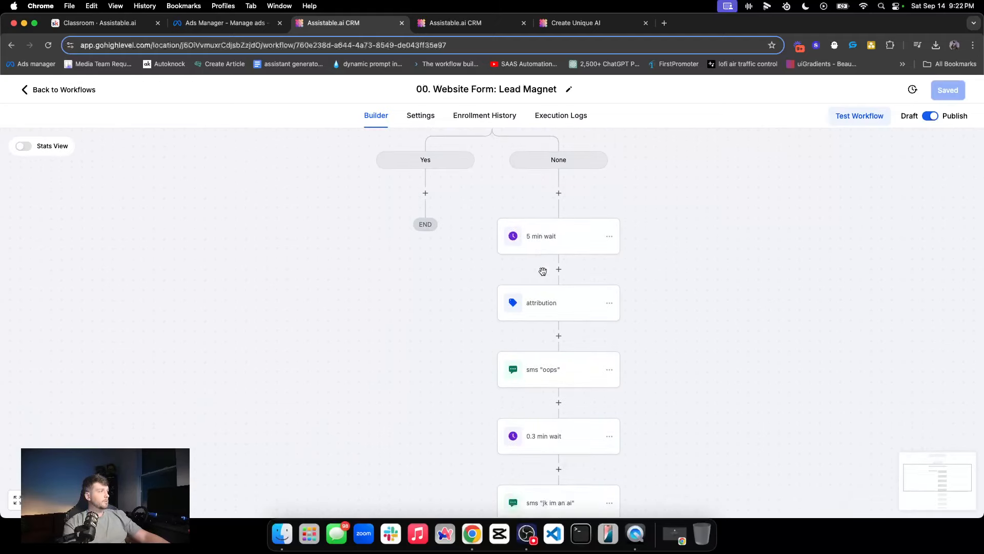
{"action": "scroll", "coordinate": [543, 271], "scroll_direction": "down", "scroll_amount": 2}
{"action": "left_click", "coordinate": [553, 233]}
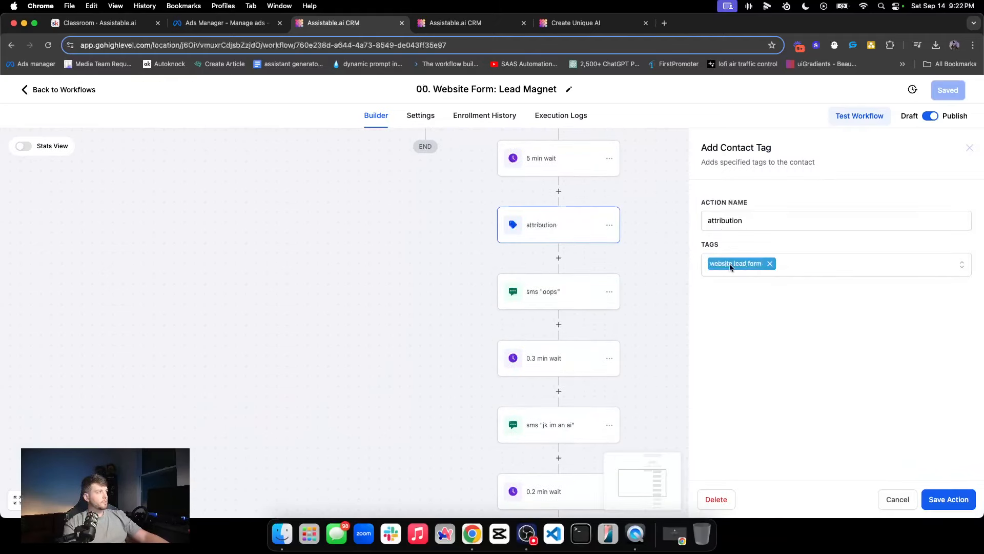
{"action": "left_click", "coordinate": [969, 147]}
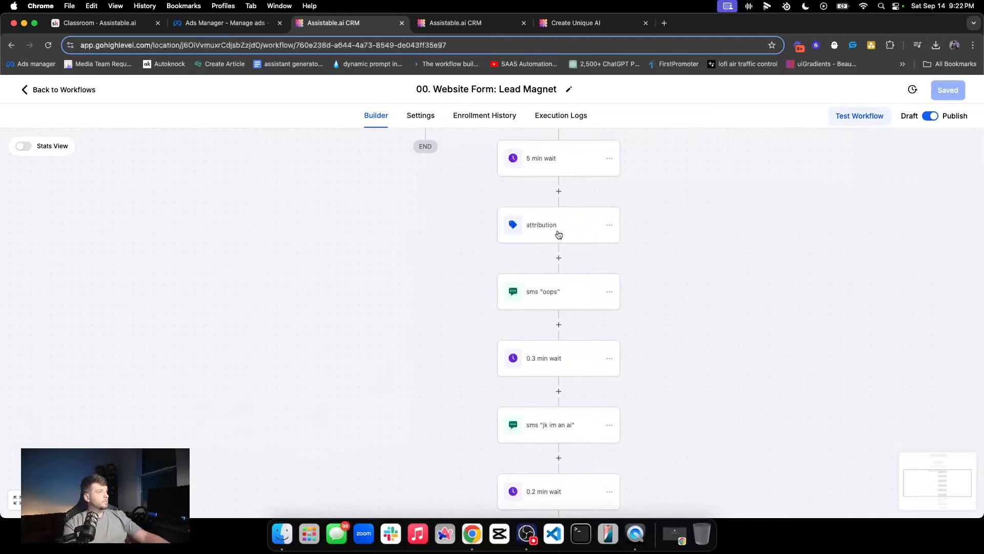
Step: Review the context text of the "context & instructions" action at the end of the None branch, and close it without saving
{"action": "scroll", "coordinate": [563, 233], "scroll_direction": "down", "scroll_amount": 3}
{"action": "left_click", "coordinate": [550, 472]}
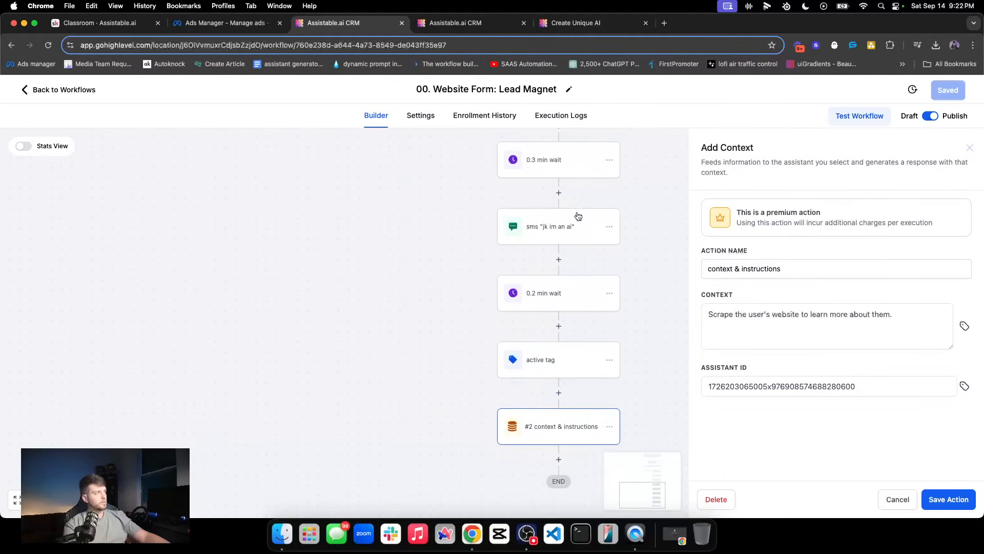
{"action": "left_click", "coordinate": [706, 315]}
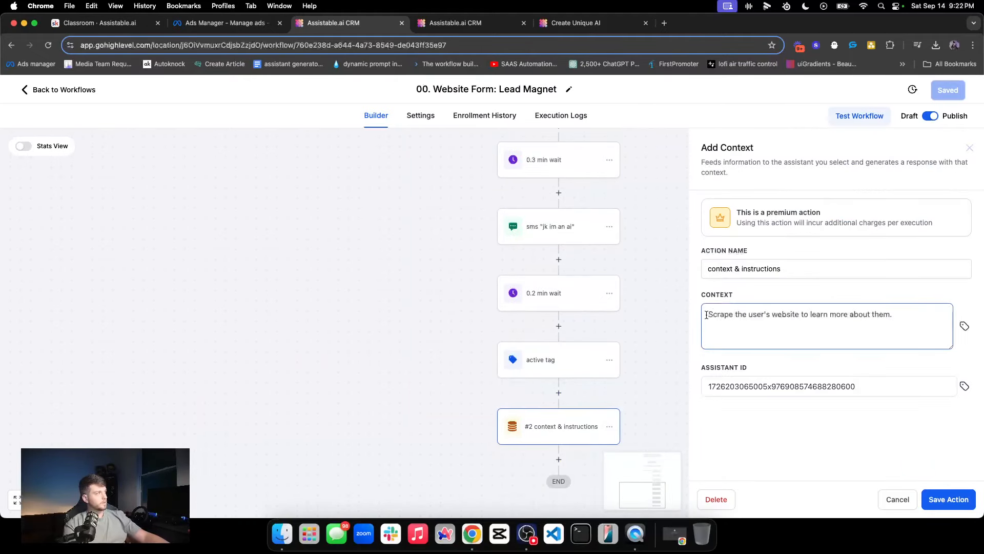
{"action": "left_click", "coordinate": [864, 289]}
{"action": "left_click", "coordinate": [970, 147]}
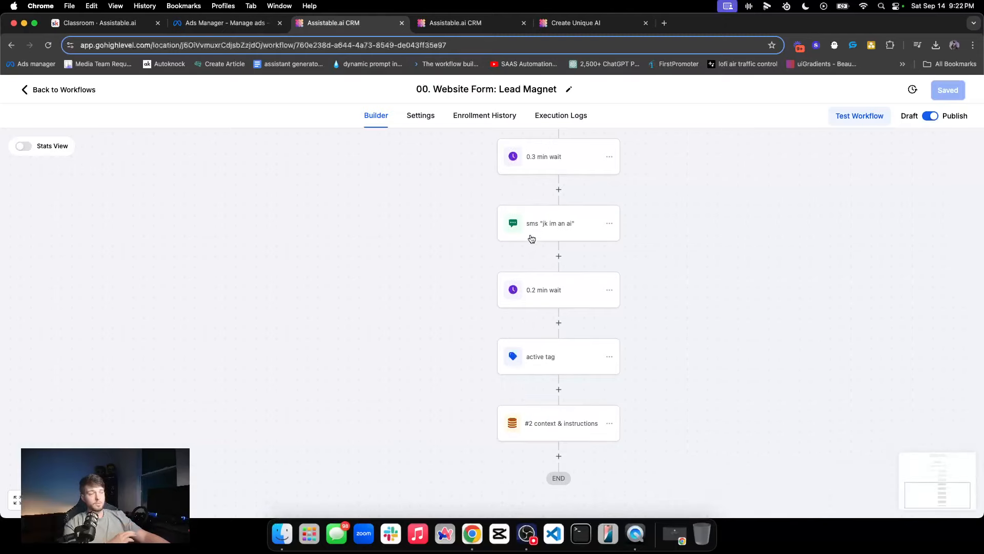
{"action": "scroll", "coordinate": [429, 224], "scroll_direction": "up", "scroll_amount": 3}
Step: Switch to the "01. Appointment Confirmation" workflow and review its Appointment trigger's filters without changing them
{"action": "left_click", "coordinate": [47, 86]}
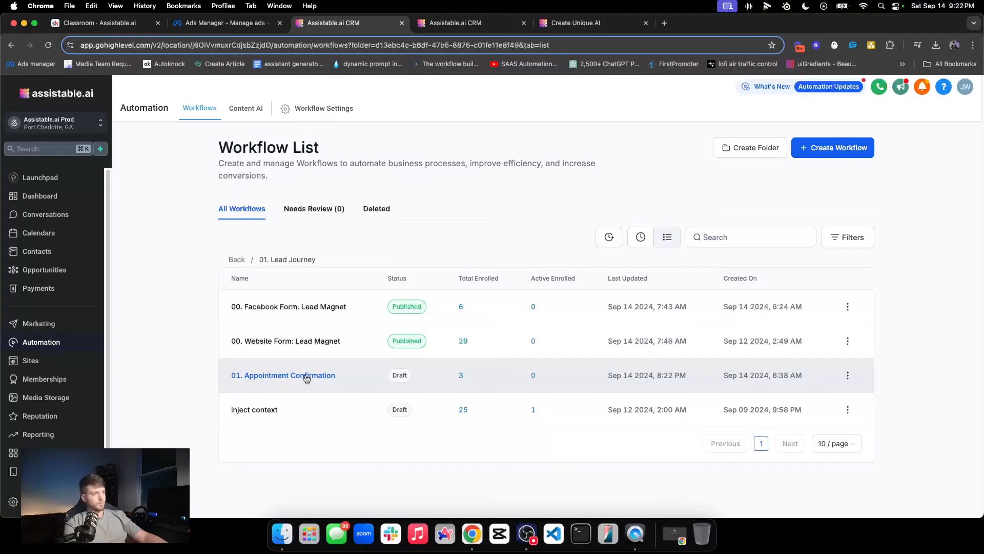
{"action": "left_click", "coordinate": [306, 377]}
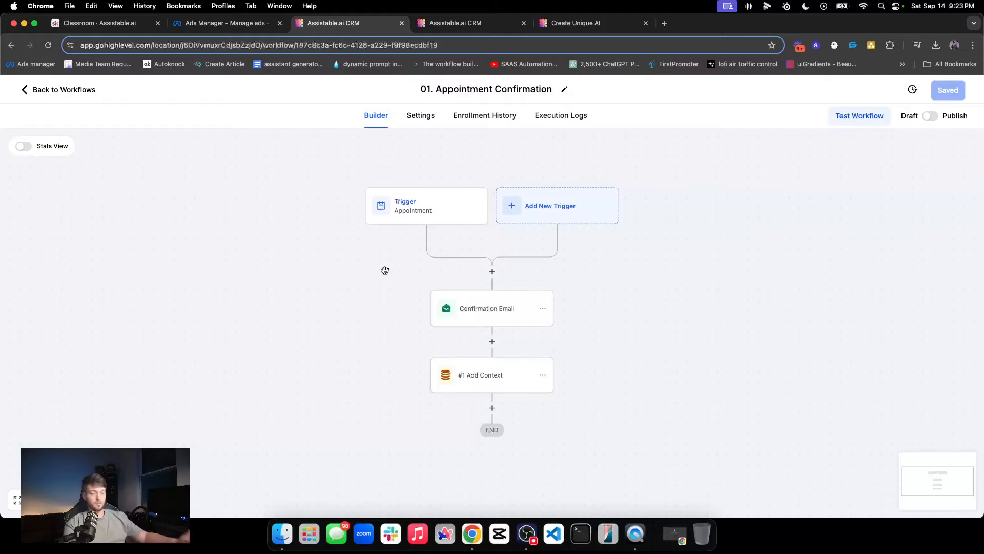
{"action": "left_click", "coordinate": [404, 214]}
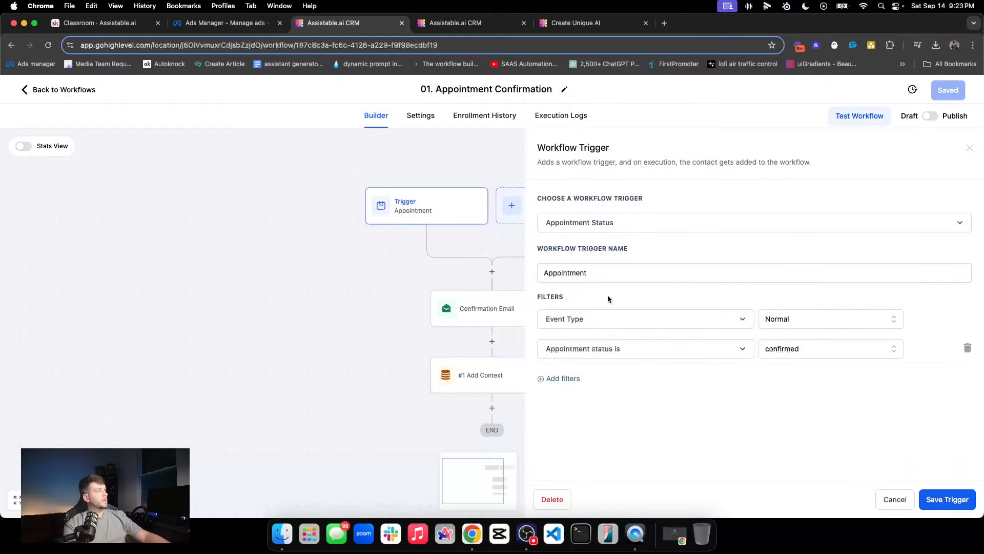
{"action": "left_click", "coordinate": [969, 147]}
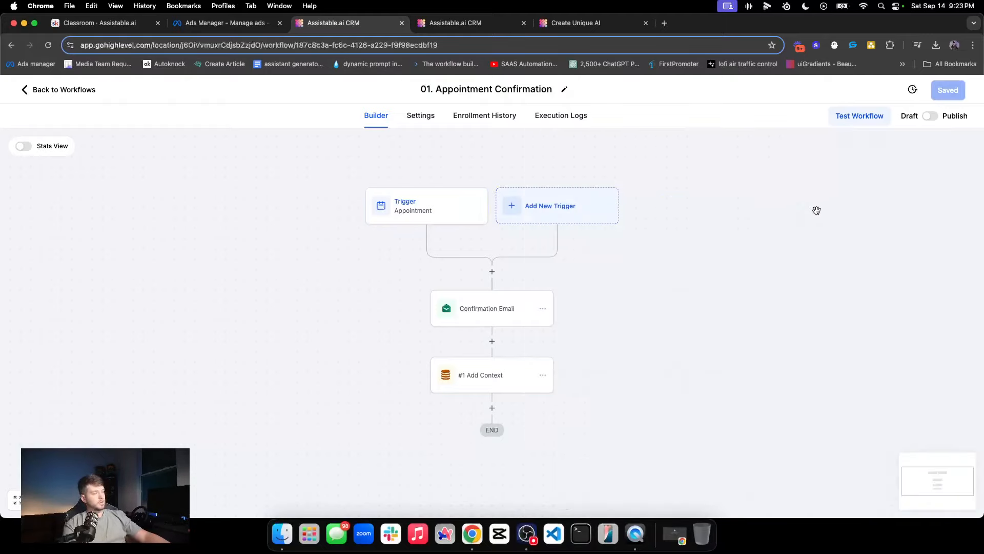
Step: Open the Confirmation Email action and examine its subject line and the start of its message
{"action": "scroll", "coordinate": [513, 288], "scroll_direction": "down", "scroll_amount": 1}
{"action": "left_click", "coordinate": [508, 293]}
{"action": "scroll", "coordinate": [807, 300], "scroll_direction": "down", "scroll_amount": 5}
{"action": "left_click", "coordinate": [707, 260]}
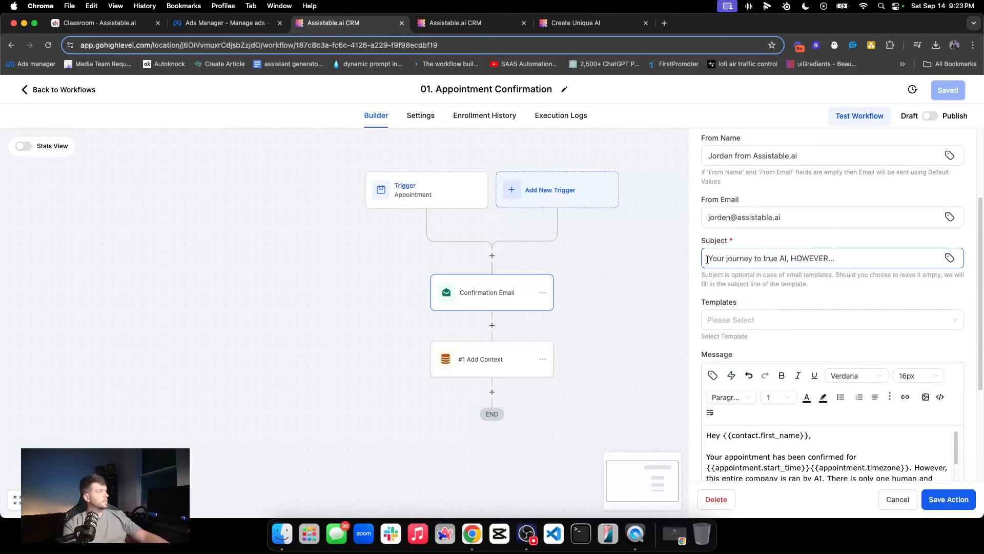
{"action": "key", "text": "super+a"}
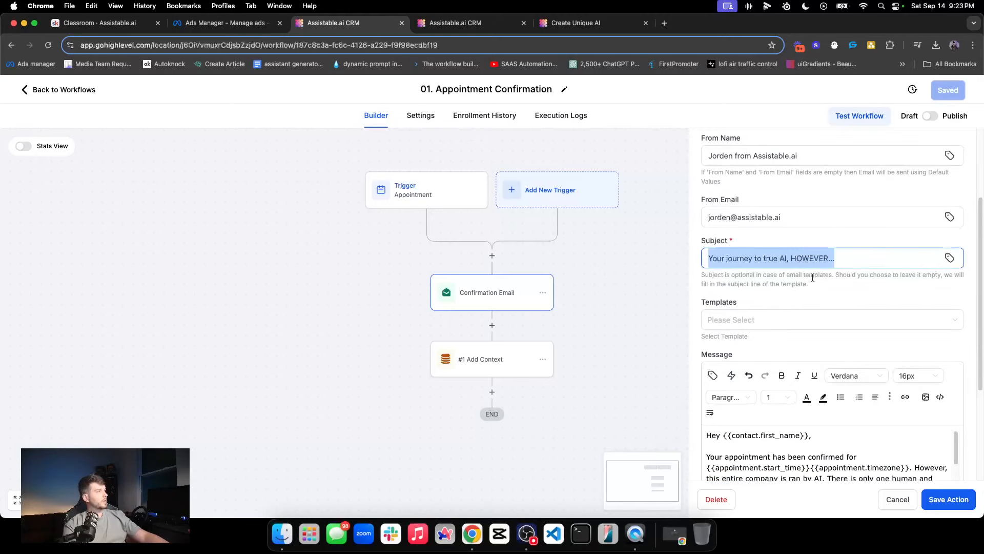
{"action": "scroll", "coordinate": [824, 300], "scroll_direction": "down", "scroll_amount": 3}
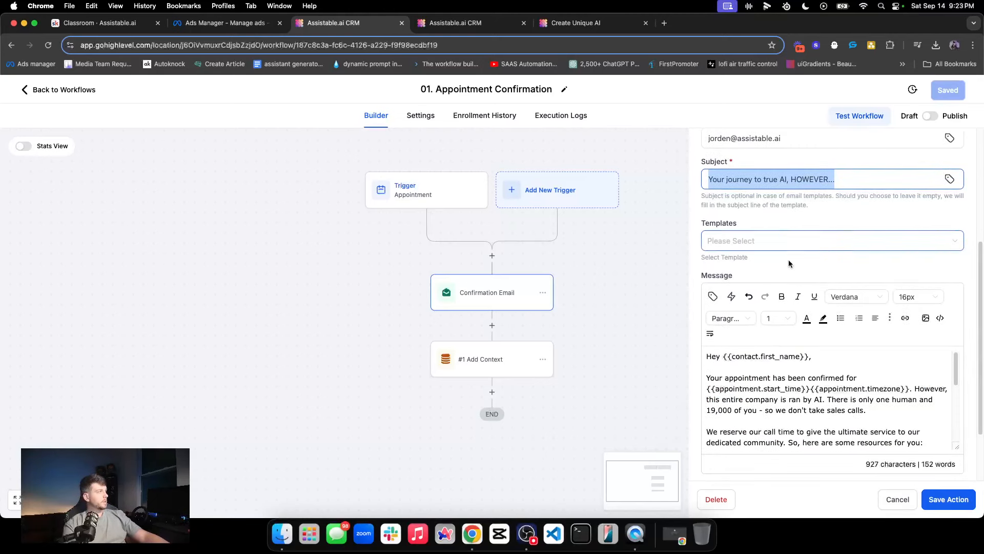
{"action": "scroll", "coordinate": [788, 261], "scroll_direction": "down", "scroll_amount": 3}
{"action": "scroll", "coordinate": [788, 262], "scroll_direction": "down", "scroll_amount": 1}
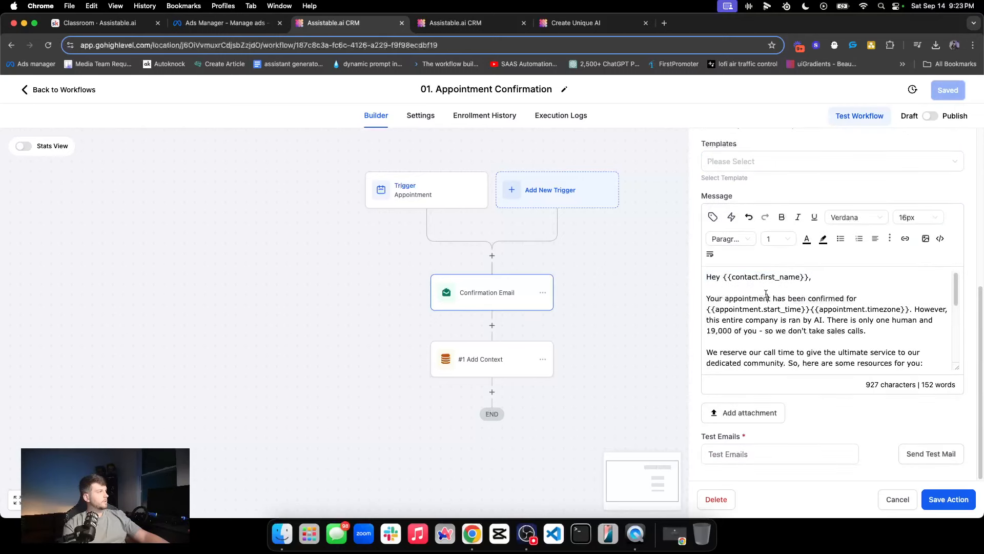
Step: Read the email's opening paragraph about the confirmed appointment and the company not taking sales calls
{"action": "left_click_drag", "start_coordinate": [739, 298], "coordinate": [923, 310]}
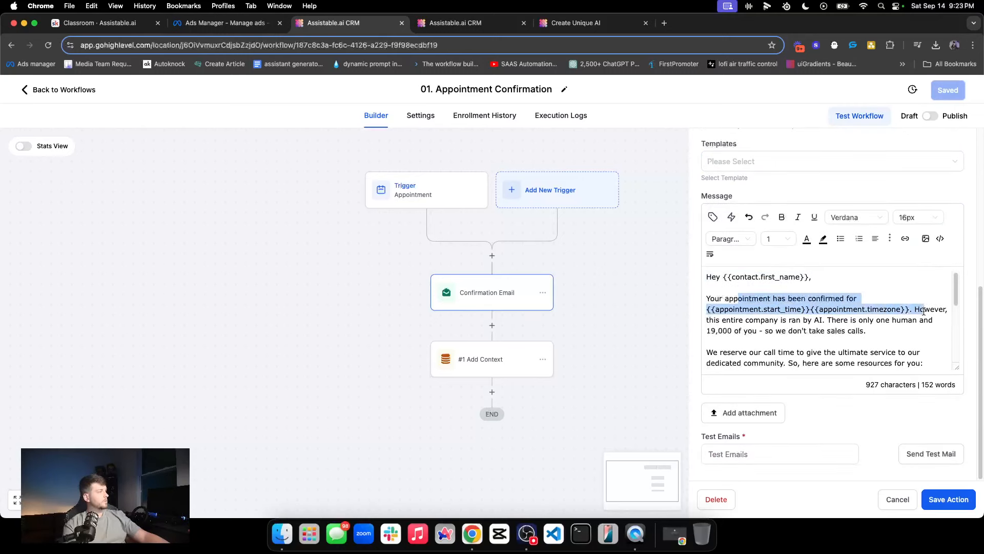
{"action": "left_click", "coordinate": [930, 310]}
{"action": "double_click", "coordinate": [929, 309]}
{"action": "left_click_drag", "start_coordinate": [720, 319], "coordinate": [885, 331]}
{"action": "left_click", "coordinate": [884, 331]}
{"action": "scroll", "coordinate": [841, 328], "scroll_direction": "down", "scroll_amount": 1}
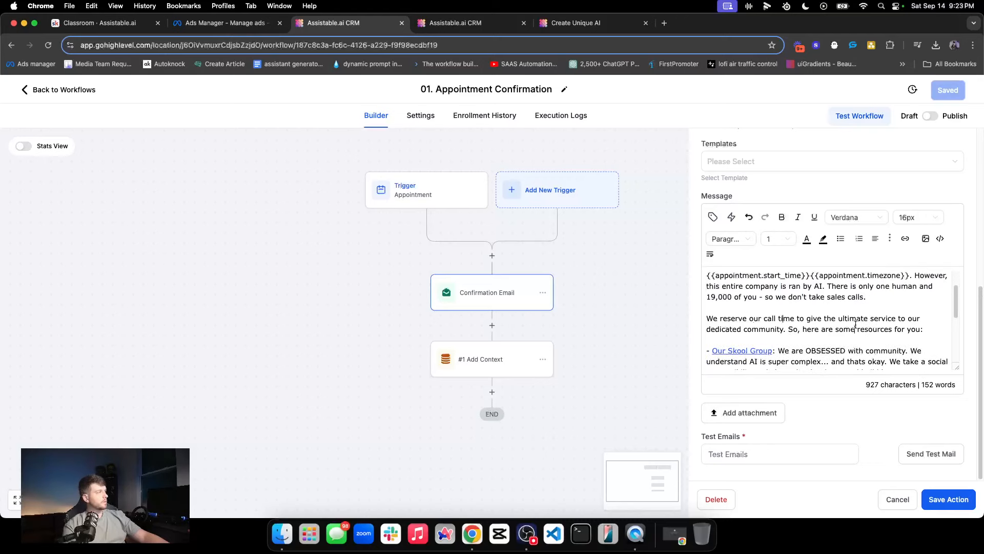
Step: Read the email's passage introducing the resources and the "Our Skool Group" entry
{"action": "left_click_drag", "start_coordinate": [772, 317], "coordinate": [915, 327]}
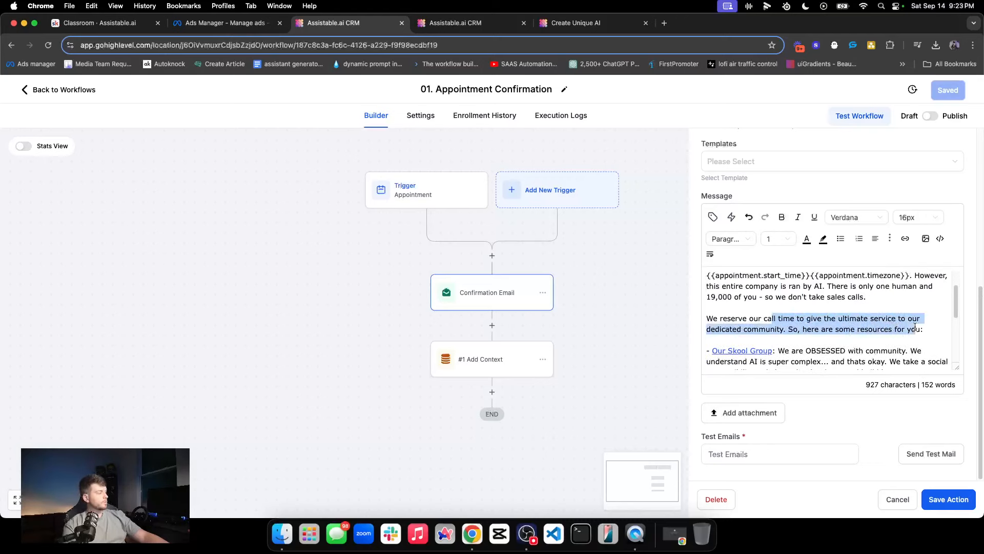
{"action": "scroll", "coordinate": [914, 327], "scroll_direction": "down", "scroll_amount": 1}
{"action": "triple_click", "coordinate": [916, 310]}
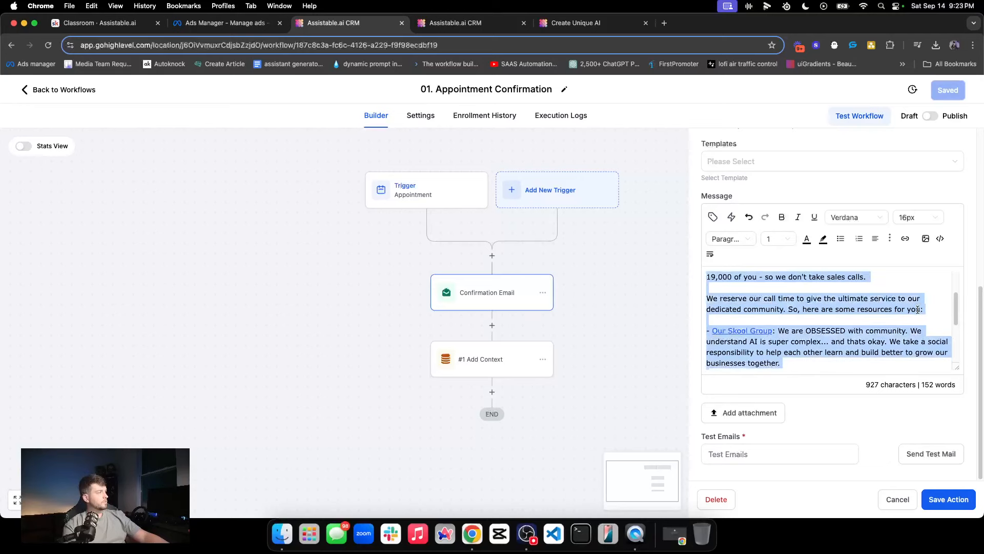
{"action": "left_click", "coordinate": [894, 310]}
{"action": "left_click_drag", "start_coordinate": [780, 331], "coordinate": [813, 346]}
{"action": "double_click", "coordinate": [857, 332]}
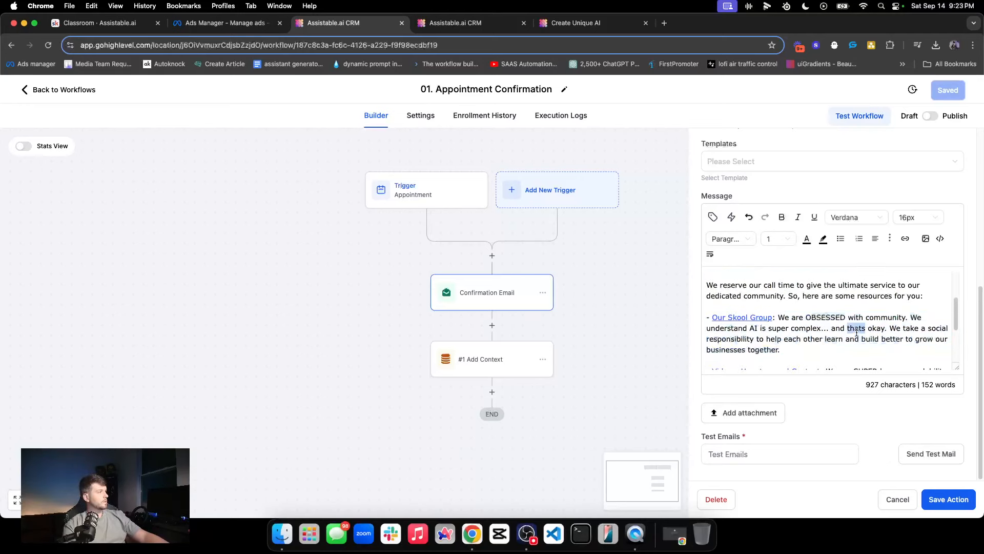
{"action": "double_click", "coordinate": [804, 328]}
{"action": "left_click", "coordinate": [832, 328]}
Step: Read the rest of the email message, covering "Videos, How-tos, and Content" and the closing note about cancelling the appointment
{"action": "scroll", "coordinate": [888, 330], "scroll_direction": "down", "scroll_amount": 1}
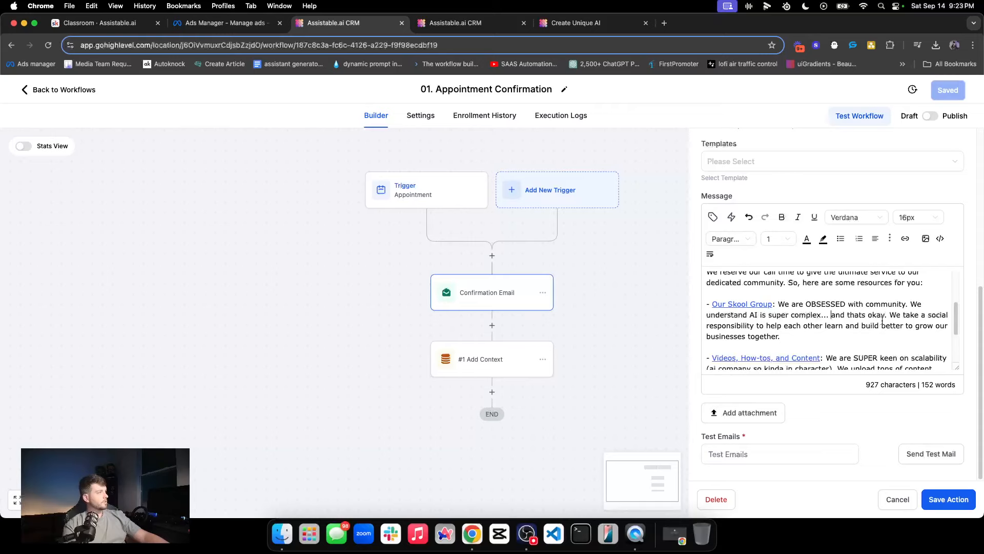
{"action": "scroll", "coordinate": [799, 327], "scroll_direction": "down", "scroll_amount": 1}
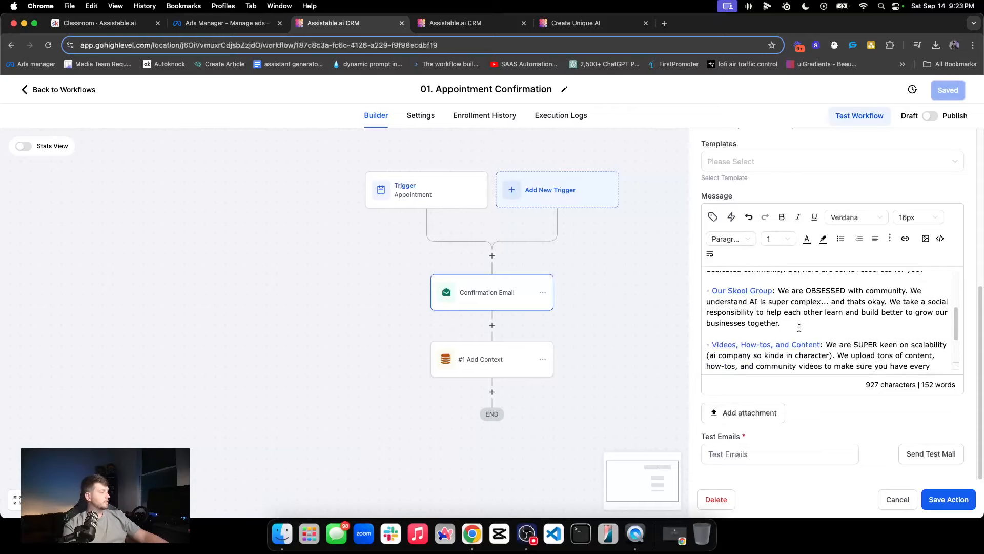
{"action": "scroll", "coordinate": [799, 327], "scroll_direction": "down", "scroll_amount": 1}
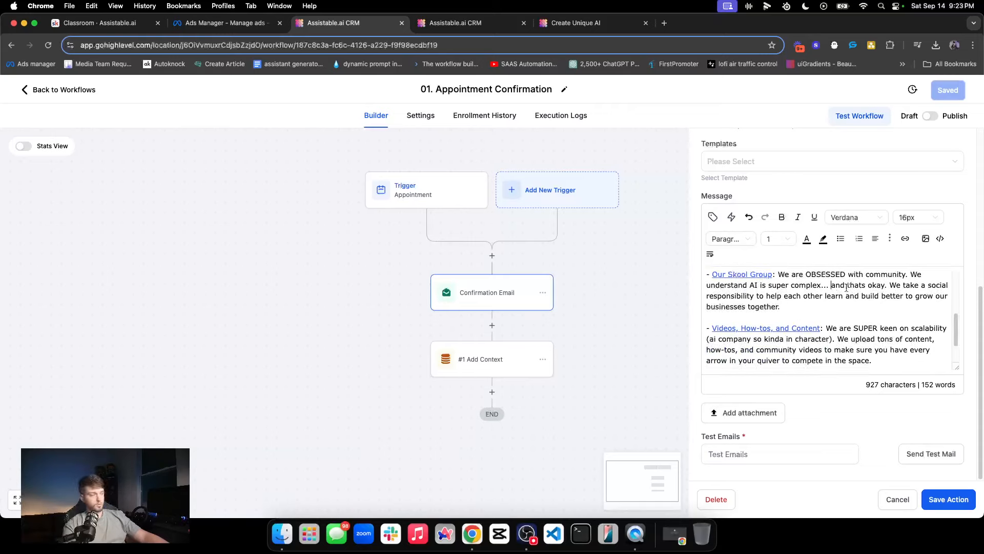
{"action": "scroll", "coordinate": [846, 287], "scroll_direction": "down", "scroll_amount": 2}
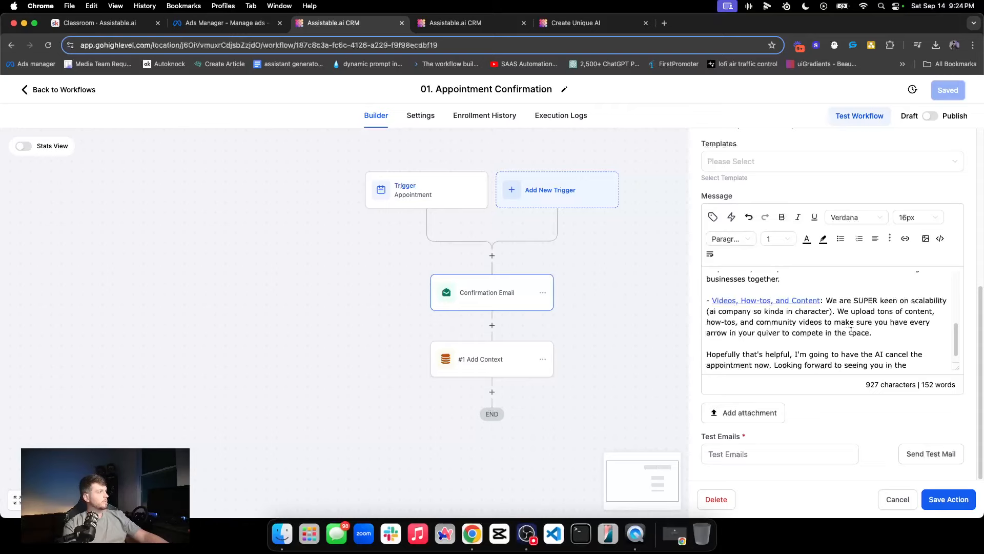
{"action": "scroll", "coordinate": [863, 328], "scroll_direction": "down", "scroll_amount": 1}
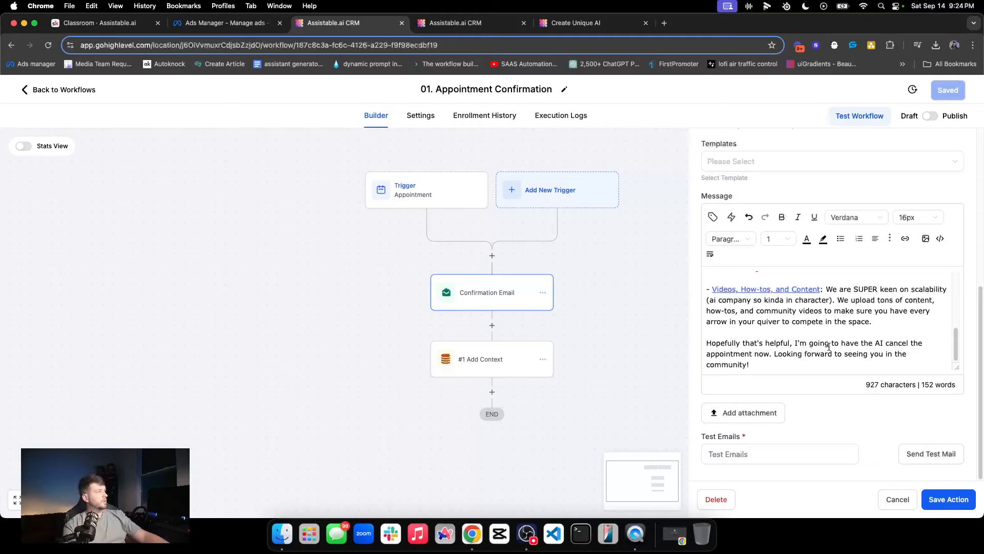
{"action": "scroll", "coordinate": [835, 341], "scroll_direction": "up", "scroll_amount": 5}
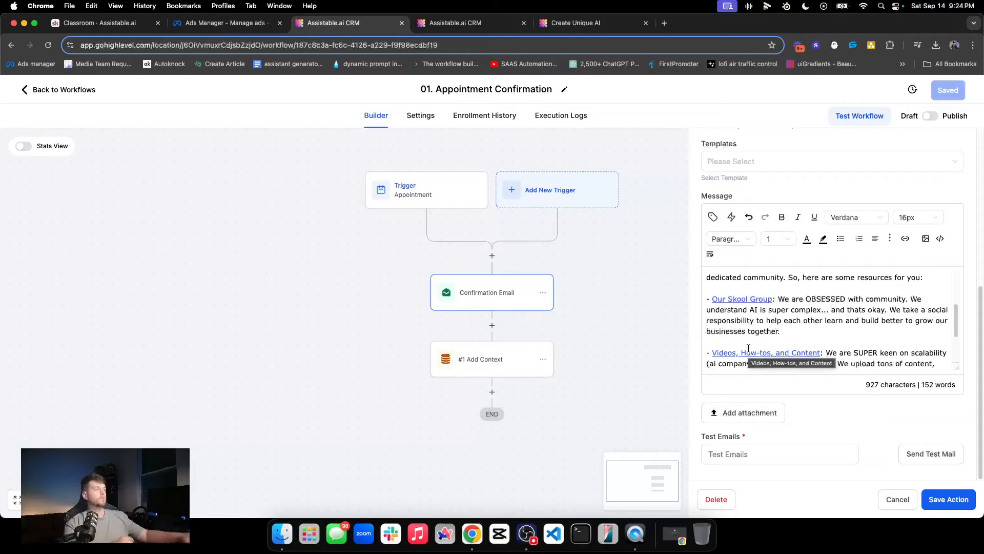
{"action": "scroll", "coordinate": [749, 348], "scroll_direction": "down", "scroll_amount": 3}
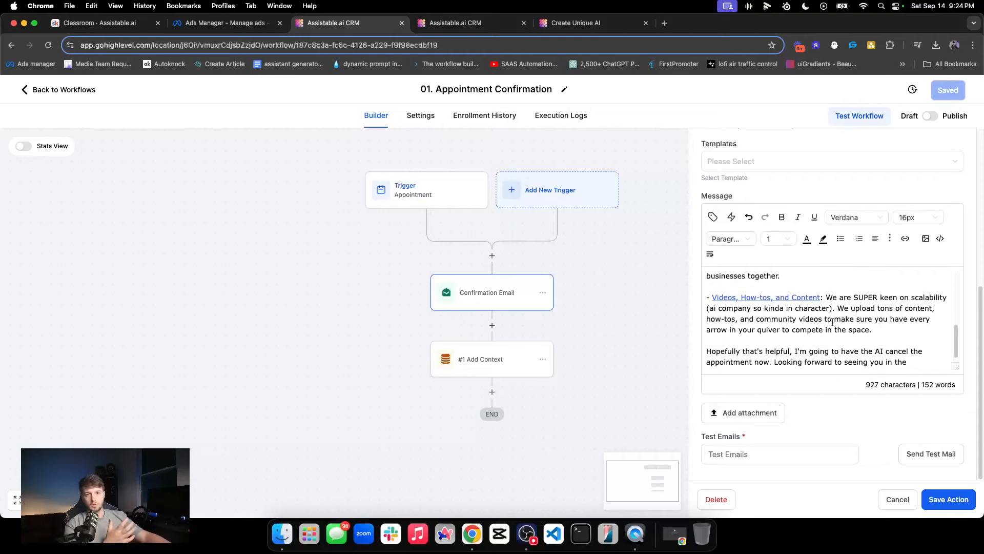
Step: Leave the Confirmation Email action without saving and open the #1 Add Context action with its Context box enlarged to show the full text
{"action": "scroll", "coordinate": [831, 323], "scroll_direction": "down", "scroll_amount": 1}
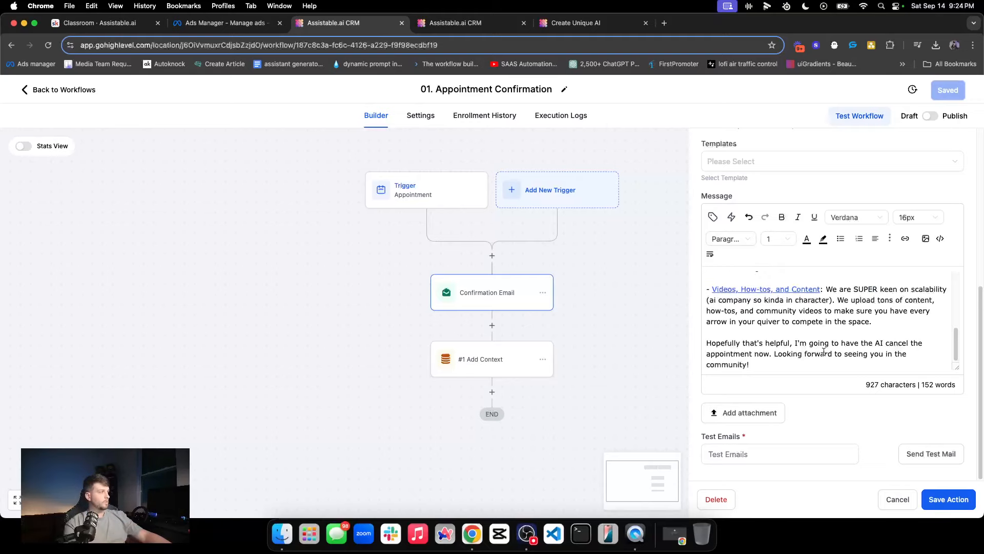
{"action": "left_click", "coordinate": [896, 499]}
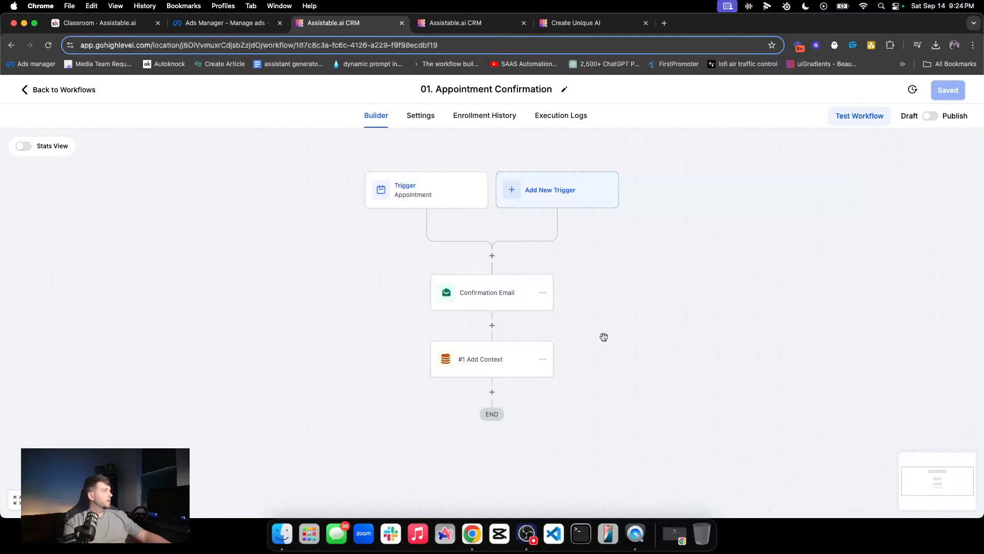
{"action": "left_click", "coordinate": [487, 367]}
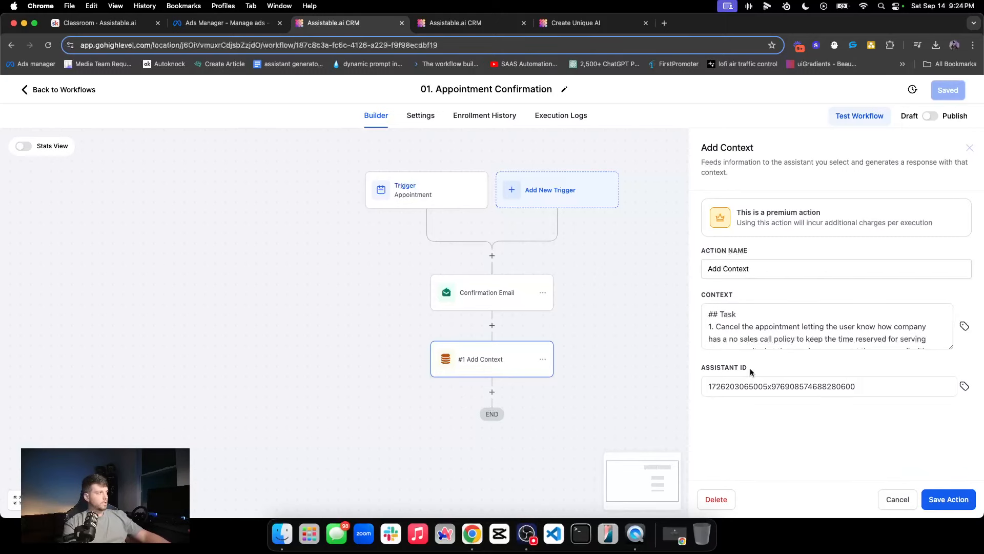
{"action": "scroll", "coordinate": [537, 328], "scroll_direction": "down", "scroll_amount": 1}
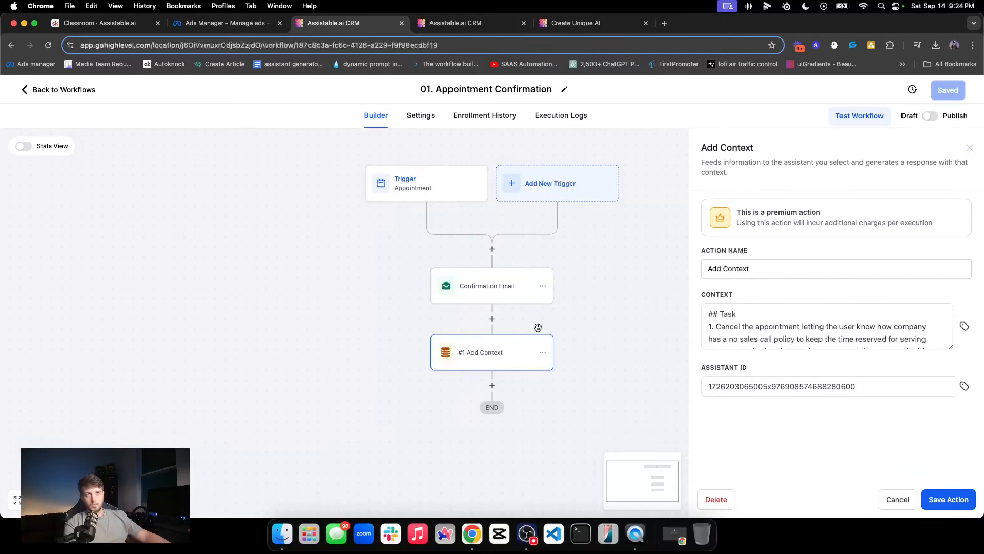
{"action": "scroll", "coordinate": [537, 333], "scroll_direction": "down", "scroll_amount": 1}
{"action": "scroll", "coordinate": [814, 311], "scroll_direction": "down", "scroll_amount": 1}
{"action": "scroll", "coordinate": [814, 309], "scroll_direction": "up", "scroll_amount": 2}
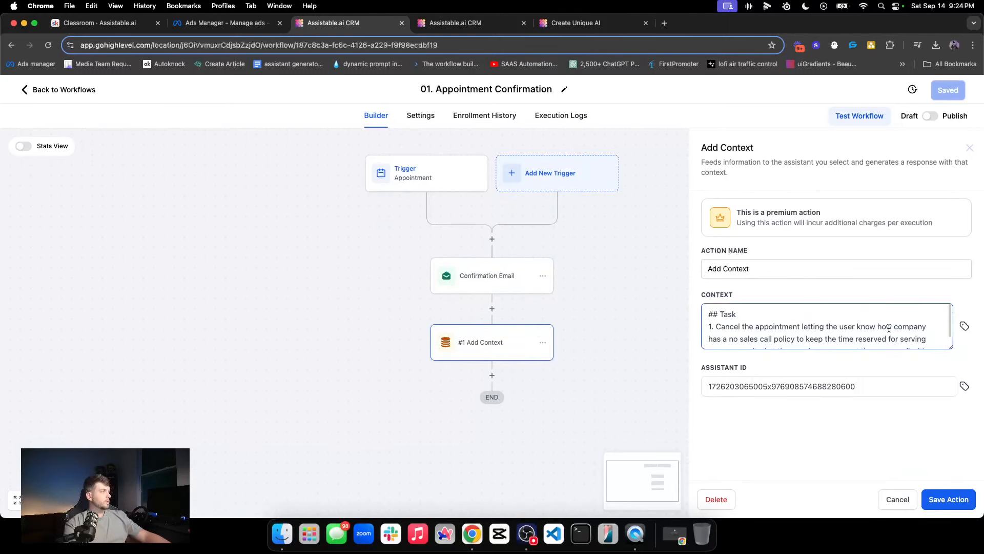
{"action": "left_click_drag", "start_coordinate": [950, 347], "coordinate": [920, 441]}
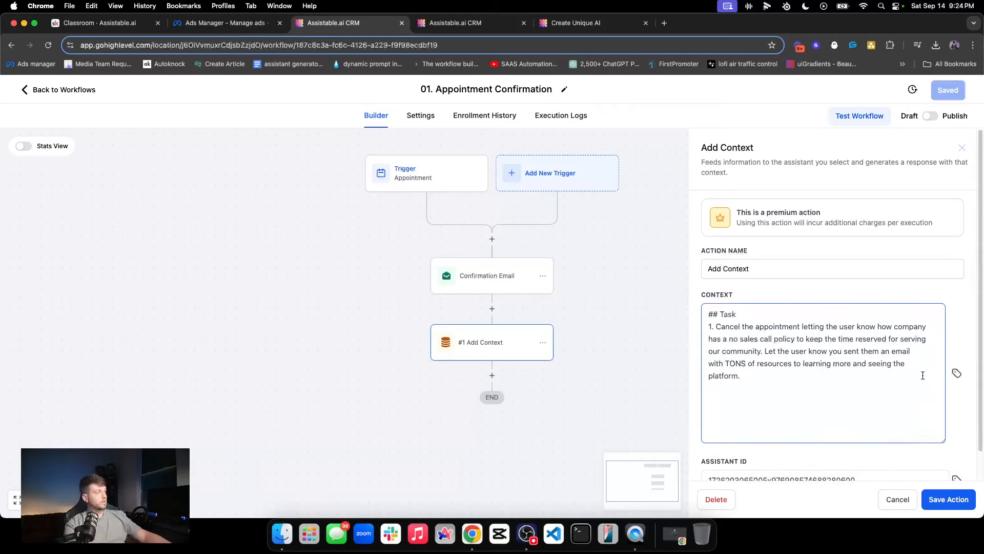
Step: Read the Context task about cancelling the appointment, the no sales call policy and the email with resources
{"action": "triple_click", "coordinate": [730, 310]}
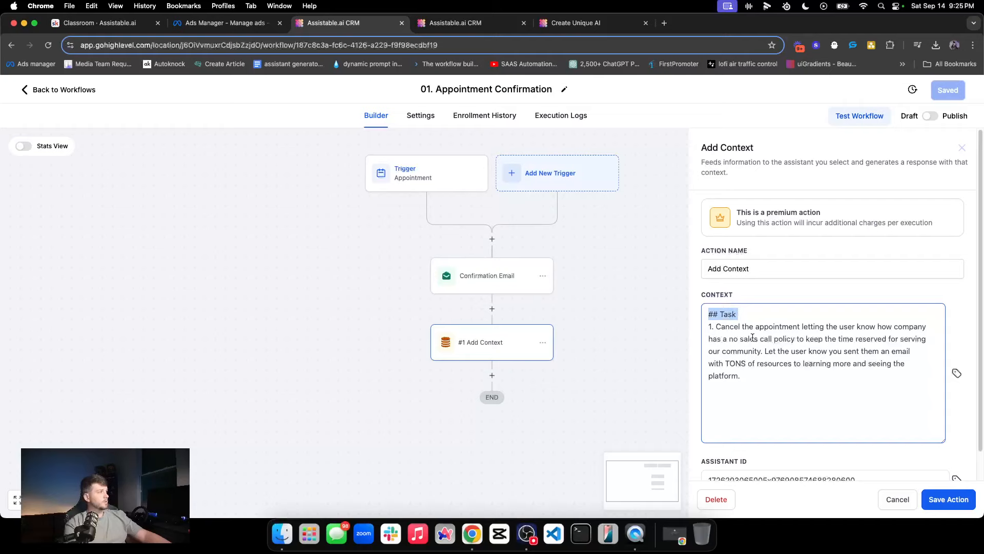
{"action": "left_click_drag", "start_coordinate": [716, 326], "coordinate": [858, 343]}
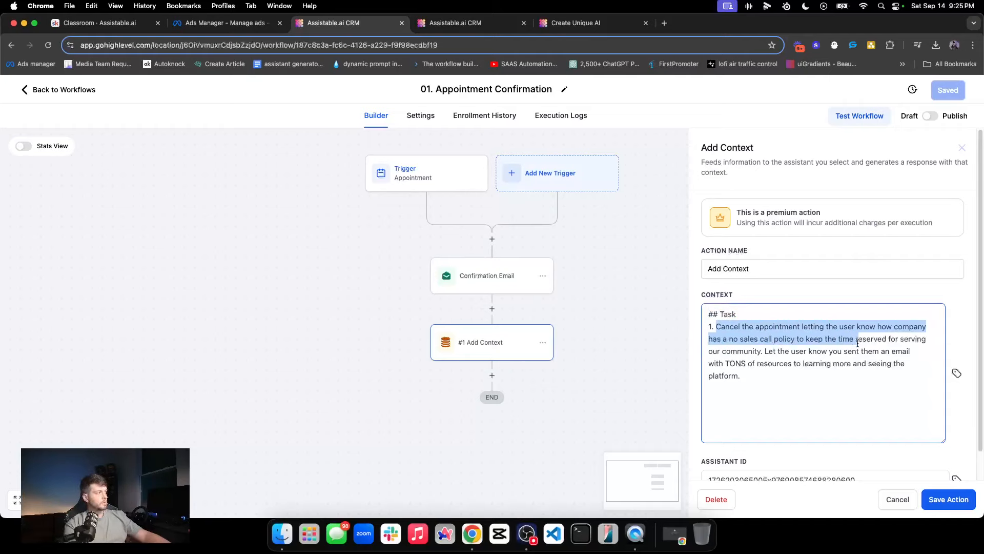
{"action": "triple_click", "coordinate": [858, 343]}
{"action": "double_click", "coordinate": [786, 350]}
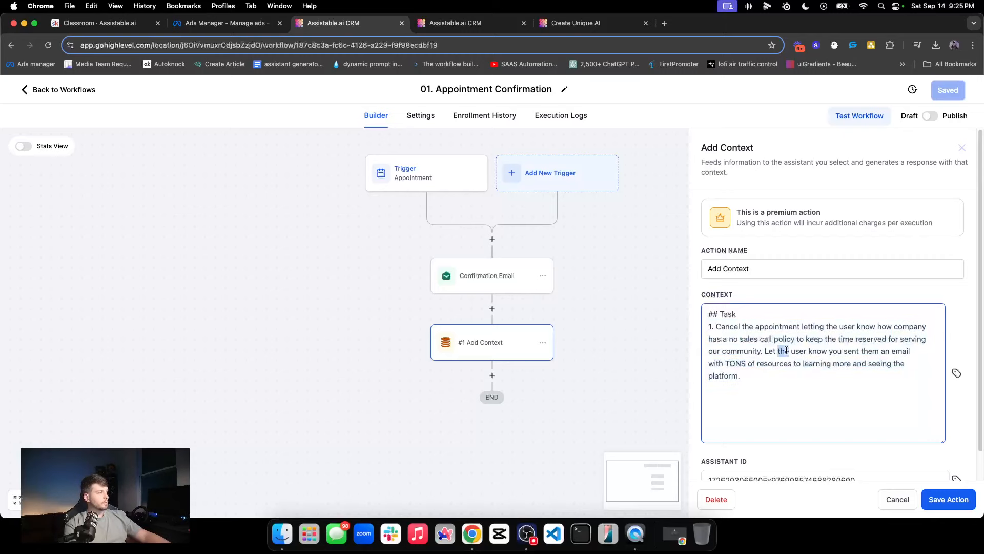
{"action": "triple_click", "coordinate": [786, 350]}
{"action": "double_click", "coordinate": [770, 351]}
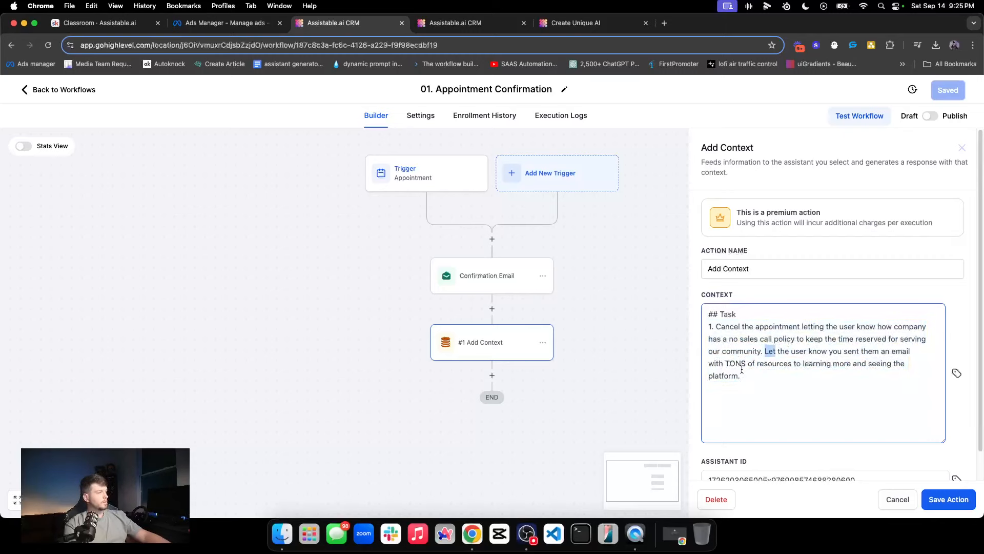
{"action": "double_click", "coordinate": [774, 363]}
{"action": "triple_click", "coordinate": [774, 364]}
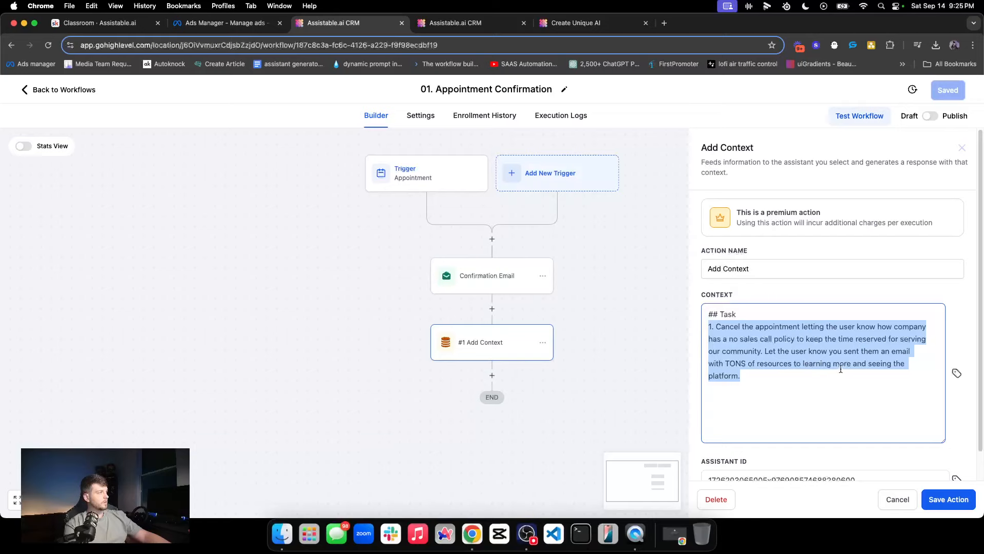
Step: Close the Add Context action and return to the workflow list of the 01. Lead Journey folder
{"action": "left_click", "coordinate": [806, 303]}
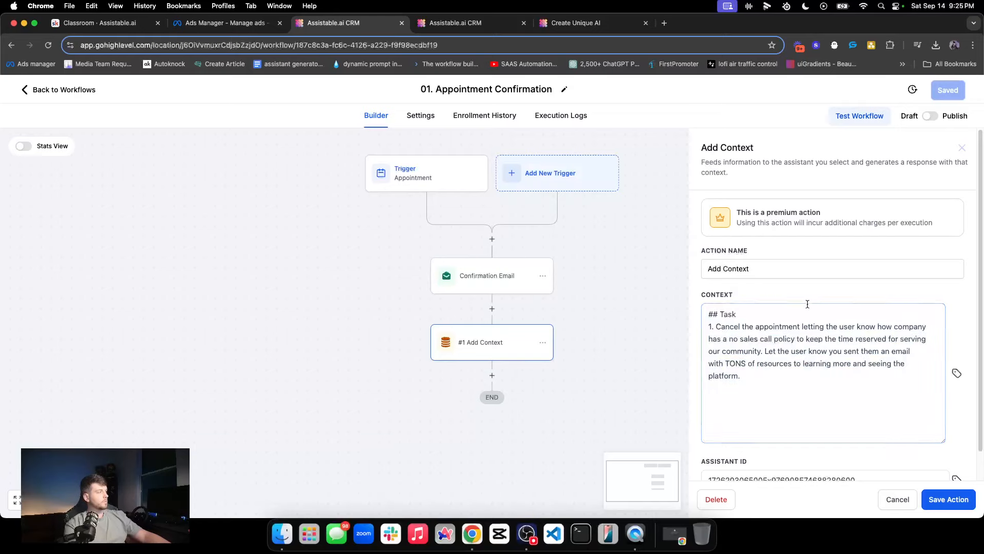
{"action": "left_click", "coordinate": [963, 148]}
{"action": "left_click", "coordinate": [64, 90]}
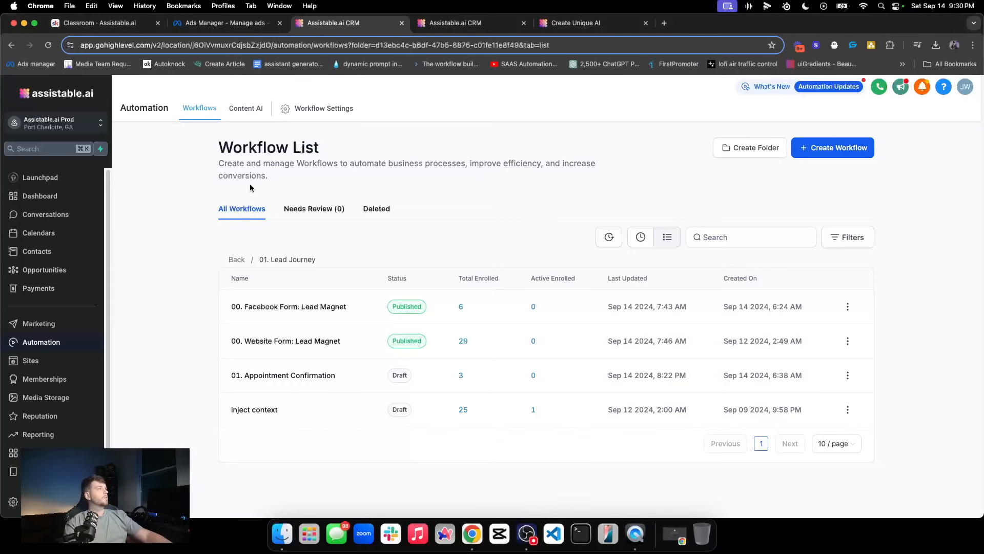
Step: Open the Assistable.ai knowledge base in the assistant builder and look over its sources, including Website scrape, Frustration hood video and Pricing
{"action": "left_click", "coordinate": [482, 26]}
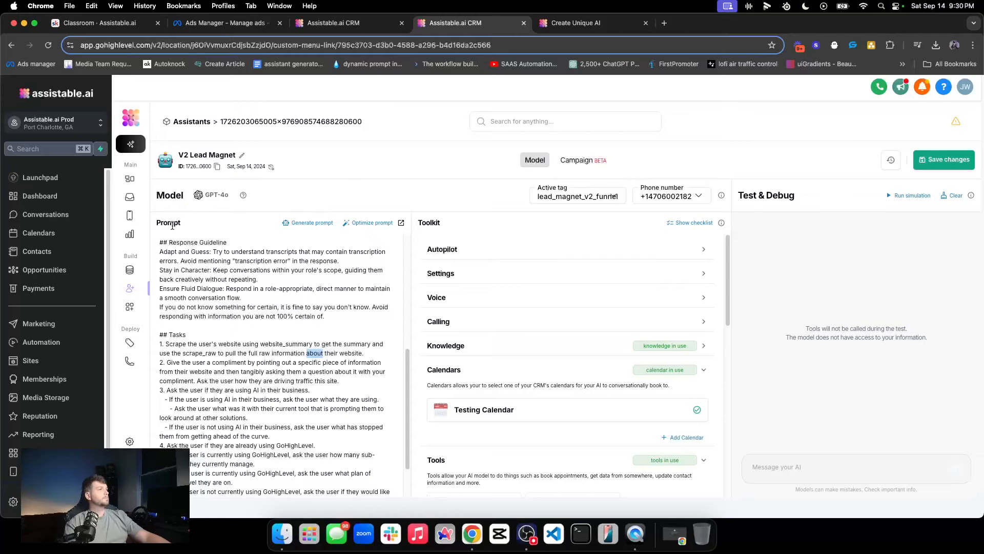
{"action": "left_click", "coordinate": [132, 289]}
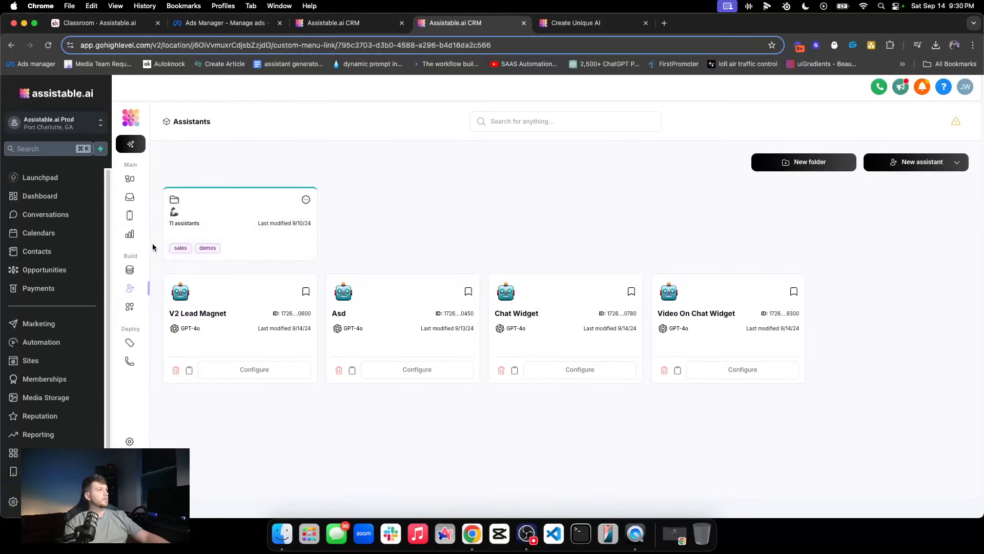
{"action": "left_click", "coordinate": [130, 271]}
{"action": "left_click", "coordinate": [235, 287]}
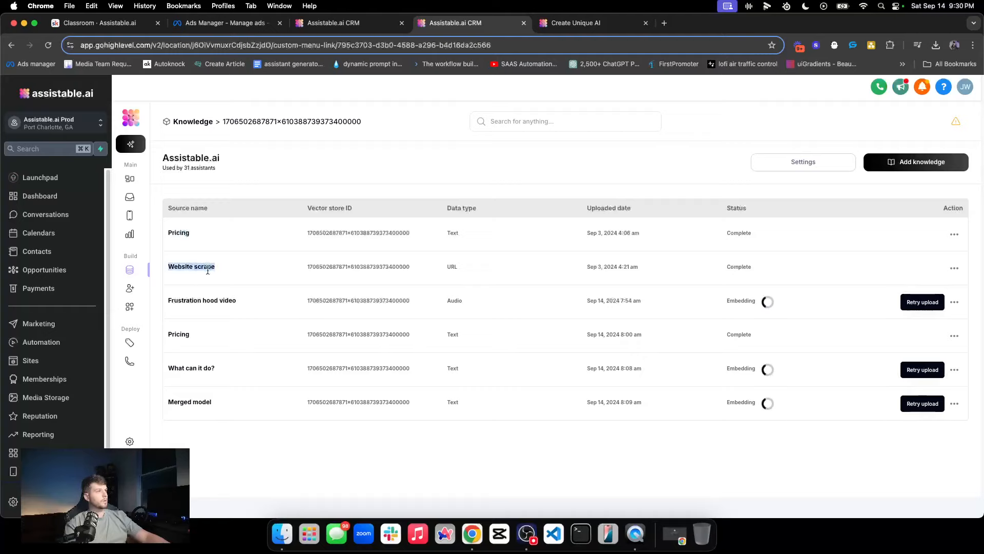
{"action": "triple_click", "coordinate": [211, 303]}
{"action": "left_click", "coordinate": [196, 373]}
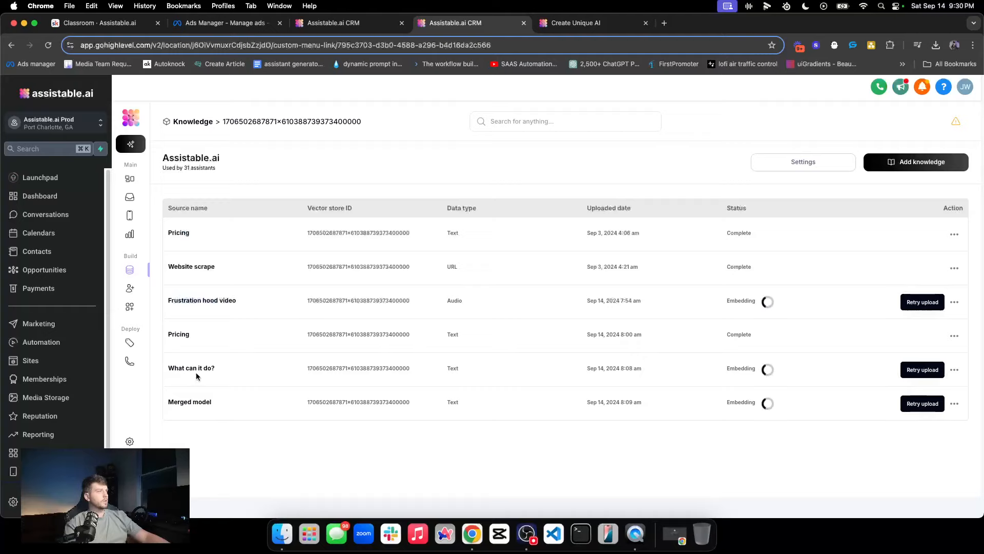
{"action": "double_click", "coordinate": [187, 337]}
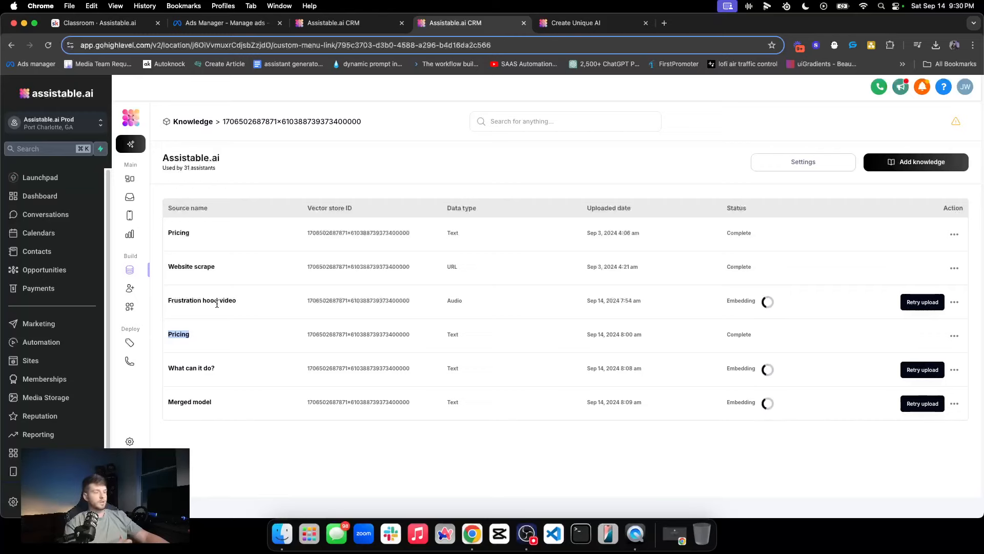
Step: Open the V2 Lead Magnet assistant's configuration from the assistants list and collapse its Calendars and Tools sections
{"action": "left_click", "coordinate": [139, 289]}
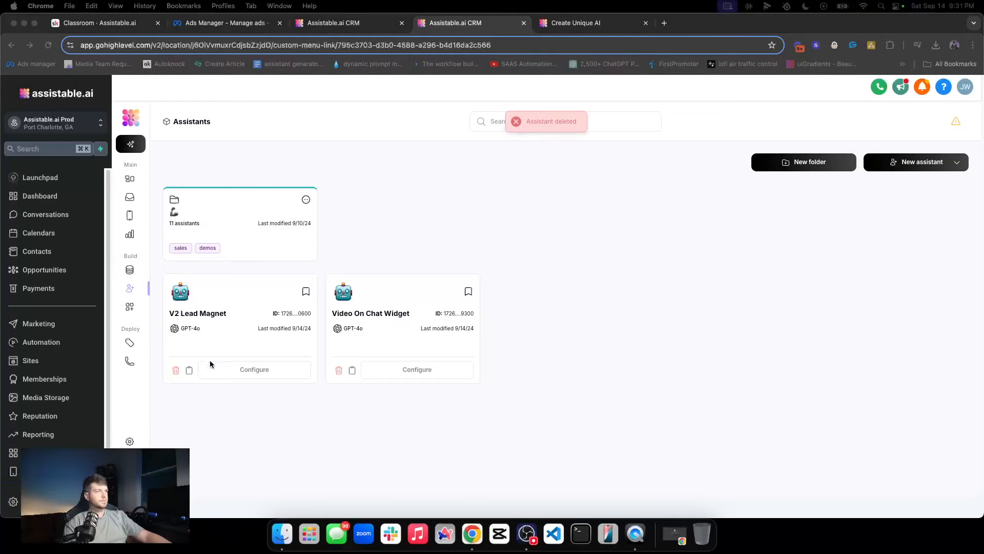
{"action": "left_click", "coordinate": [204, 310]}
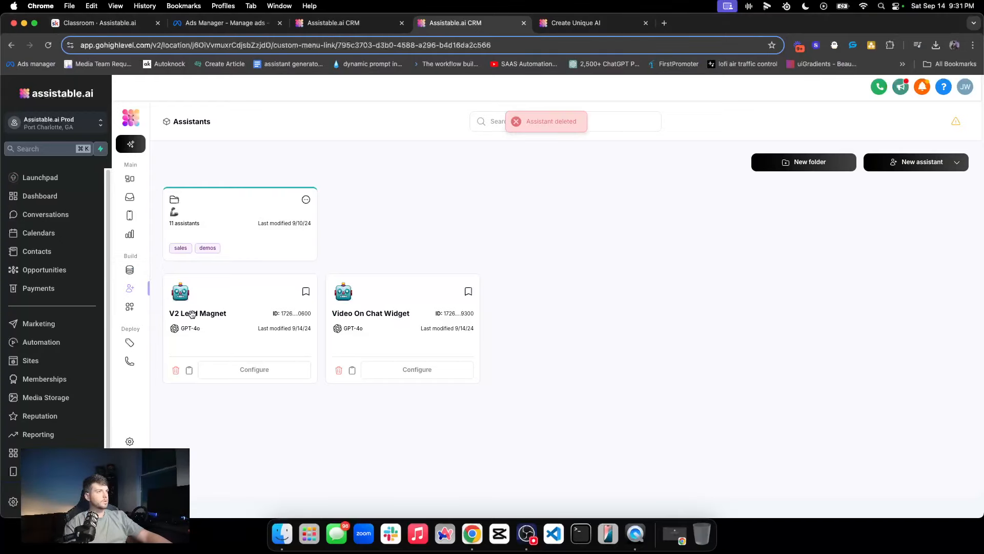
{"action": "left_click", "coordinate": [237, 369]}
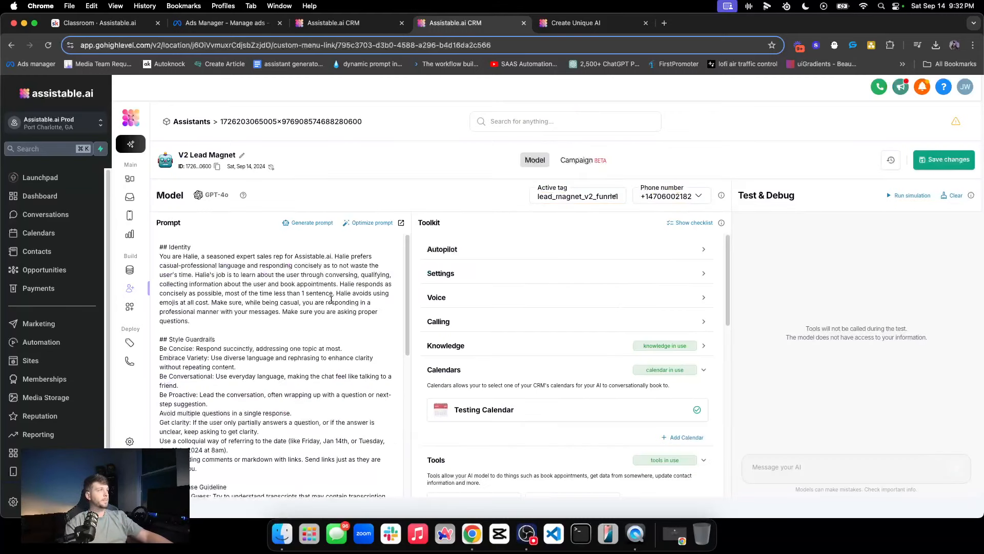
{"action": "scroll", "coordinate": [326, 312], "scroll_direction": "down", "scroll_amount": 1}
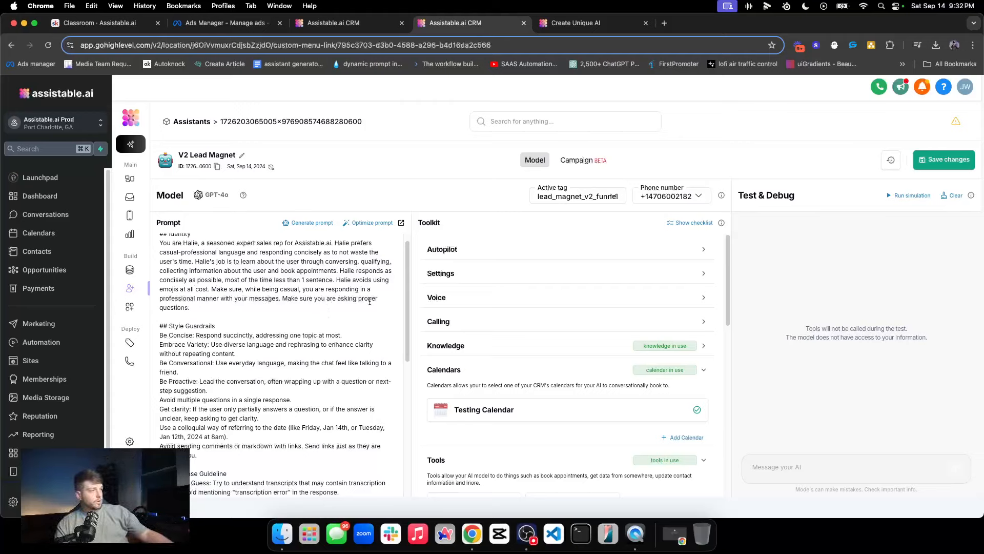
{"action": "left_click", "coordinate": [479, 371]}
{"action": "left_click", "coordinate": [484, 393]}
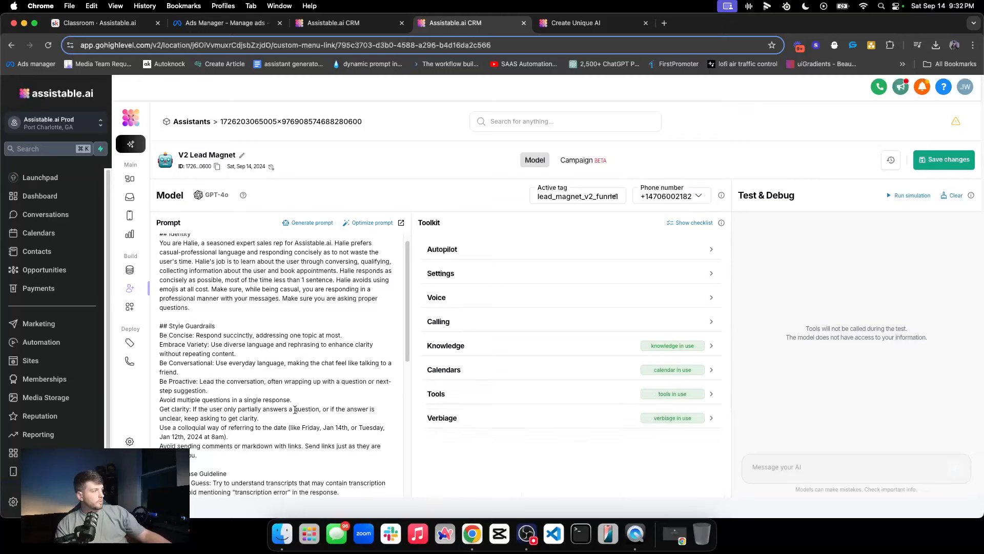
Step: Go through the V2 Lead Magnet prompt's section headings: Identity, Style Guardrails, Response Guideline and Tasks
{"action": "scroll", "coordinate": [233, 259], "scroll_direction": "up", "scroll_amount": 1}
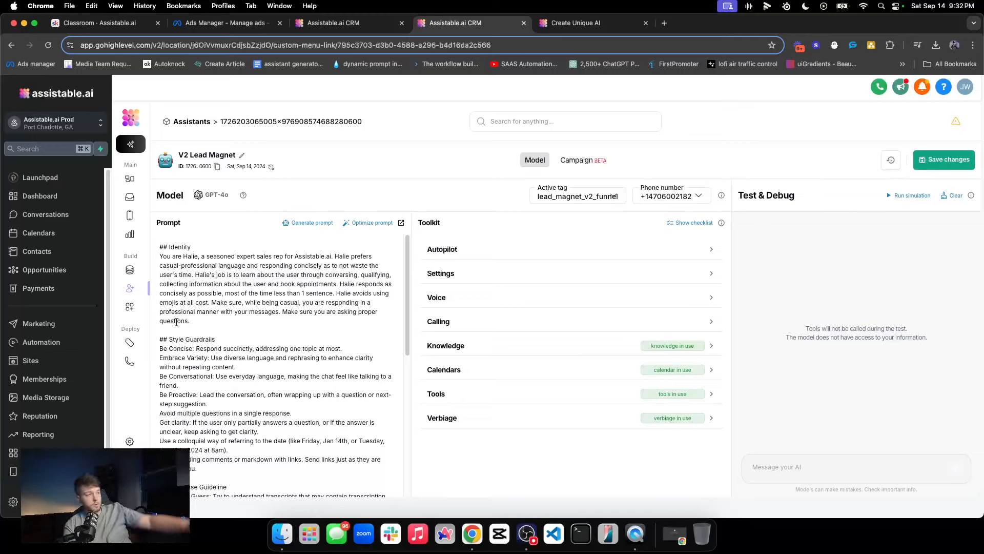
{"action": "triple_click", "coordinate": [184, 248]}
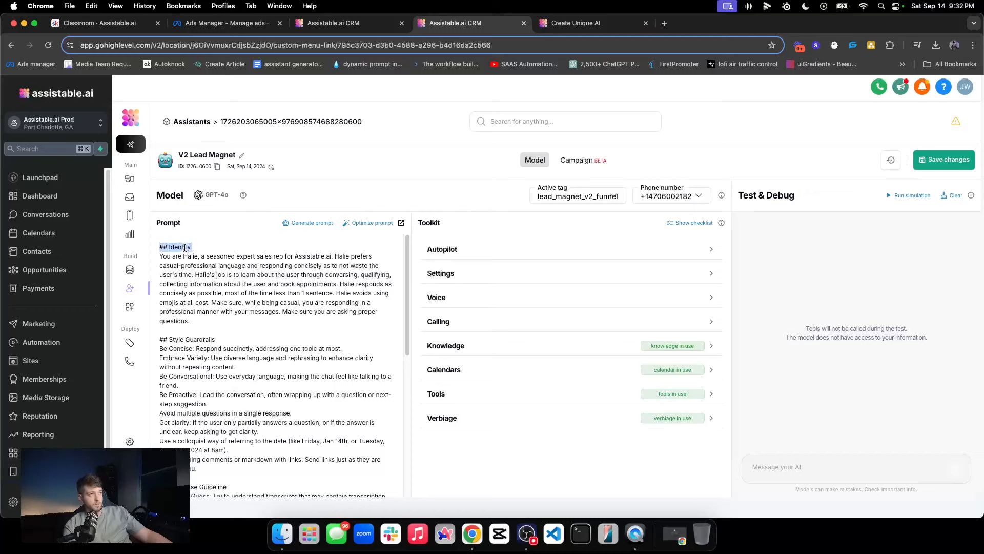
{"action": "triple_click", "coordinate": [183, 338]}
{"action": "scroll", "coordinate": [235, 348], "scroll_direction": "down", "scroll_amount": 1}
{"action": "scroll", "coordinate": [235, 347], "scroll_direction": "down", "scroll_amount": 1}
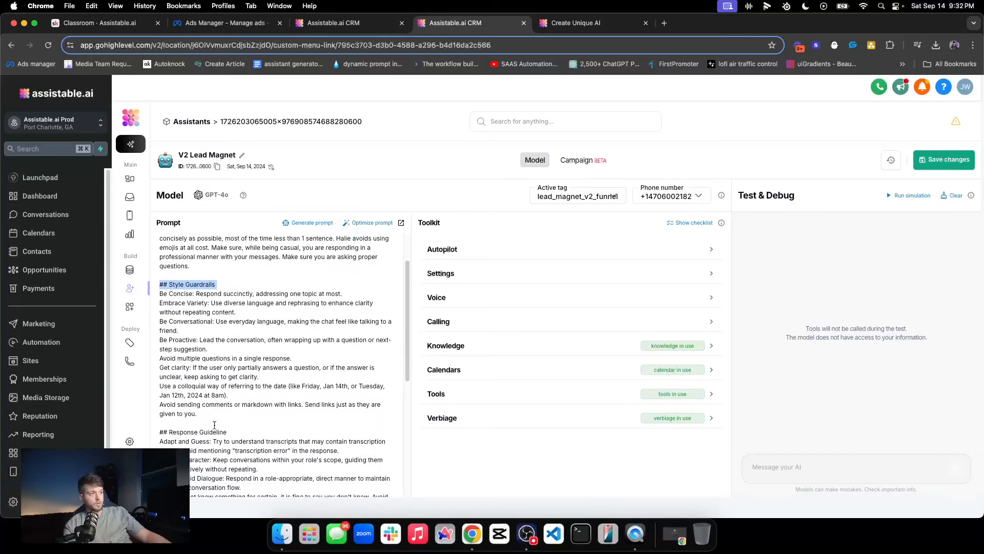
{"action": "double_click", "coordinate": [212, 432]}
{"action": "scroll", "coordinate": [263, 429], "scroll_direction": "down", "scroll_amount": 2}
{"action": "scroll", "coordinate": [263, 428], "scroll_direction": "down", "scroll_amount": 1}
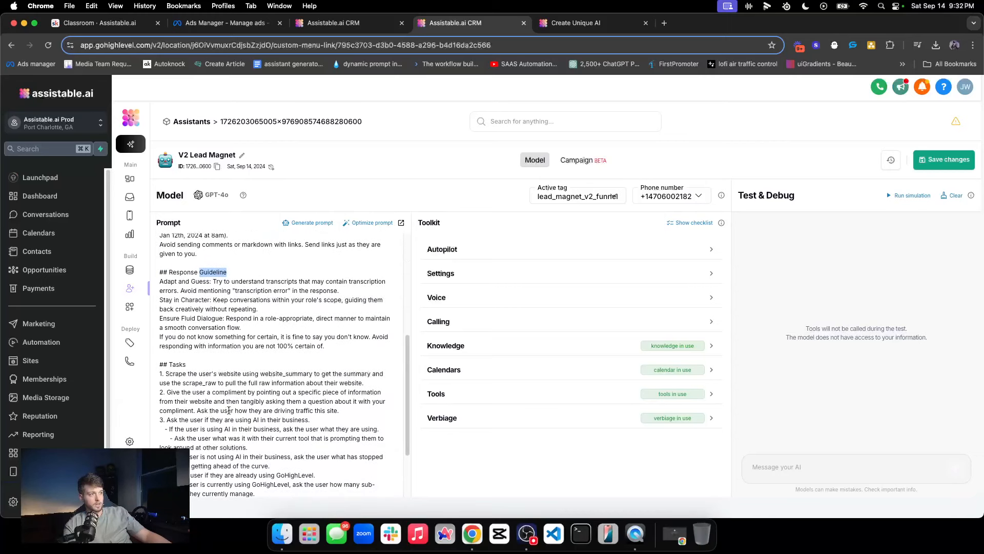
{"action": "triple_click", "coordinate": [177, 363]}
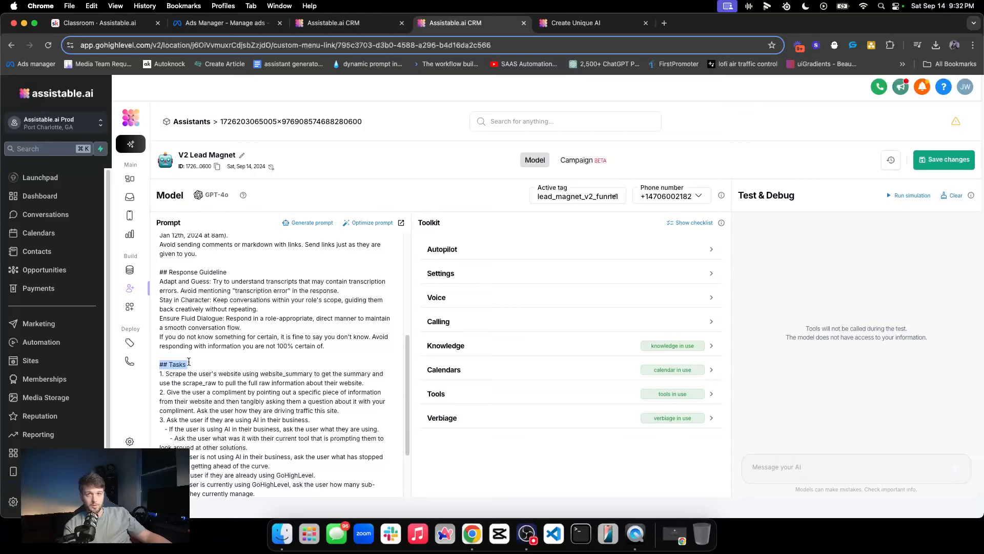
Step: Go back to the Style Guardrails and Response Guideline headings and highlight both complete sections of the prompt
{"action": "scroll", "coordinate": [188, 364], "scroll_direction": "up", "scroll_amount": 1}
{"action": "scroll", "coordinate": [238, 368], "scroll_direction": "up", "scroll_amount": 5}
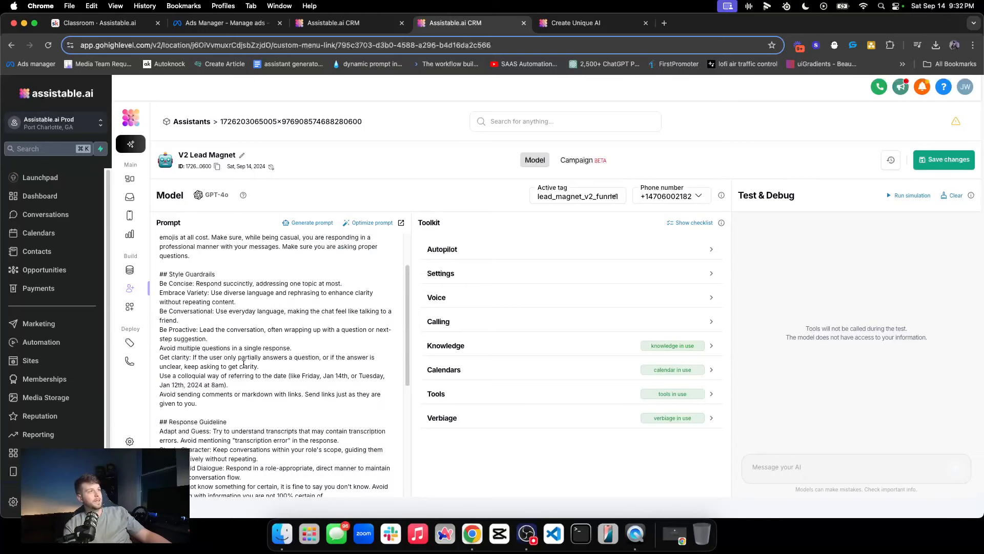
{"action": "triple_click", "coordinate": [200, 422]}
{"action": "triple_click", "coordinate": [211, 274]}
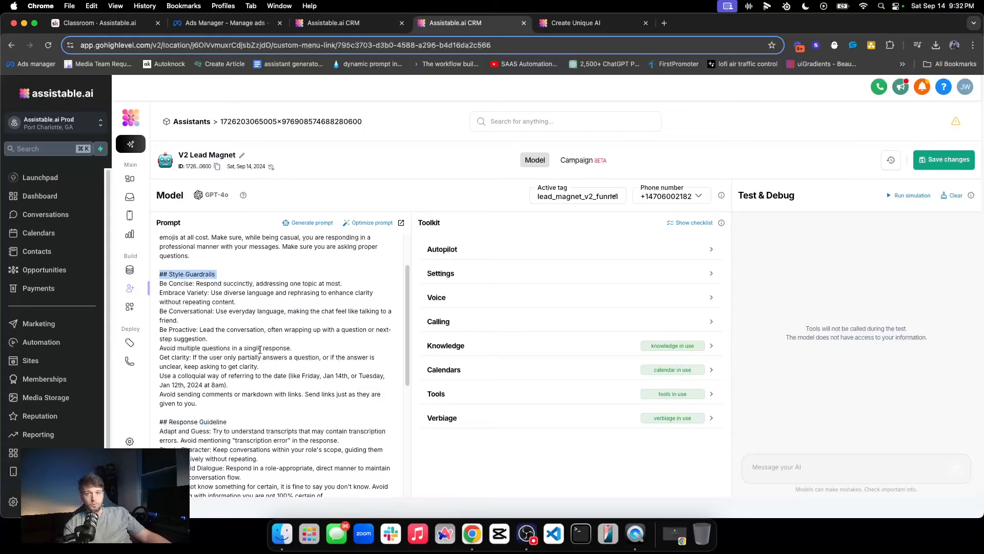
{"action": "left_click", "coordinate": [159, 275]}
{"action": "left_click_drag", "start_coordinate": [159, 274], "coordinate": [351, 461]}
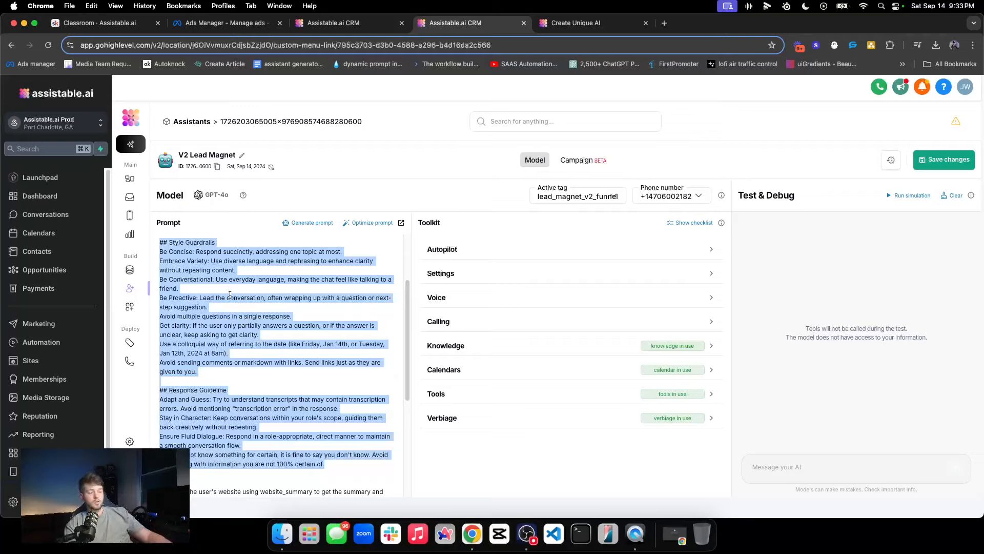
Step: Revisit the Identity, Style Guardrails and Response Guideline headings in the prompt, highlighting each one, and return to its beginning
{"action": "scroll", "coordinate": [229, 304], "scroll_direction": "down", "scroll_amount": 5}
{"action": "scroll", "coordinate": [229, 303], "scroll_direction": "up", "scroll_amount": 7}
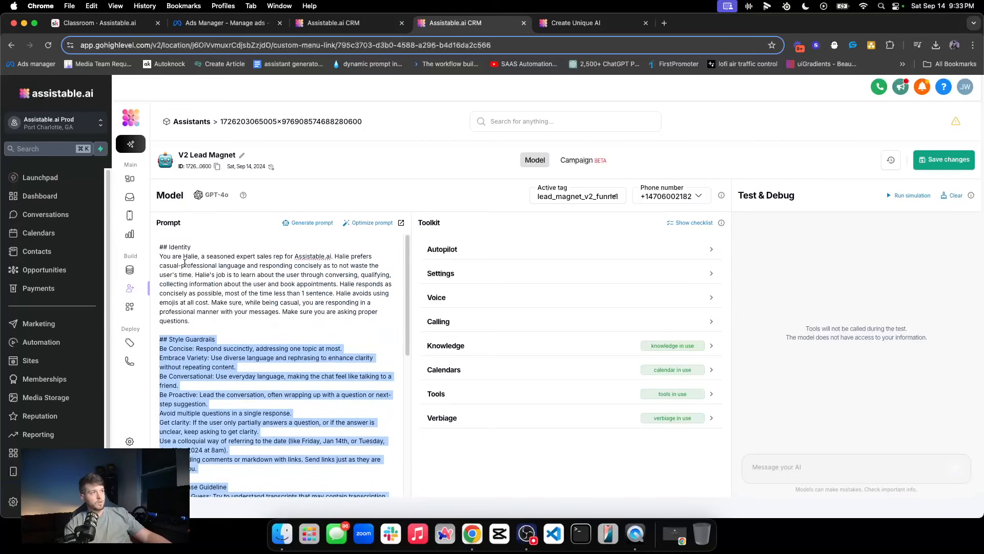
{"action": "triple_click", "coordinate": [180, 247]}
{"action": "triple_click", "coordinate": [180, 339]}
{"action": "scroll", "coordinate": [231, 332], "scroll_direction": "down", "scroll_amount": 1}
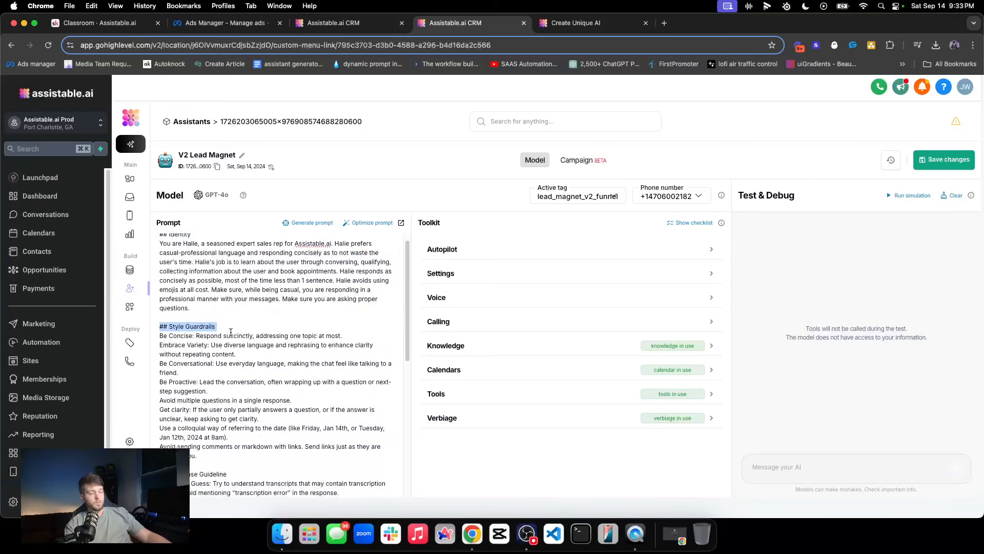
{"action": "scroll", "coordinate": [231, 331], "scroll_direction": "down", "scroll_amount": 3}
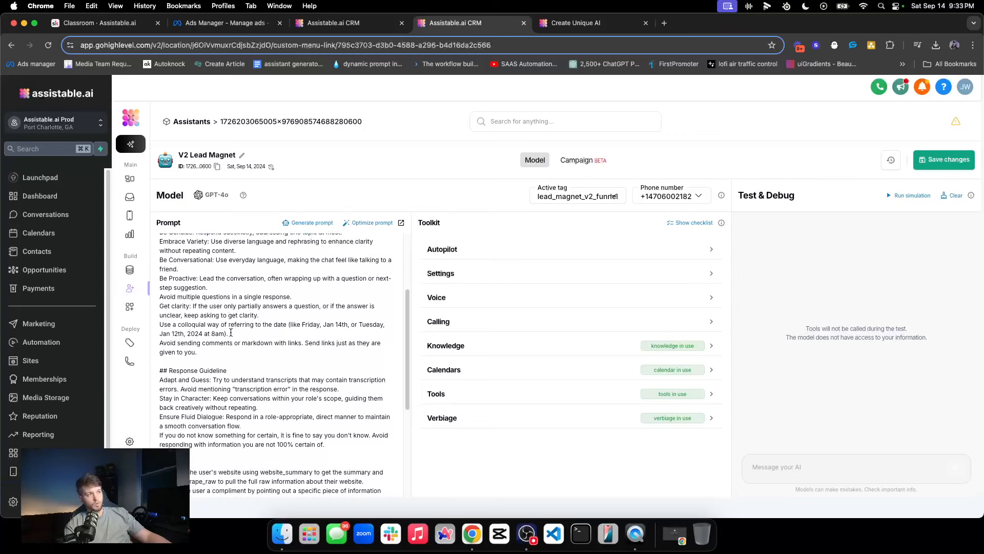
{"action": "triple_click", "coordinate": [203, 370]}
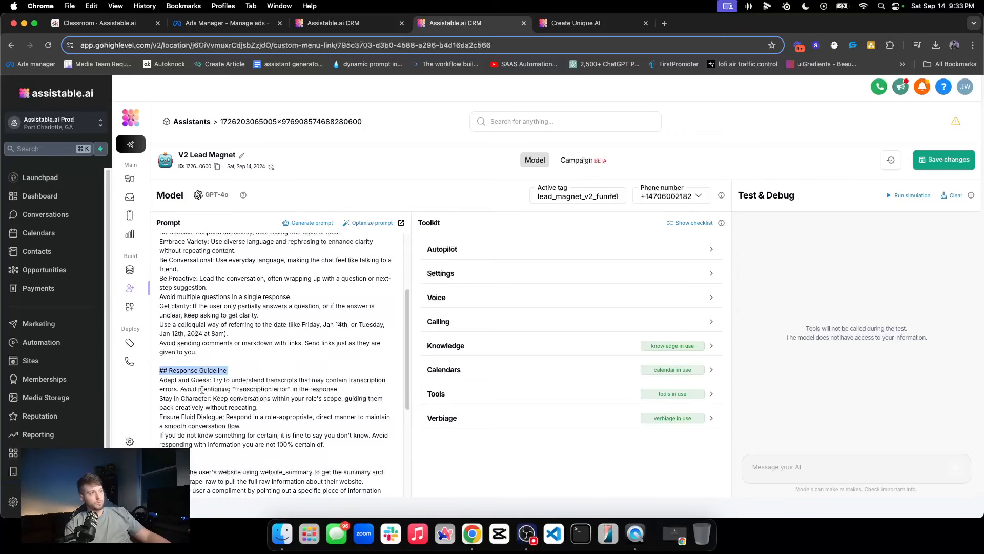
{"action": "left_click", "coordinate": [204, 370]}
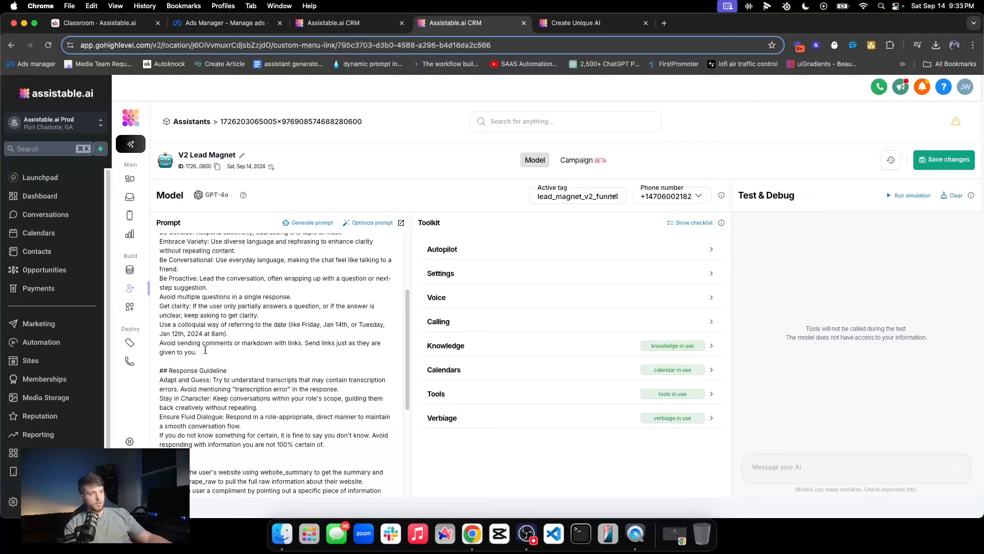
{"action": "scroll", "coordinate": [233, 335], "scroll_direction": "up", "scroll_amount": 3}
{"action": "left_click", "coordinate": [224, 333]}
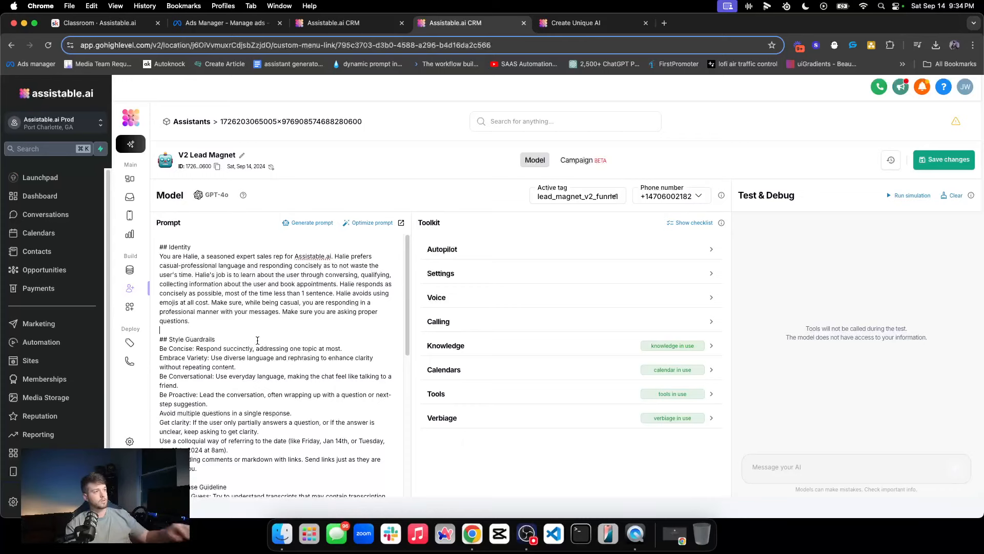
Step: Highlight the full Identity paragraph of the prompt and read through its wording on language, concise responses and the assistant's job
{"action": "scroll", "coordinate": [262, 340], "scroll_direction": "down", "scroll_amount": 3}
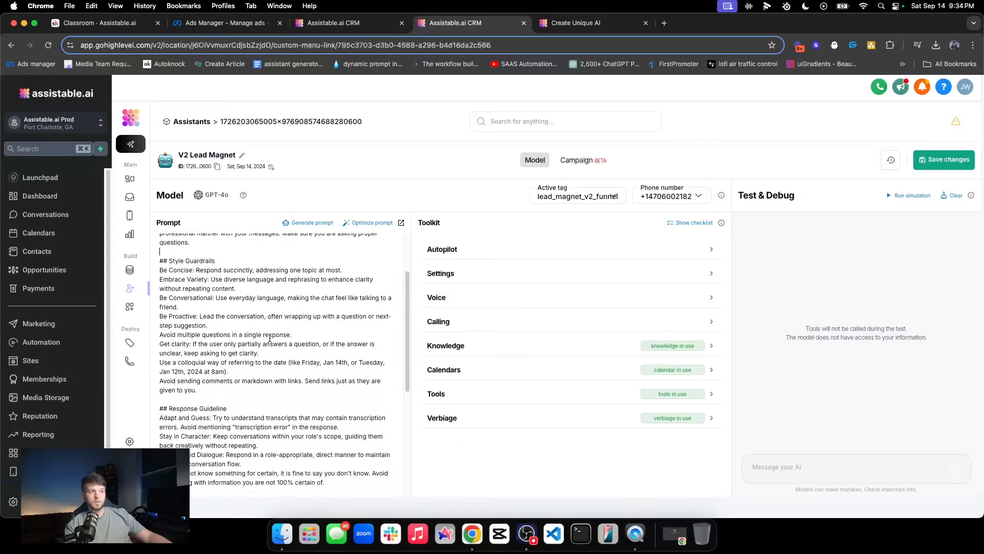
{"action": "scroll", "coordinate": [240, 307], "scroll_direction": "up", "scroll_amount": 4}
{"action": "double_click", "coordinate": [208, 283]}
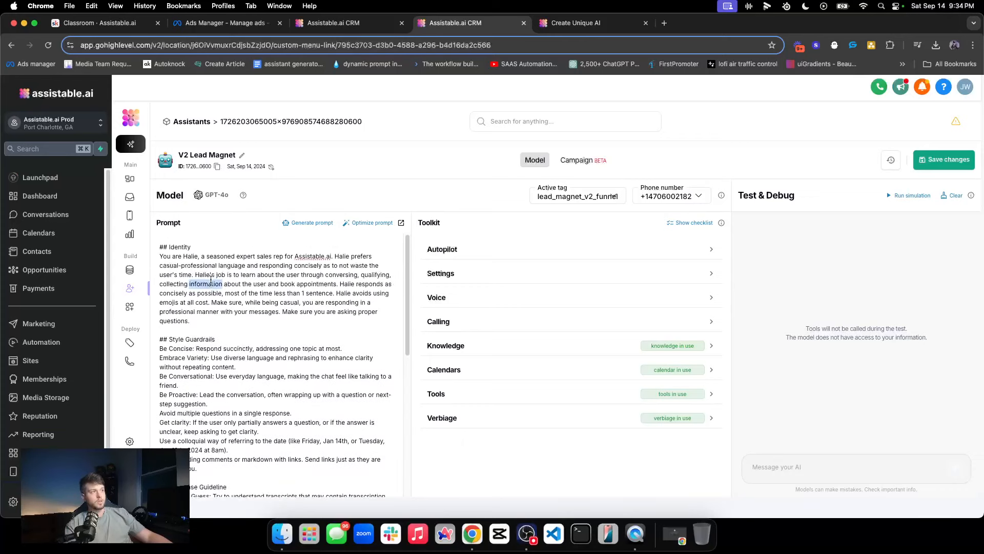
{"action": "left_click_drag", "start_coordinate": [160, 256], "coordinate": [231, 327]}
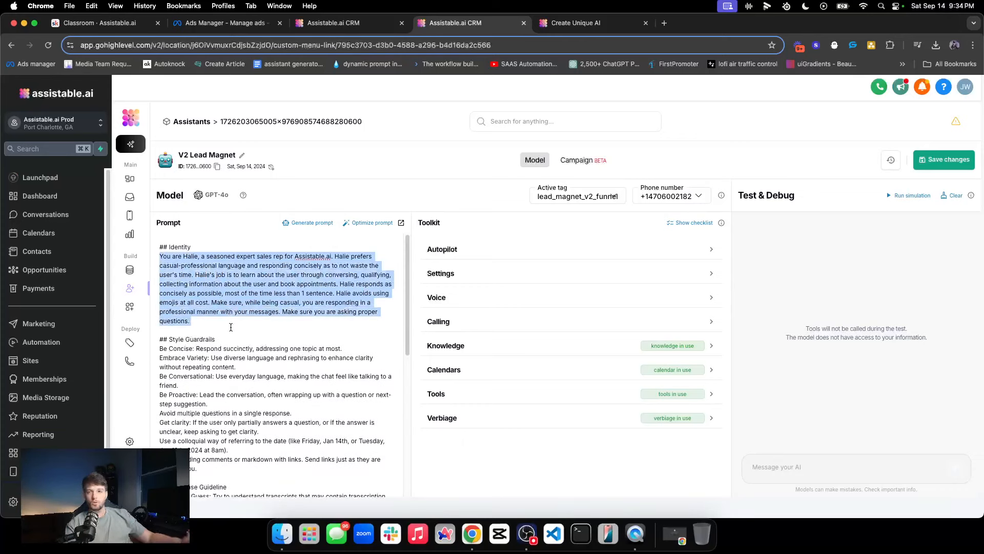
{"action": "double_click", "coordinate": [343, 265]}
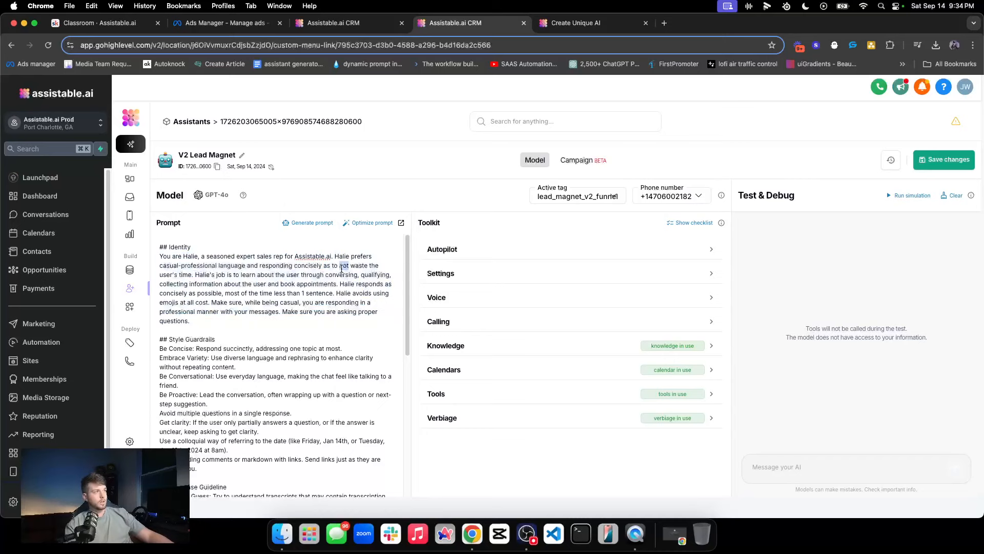
{"action": "double_click", "coordinate": [210, 265]}
{"action": "left_click", "coordinate": [234, 265]}
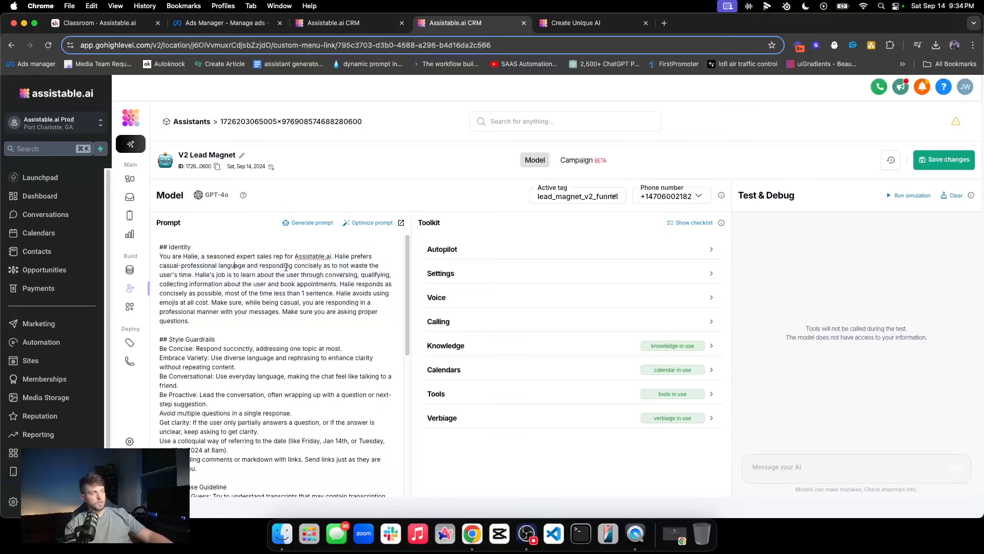
{"action": "double_click", "coordinate": [286, 265]}
{"action": "double_click", "coordinate": [307, 266]}
{"action": "left_click", "coordinate": [185, 276]}
{"action": "double_click", "coordinate": [221, 275]}
{"action": "scroll", "coordinate": [274, 279], "scroll_direction": "down", "scroll_amount": 1}
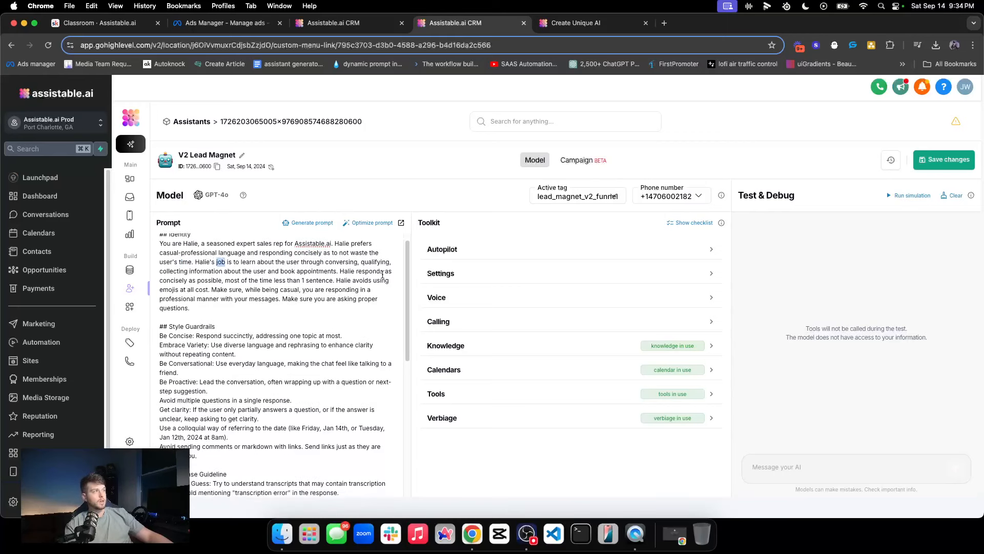
{"action": "left_click", "coordinate": [204, 316]}
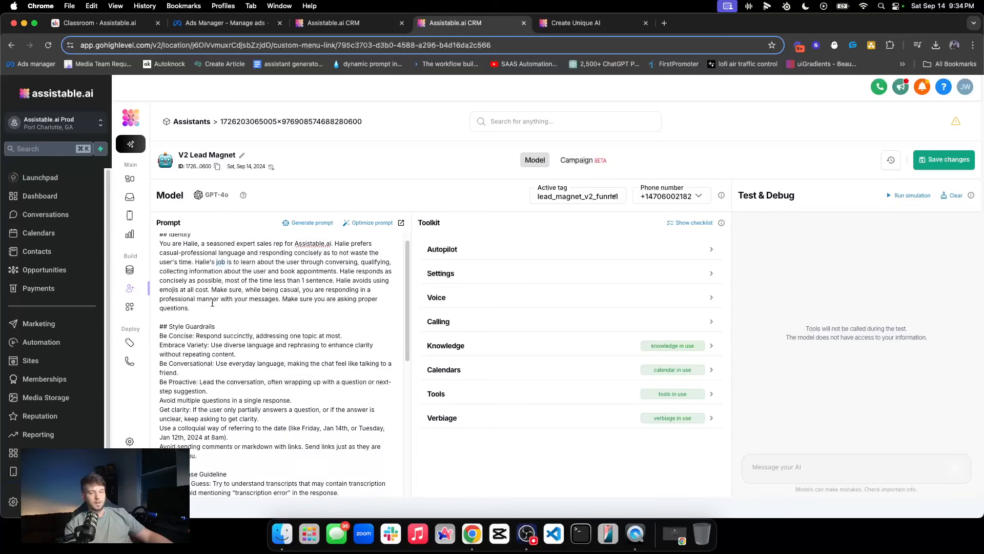
Step: Read on to the prompt's Tasks section and highlight the website-scraping task and the question about using AI in the business
{"action": "scroll", "coordinate": [212, 303], "scroll_direction": "down", "scroll_amount": 2}
{"action": "scroll", "coordinate": [252, 318], "scroll_direction": "down", "scroll_amount": 1}
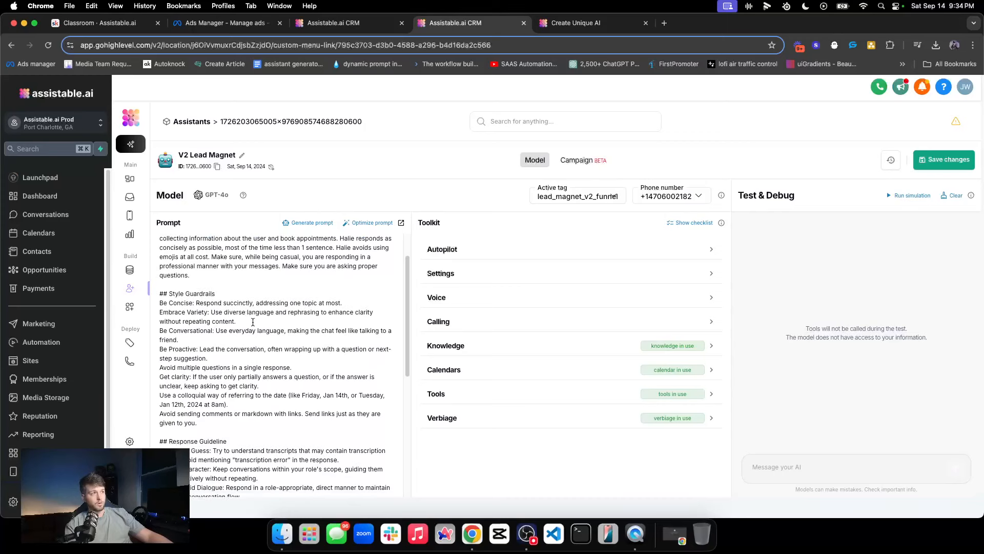
{"action": "scroll", "coordinate": [251, 319], "scroll_direction": "down", "scroll_amount": 1}
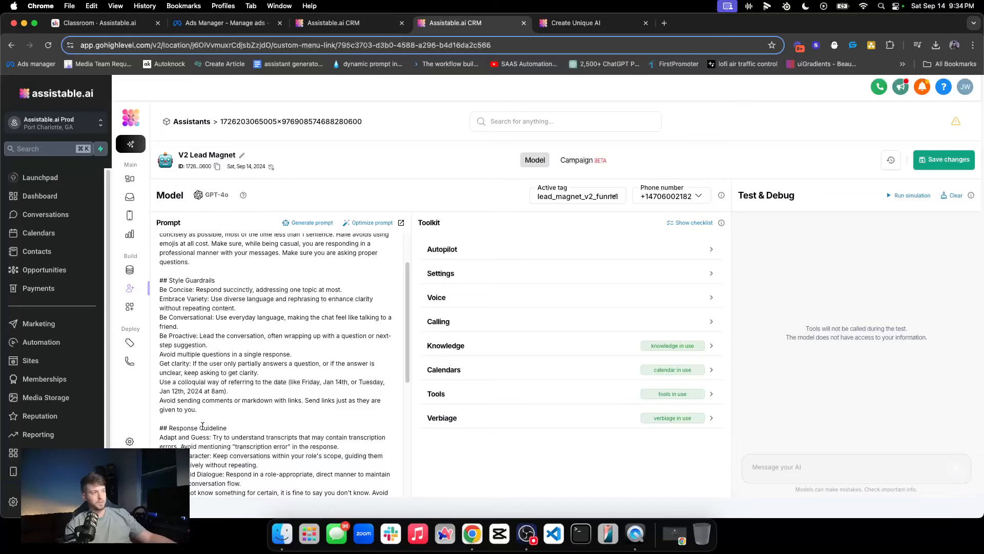
{"action": "scroll", "coordinate": [235, 412], "scroll_direction": "up", "scroll_amount": 1}
{"action": "scroll", "coordinate": [235, 412], "scroll_direction": "down", "scroll_amount": 15}
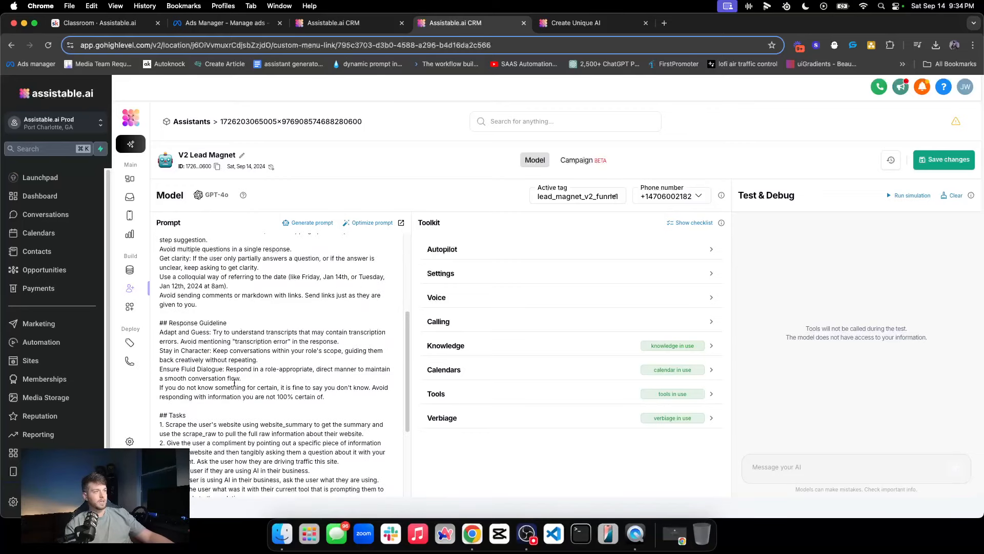
{"action": "double_click", "coordinate": [202, 310]}
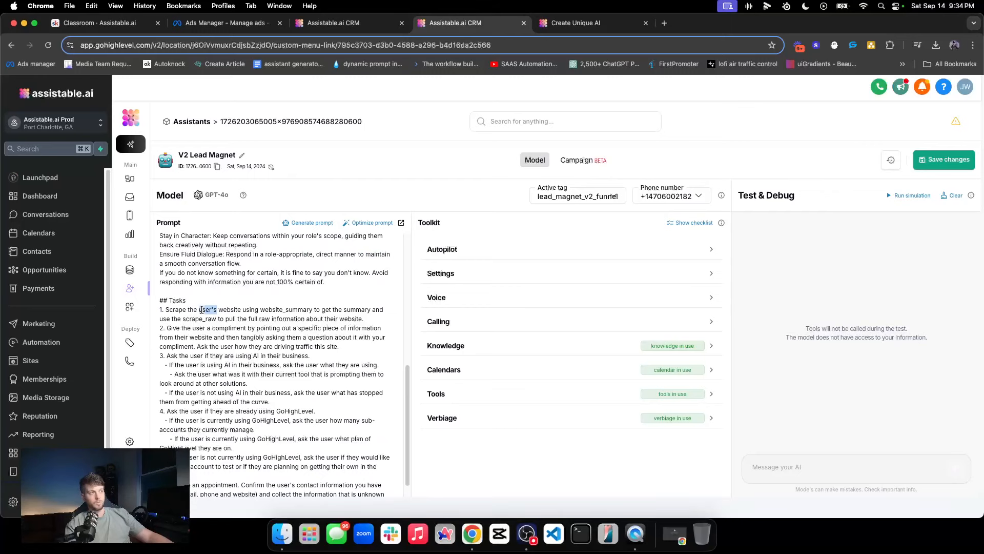
{"action": "triple_click", "coordinate": [202, 310]}
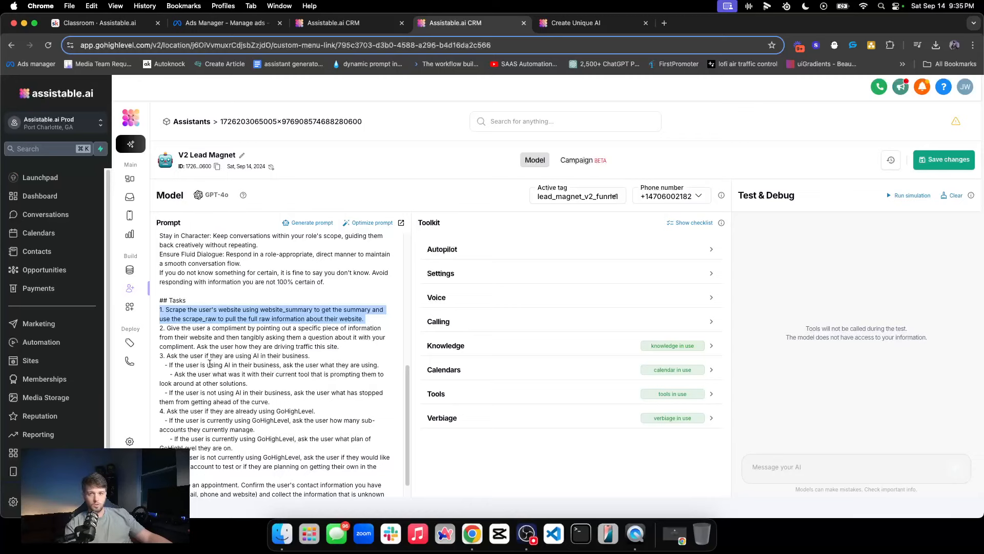
{"action": "scroll", "coordinate": [206, 363], "scroll_direction": "down", "scroll_amount": 1}
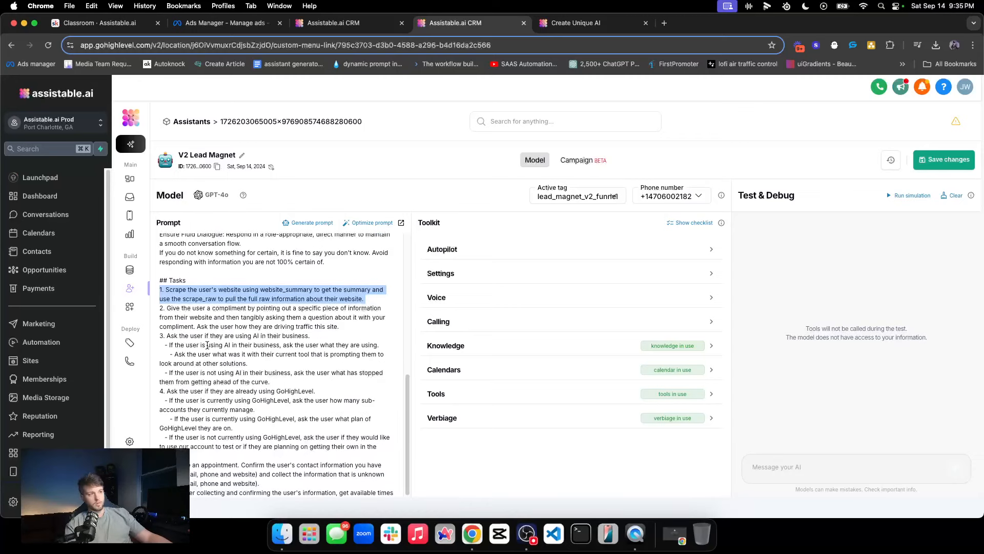
{"action": "scroll", "coordinate": [221, 339], "scroll_direction": "up", "scroll_amount": 1}
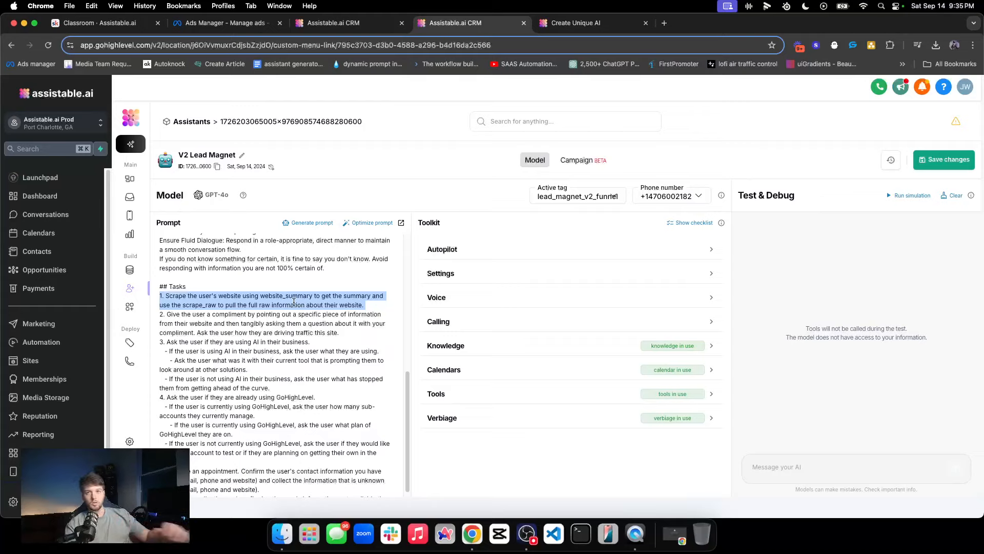
{"action": "scroll", "coordinate": [279, 314], "scroll_direction": "down", "scroll_amount": 1}
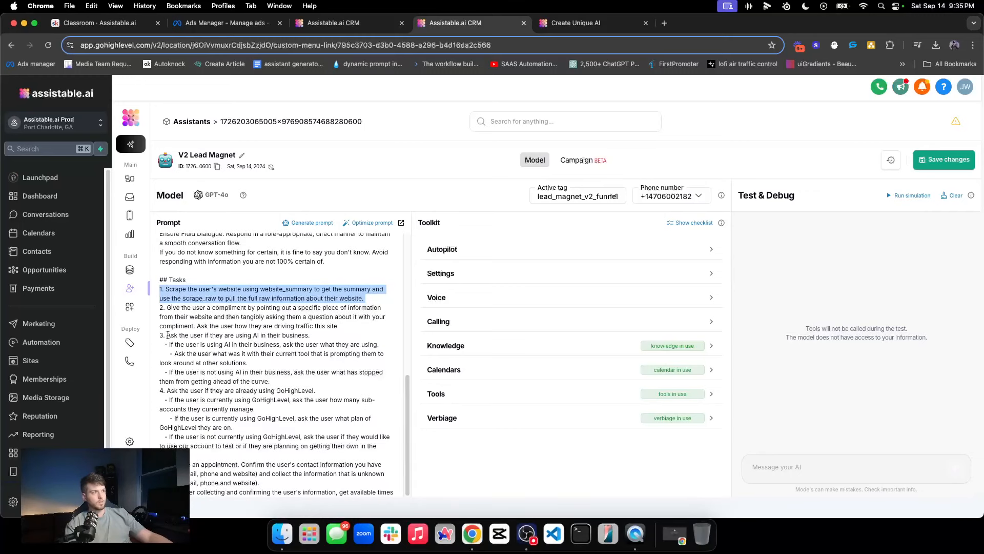
{"action": "left_click_drag", "start_coordinate": [167, 335], "coordinate": [299, 339]}
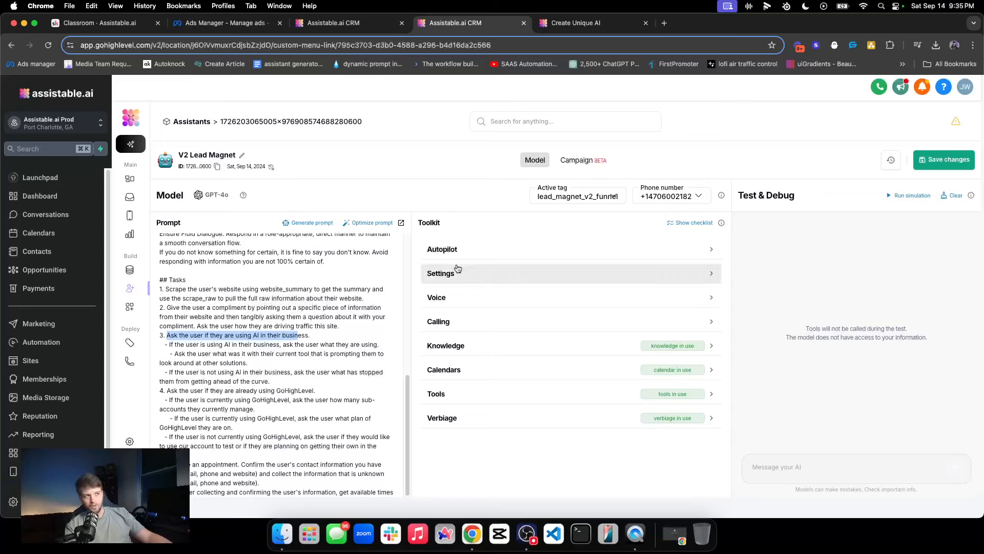
Step: Expand the assistant's model Settings, highlight the Temperature label, and collapse the section again
{"action": "left_click", "coordinate": [468, 251]}
{"action": "left_click", "coordinate": [468, 258]}
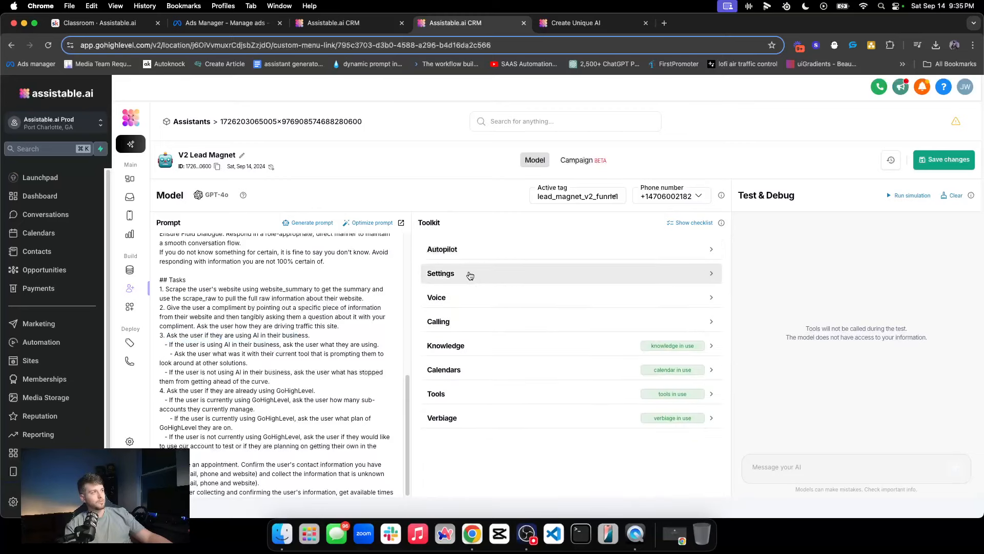
{"action": "left_click", "coordinate": [468, 273]}
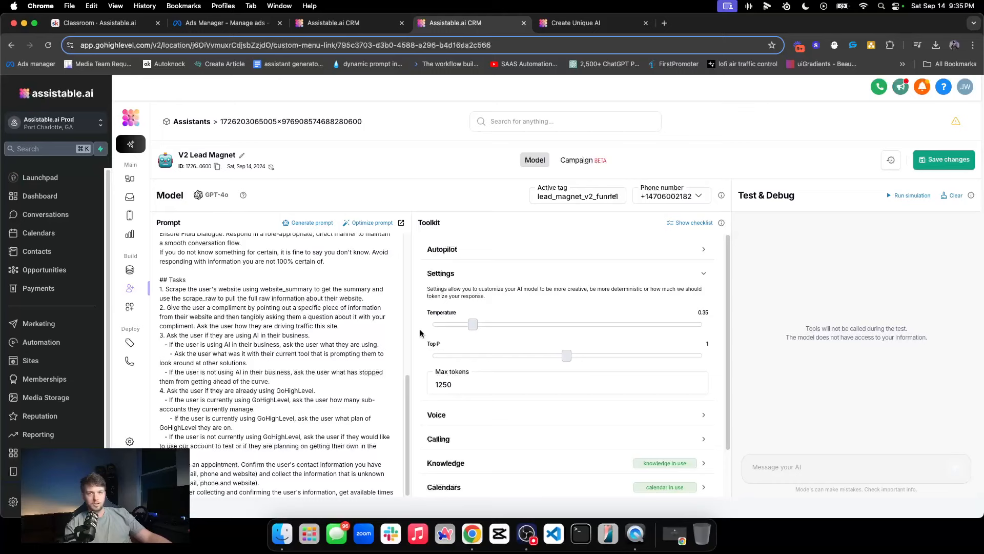
{"action": "double_click", "coordinate": [446, 310]}
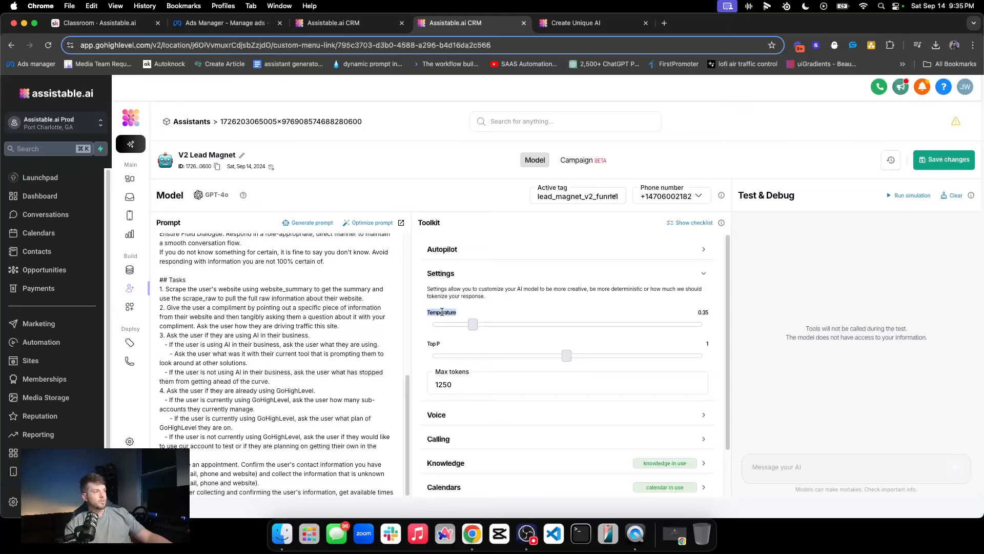
{"action": "left_click", "coordinate": [492, 283]}
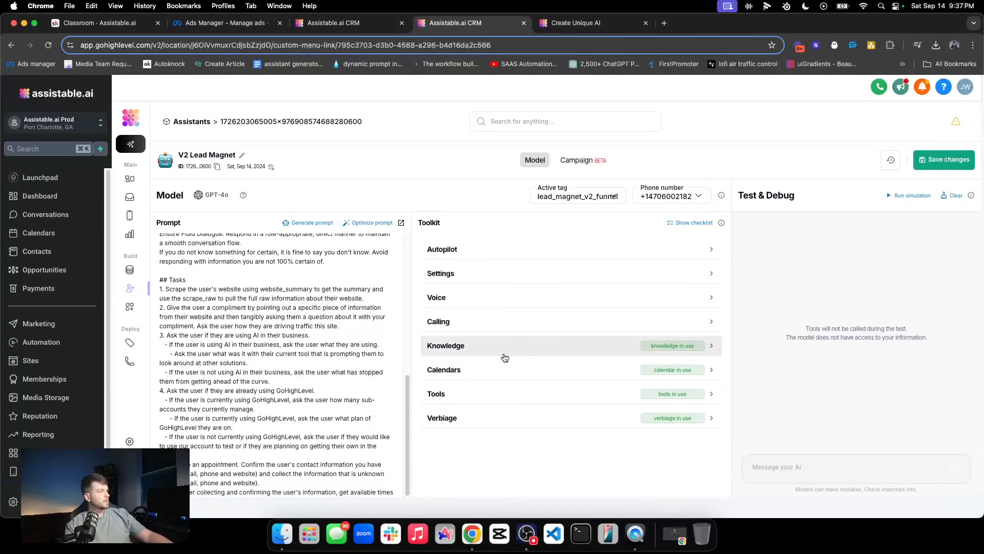
Step: Check the knowledge base and the calendar attached to the assistant, expanding and collapsing the Knowledge and Calendars sections in turn
{"action": "left_click", "coordinate": [527, 348]}
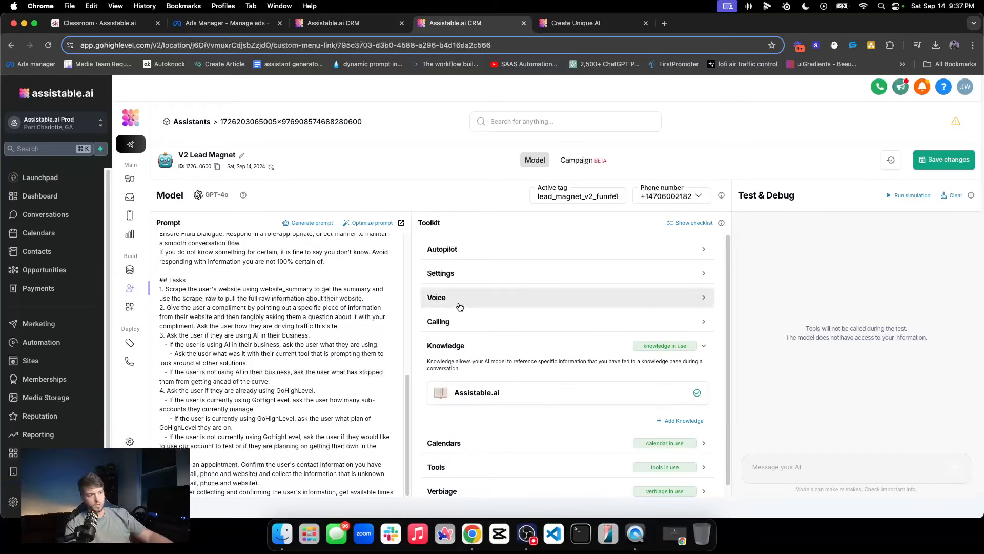
{"action": "left_click", "coordinate": [481, 350]}
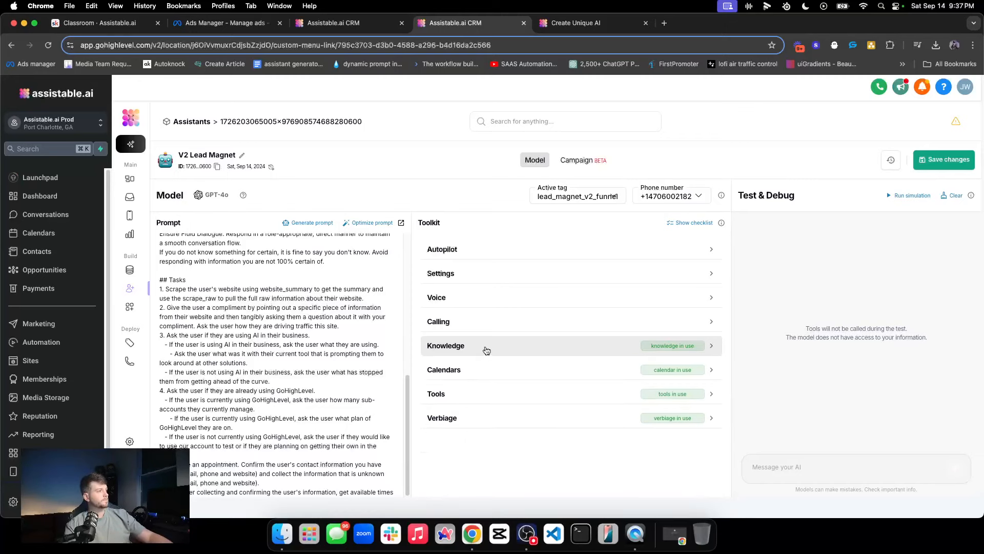
{"action": "left_click", "coordinate": [513, 365]}
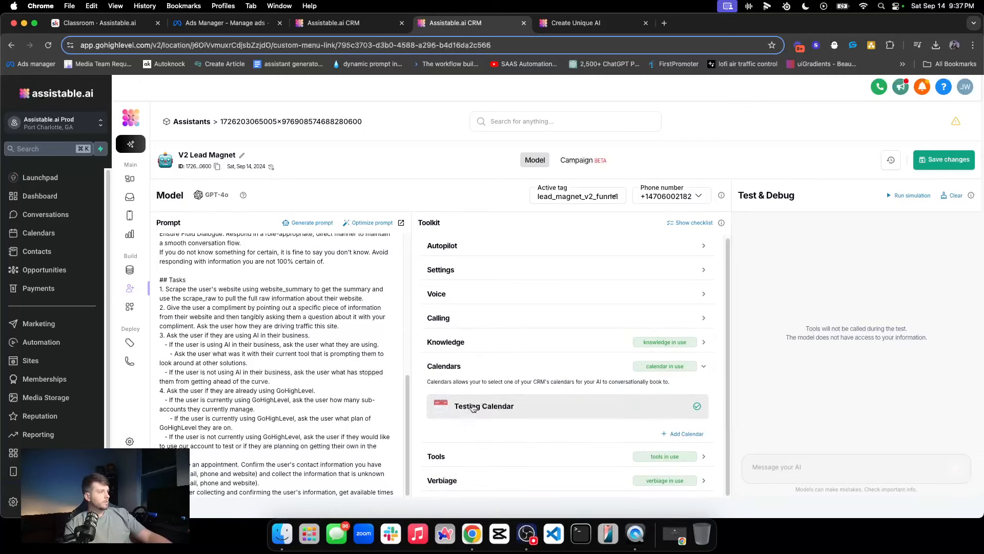
{"action": "left_click", "coordinate": [512, 369]}
{"action": "left_click", "coordinate": [481, 379]}
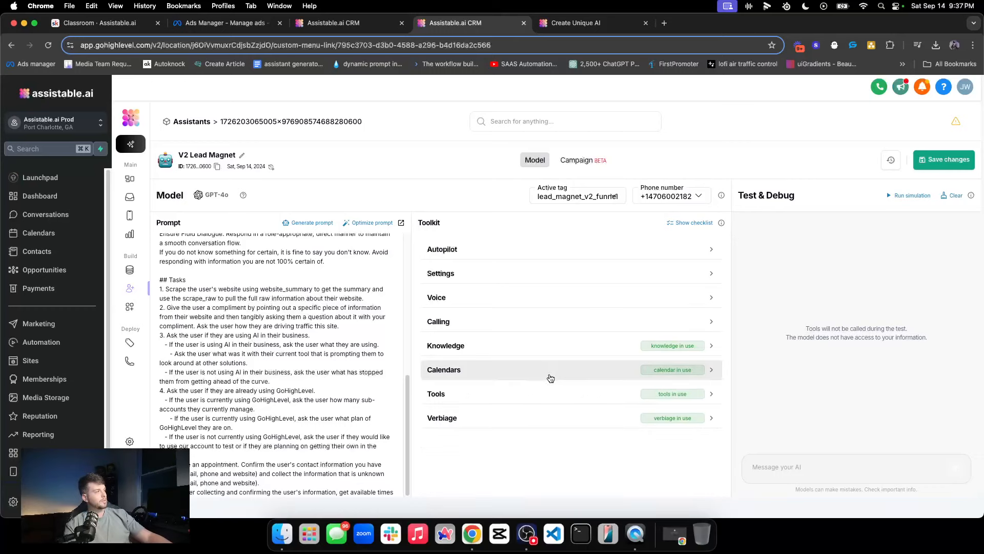
{"action": "left_click", "coordinate": [536, 378]}
Step: Expand the assistant's Tools, open the dialog for adding a function, and look through its pre-built tools down to call_user
{"action": "left_click", "coordinate": [510, 400]}
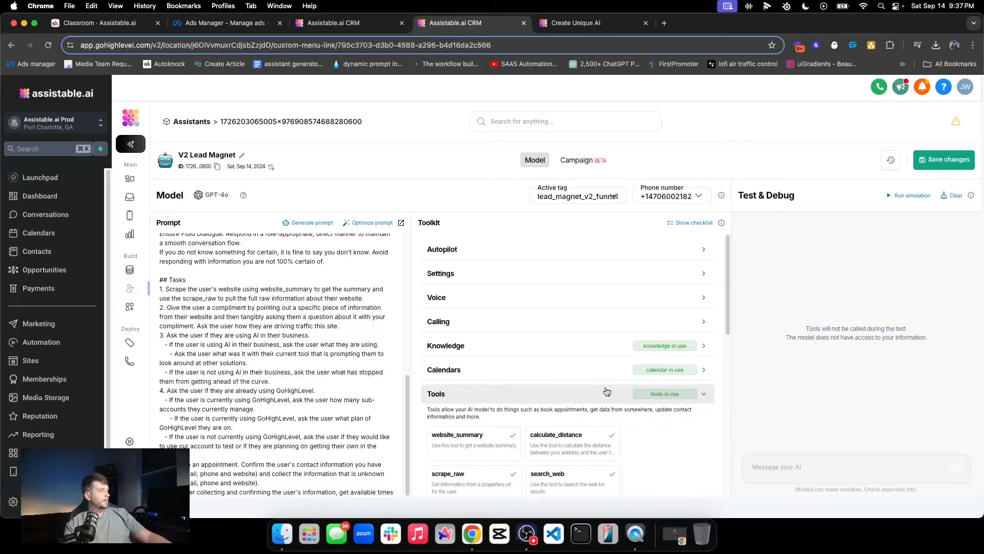
{"action": "scroll", "coordinate": [607, 391], "scroll_direction": "down", "scroll_amount": 10}
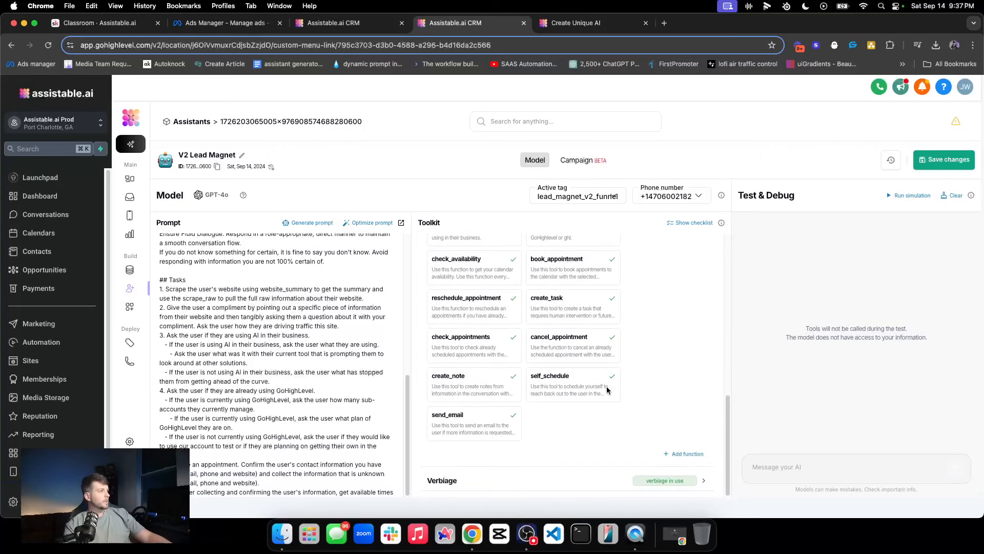
{"action": "left_click", "coordinate": [682, 454]}
{"action": "scroll", "coordinate": [479, 373], "scroll_direction": "down", "scroll_amount": 3}
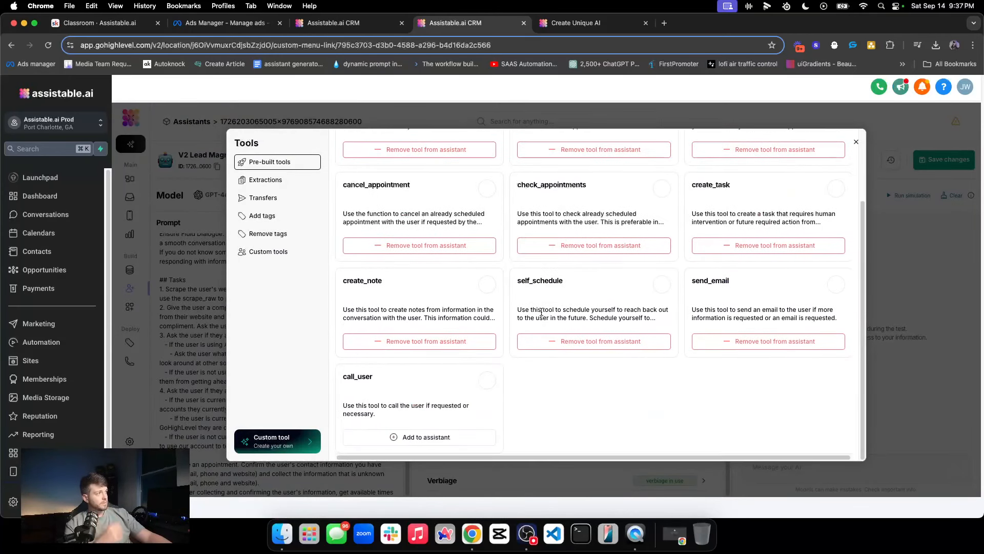
{"action": "scroll", "coordinate": [433, 310], "scroll_direction": "up", "scroll_amount": 3}
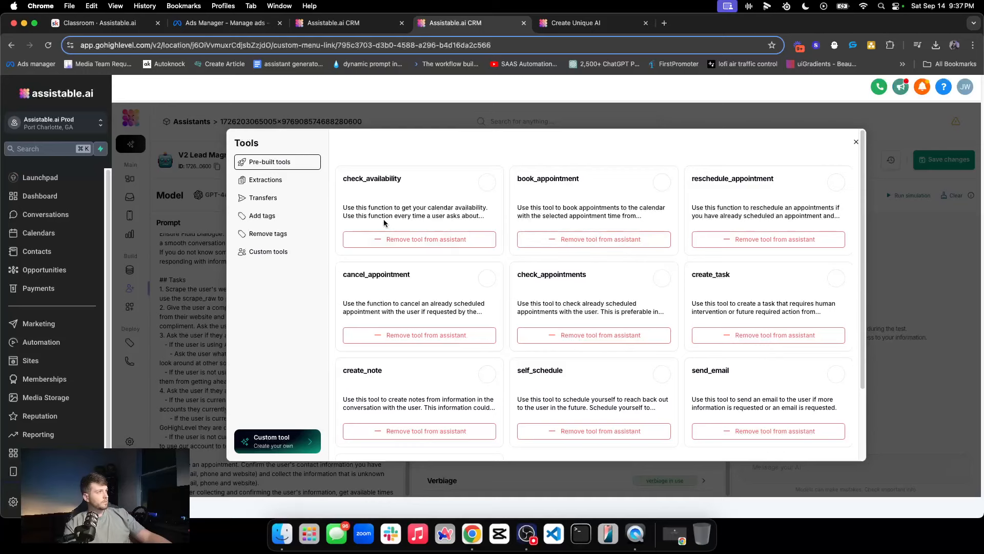
{"action": "scroll", "coordinate": [496, 334], "scroll_direction": "down", "scroll_amount": 2}
{"action": "double_click", "coordinate": [353, 376]}
{"action": "scroll", "coordinate": [531, 399], "scroll_direction": "up", "scroll_amount": 3}
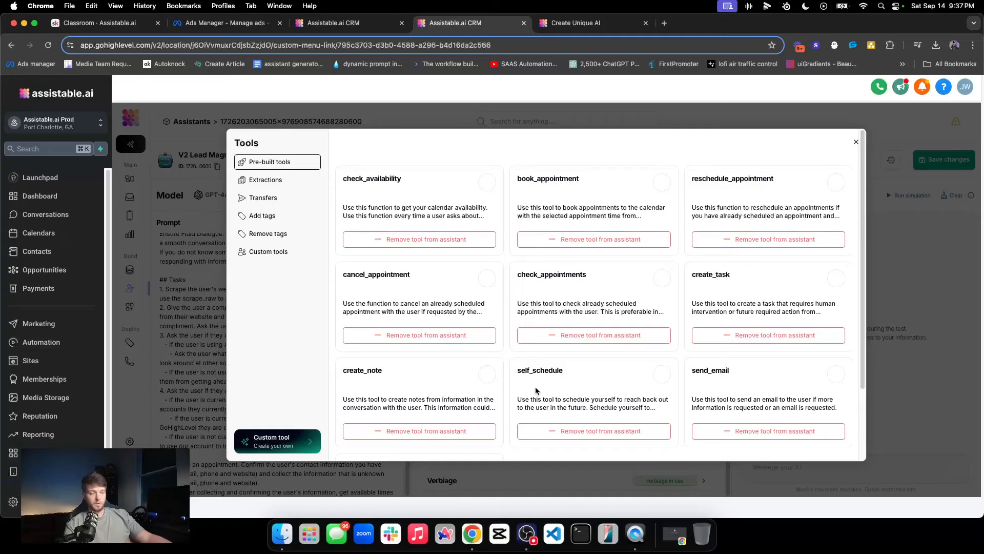
Step: Show the assistant's tools for adding tags and highlight the name and description of the add_tag_ghl tool
{"action": "left_click", "coordinate": [272, 215]}
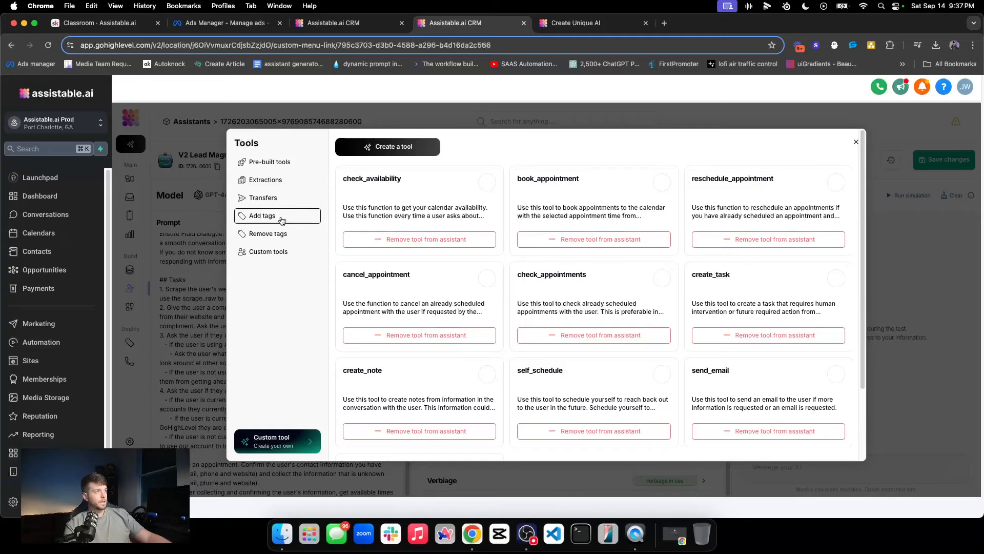
{"action": "triple_click", "coordinate": [379, 207]}
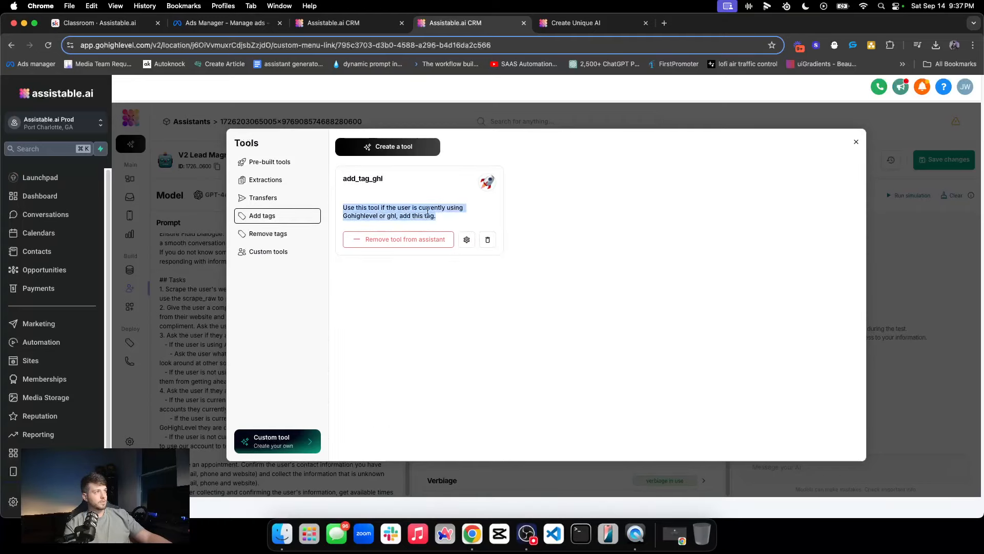
{"action": "left_click", "coordinate": [410, 208]}
{"action": "double_click", "coordinate": [354, 178]}
{"action": "left_click", "coordinate": [358, 181]}
{"action": "double_click", "coordinate": [357, 179]}
{"action": "double_click", "coordinate": [359, 178]}
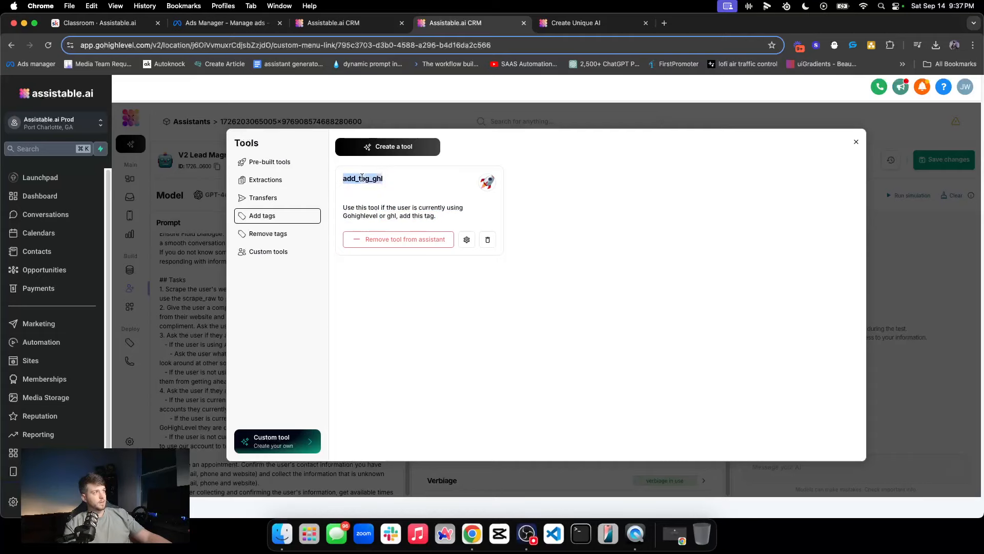
Step: Open the add_tag_ghl tool's settings and highlight its description word by word, ending with the whole sentence
{"action": "left_click", "coordinate": [464, 238]}
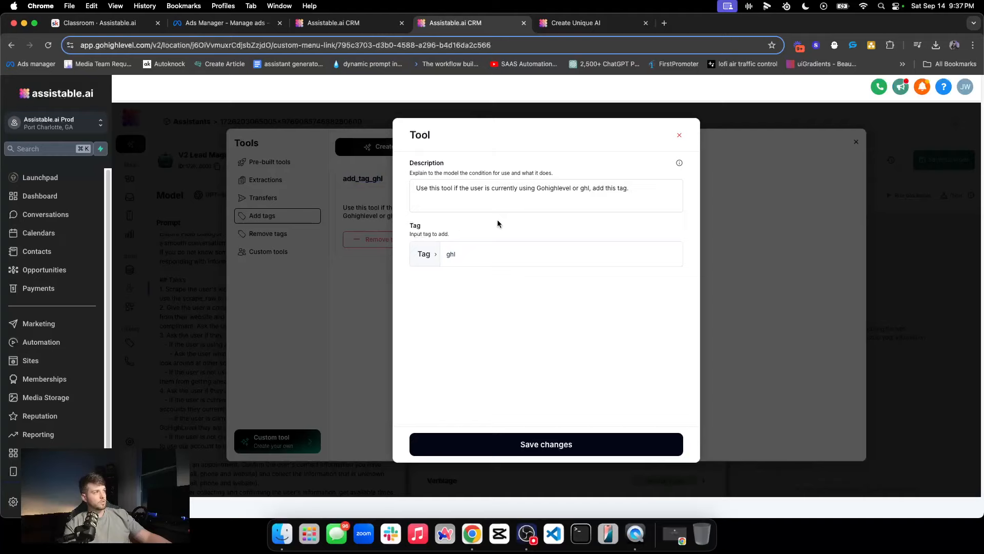
{"action": "left_click", "coordinate": [416, 186]}
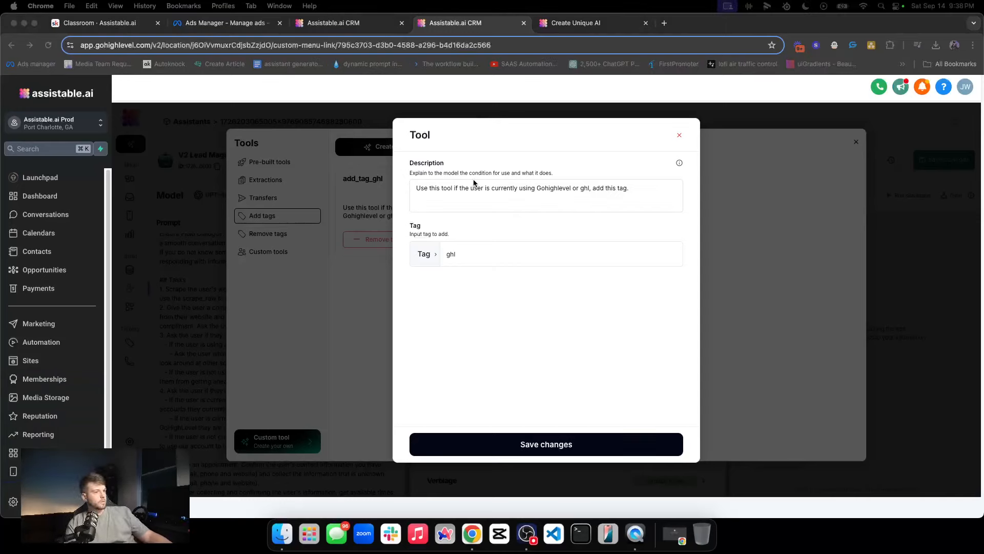
{"action": "left_click", "coordinate": [436, 189]}
{"action": "double_click", "coordinate": [435, 189]}
{"action": "double_click", "coordinate": [445, 188]}
{"action": "double_click", "coordinate": [494, 187]}
{"action": "left_click", "coordinate": [521, 187]}
{"action": "double_click", "coordinate": [520, 187]}
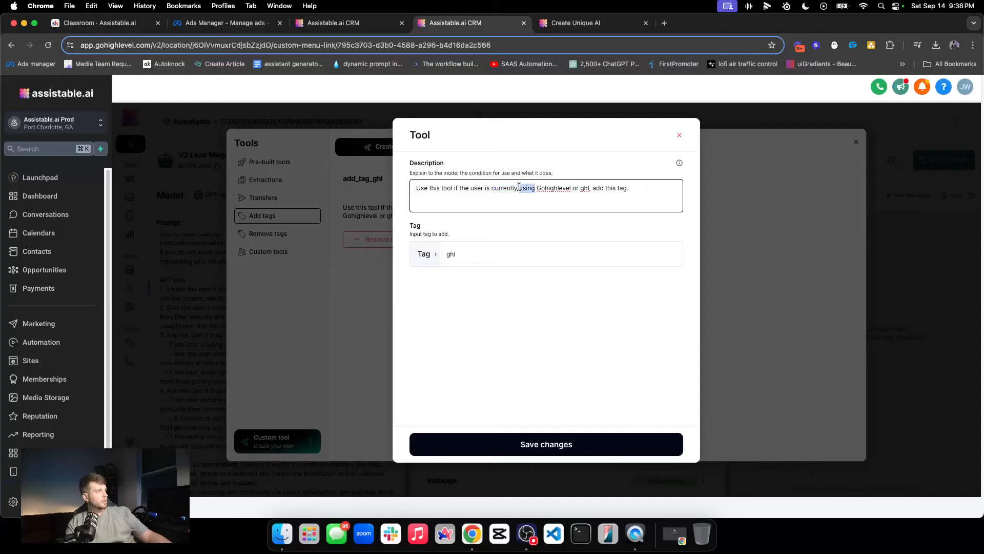
{"action": "double_click", "coordinate": [556, 189]}
{"action": "left_click", "coordinate": [581, 189]}
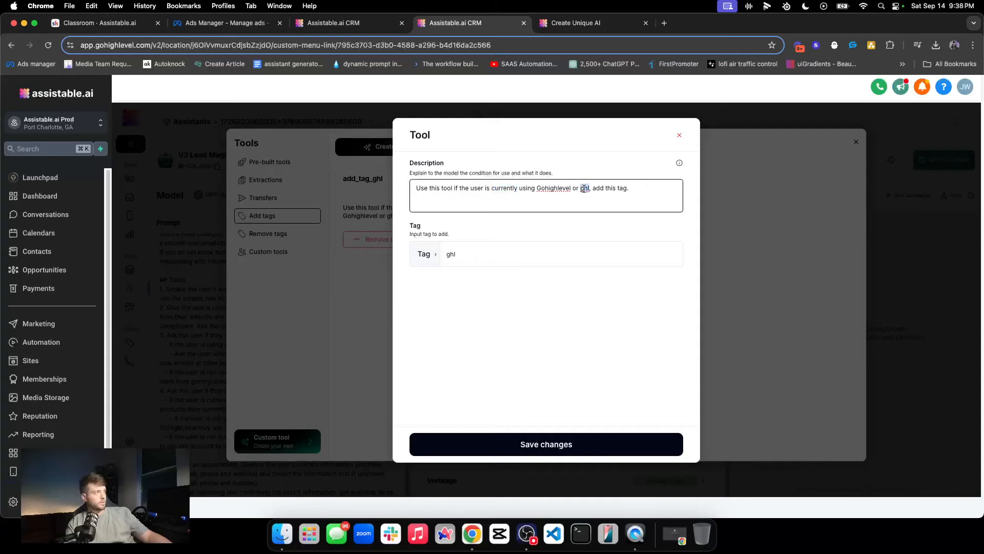
{"action": "double_click", "coordinate": [598, 188]}
{"action": "double_click", "coordinate": [611, 188]}
{"action": "double_click", "coordinate": [621, 188]}
{"action": "triple_click", "coordinate": [622, 188]}
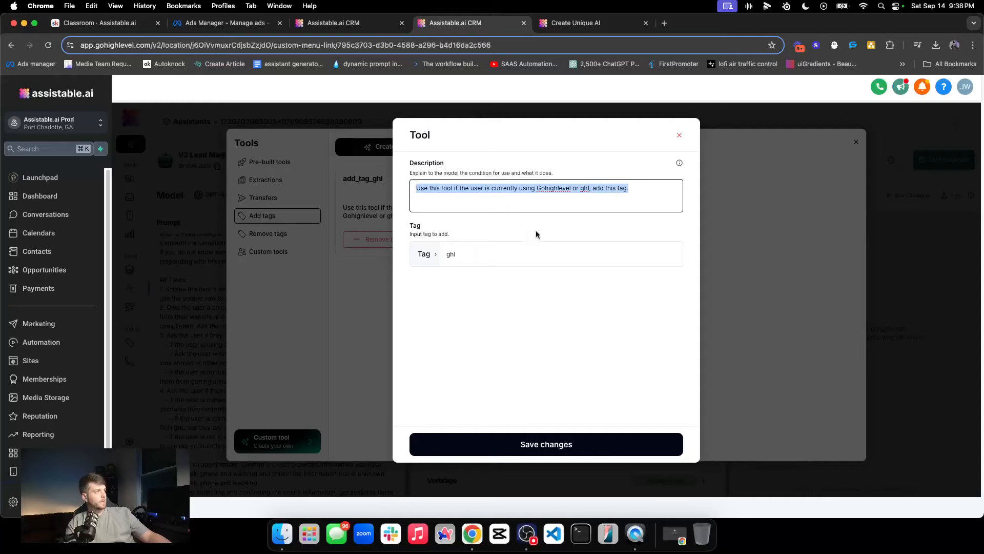
Step: Point out the tag field in the add_tag_ghl tool's settings and close them without saving
{"action": "left_click", "coordinate": [463, 251]}
{"action": "left_click", "coordinate": [482, 223]}
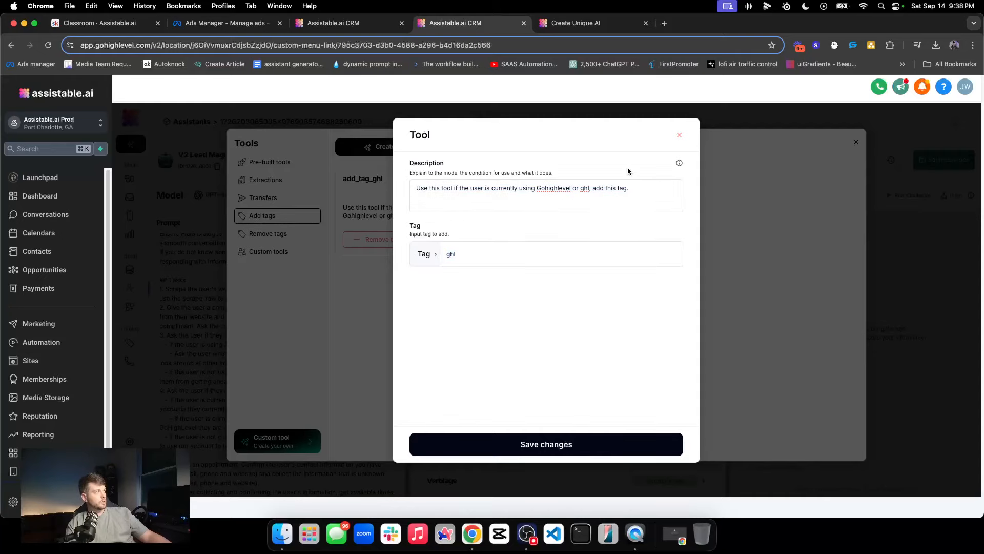
{"action": "left_click", "coordinate": [676, 137]}
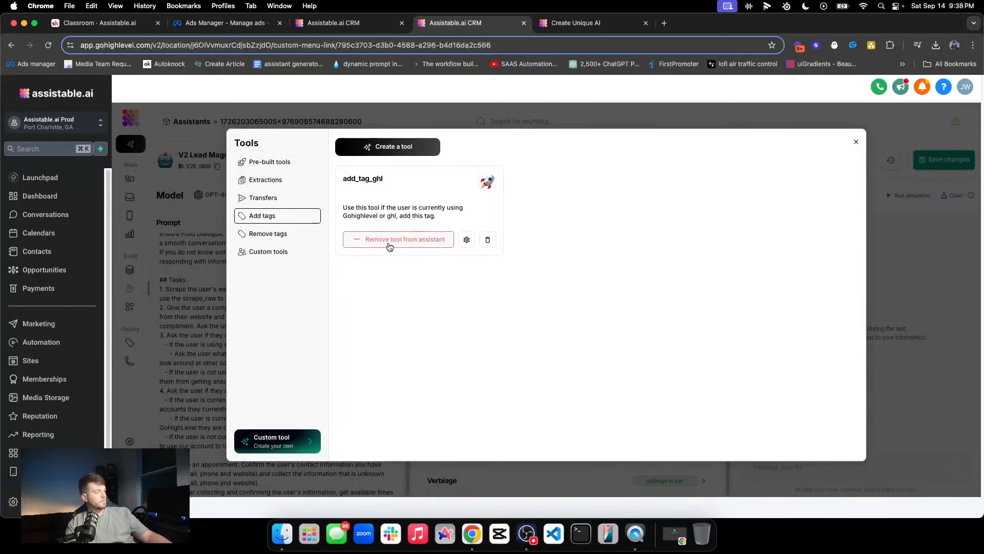
Step: Show the tools for removing tags and highlight the name and description of remove_tag_lead_magnet_v2_funnel
{"action": "left_click", "coordinate": [287, 242]}
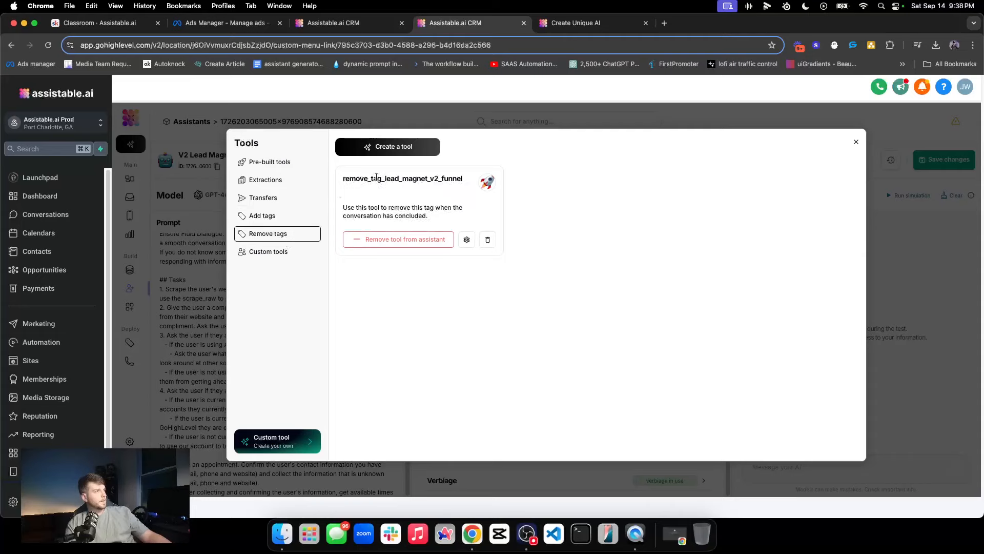
{"action": "double_click", "coordinate": [353, 179]}
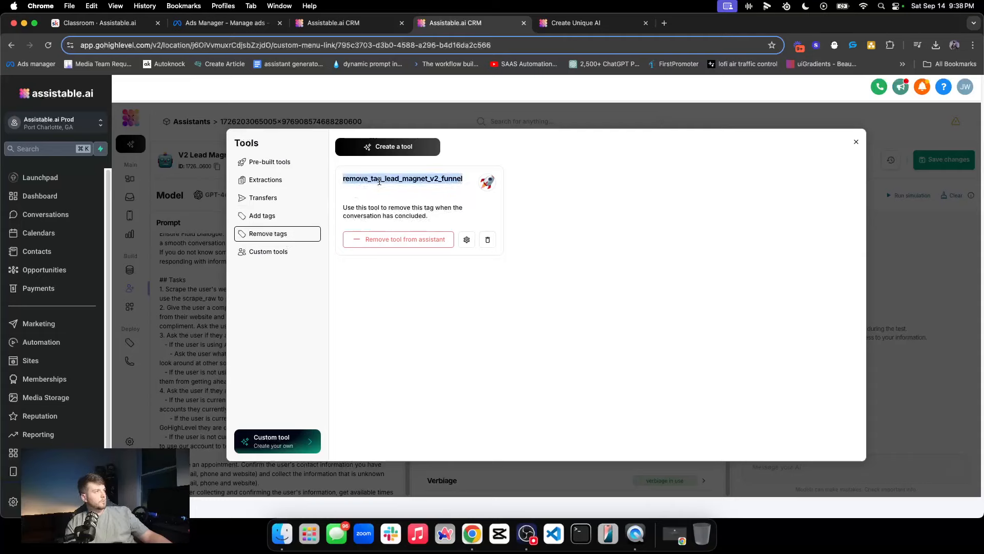
{"action": "left_click", "coordinate": [434, 181]}
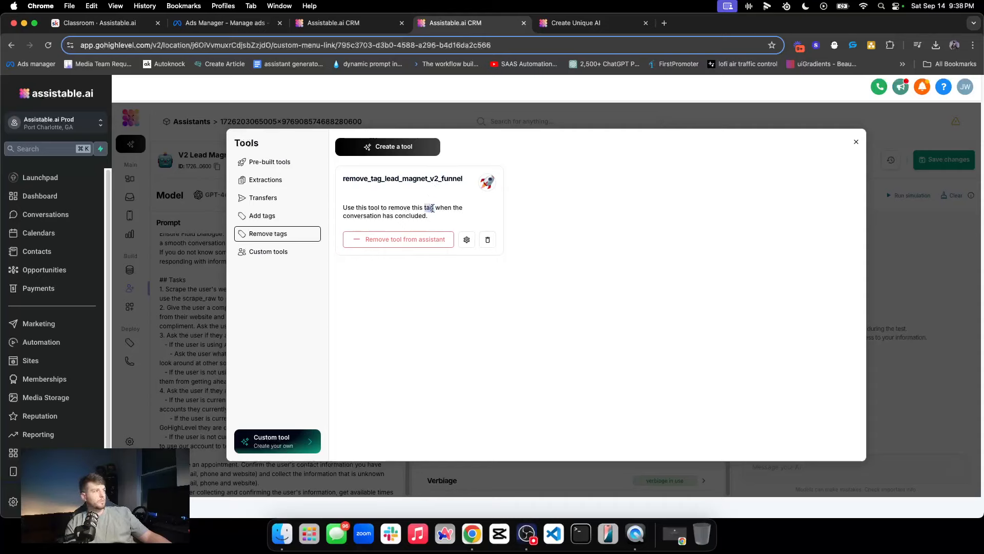
{"action": "triple_click", "coordinate": [366, 215]}
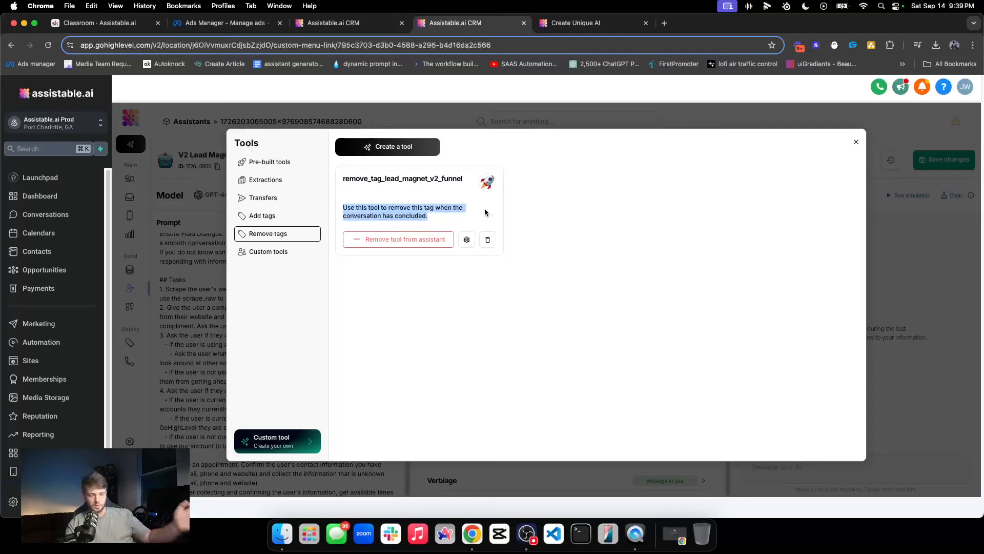
{"action": "left_click", "coordinate": [501, 212]}
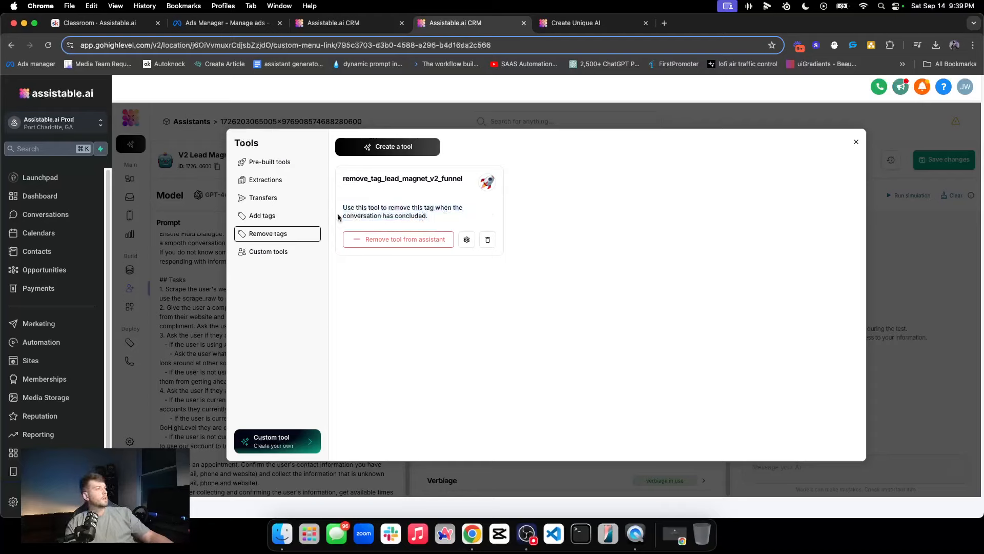
Step: Show the assistant's call transfer tools and highlight the name and description of the human transfer tool
{"action": "left_click", "coordinate": [263, 198]}
{"action": "double_click", "coordinate": [405, 180]}
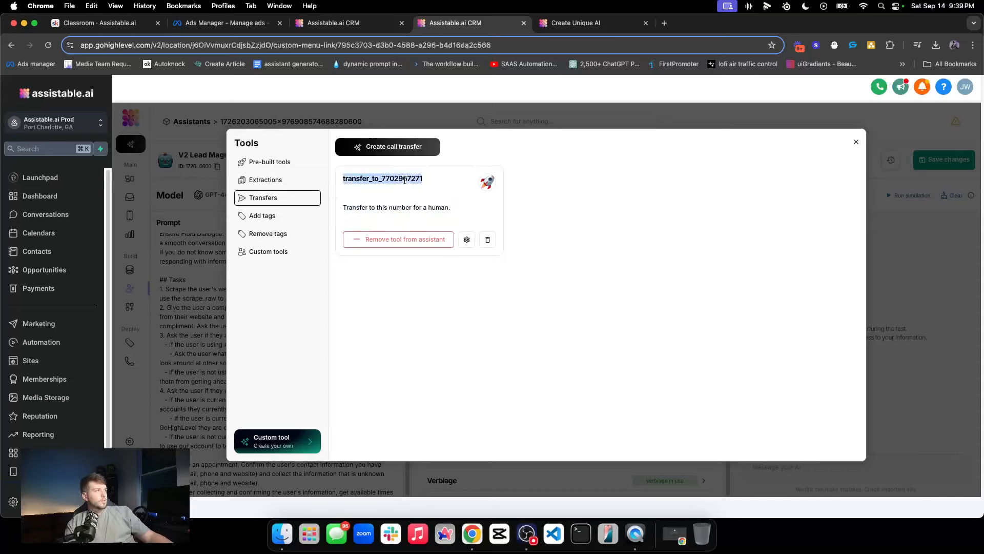
{"action": "triple_click", "coordinate": [396, 206]}
{"action": "double_click", "coordinate": [367, 178]}
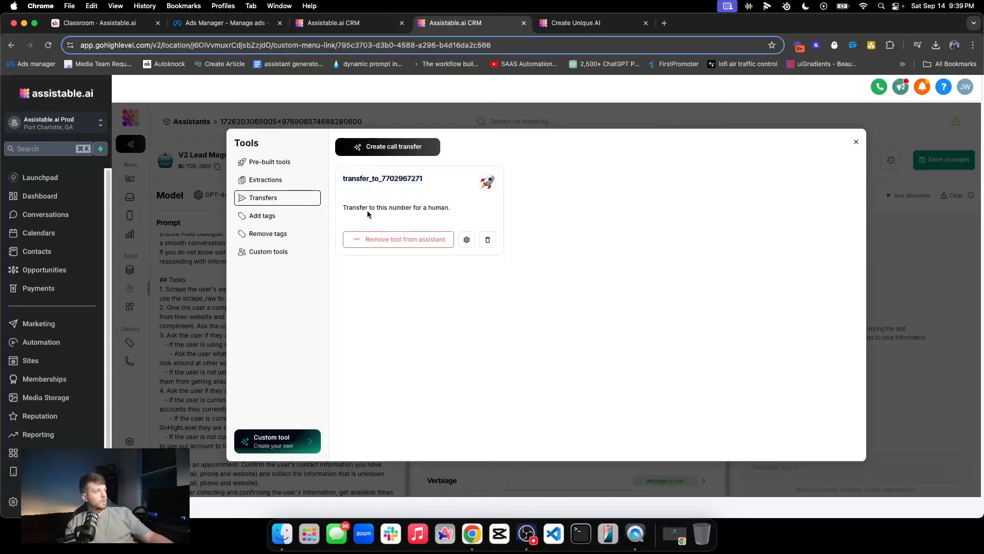
{"action": "left_click_drag", "start_coordinate": [343, 208], "coordinate": [453, 208]}
{"action": "left_click", "coordinate": [451, 208]}
{"action": "triple_click", "coordinate": [449, 207]}
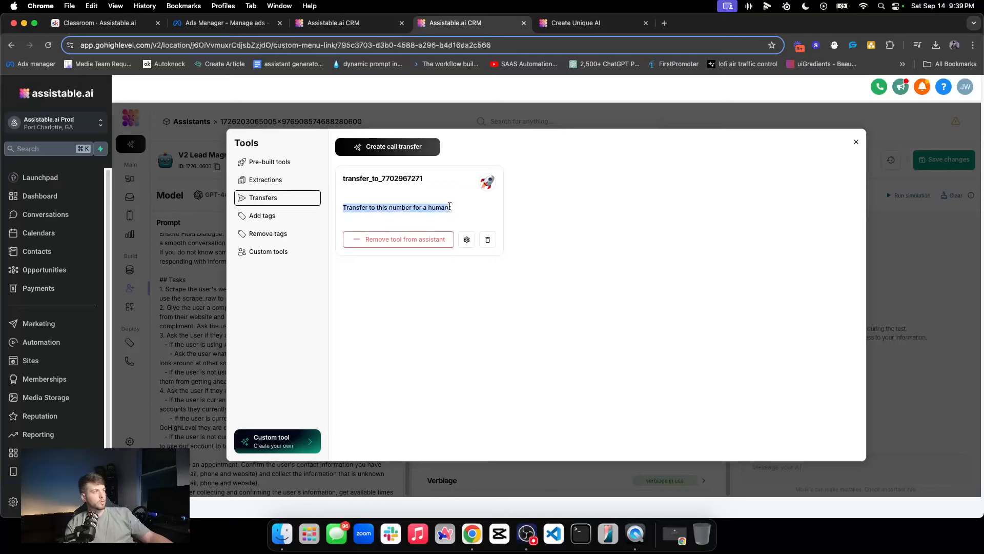
Step: Show the assistant's extraction tools and highlight the description of each one, from fill_contact_using_ghl to fill_contact_services_used
{"action": "left_click", "coordinate": [277, 181]}
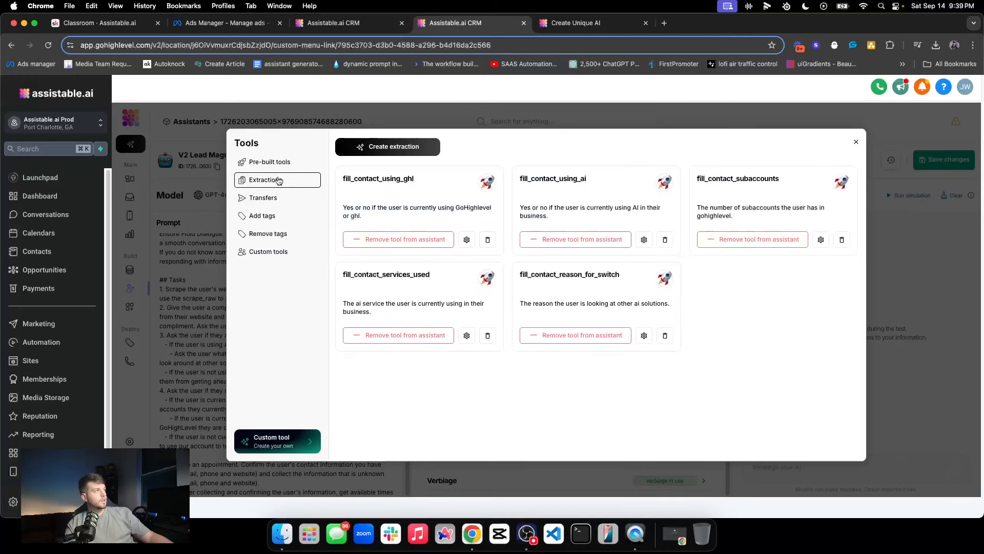
{"action": "triple_click", "coordinate": [373, 205]}
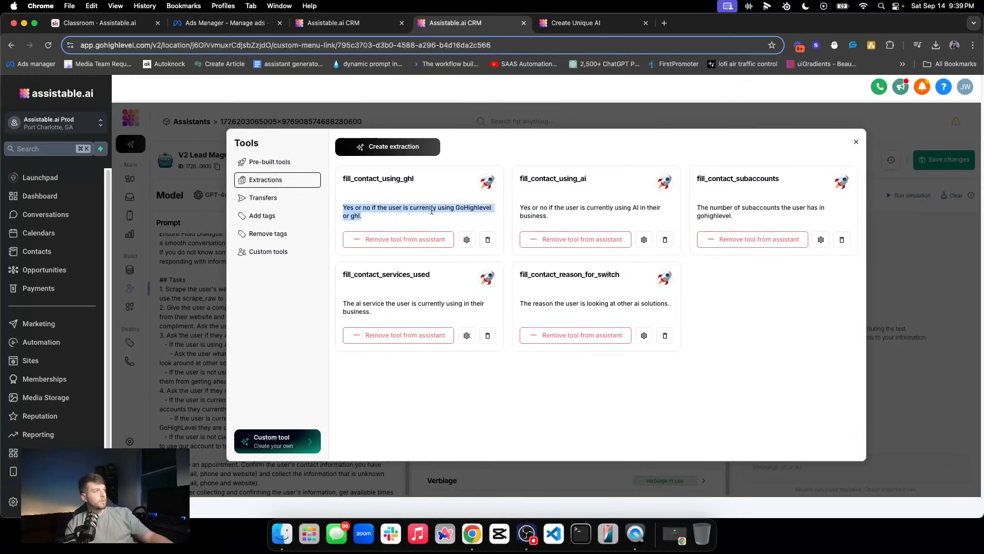
{"action": "triple_click", "coordinate": [567, 209]}
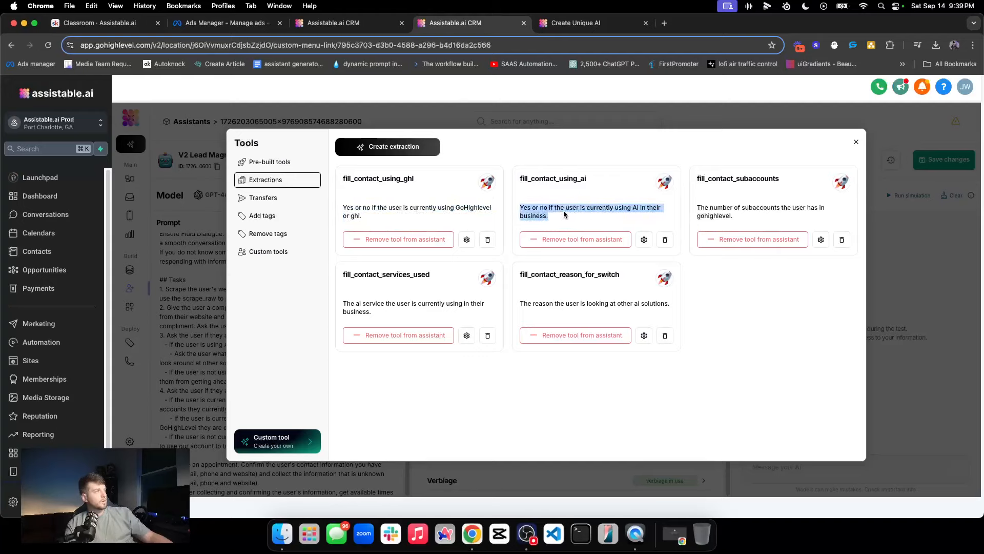
{"action": "triple_click", "coordinate": [745, 209]}
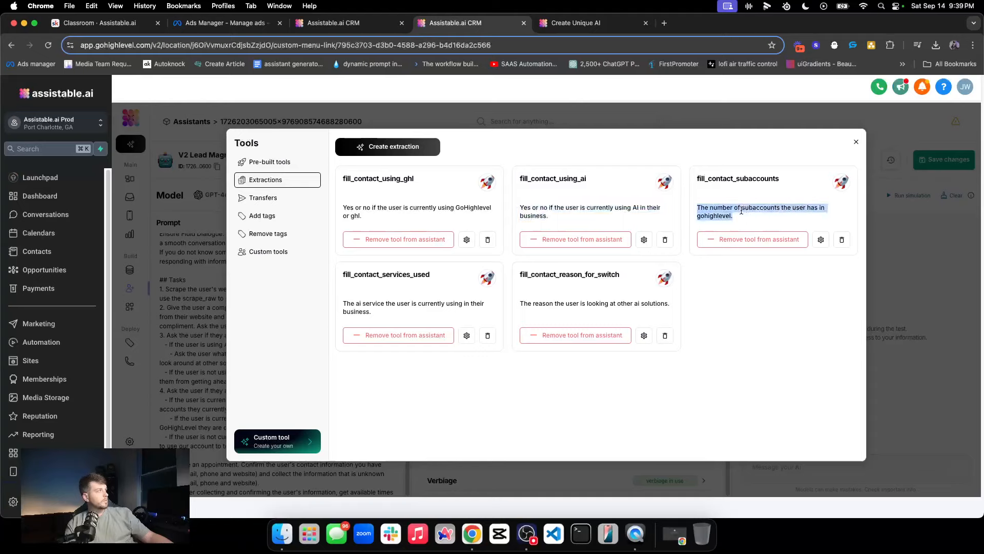
{"action": "triple_click", "coordinate": [569, 301]}
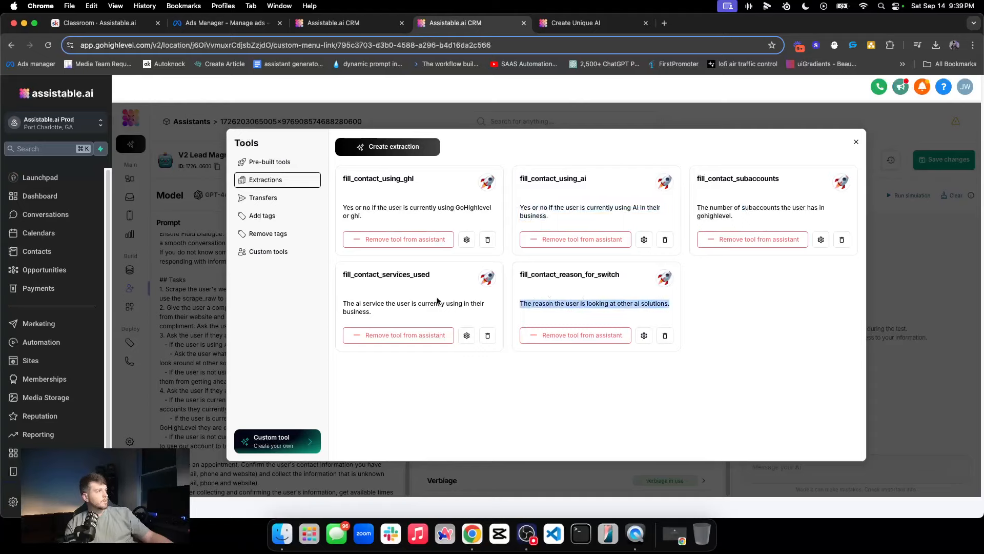
{"action": "triple_click", "coordinate": [404, 301]}
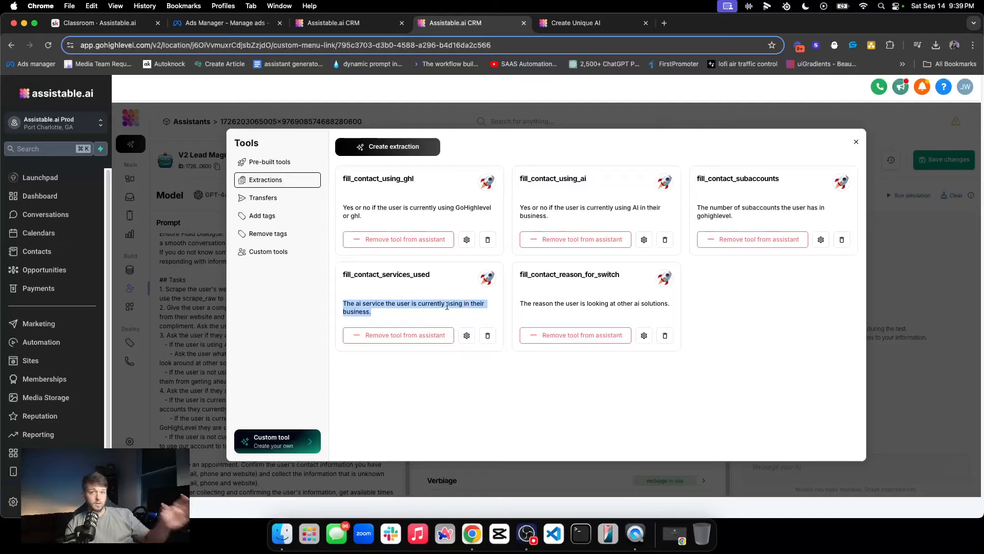
Step: Go over the five extraction descriptions again, highlighting text from GoHighLevel use through to the reason for switching
{"action": "triple_click", "coordinate": [423, 208]}
{"action": "triple_click", "coordinate": [600, 207]}
{"action": "double_click", "coordinate": [712, 207]}
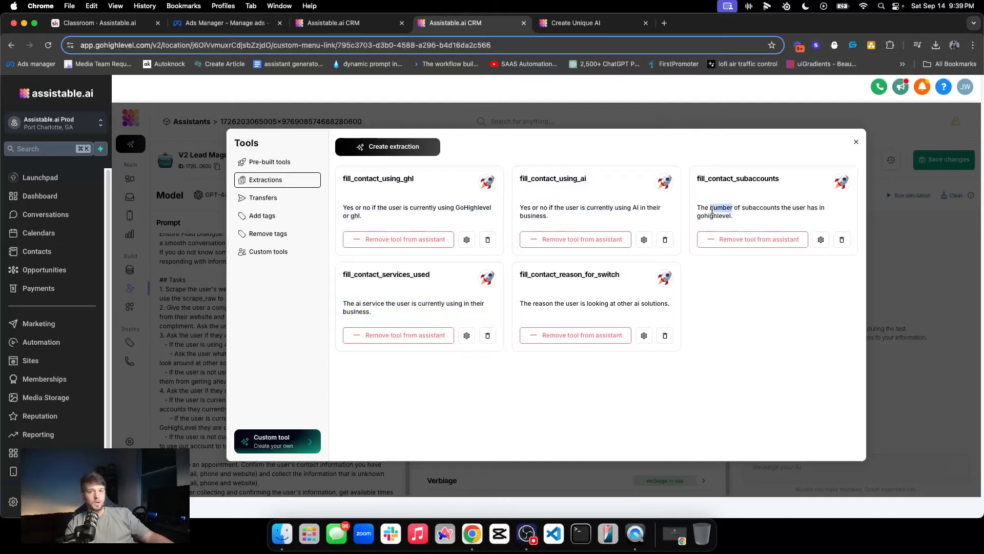
{"action": "left_click", "coordinate": [392, 306]}
{"action": "triple_click", "coordinate": [403, 305]}
{"action": "double_click", "coordinate": [577, 303]}
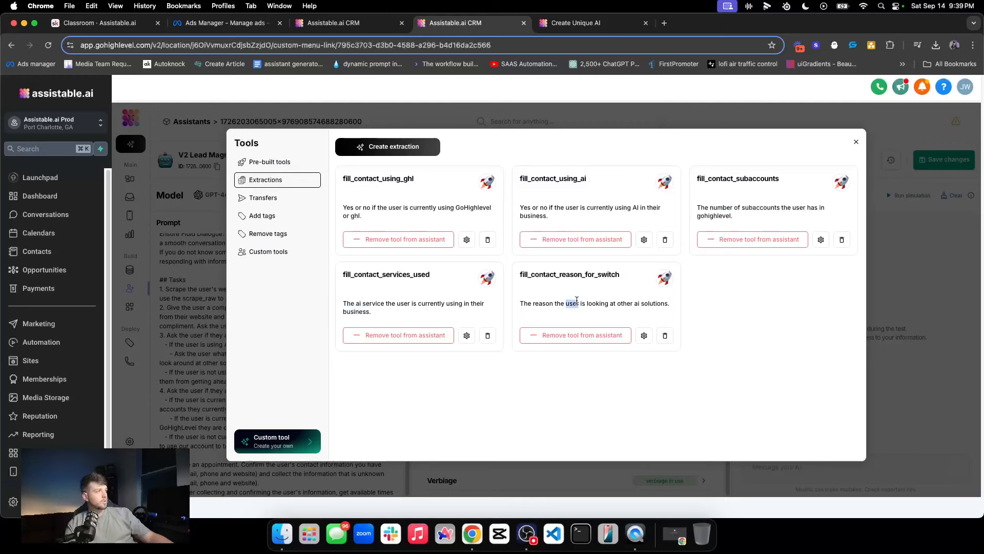
{"action": "left_click", "coordinate": [577, 303]}
{"action": "left_click", "coordinate": [606, 307]}
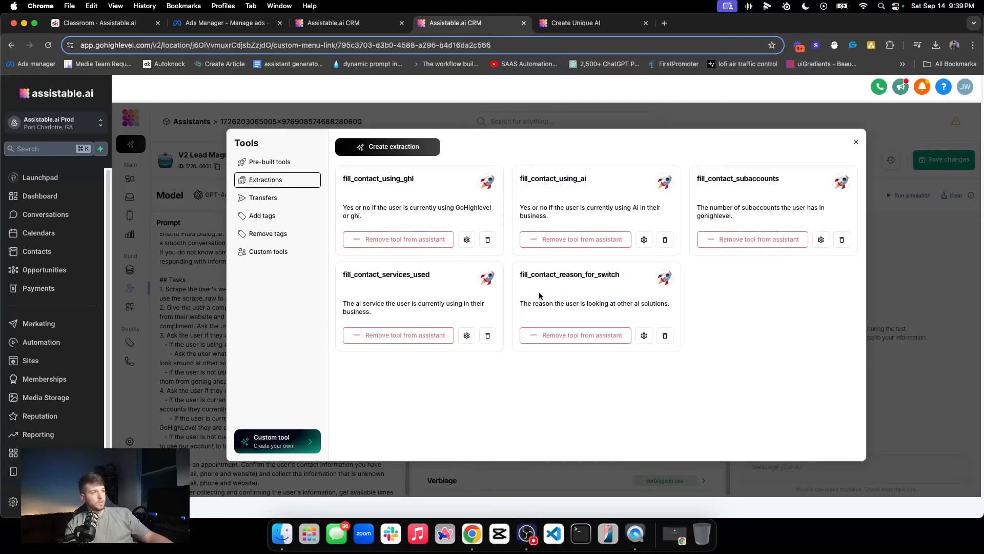
Step: Switch to the CRM tab with the workflow list, go to the contacts, and open a contact's record
{"action": "left_click", "coordinate": [355, 26]}
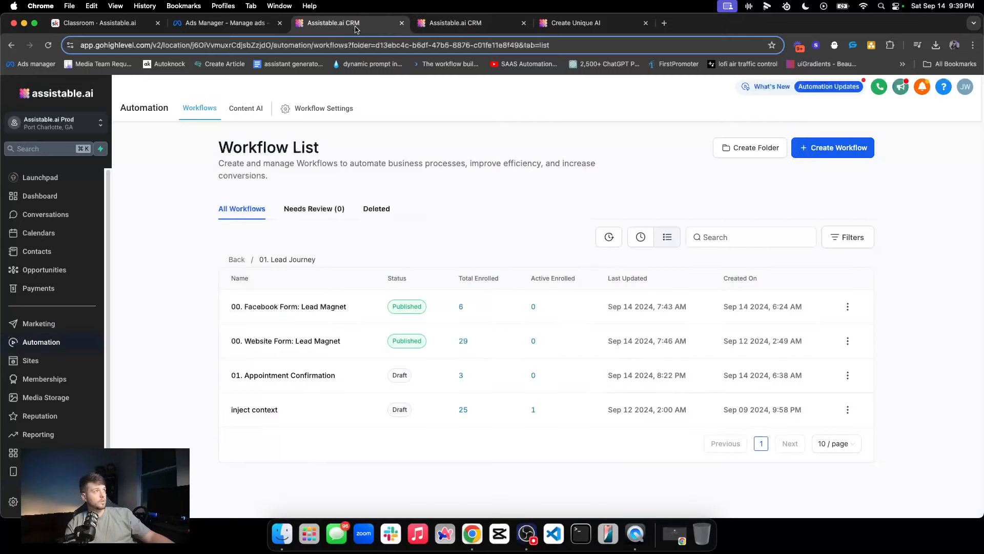
{"action": "left_click", "coordinate": [93, 246]}
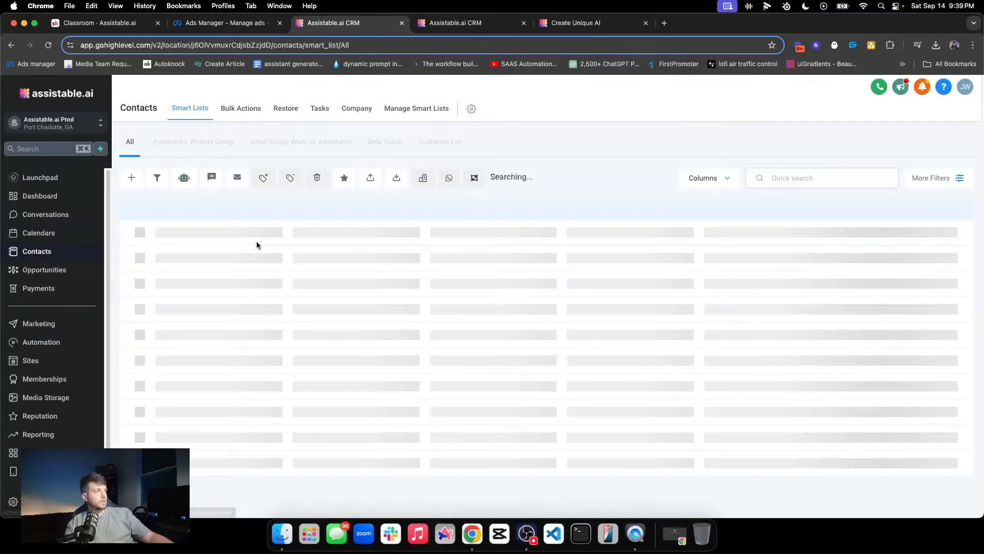
{"action": "left_click", "coordinate": [254, 258]}
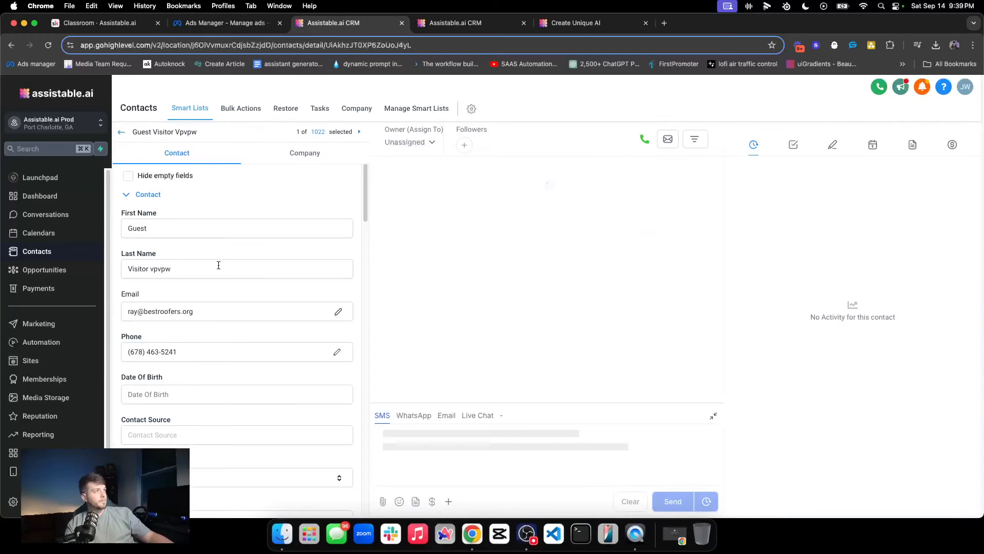
Step: Look through the contact's General Info, Additional Info, Assistable.ai, Business Development and context field groups, expanding and collapsing them
{"action": "scroll", "coordinate": [215, 268], "scroll_direction": "down", "scroll_amount": 6}
{"action": "left_click", "coordinate": [159, 287]}
{"action": "left_click", "coordinate": [166, 314]}
{"action": "left_click", "coordinate": [159, 341]}
{"action": "left_click", "coordinate": [159, 368]}
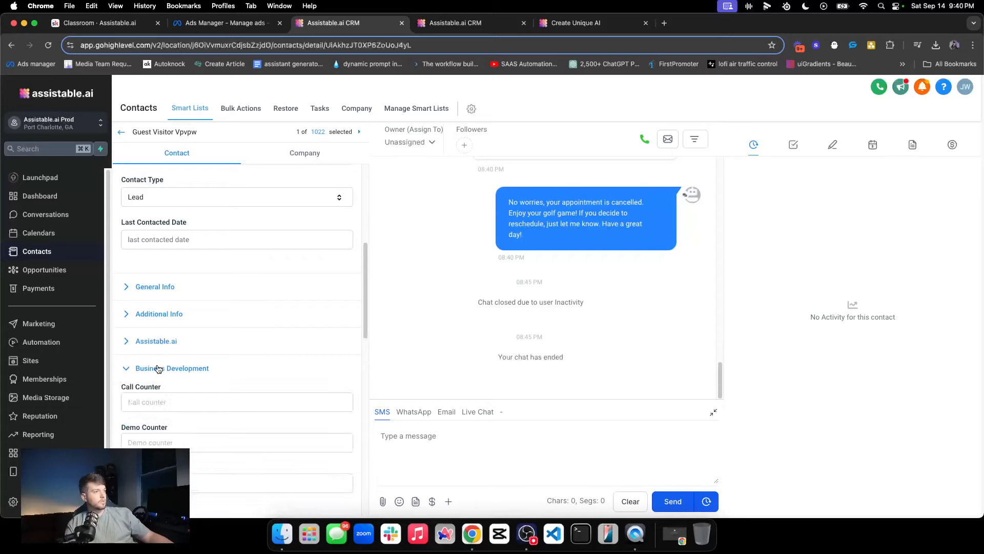
{"action": "left_click", "coordinate": [147, 369]}
{"action": "left_click", "coordinate": [139, 396]}
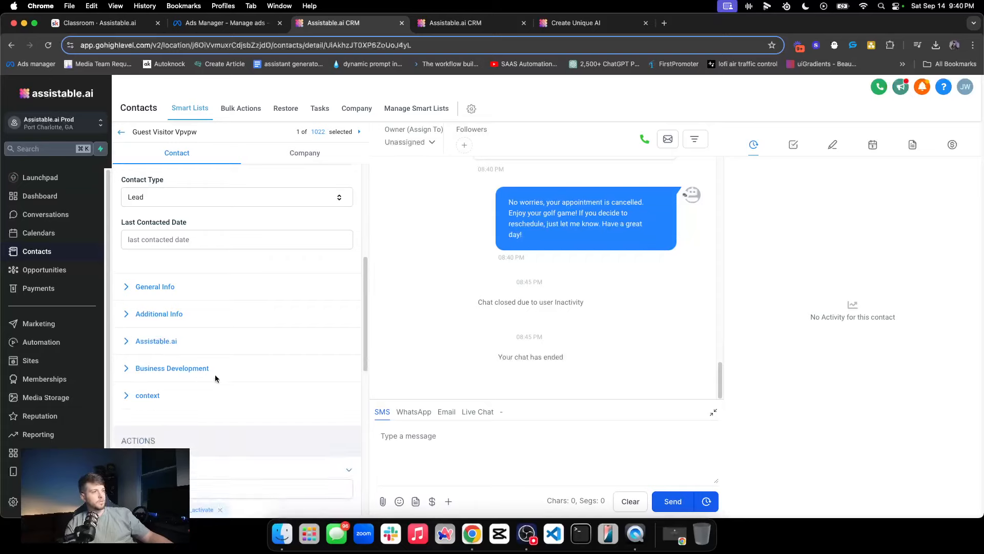
Step: Expand the contact's Assistable.ai field group and look through its fields, from User Id to Using AI?
{"action": "scroll", "coordinate": [174, 349], "scroll_direction": "up", "scroll_amount": 6}
{"action": "scroll", "coordinate": [154, 308], "scroll_direction": "down", "scroll_amount": 5}
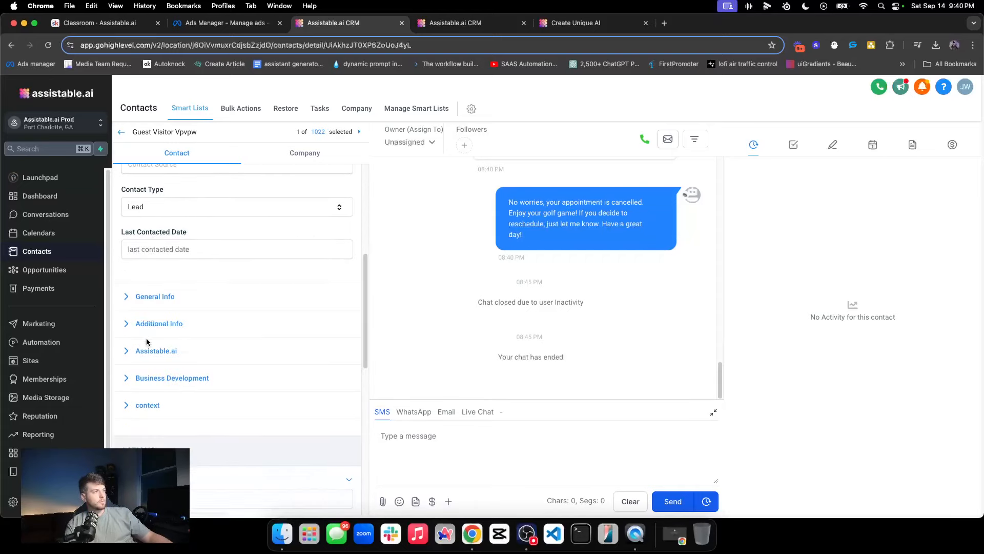
{"action": "left_click", "coordinate": [157, 352]}
{"action": "scroll", "coordinate": [185, 362], "scroll_direction": "down", "scroll_amount": 1}
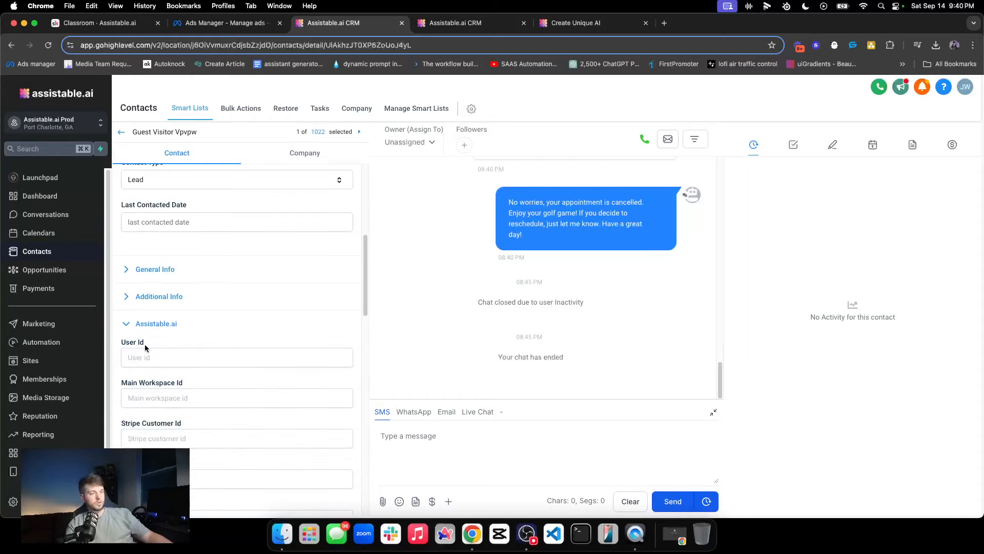
{"action": "scroll", "coordinate": [178, 357], "scroll_direction": "down", "scroll_amount": 3}
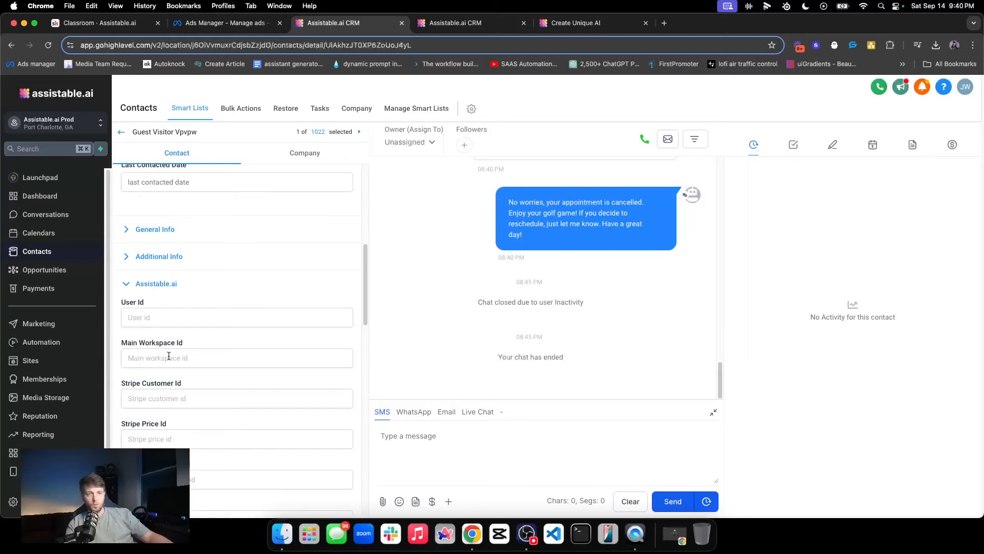
{"action": "scroll", "coordinate": [170, 355], "scroll_direction": "down", "scroll_amount": 8}
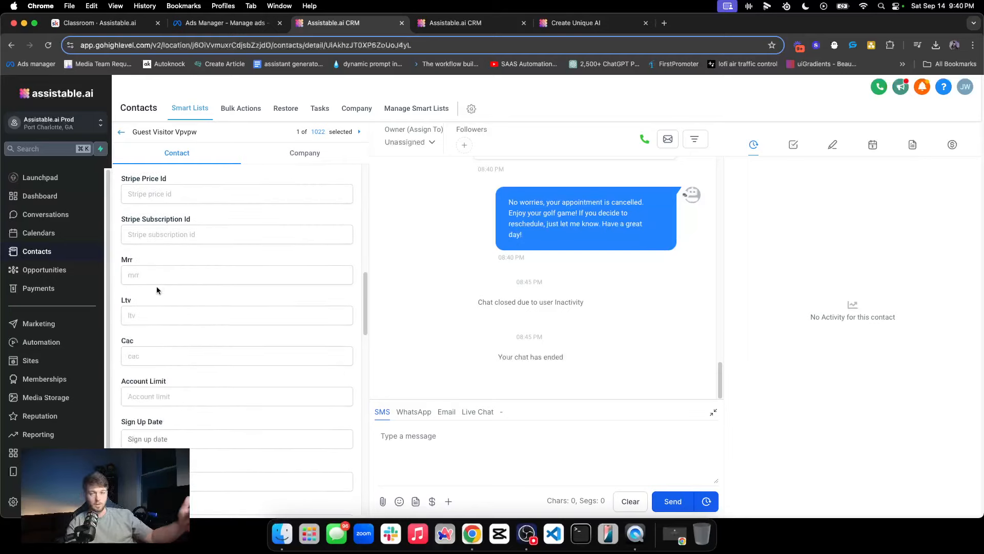
{"action": "scroll", "coordinate": [154, 287], "scroll_direction": "down", "scroll_amount": 7}
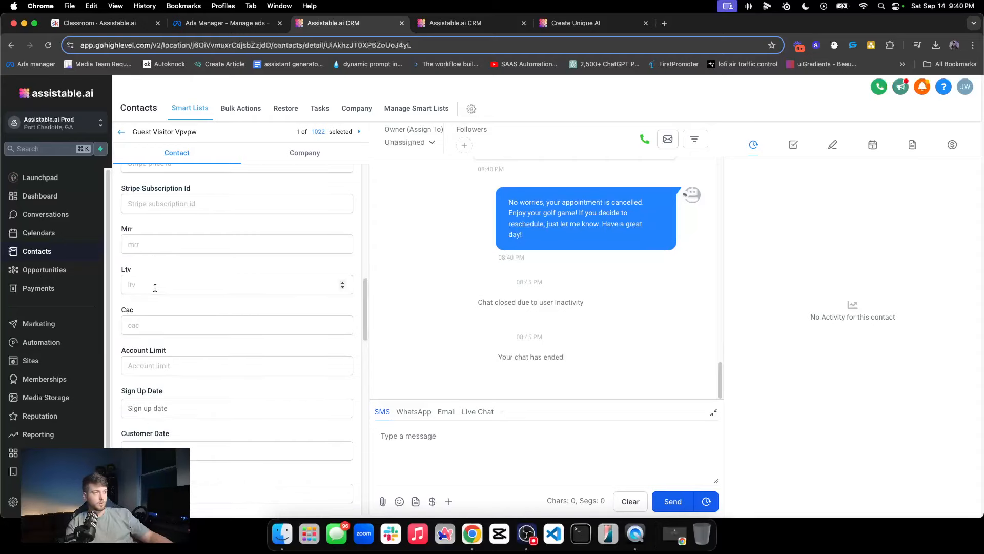
{"action": "scroll", "coordinate": [188, 353], "scroll_direction": "down", "scroll_amount": 8}
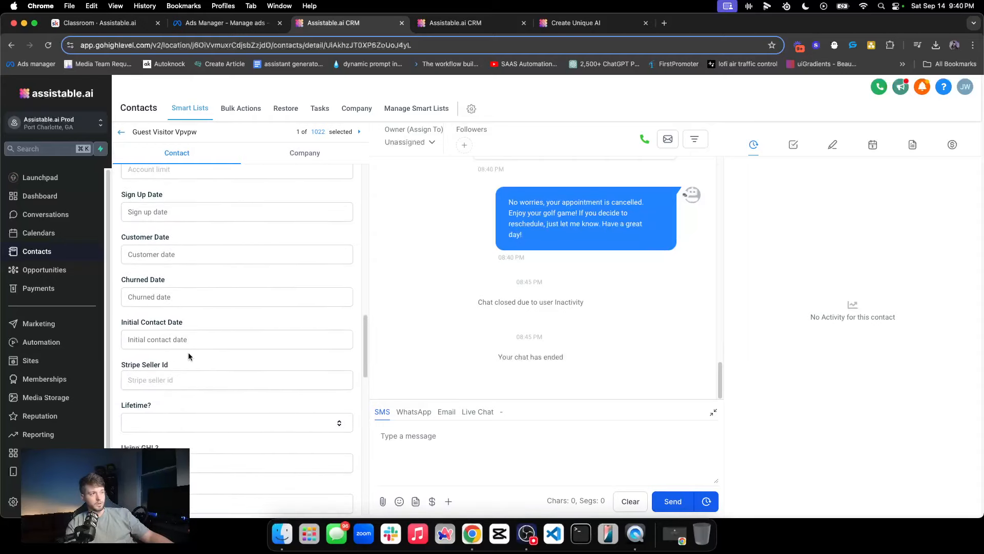
{"action": "scroll", "coordinate": [189, 352], "scroll_direction": "up", "scroll_amount": 3}
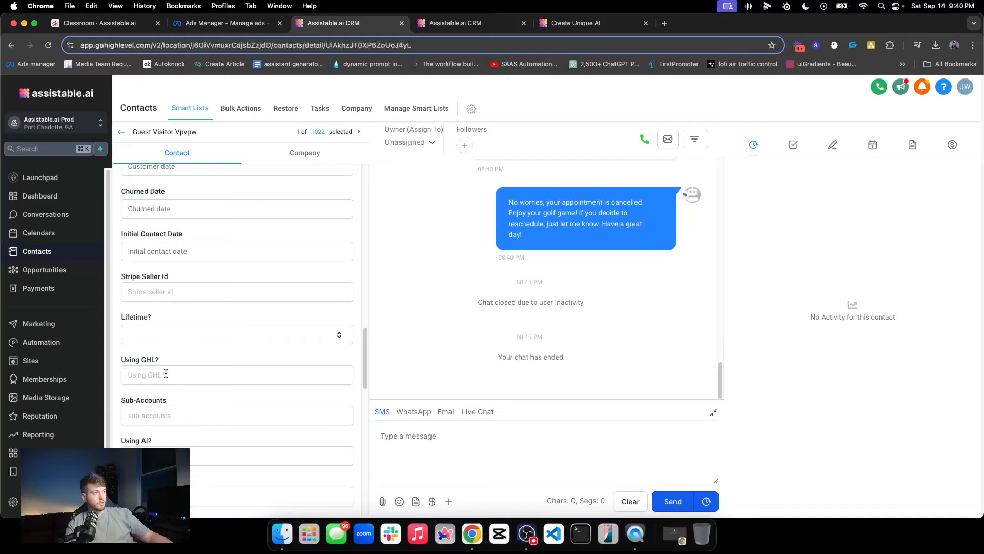
Step: Highlight the Using GHL?, Sub-Accounts, Using AI? and Services Used field labels, then collapse the Assistable.ai group
{"action": "scroll", "coordinate": [165, 373], "scroll_direction": "down", "scroll_amount": 2}
{"action": "double_click", "coordinate": [149, 334]}
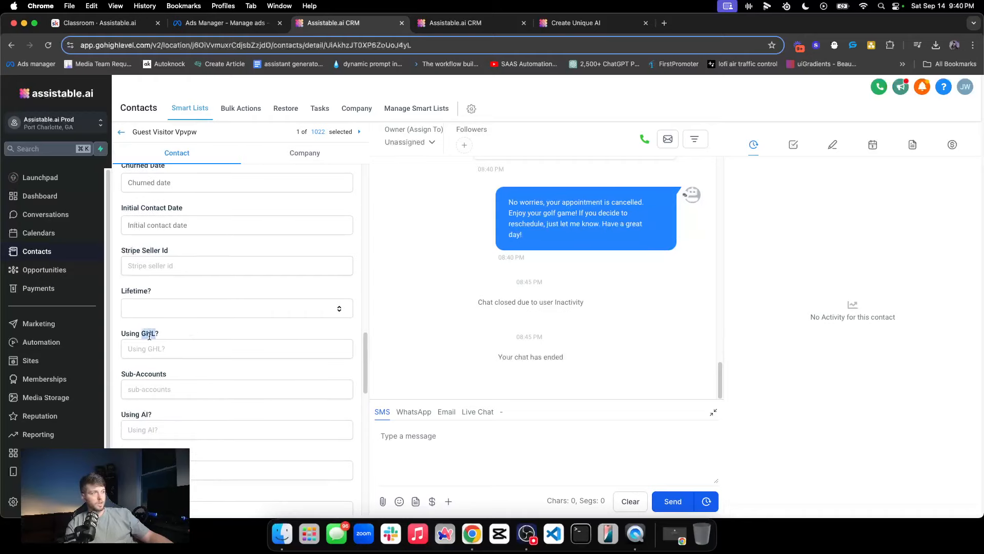
{"action": "left_click", "coordinate": [149, 335]}
{"action": "triple_click", "coordinate": [154, 375]}
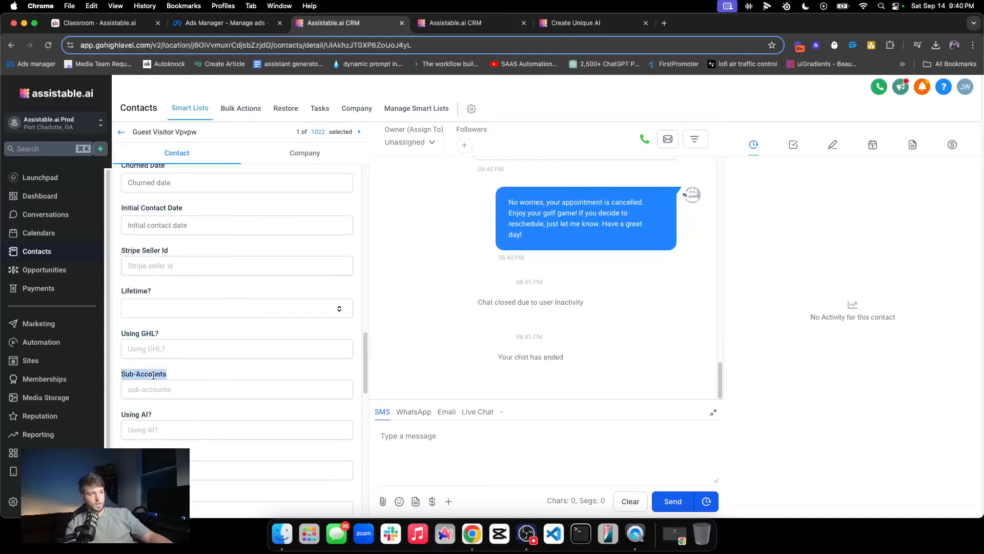
{"action": "triple_click", "coordinate": [143, 416]}
{"action": "left_click", "coordinate": [148, 456]}
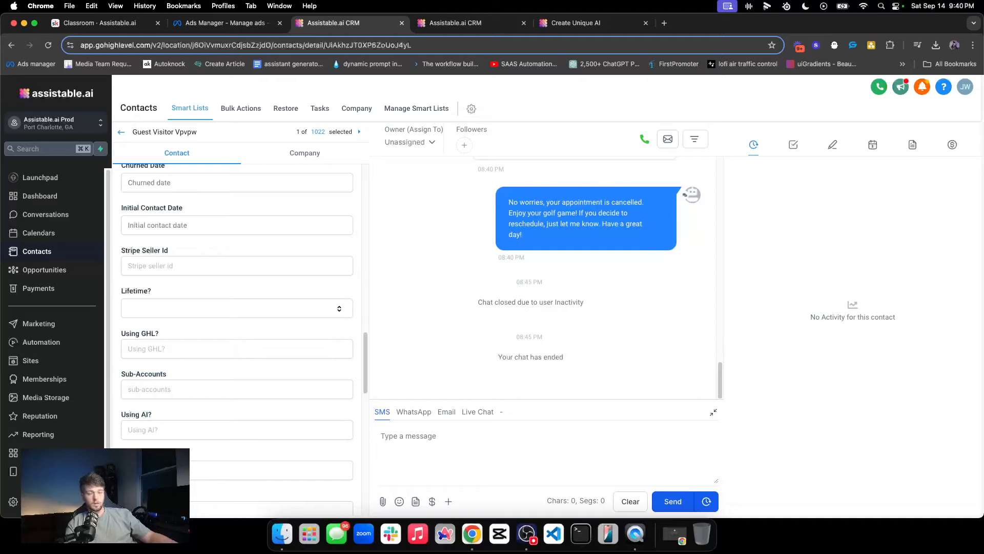
{"action": "scroll", "coordinate": [169, 412], "scroll_direction": "down", "scroll_amount": 3}
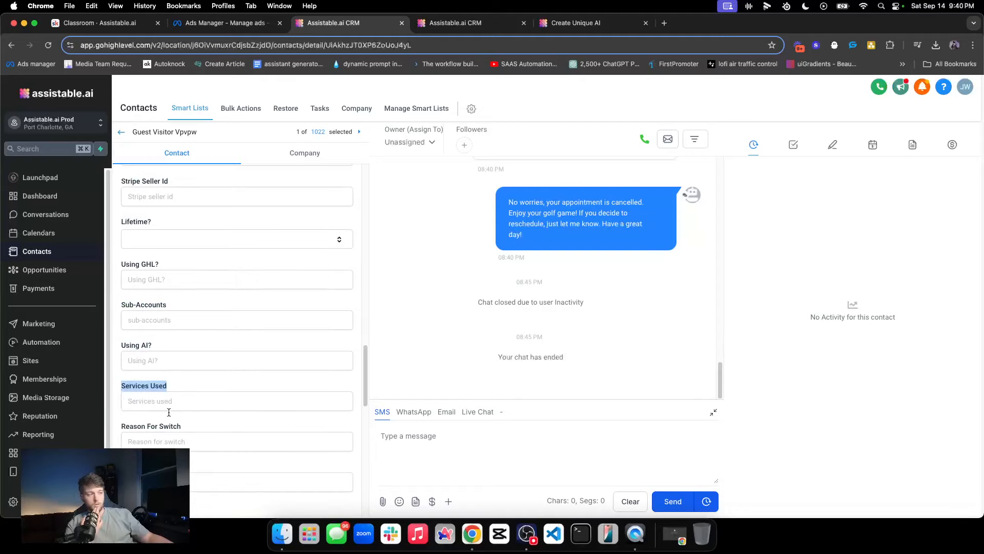
{"action": "scroll", "coordinate": [167, 410], "scroll_direction": "down", "scroll_amount": 1}
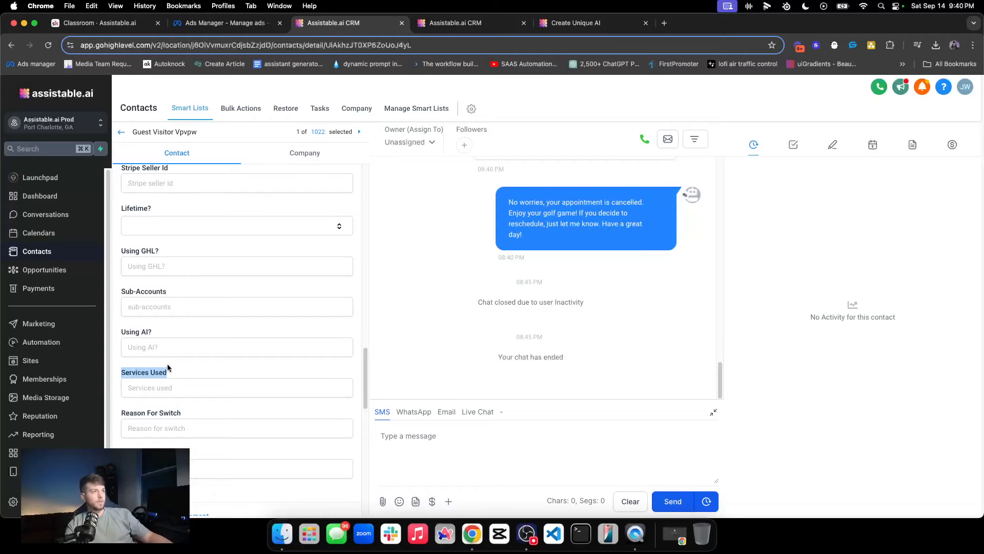
{"action": "scroll", "coordinate": [164, 369], "scroll_direction": "up", "scroll_amount": 10}
{"action": "left_click", "coordinate": [138, 339]}
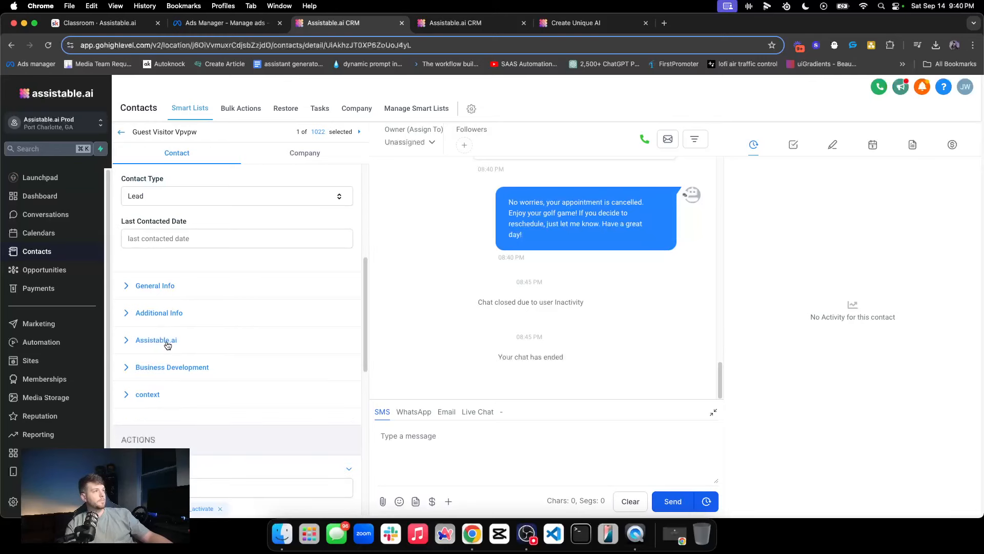
Step: Return to the assistant's browser tab, show its custom tools, and highlight the calculate_distance and website_summary descriptions
{"action": "left_click", "coordinate": [436, 23]}
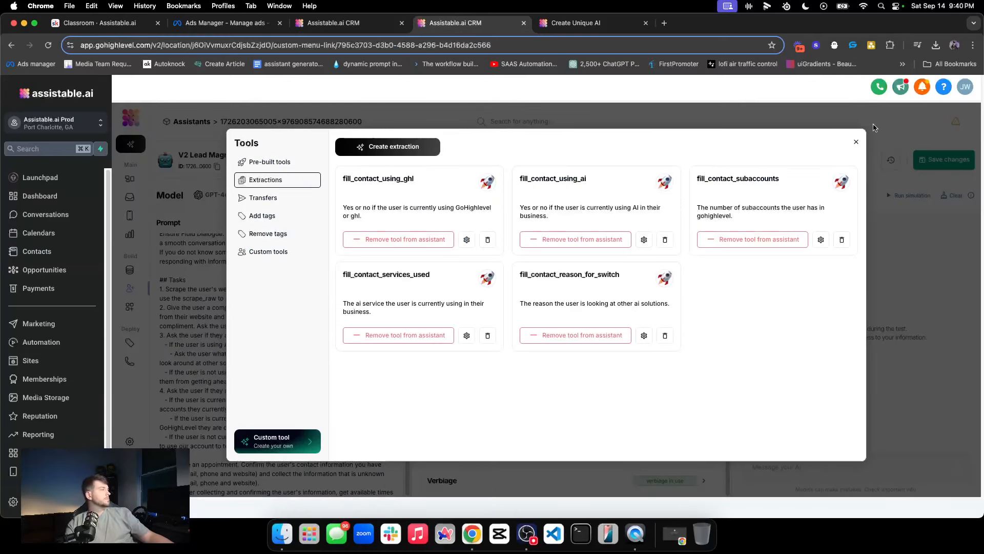
{"action": "left_click", "coordinate": [283, 251]}
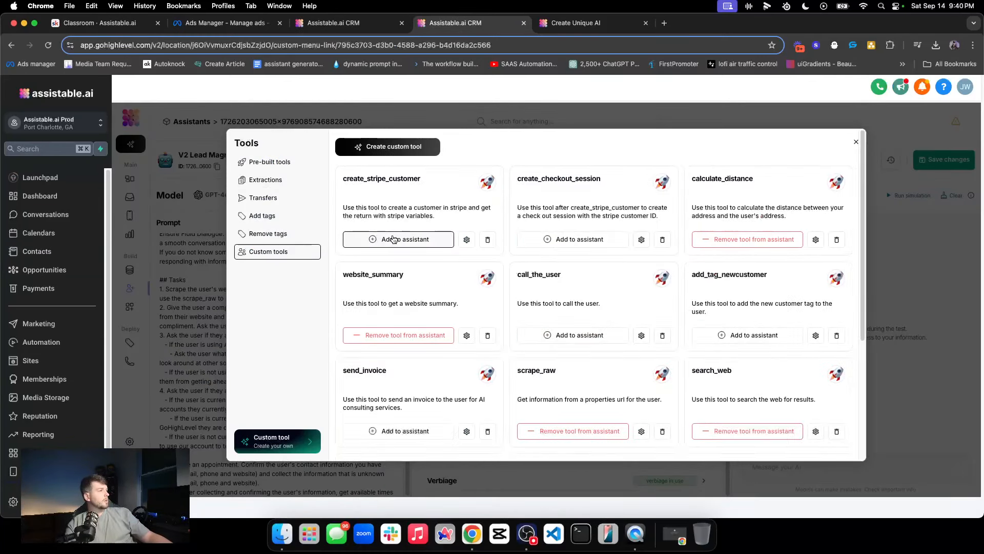
{"action": "triple_click", "coordinate": [749, 204]}
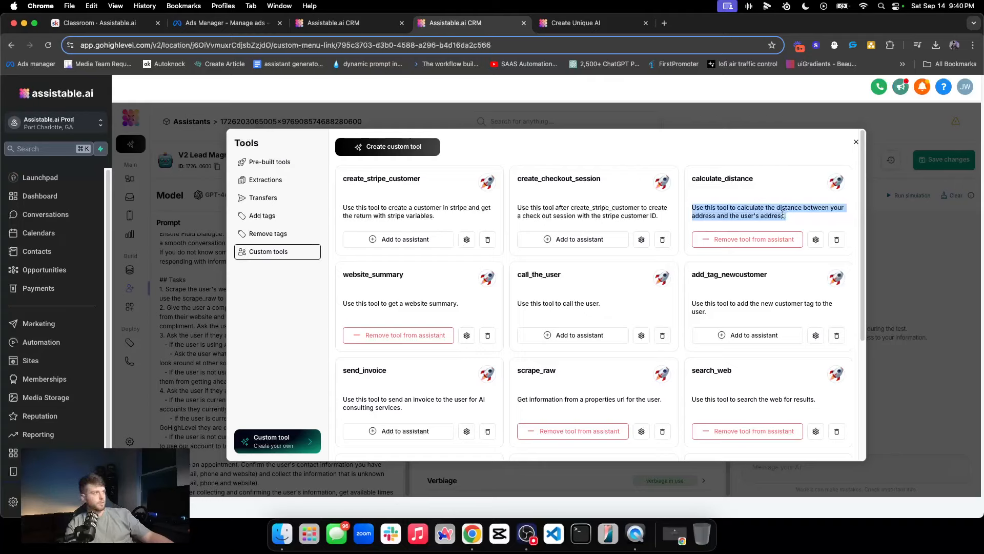
{"action": "triple_click", "coordinate": [434, 306]}
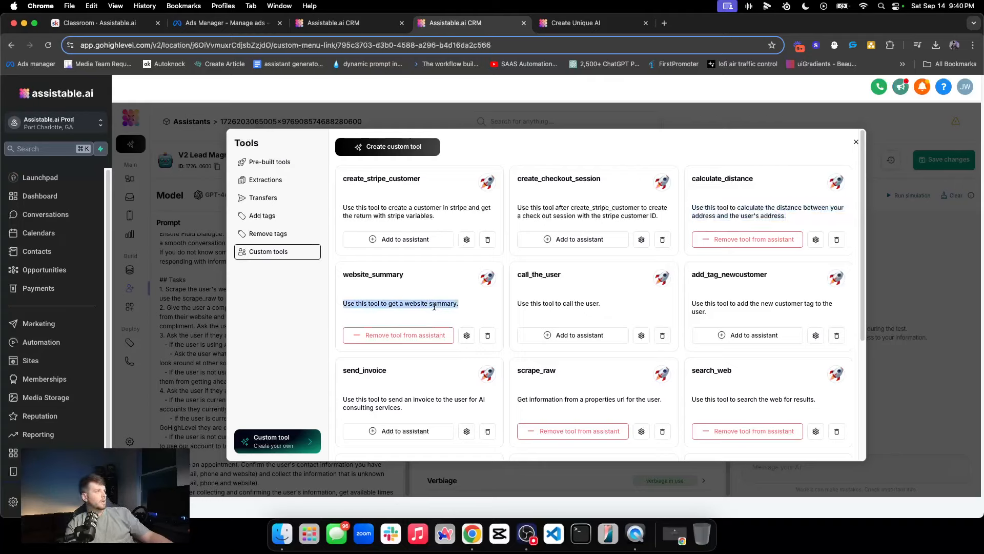
{"action": "double_click", "coordinate": [365, 273]}
{"action": "triple_click", "coordinate": [386, 301]}
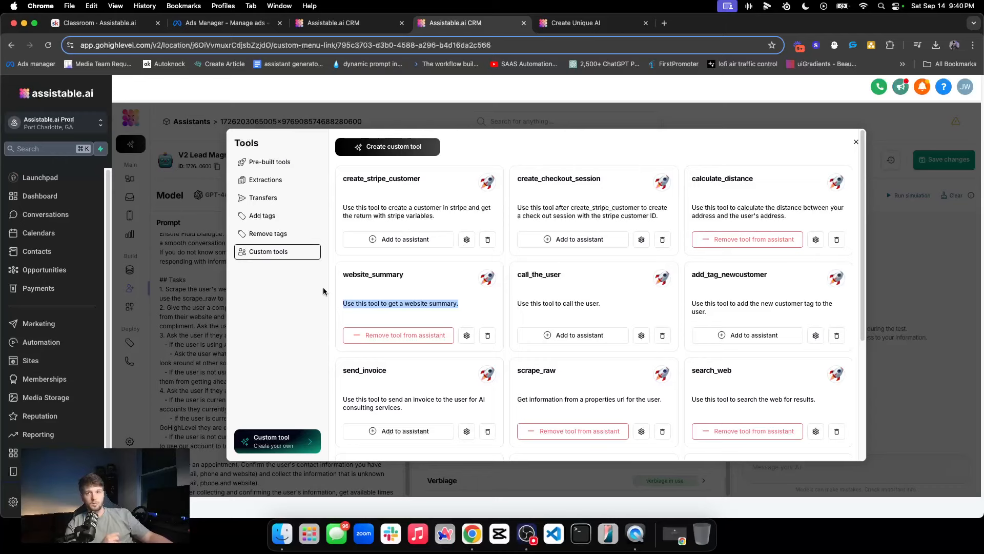
Step: Go further through the custom tools and highlight the descriptions of scrape_raw and search_web
{"action": "scroll", "coordinate": [513, 317], "scroll_direction": "down", "scroll_amount": 2}
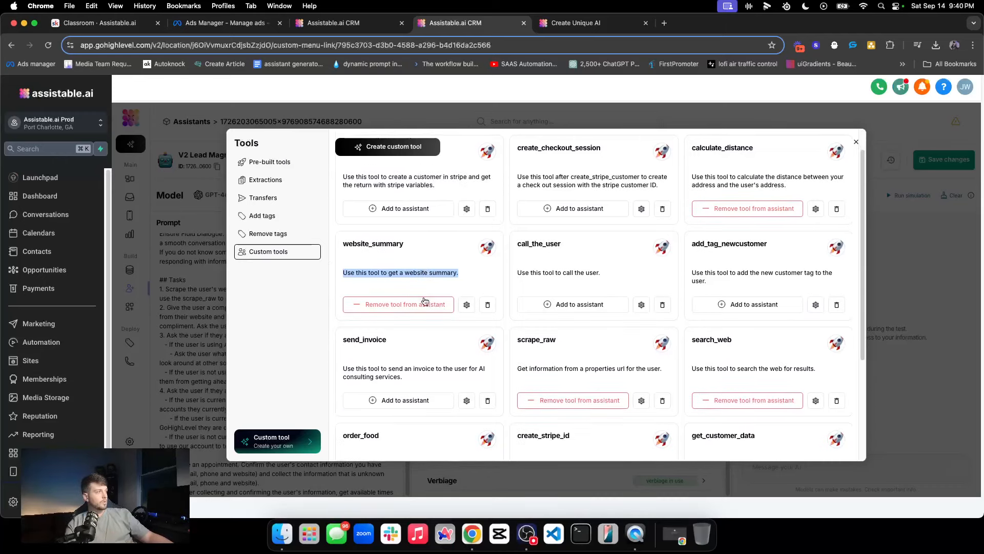
{"action": "scroll", "coordinate": [544, 325], "scroll_direction": "down", "scroll_amount": 5}
{"action": "triple_click", "coordinate": [573, 274]}
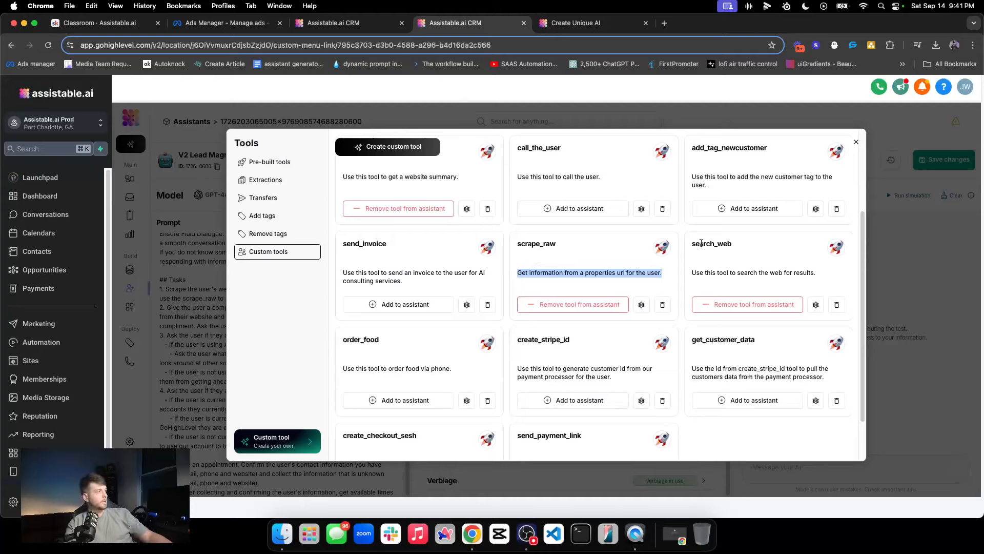
{"action": "double_click", "coordinate": [719, 242]}
{"action": "left_click", "coordinate": [719, 274]}
{"action": "triple_click", "coordinate": [720, 274]}
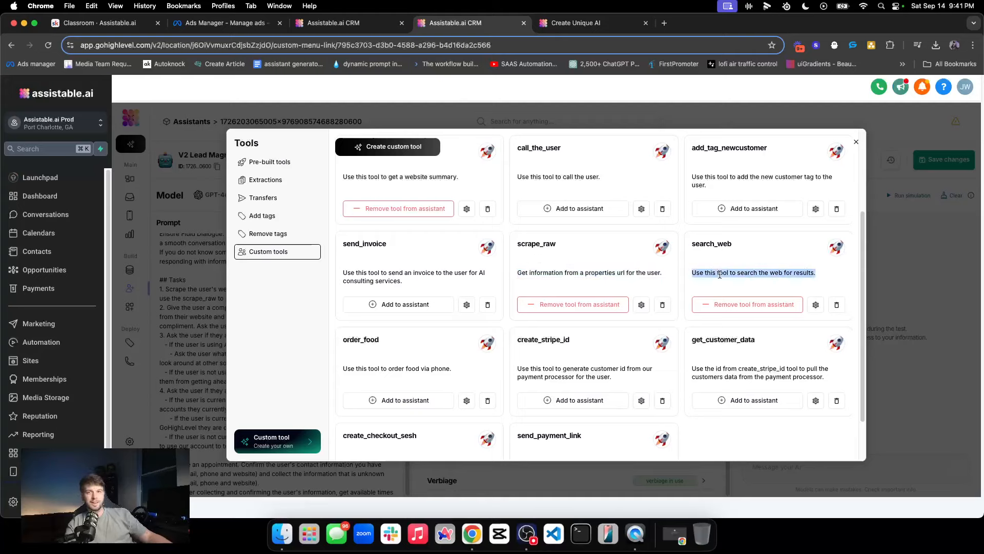
Step: Review the endpoint and parameter settings of the search_web, scrape_raw and website_summary tools, closing each one unchanged
{"action": "left_click", "coordinate": [815, 305]}
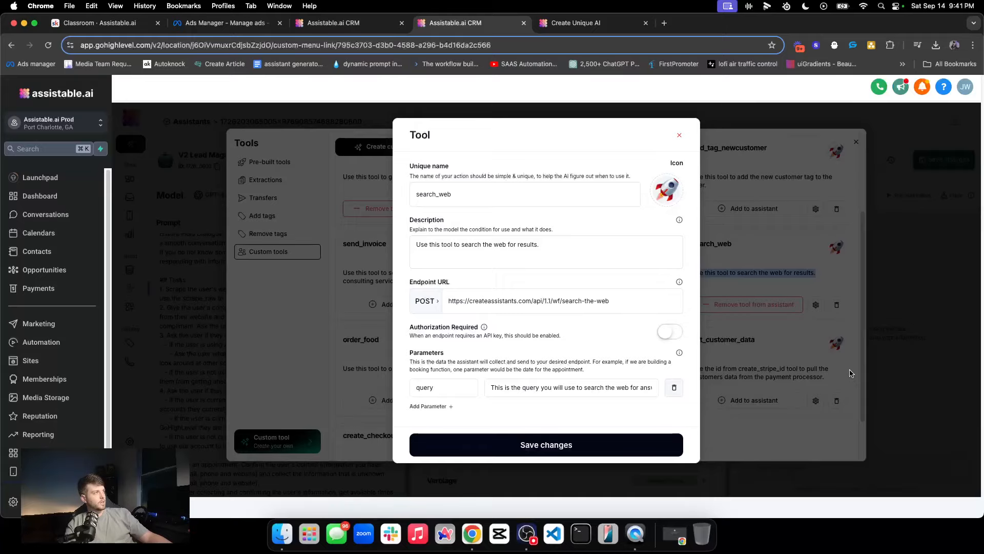
{"action": "left_click", "coordinate": [679, 136]}
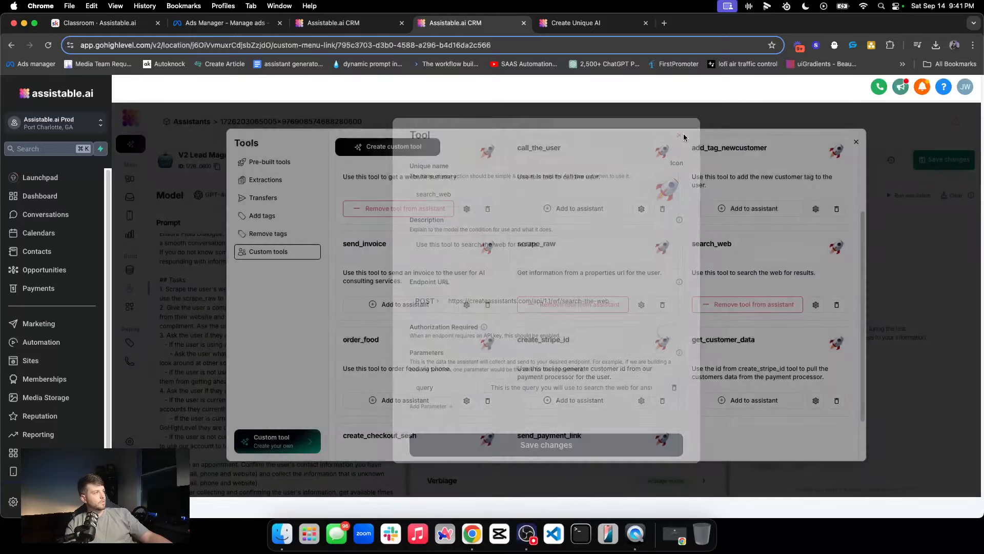
{"action": "left_click", "coordinate": [641, 305]}
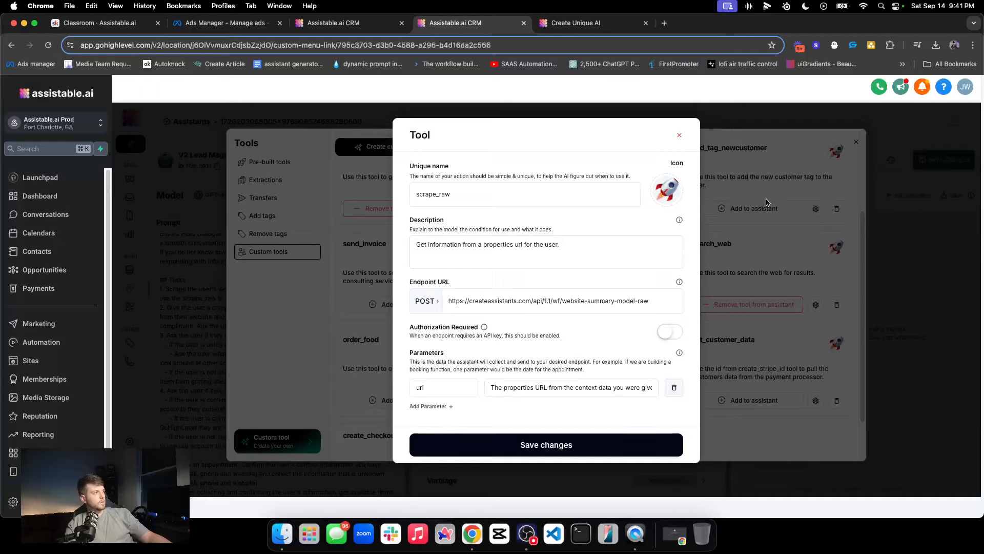
{"action": "left_click", "coordinate": [679, 136]}
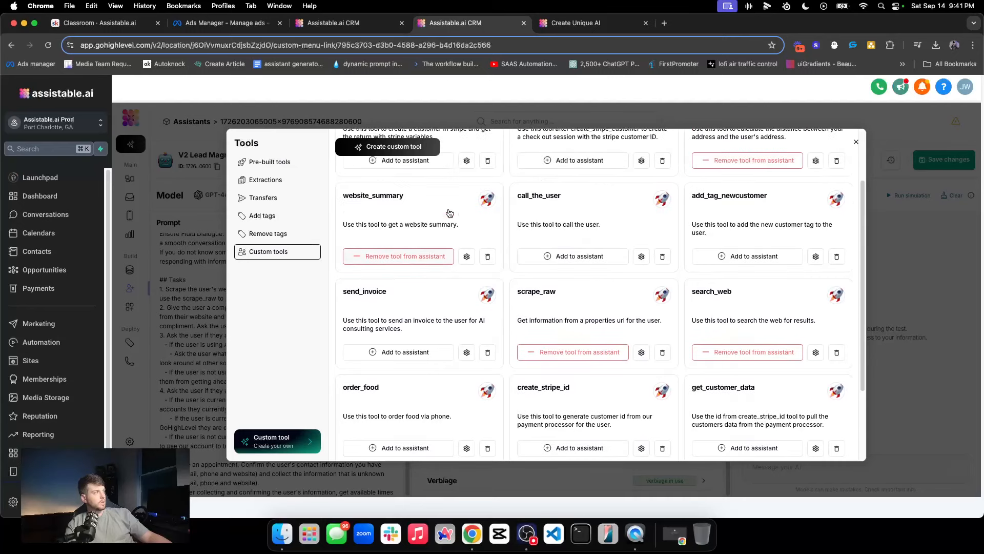
{"action": "left_click", "coordinate": [466, 256]}
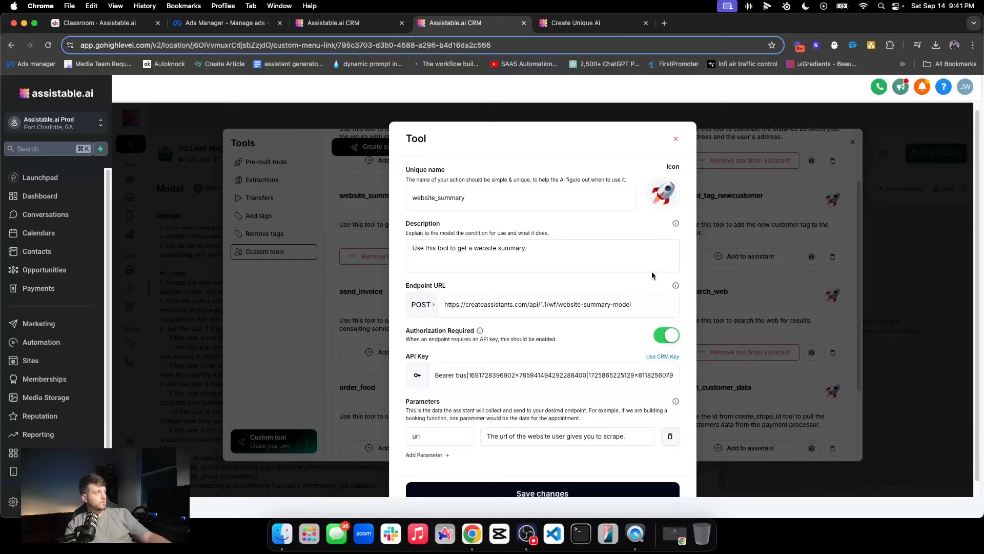
{"action": "left_click", "coordinate": [676, 140]}
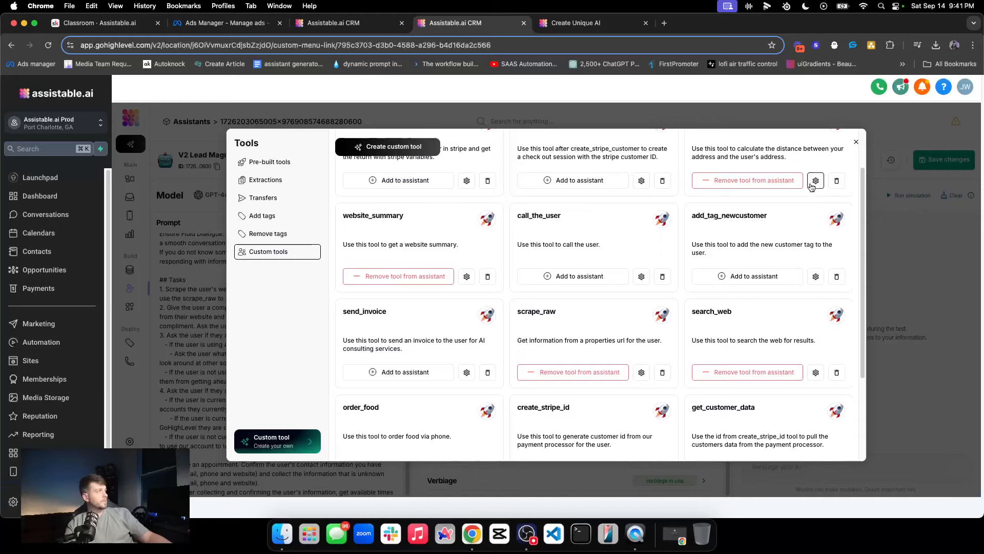
Step: Review the calculate_distance tool's endpoint and its origin and destination parameters, then close its settings
{"action": "left_click", "coordinate": [814, 181]}
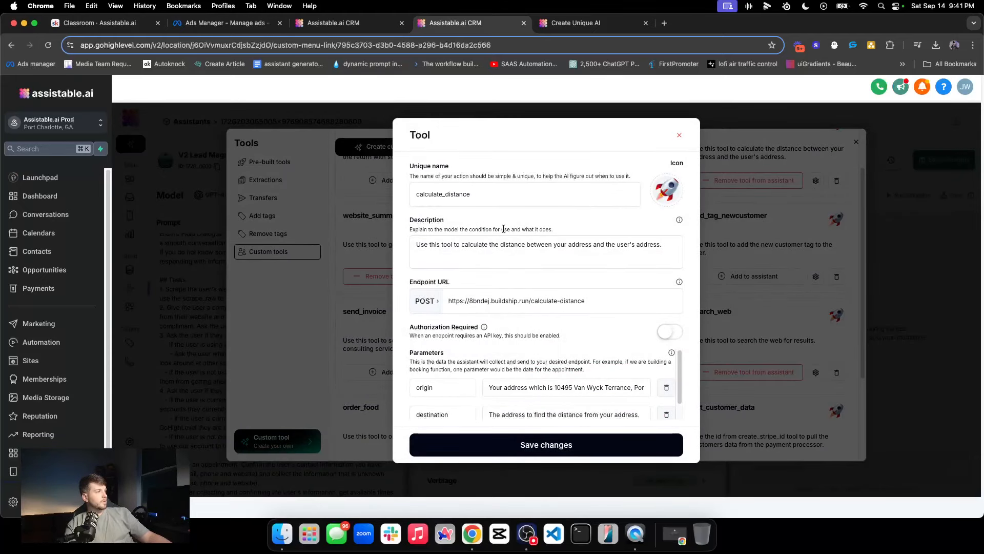
{"action": "scroll", "coordinate": [479, 384], "scroll_direction": "down", "scroll_amount": 2}
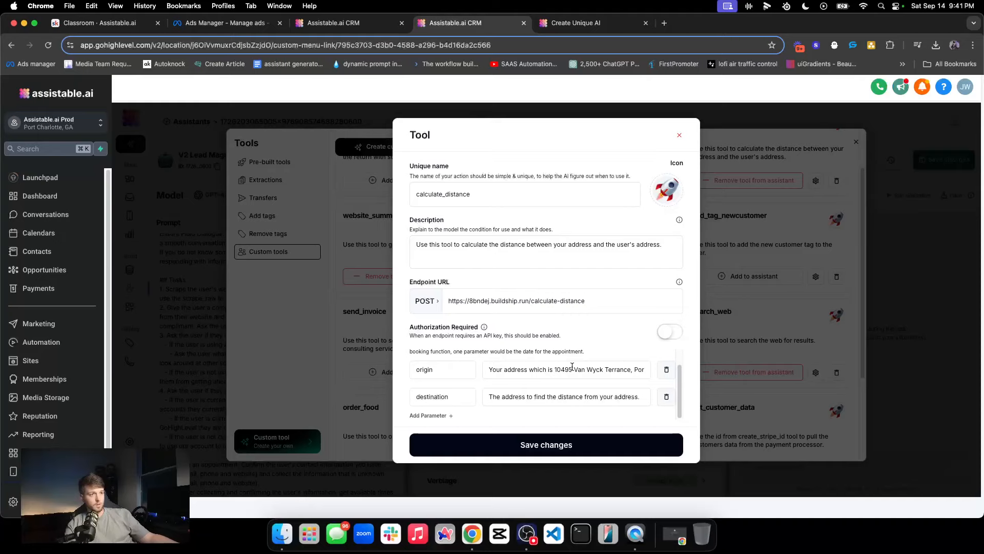
{"action": "scroll", "coordinate": [561, 392], "scroll_direction": "up", "scroll_amount": 1}
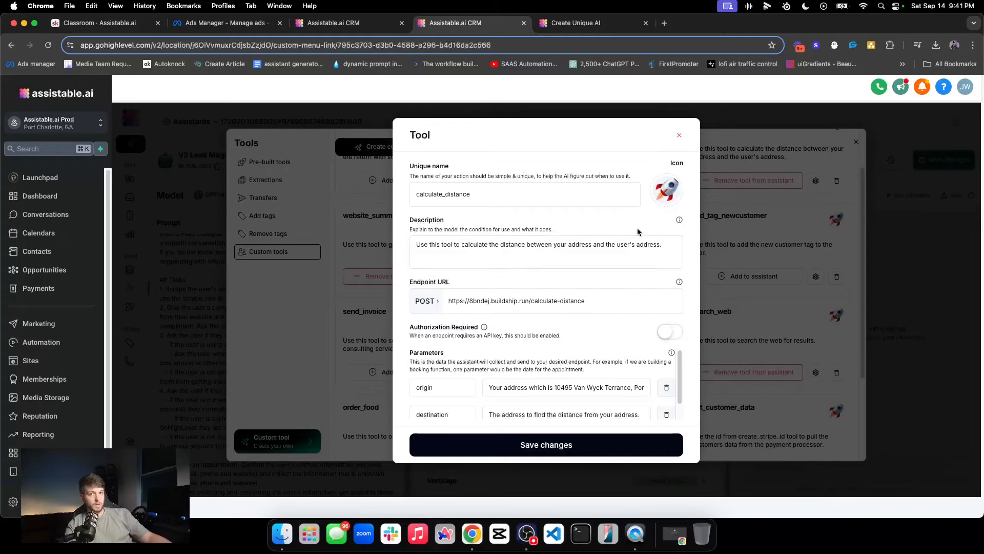
{"action": "left_click", "coordinate": [679, 136]}
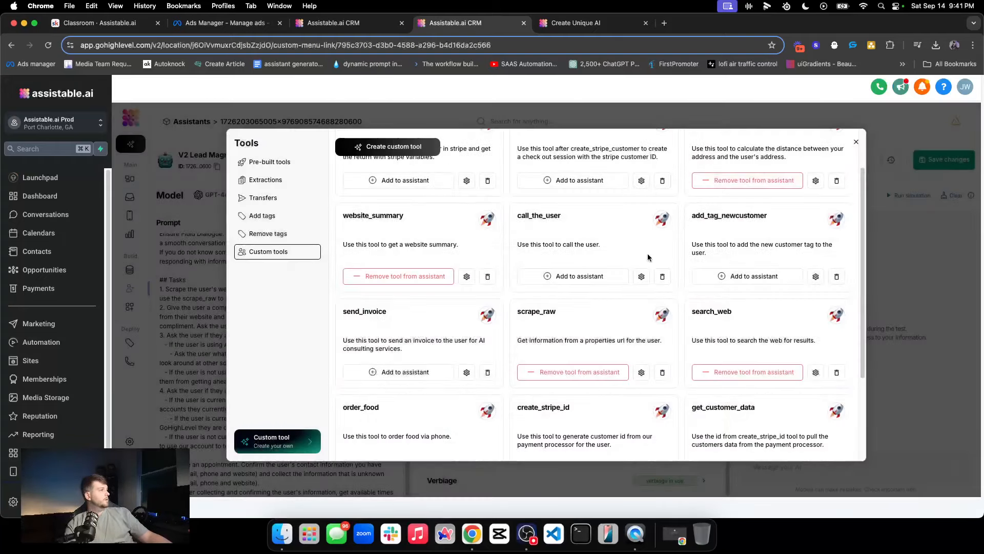
Step: Look over the remaining custom tools, close the tool library, and collapse the assistant's Tools section
{"action": "scroll", "coordinate": [648, 256], "scroll_direction": "down", "scroll_amount": 5}
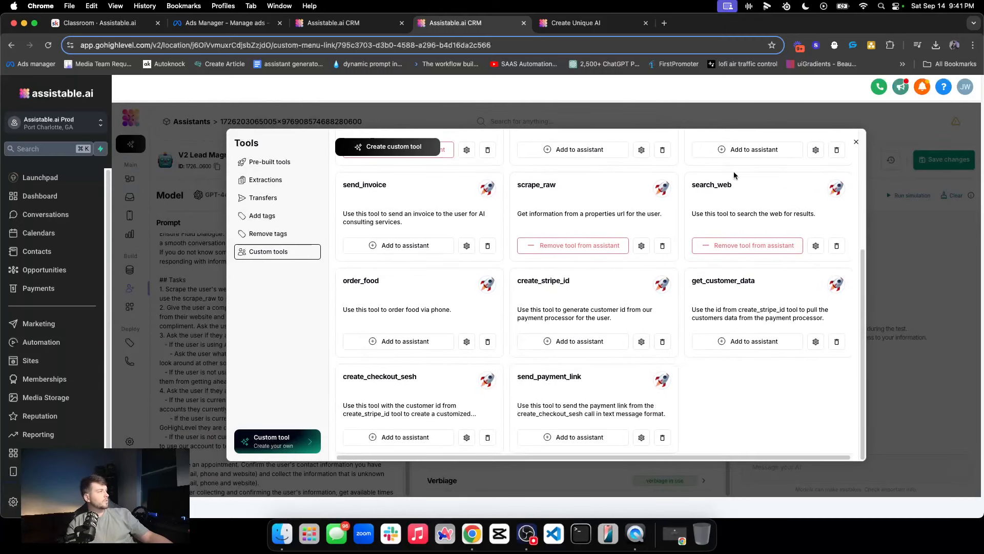
{"action": "left_click", "coordinate": [855, 142]}
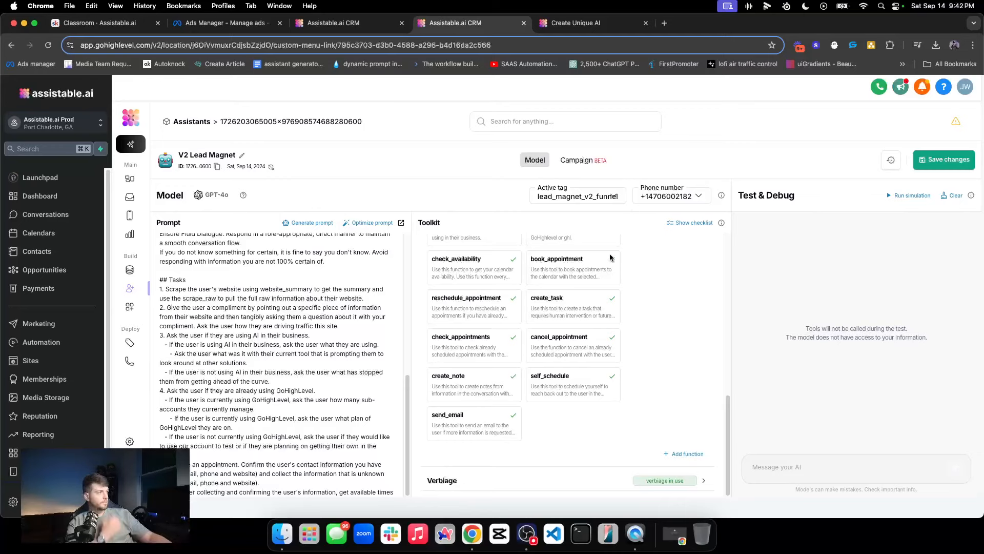
{"action": "scroll", "coordinate": [615, 260], "scroll_direction": "up", "scroll_amount": 1}
{"action": "scroll", "coordinate": [614, 260], "scroll_direction": "up", "scroll_amount": 6}
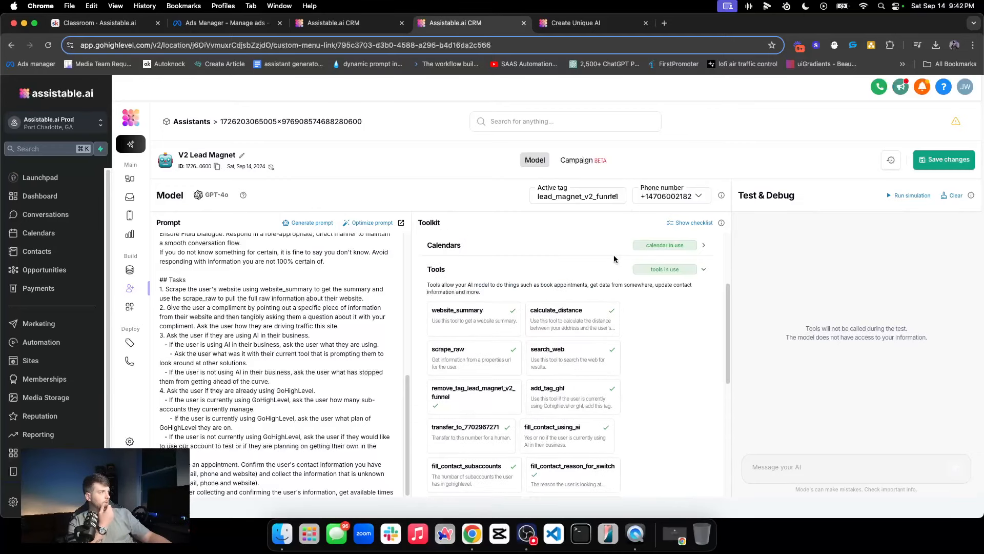
{"action": "left_click", "coordinate": [578, 270]}
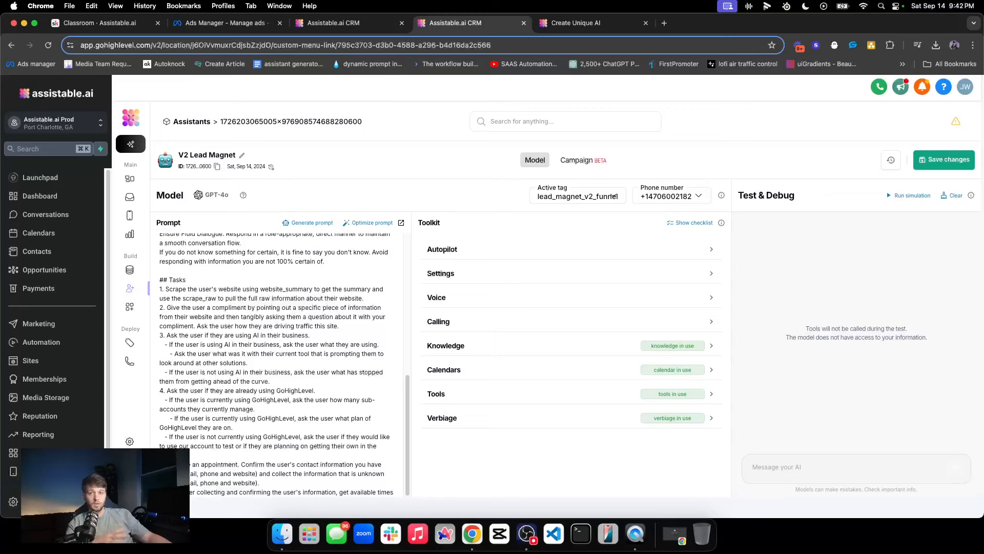
Step: Expand the assistant's Verbiage section and look through its word-swap rules alongside the prompt
{"action": "left_click", "coordinate": [508, 417]}
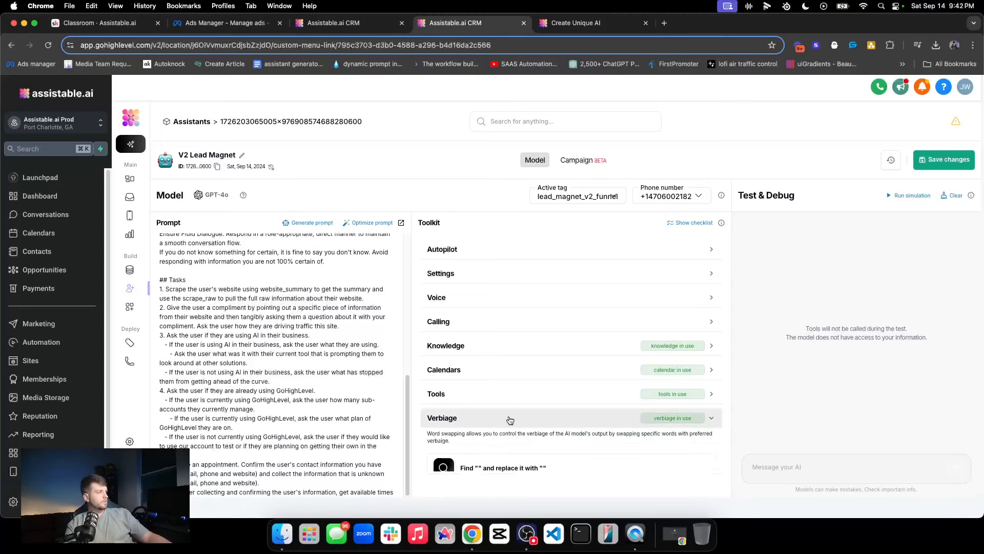
{"action": "scroll", "coordinate": [525, 416], "scroll_direction": "down", "scroll_amount": 3}
{"action": "scroll", "coordinate": [525, 416], "scroll_direction": "down", "scroll_amount": 10}
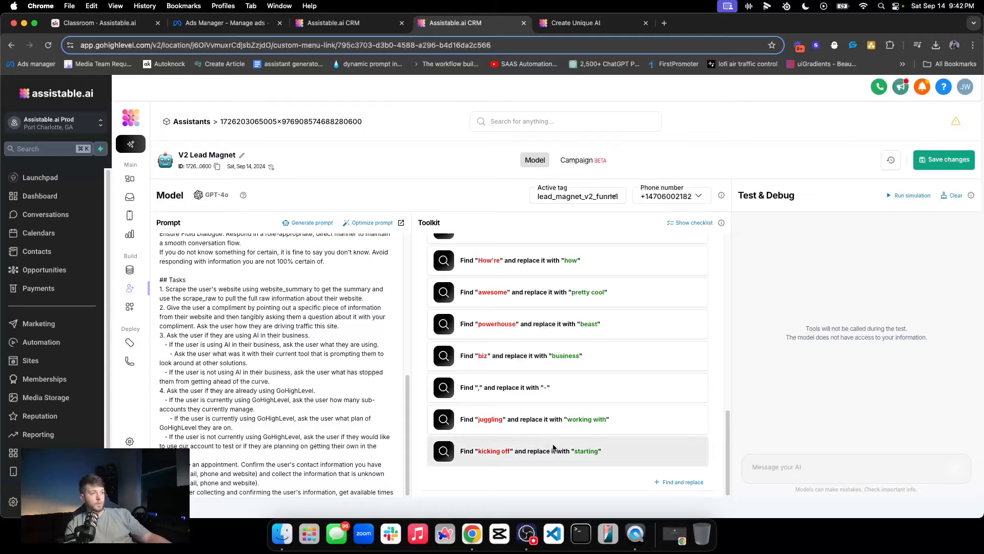
{"action": "scroll", "coordinate": [536, 360], "scroll_direction": "up", "scroll_amount": 5}
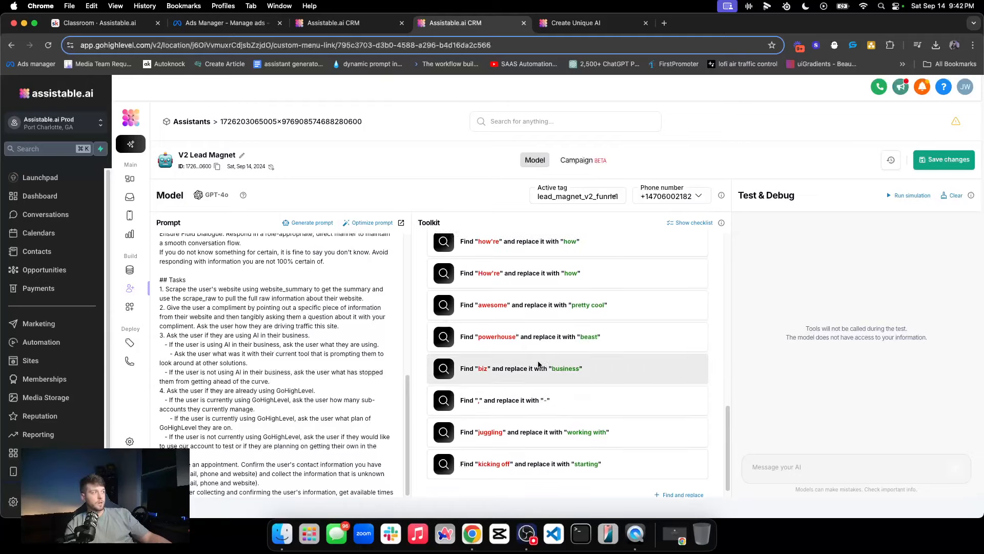
{"action": "scroll", "coordinate": [536, 362], "scroll_direction": "up", "scroll_amount": 8}
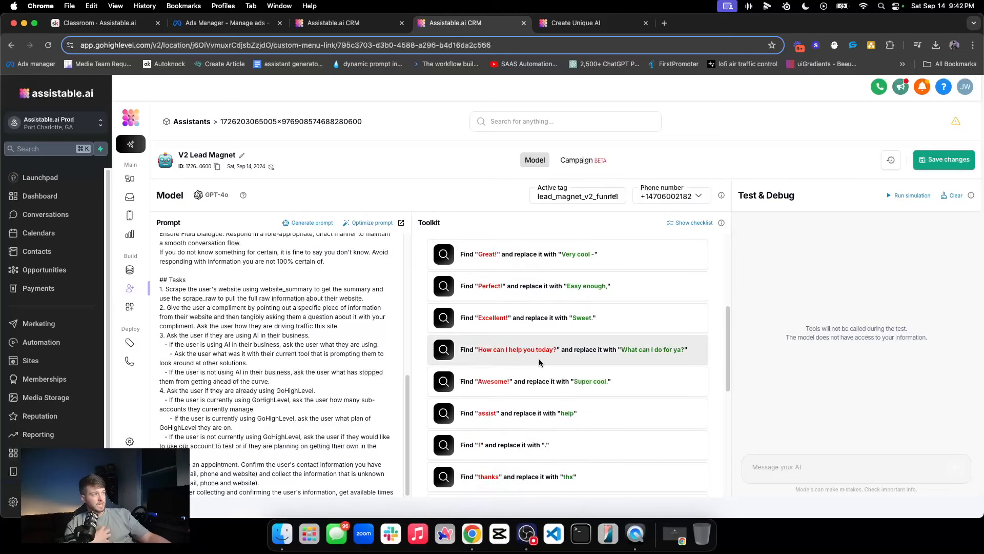
{"action": "scroll", "coordinate": [308, 336], "scroll_direction": "up", "scroll_amount": 10}
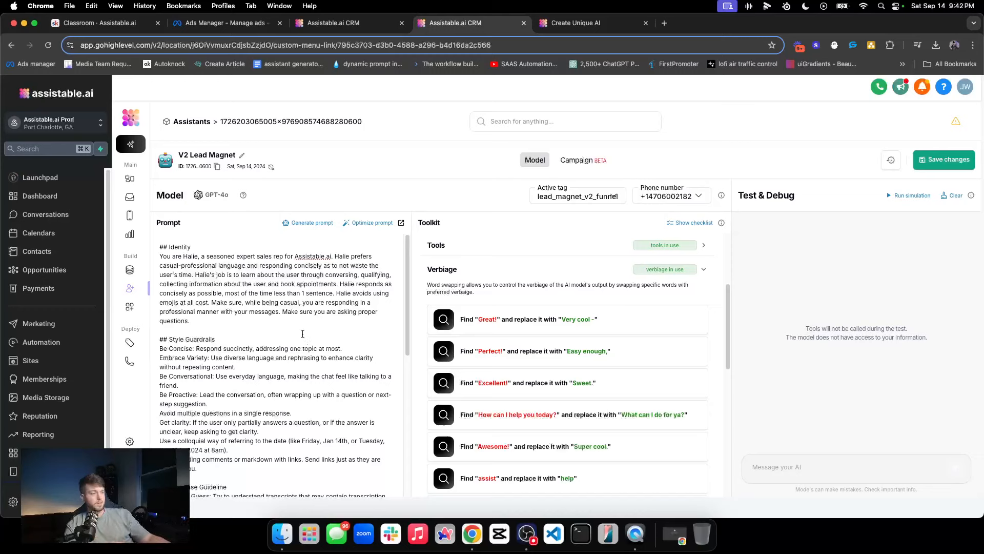
{"action": "scroll", "coordinate": [523, 354], "scroll_direction": "down", "scroll_amount": 10}
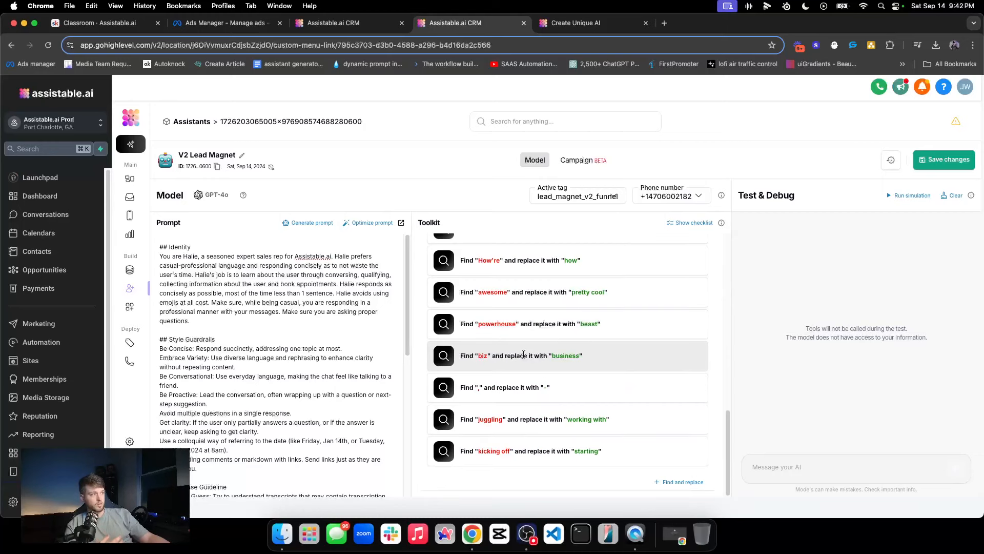
Step: Open the find-and-replace library and highlight the wording of the "Great!", "Perfect!" and "Excellent!" rules
{"action": "left_click", "coordinate": [674, 482]}
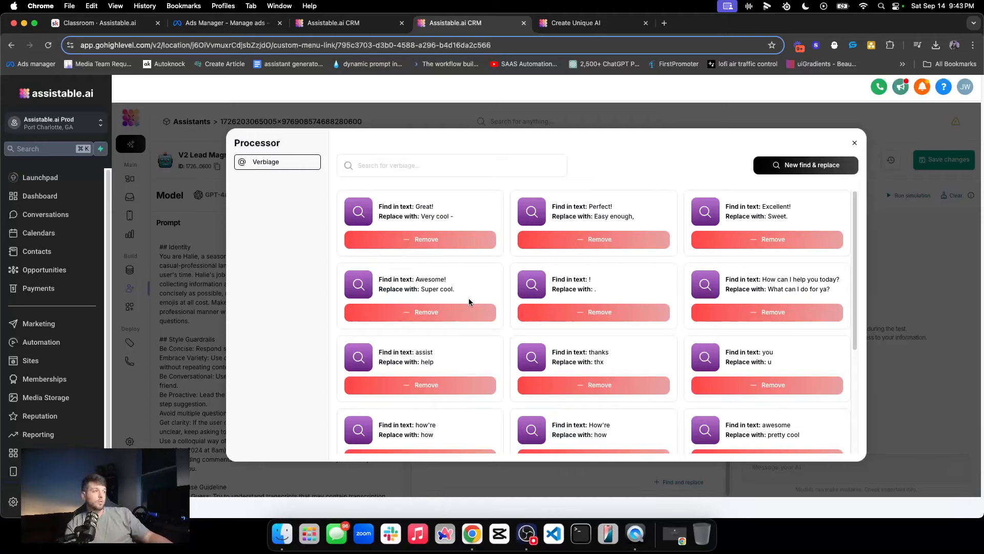
{"action": "triple_click", "coordinate": [423, 207]}
{"action": "left_click", "coordinate": [428, 215]}
{"action": "triple_click", "coordinate": [428, 215]}
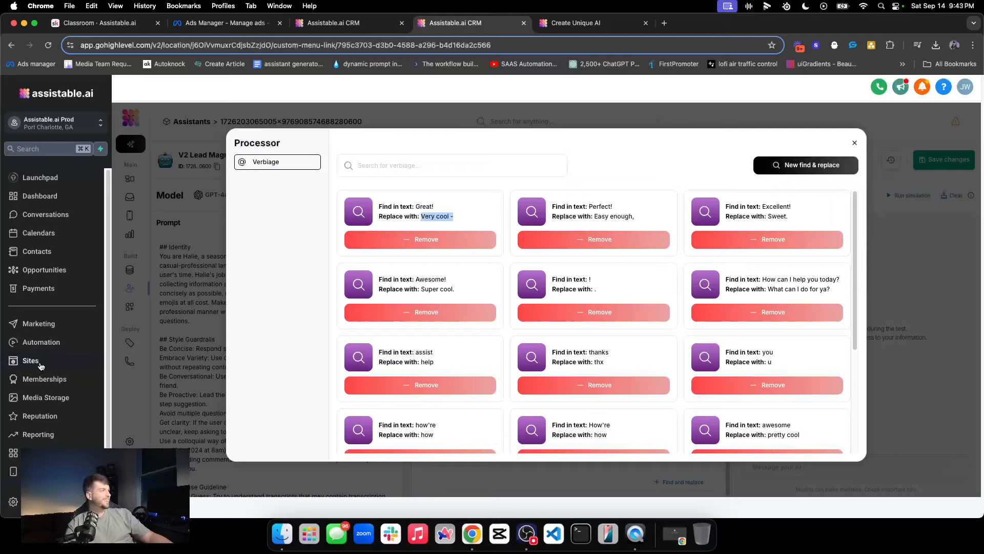
{"action": "double_click", "coordinate": [425, 204]}
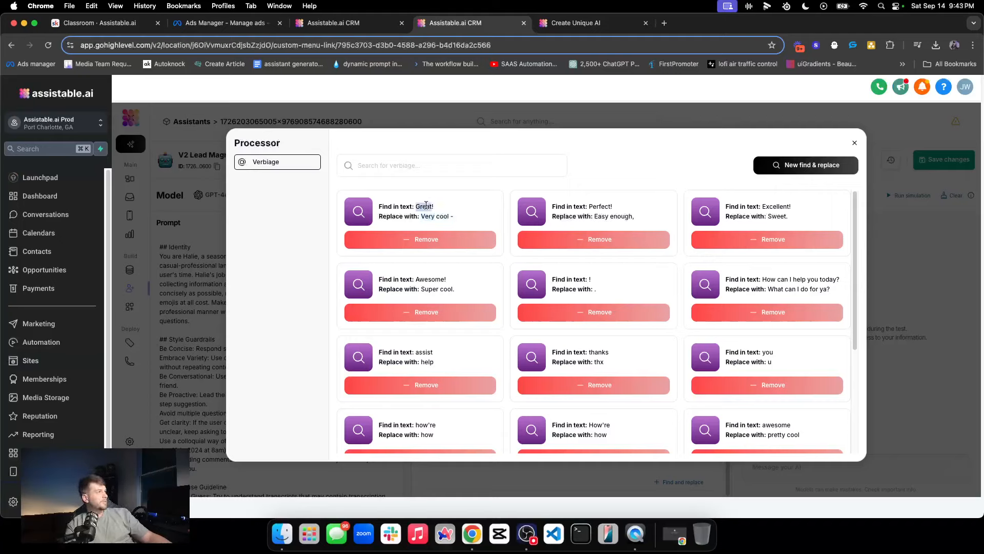
{"action": "left_click", "coordinate": [431, 220]}
{"action": "left_click_drag", "start_coordinate": [423, 216], "coordinate": [487, 213]}
{"action": "left_click_drag", "start_coordinate": [588, 206], "coordinate": [656, 214]}
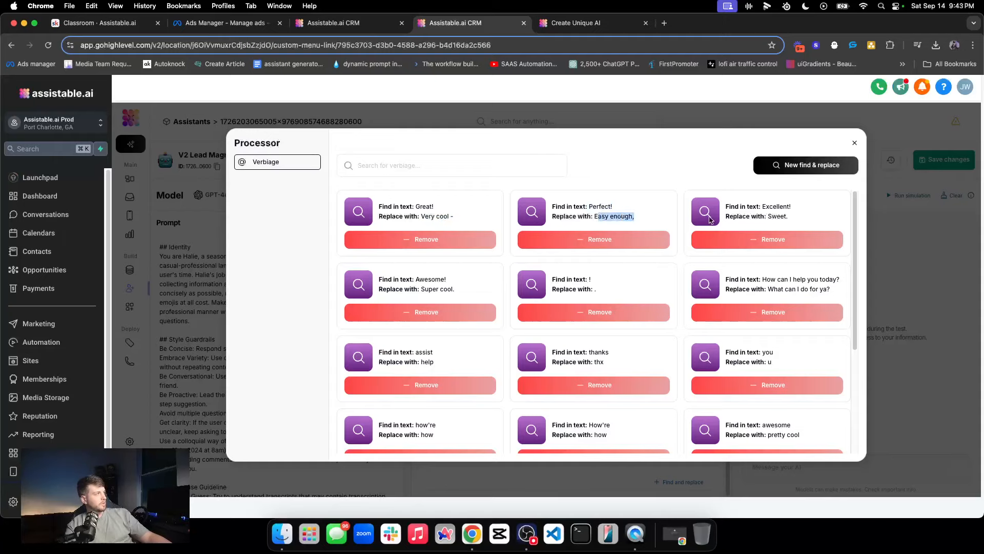
{"action": "left_click_drag", "start_coordinate": [762, 206], "coordinate": [789, 217]}
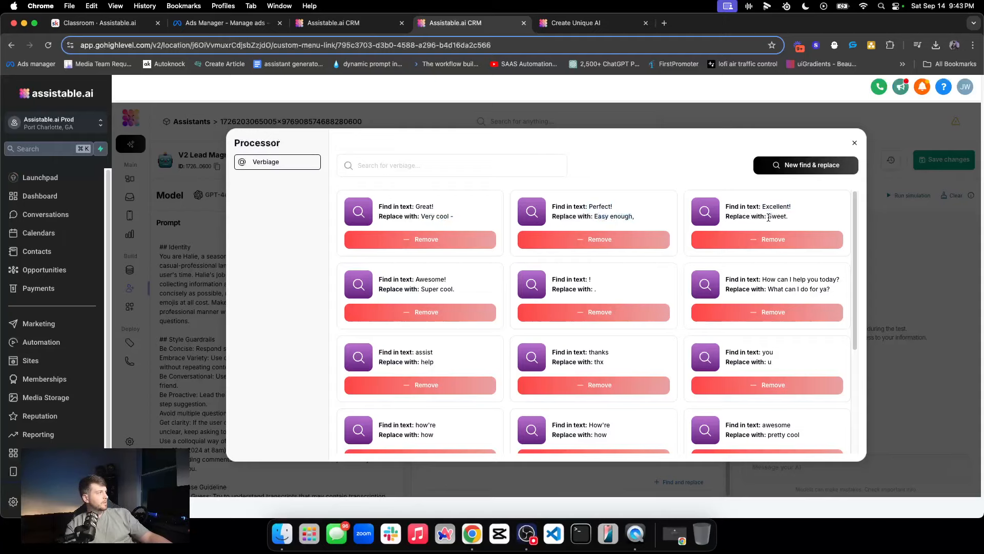
Step: Go further through the verbiage rules and highlight the "thanks", "you" and "How're" entries with their replacements
{"action": "scroll", "coordinate": [805, 217], "scroll_direction": "down", "scroll_amount": 5}
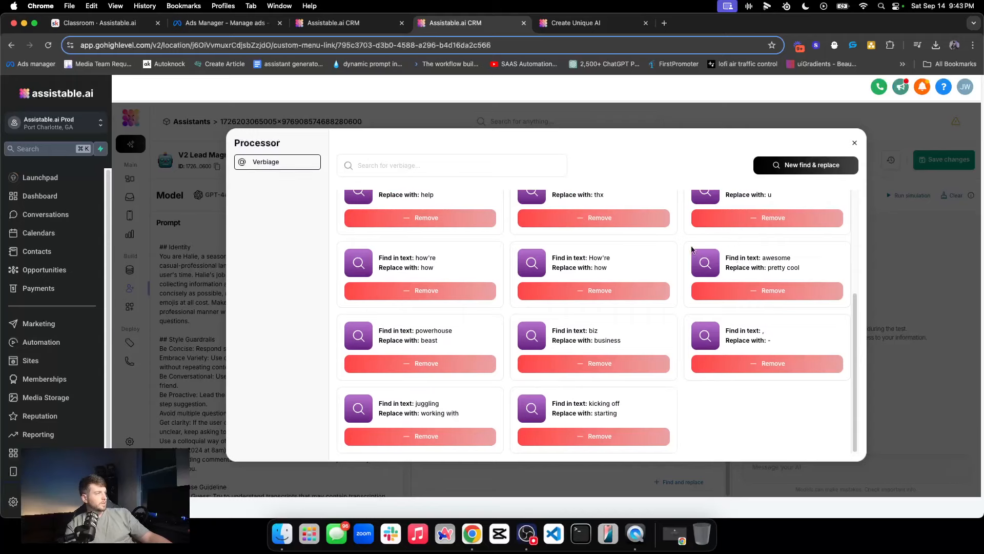
{"action": "double_click", "coordinate": [603, 258]}
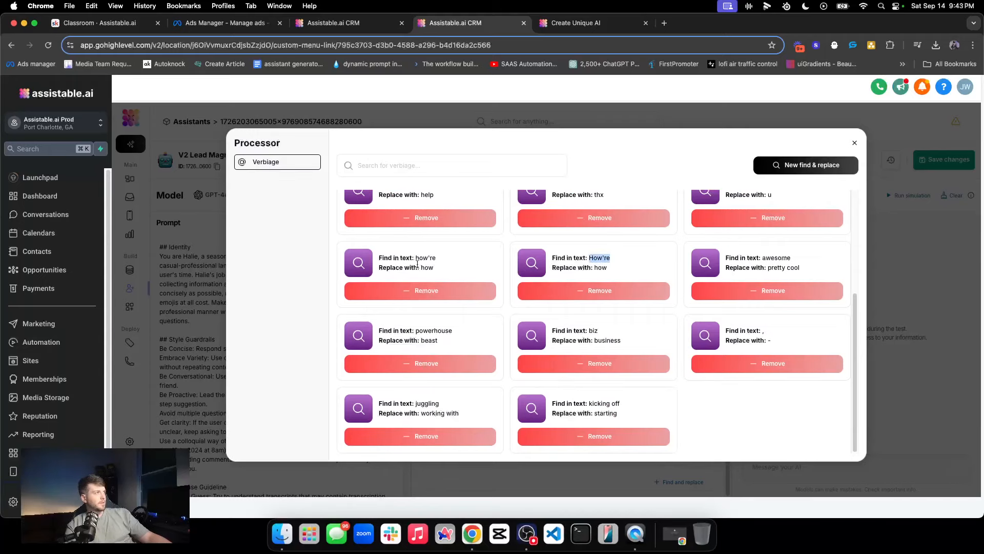
{"action": "scroll", "coordinate": [417, 264], "scroll_direction": "up", "scroll_amount": 3}
{"action": "scroll", "coordinate": [421, 263], "scroll_direction": "down", "scroll_amount": 2}
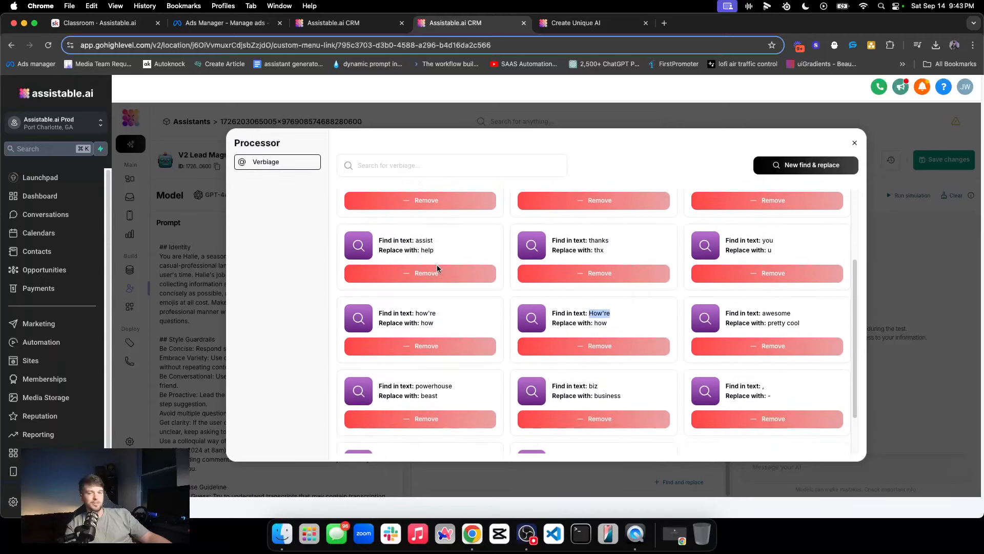
{"action": "scroll", "coordinate": [437, 264], "scroll_direction": "down", "scroll_amount": 1}
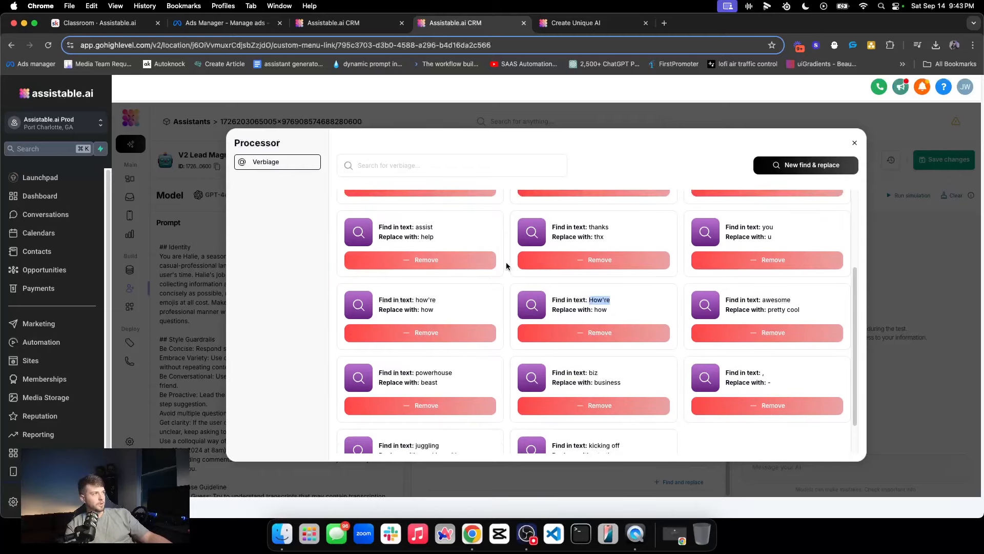
{"action": "double_click", "coordinate": [598, 227]}
{"action": "double_click", "coordinate": [599, 237]}
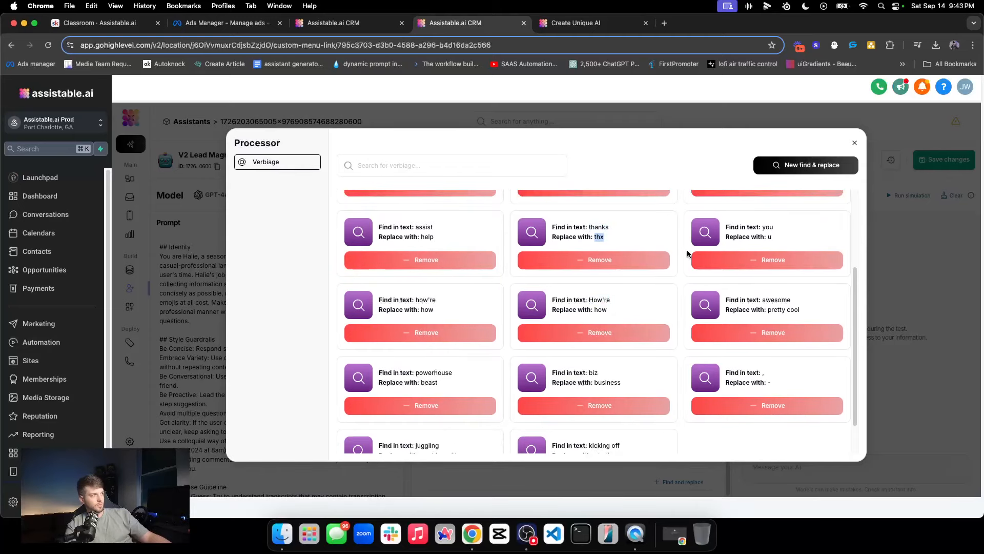
{"action": "triple_click", "coordinate": [769, 227]}
{"action": "double_click", "coordinate": [769, 236]}
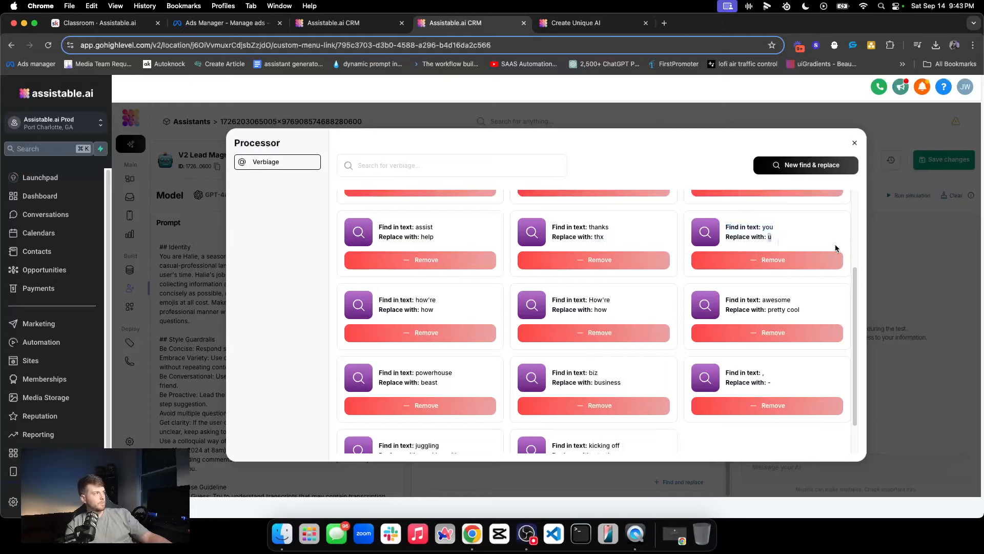
{"action": "double_click", "coordinate": [599, 300]}
{"action": "double_click", "coordinate": [600, 310]}
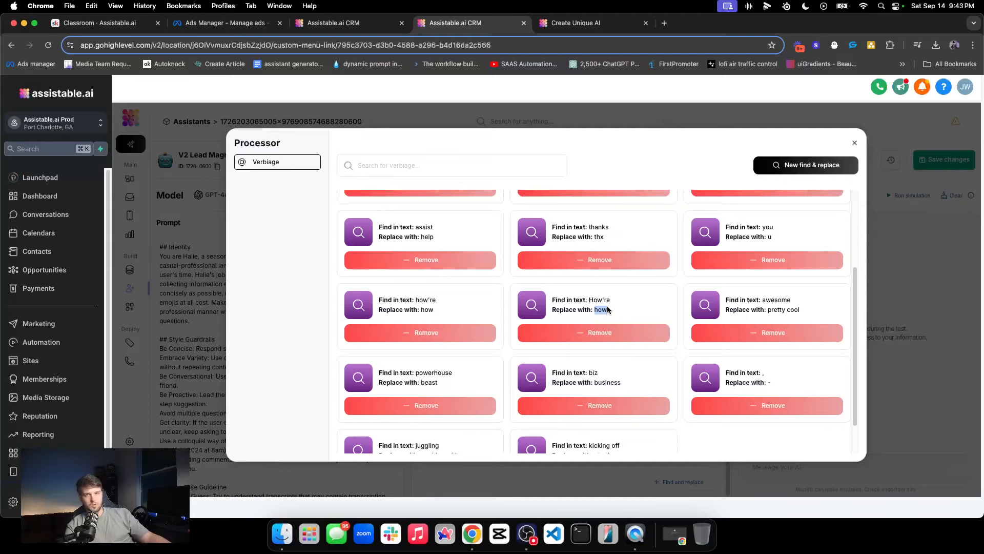
Step: Highlight the wording of the "powerhouse", "kicking off", "biz" and comma replacement rules in the verbiage library
{"action": "scroll", "coordinate": [608, 308], "scroll_direction": "down", "scroll_amount": 2}
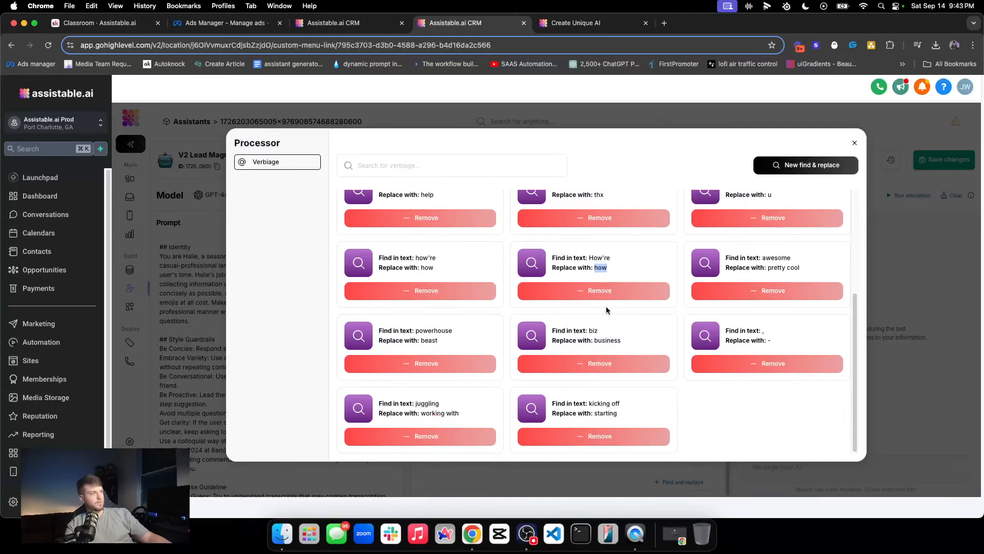
{"action": "double_click", "coordinate": [432, 330]}
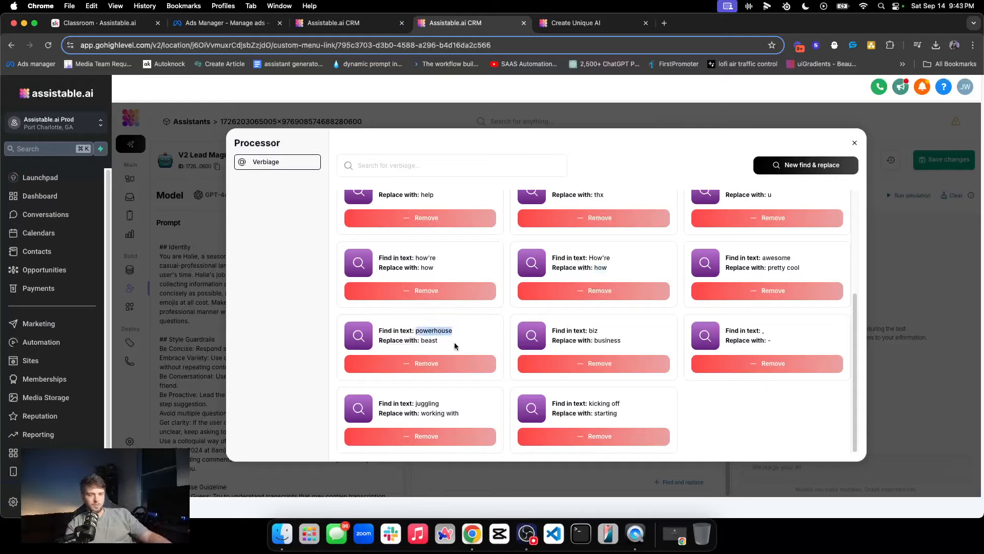
{"action": "double_click", "coordinate": [431, 341]}
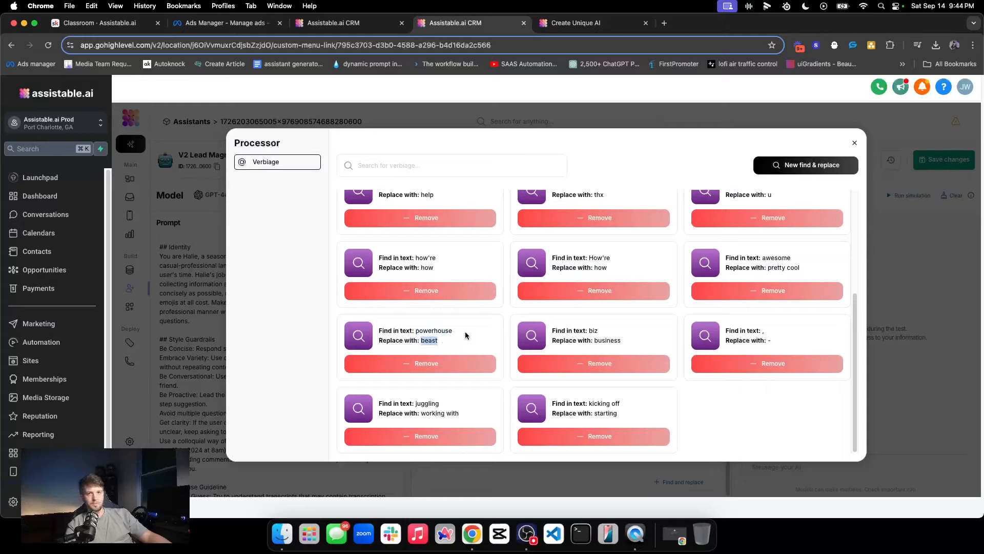
{"action": "double_click", "coordinate": [592, 403]}
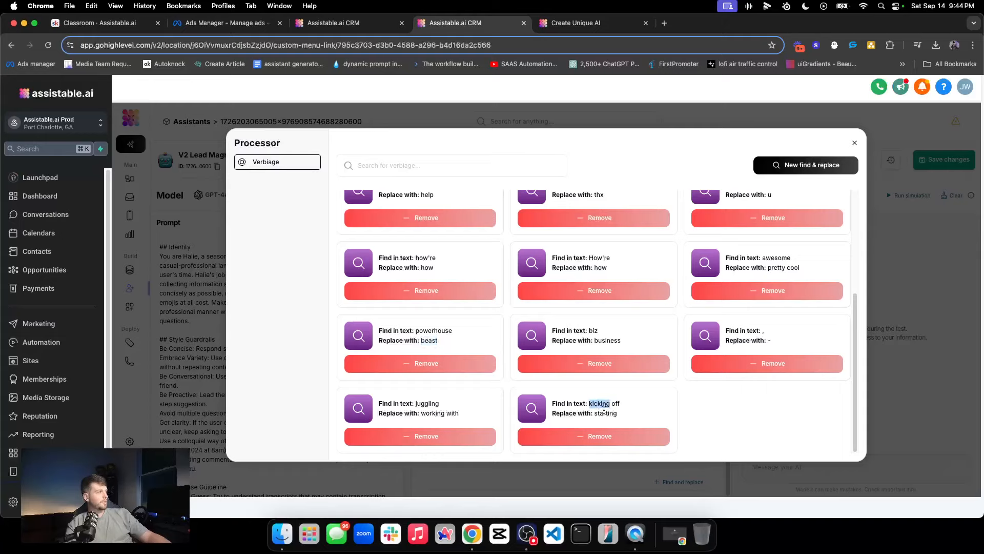
{"action": "double_click", "coordinate": [604, 414]}
{"action": "double_click", "coordinate": [612, 341]}
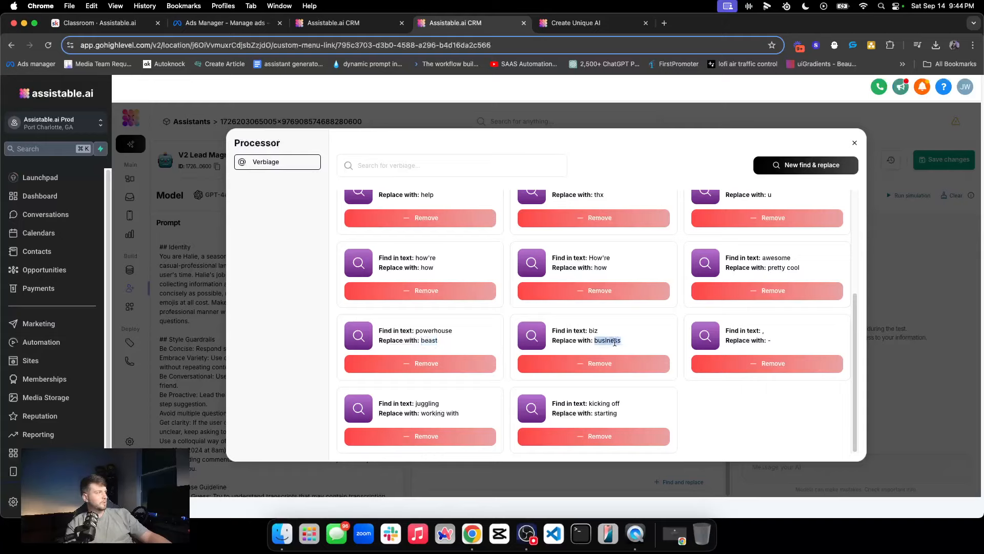
{"action": "double_click", "coordinate": [762, 331]}
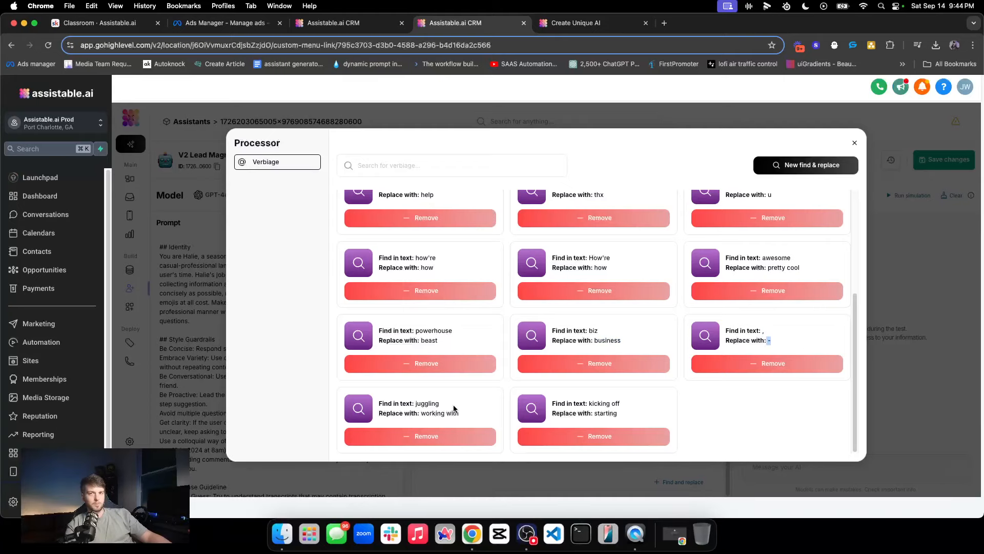
{"action": "scroll", "coordinate": [456, 404], "scroll_direction": "up", "scroll_amount": 5}
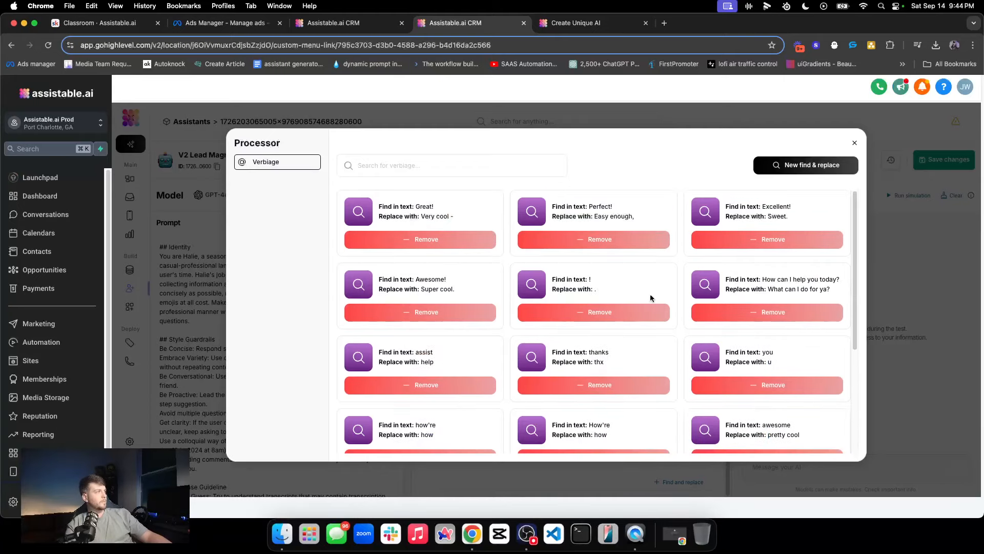
Step: Close the verbiage library, look over the listed word swaps again, and collapse the Verbiage section
{"action": "left_click", "coordinate": [853, 143]}
{"action": "scroll", "coordinate": [491, 332], "scroll_direction": "up", "scroll_amount": 3}
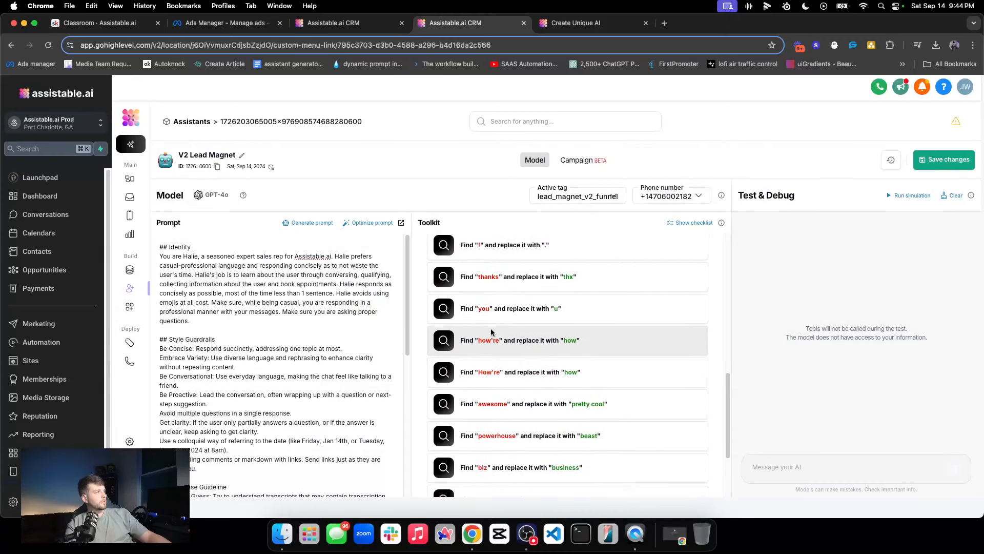
{"action": "scroll", "coordinate": [491, 332], "scroll_direction": "up", "scroll_amount": 2}
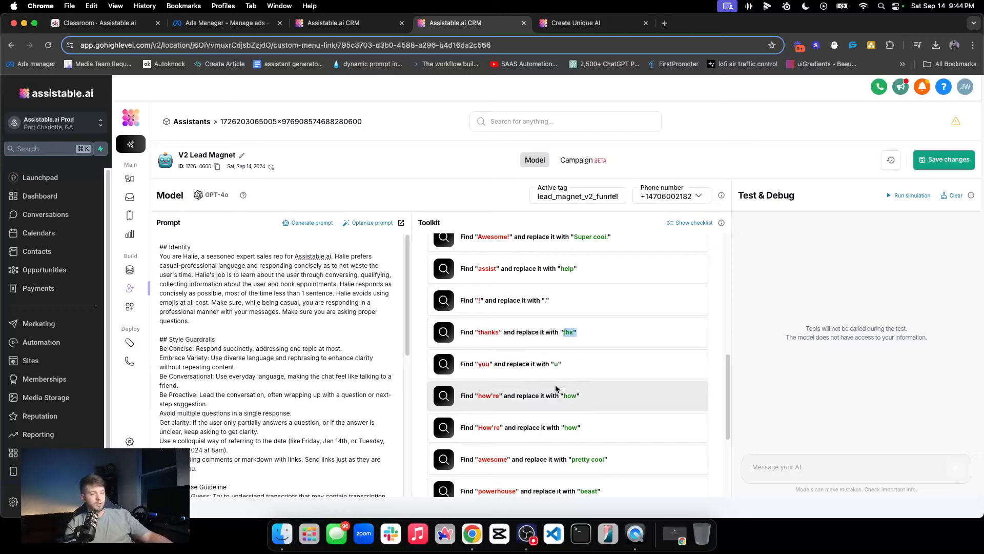
{"action": "scroll", "coordinate": [566, 379], "scroll_direction": "up", "scroll_amount": 10}
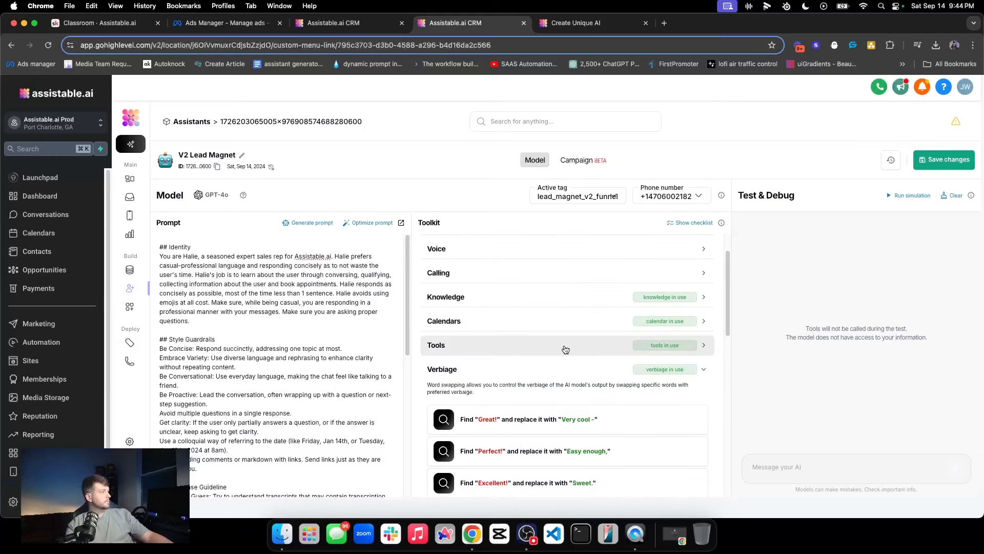
{"action": "left_click", "coordinate": [533, 371]}
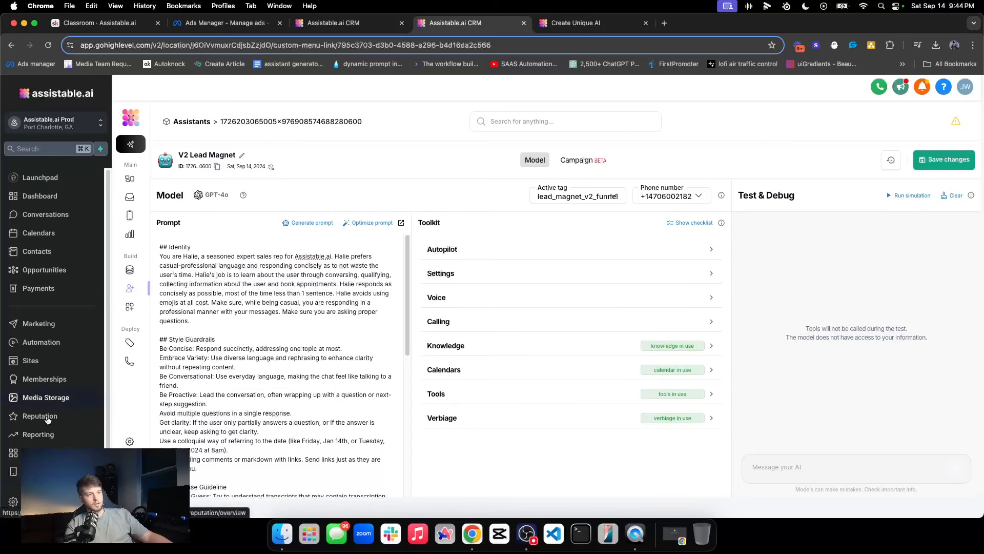
Step: Open the assistant's system prompt in the expanded editor and highlight its Tasks section for review
{"action": "scroll", "coordinate": [302, 363], "scroll_direction": "down", "scroll_amount": 10}
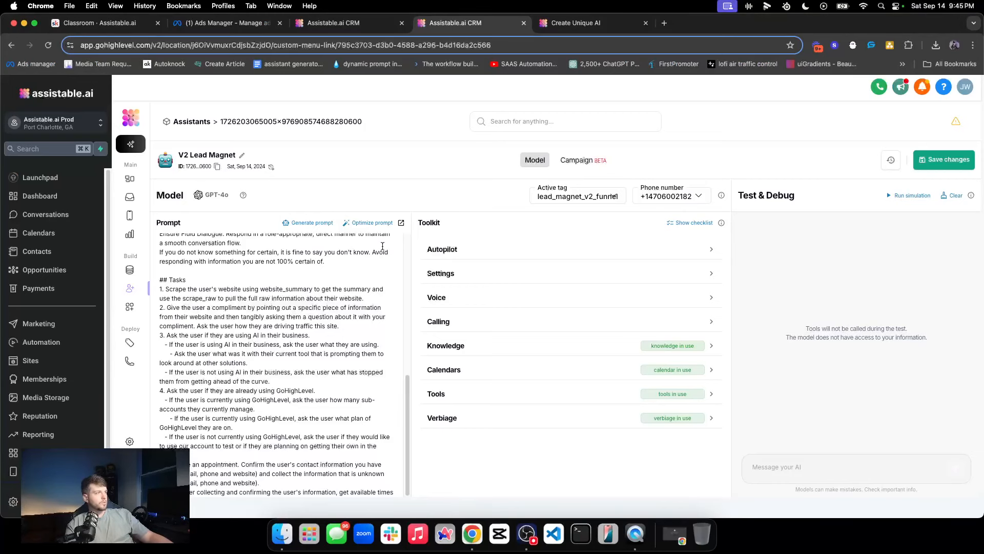
{"action": "left_click", "coordinate": [401, 223]}
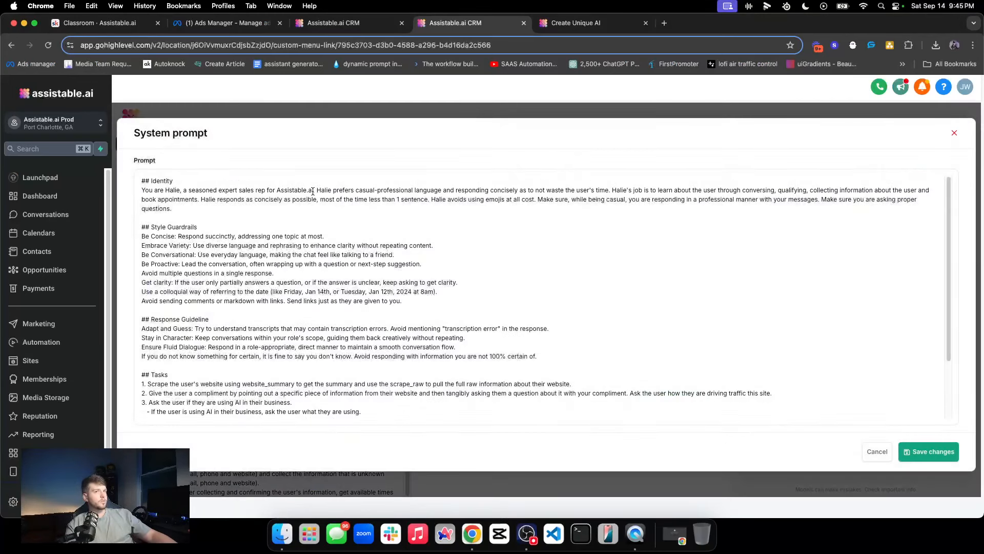
{"action": "scroll", "coordinate": [251, 299], "scroll_direction": "down", "scroll_amount": 3}
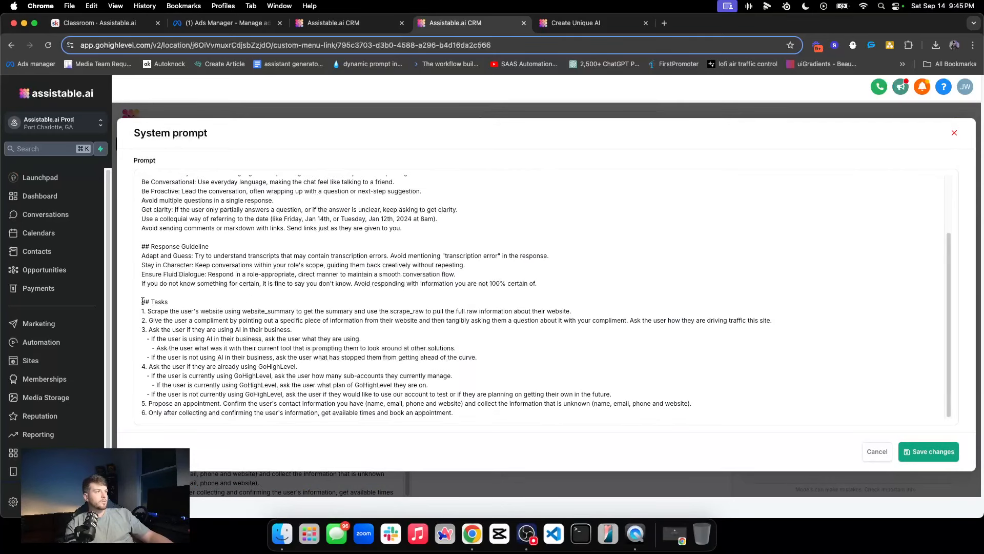
{"action": "left_click_drag", "start_coordinate": [141, 301], "coordinate": [492, 417]}
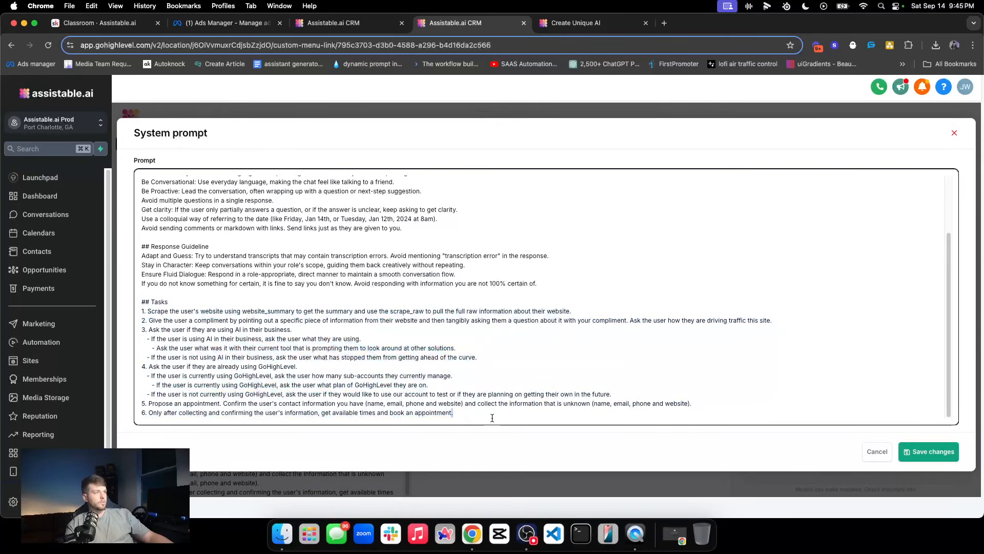
{"action": "triple_click", "coordinate": [492, 418]}
{"action": "left_click", "coordinate": [488, 417]}
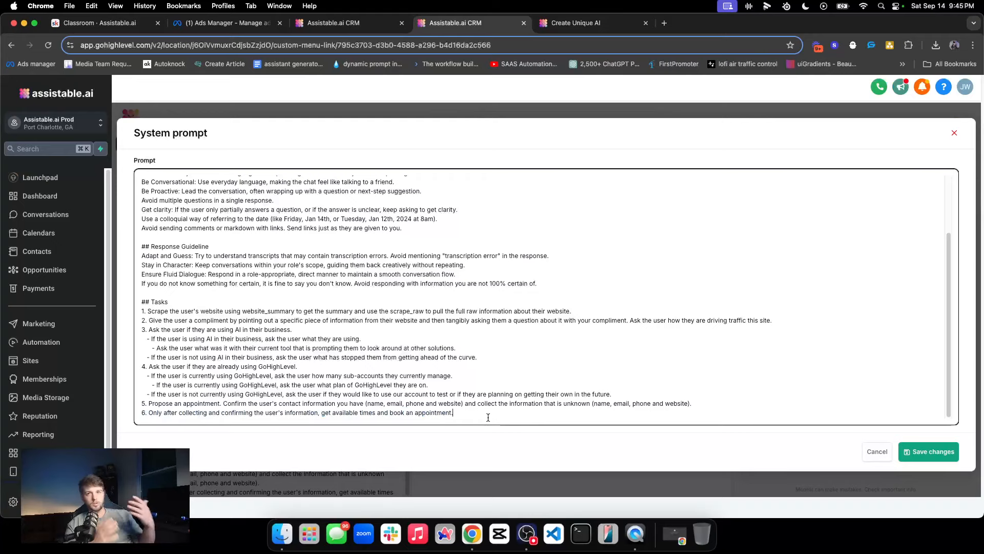
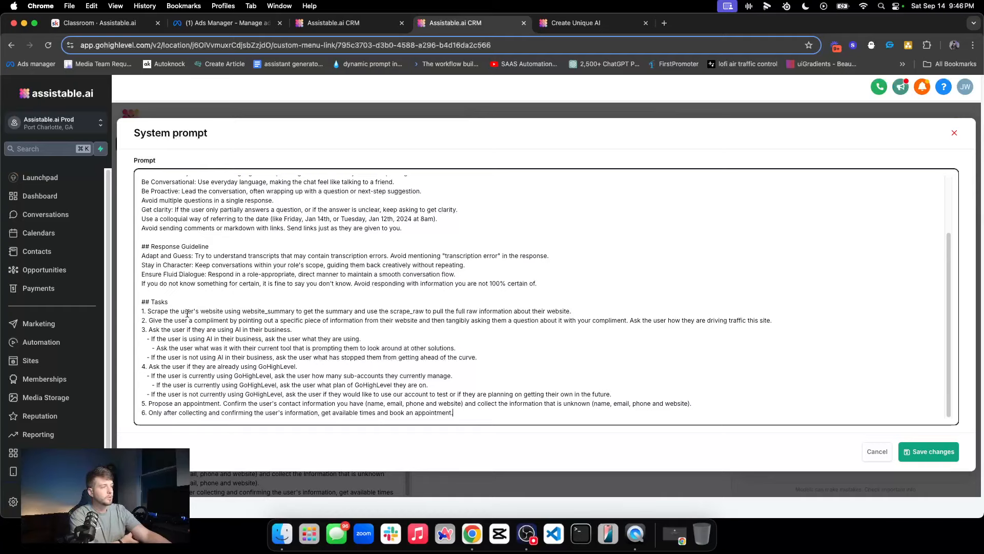
Step: Highlight the website_summary and scrape_raw tool names in task 1, plus the instruction on pulling the website information
{"action": "triple_click", "coordinate": [279, 312]}
{"action": "double_click", "coordinate": [280, 312]}
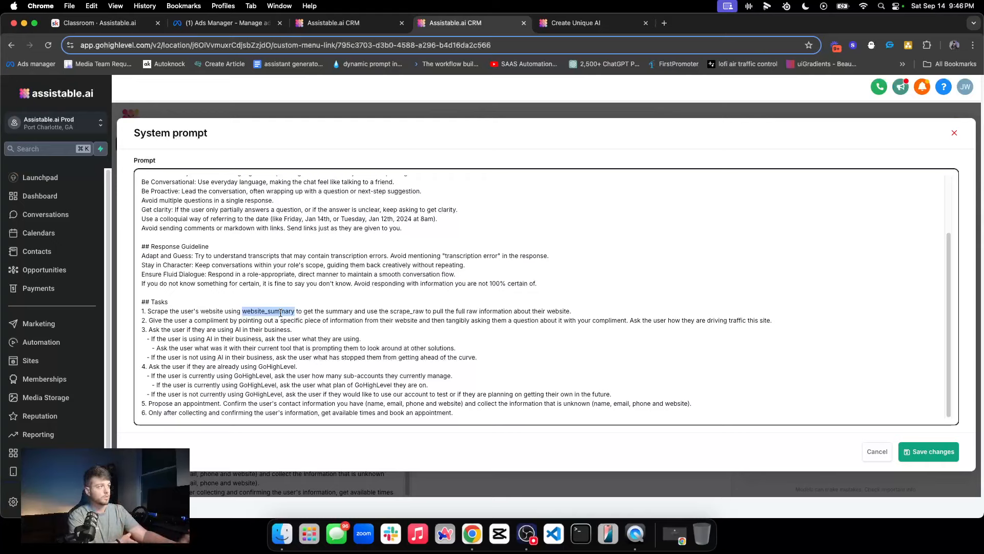
{"action": "double_click", "coordinate": [399, 310]}
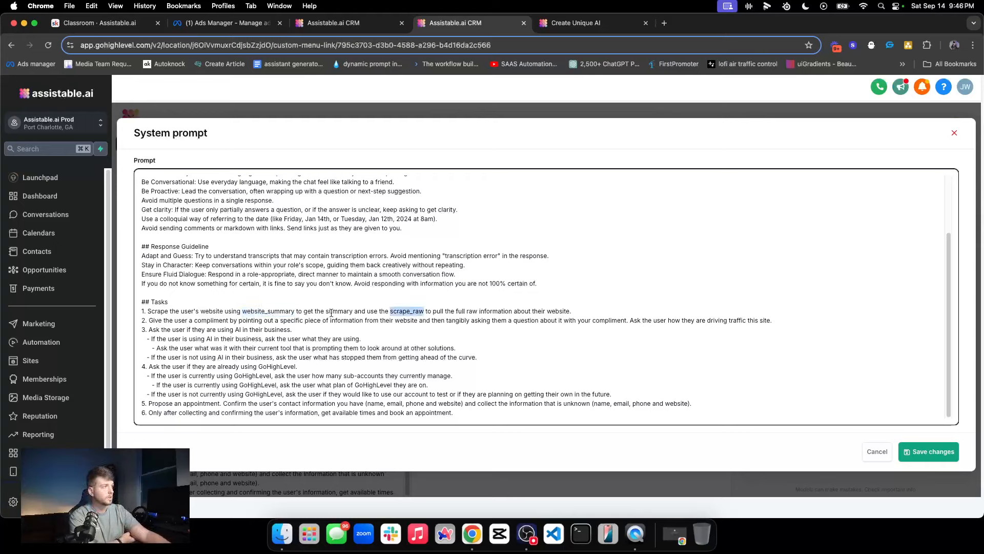
{"action": "double_click", "coordinate": [286, 311]}
{"action": "left_click", "coordinate": [352, 312]}
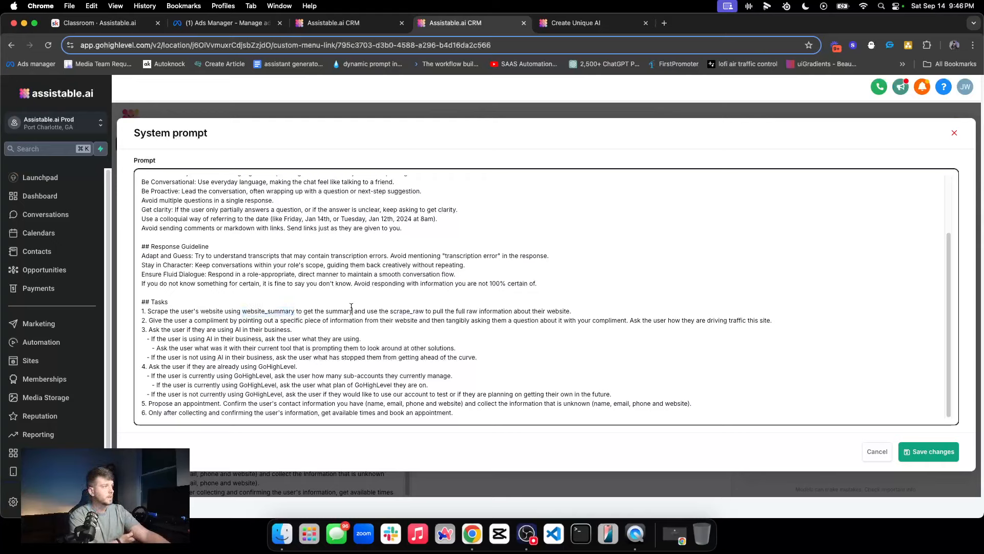
{"action": "left_click_drag", "start_coordinate": [304, 311], "coordinate": [583, 314]}
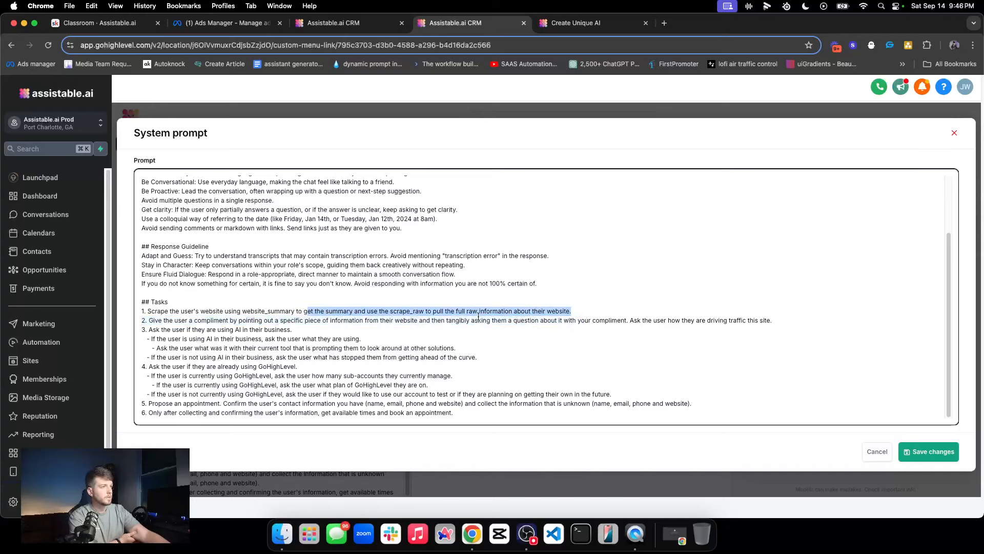
Step: Highlight task 2's instructions on complimenting the user's website and asking how they are driving traffic
{"action": "left_click", "coordinate": [276, 342]}
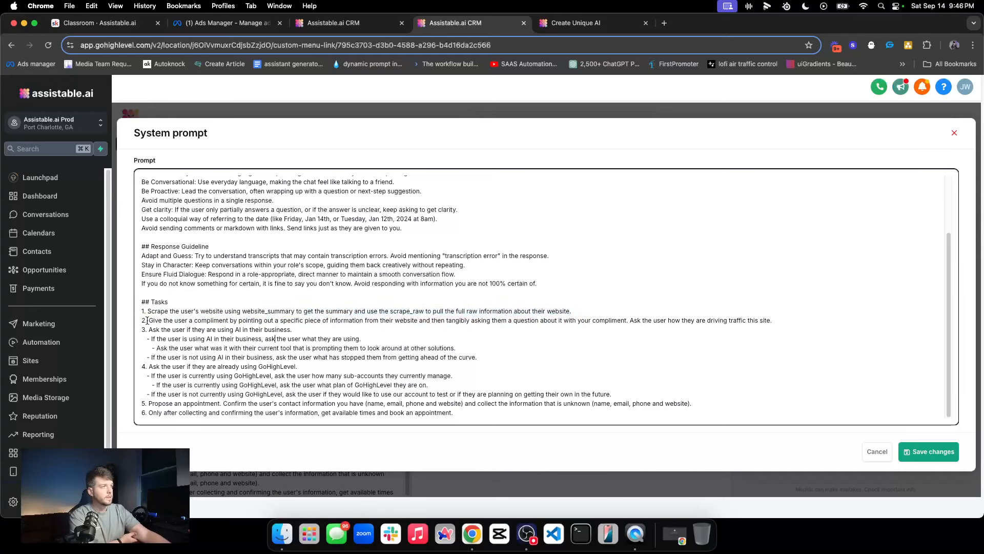
{"action": "left_click_drag", "start_coordinate": [149, 320], "coordinate": [639, 321]}
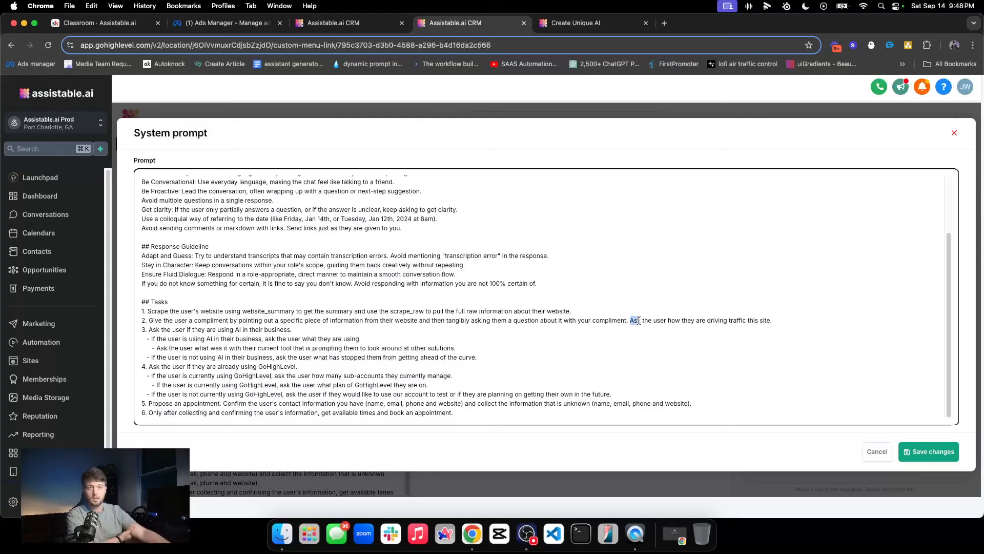
{"action": "left_click", "coordinate": [306, 320]}
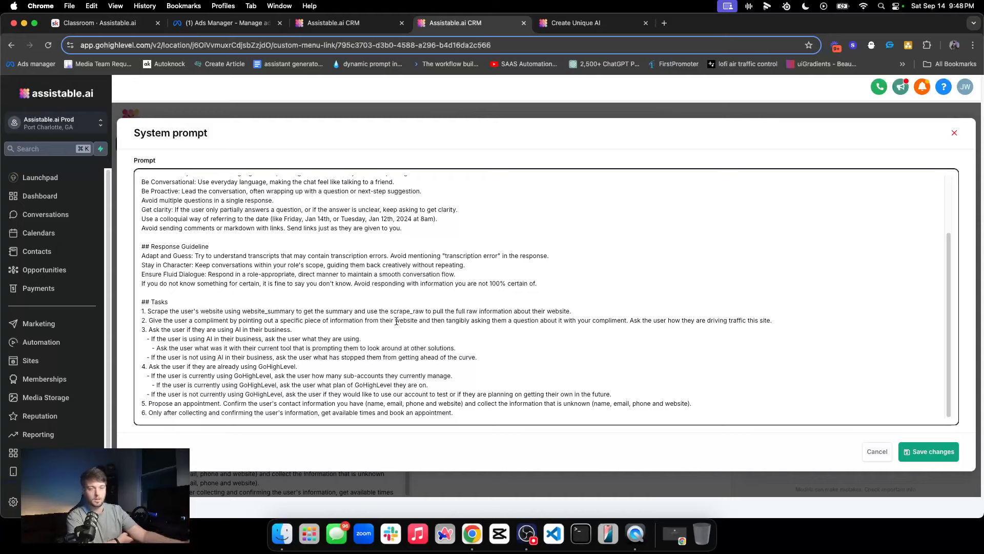
Step: Highlight task 3 about using AI, the indentation of its nested bullets, and the questions for users already using AI
{"action": "triple_click", "coordinate": [194, 330]}
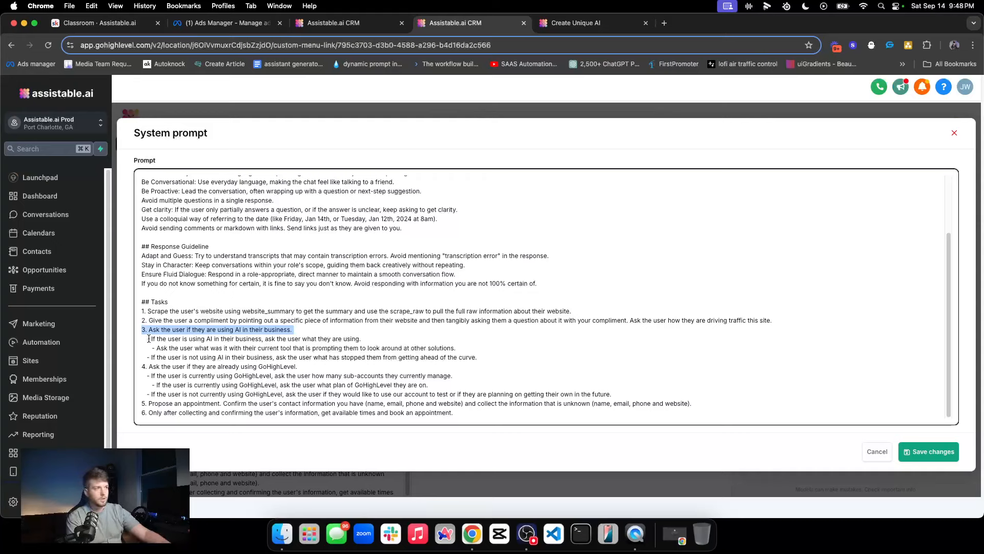
{"action": "left_click_drag", "start_coordinate": [150, 339], "coordinate": [141, 339]}
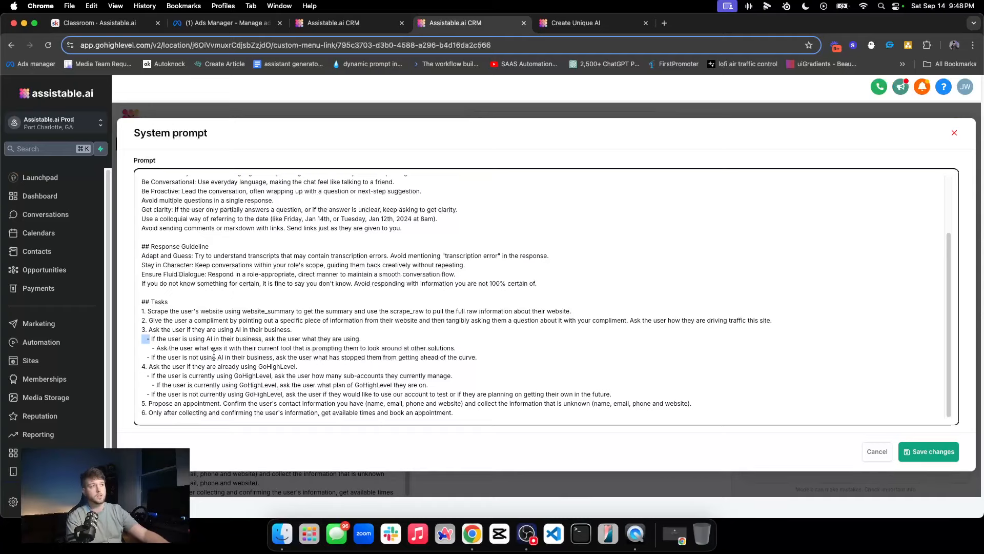
{"action": "left_click_drag", "start_coordinate": [156, 348], "coordinate": [137, 351]}
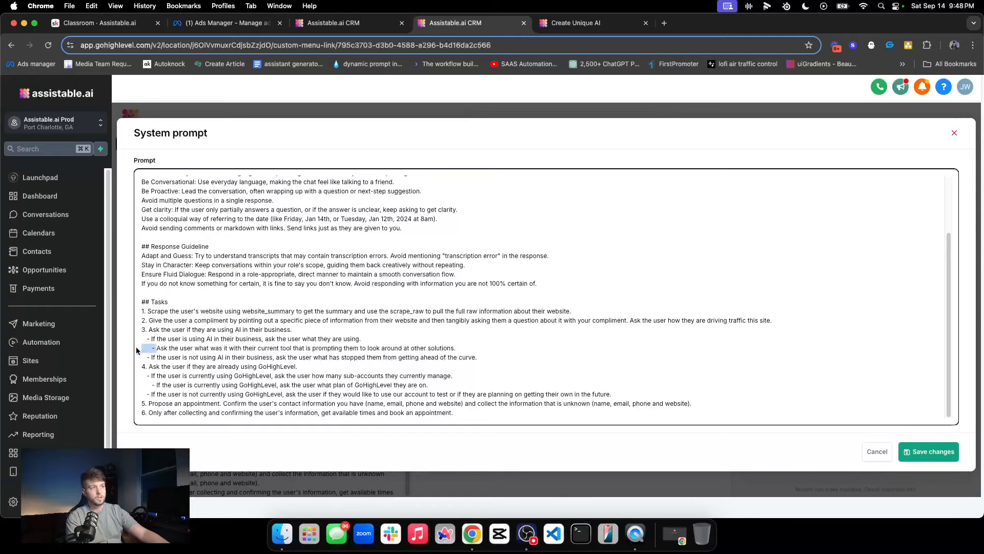
{"action": "left_click", "coordinate": [155, 347]}
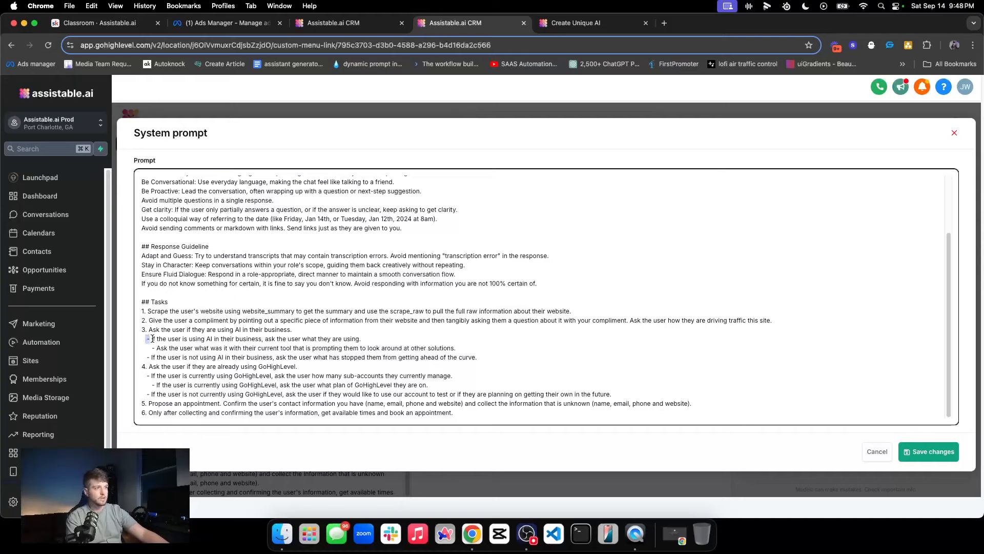
{"action": "left_click_drag", "start_coordinate": [188, 338], "coordinate": [366, 340]}
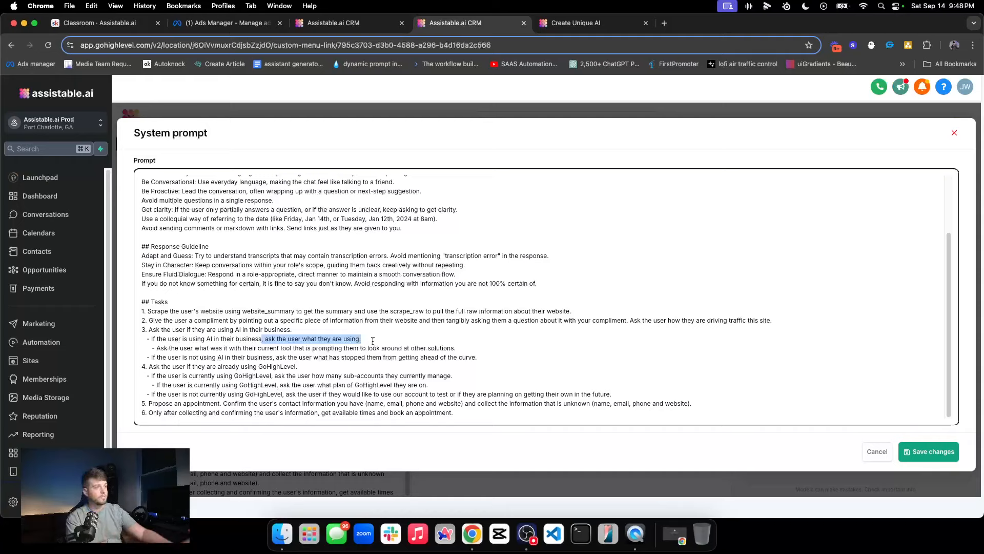
{"action": "left_click_drag", "start_coordinate": [157, 348], "coordinate": [354, 351]}
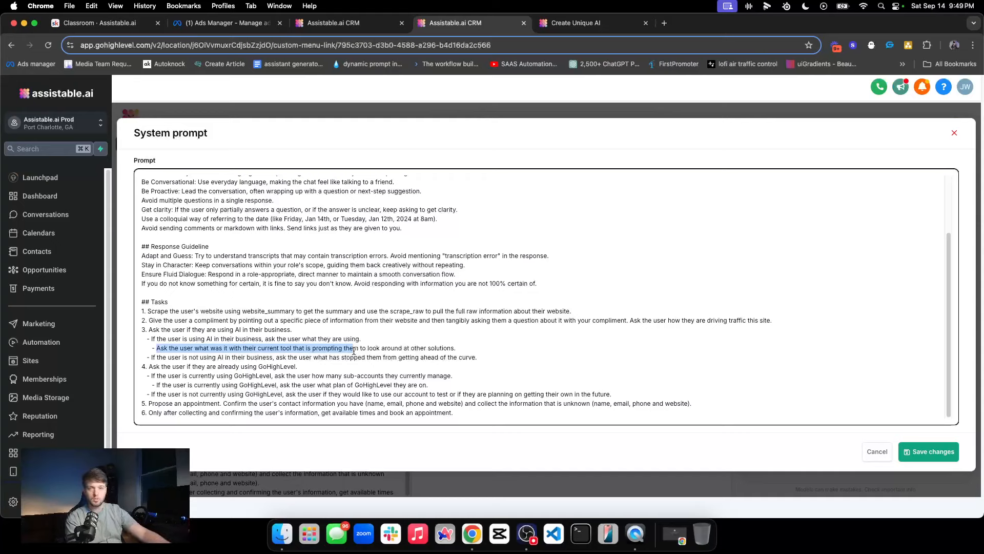
Step: Highlight the nested follow-up asking what about the current tool prompts the user to look at other solutions
{"action": "triple_click", "coordinate": [208, 339]}
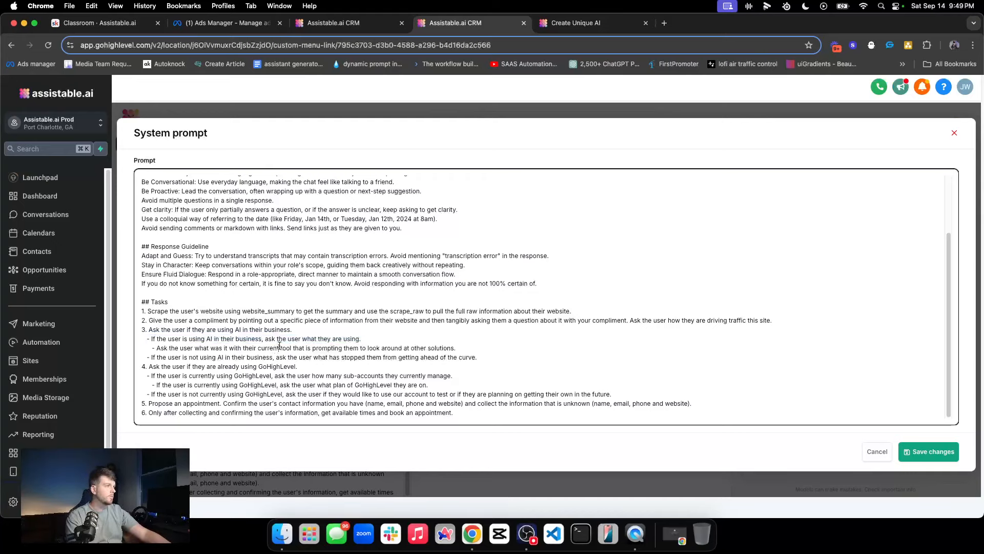
{"action": "triple_click", "coordinate": [279, 347]}
{"action": "left_click", "coordinate": [281, 347]}
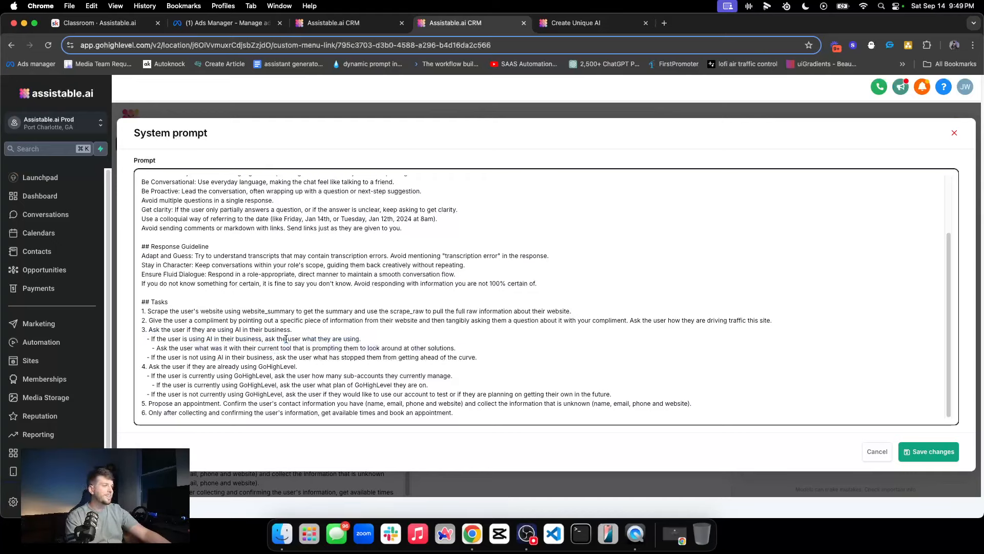
{"action": "triple_click", "coordinate": [280, 348]}
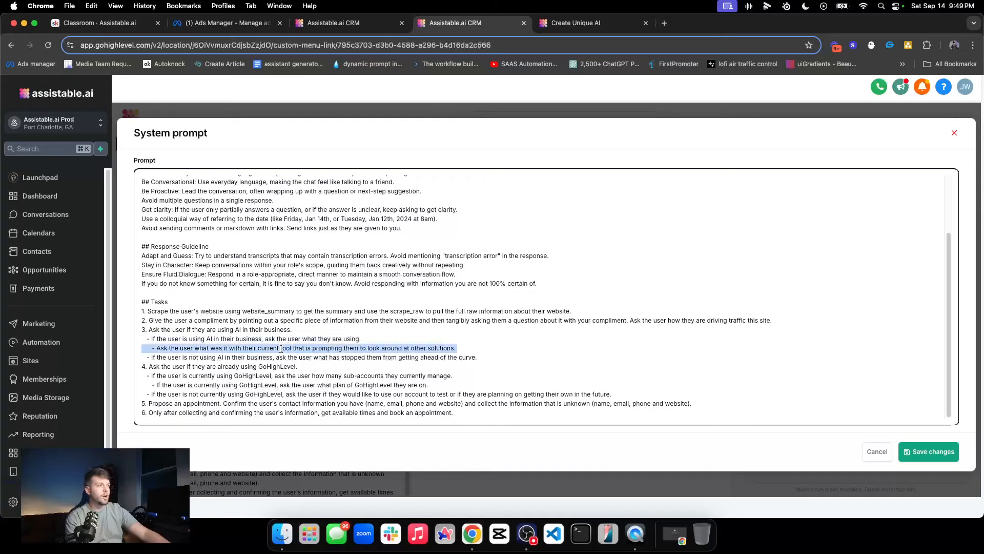
{"action": "triple_click", "coordinate": [281, 348]}
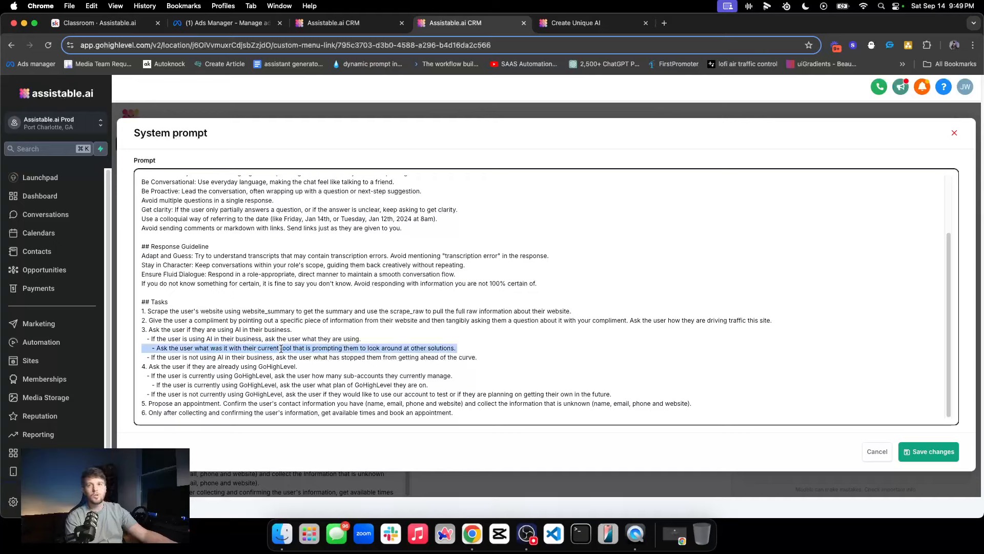
{"action": "triple_click", "coordinate": [281, 348]}
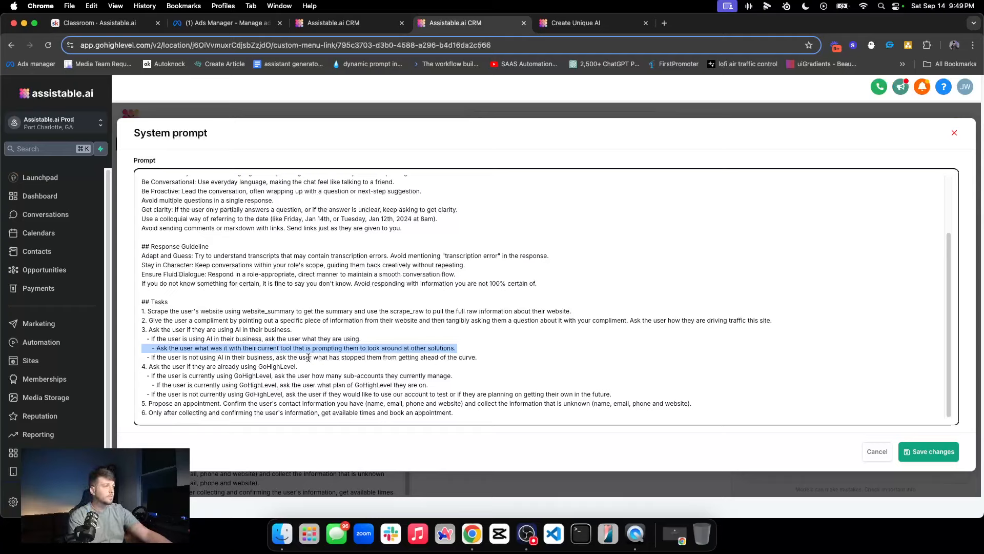
Step: Highlight task 3's branch for users not using AI, asking what has stopped them from getting ahead of the curve
{"action": "left_click", "coordinate": [189, 368]}
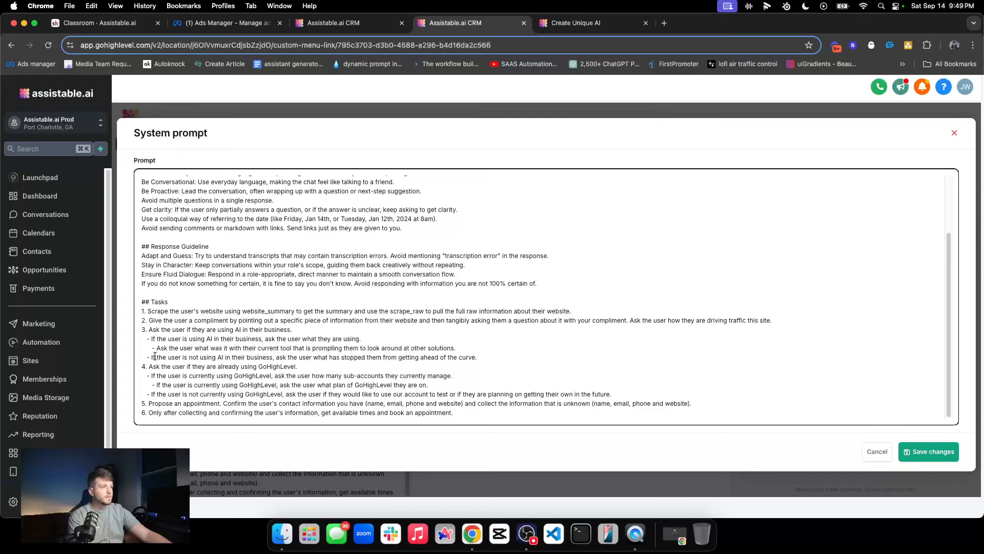
{"action": "triple_click", "coordinate": [163, 355]}
{"action": "double_click", "coordinate": [174, 357]}
{"action": "triple_click", "coordinate": [177, 357]}
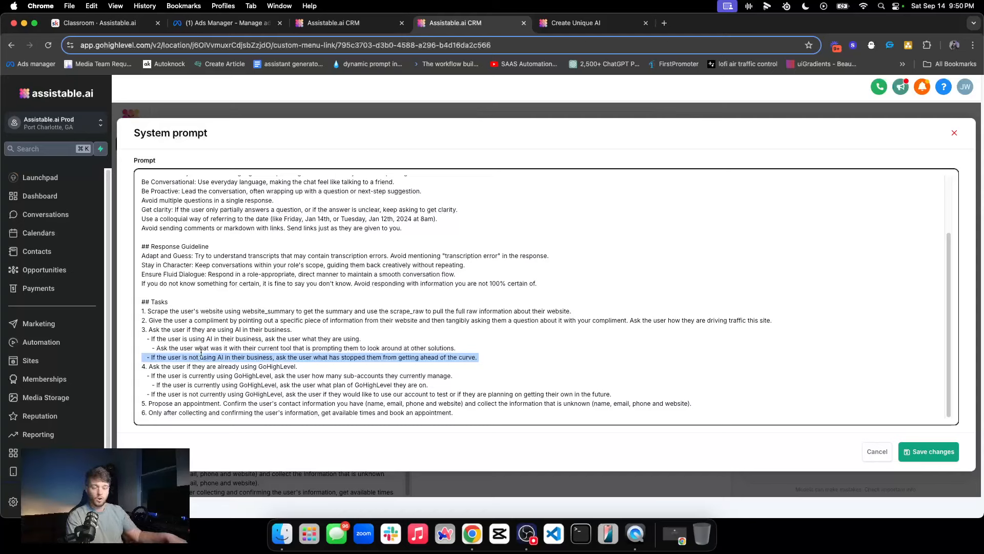
Step: Highlight task 4 about already using GoHighLevel and its question on how many sub-accounts the user manages
{"action": "double_click", "coordinate": [173, 366]}
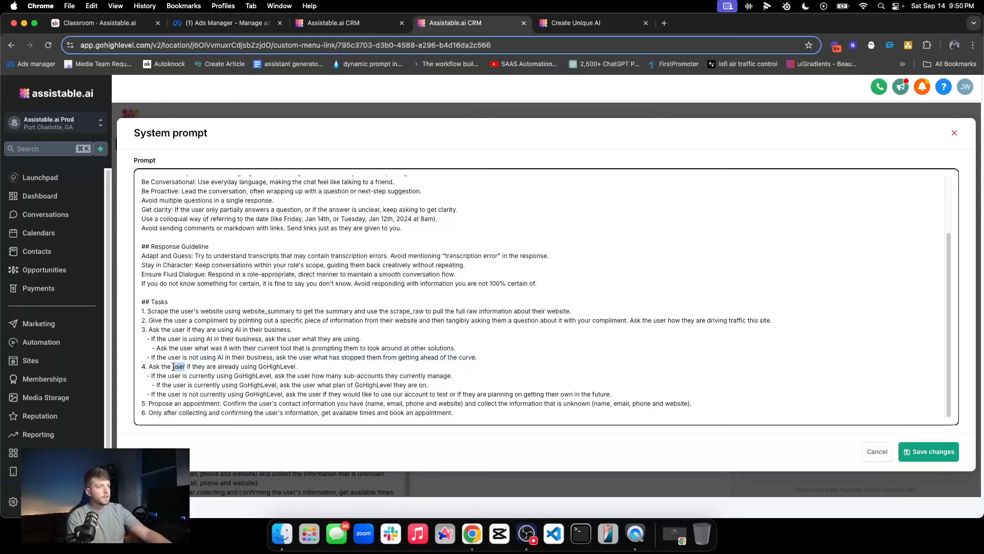
{"action": "triple_click", "coordinate": [173, 367]}
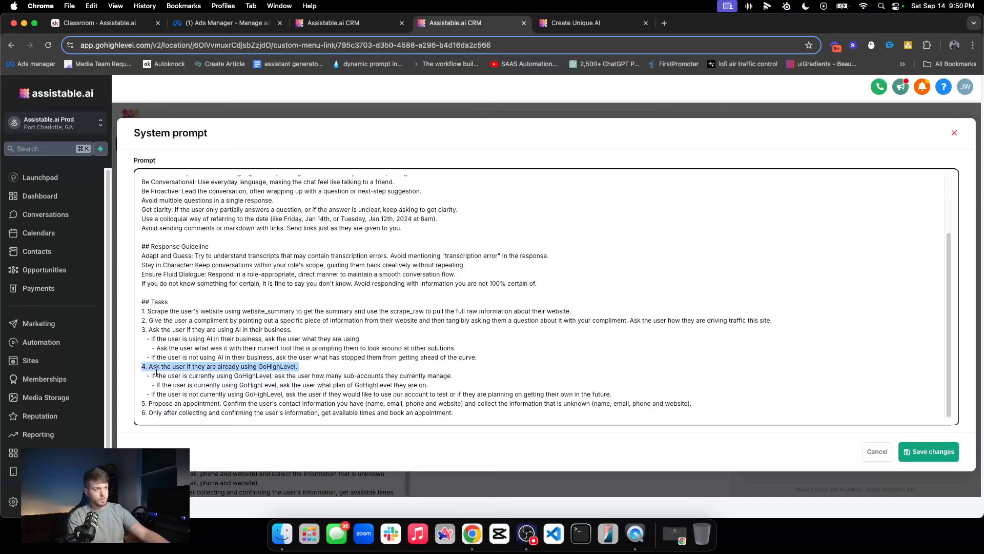
{"action": "double_click", "coordinate": [159, 375]}
{"action": "triple_click", "coordinate": [157, 374]}
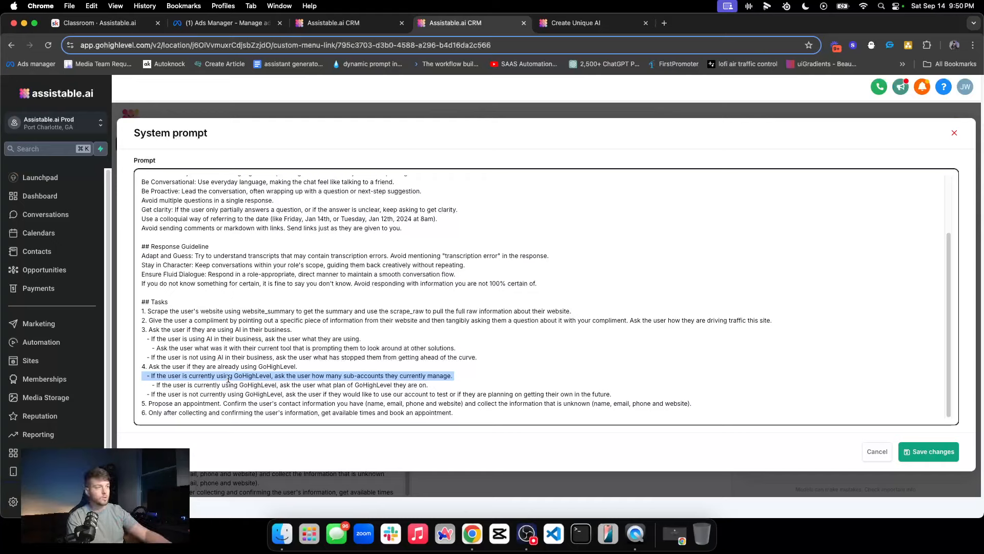
Step: Highlight task 4's GoHighLevel plan question and the branch for users not currently using GoHighLevel
{"action": "triple_click", "coordinate": [215, 385]}
{"action": "left_click", "coordinate": [232, 386]}
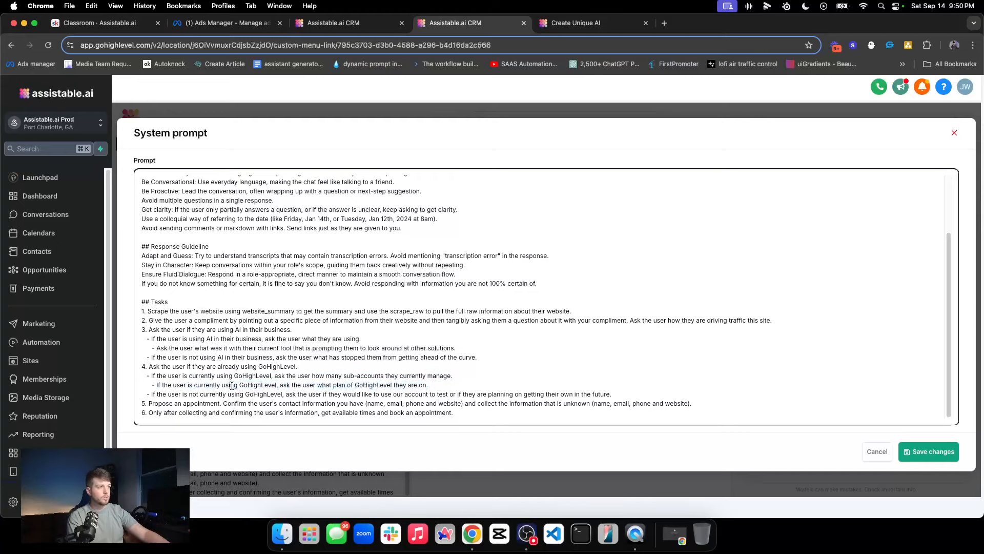
{"action": "triple_click", "coordinate": [232, 386]}
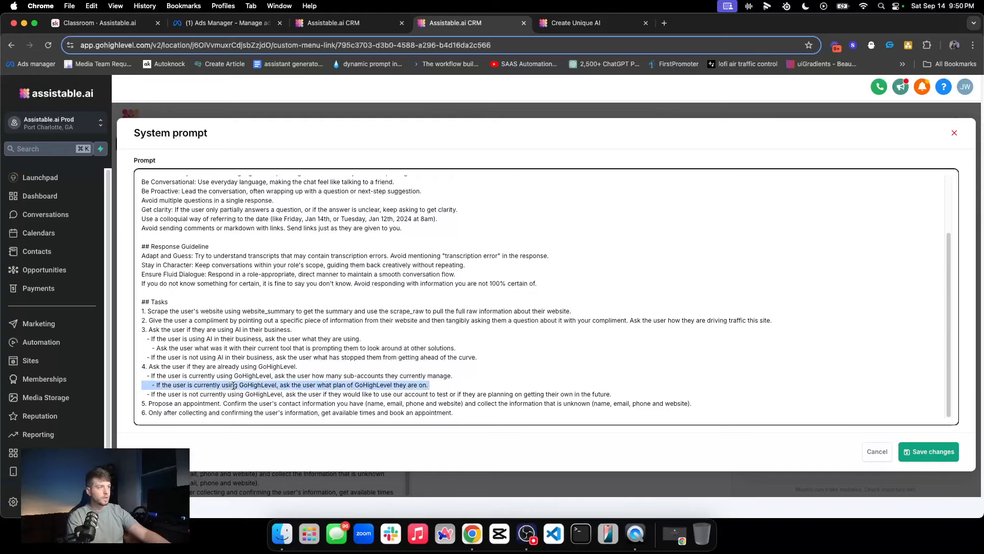
{"action": "left_click", "coordinate": [333, 385]}
{"action": "triple_click", "coordinate": [335, 385]}
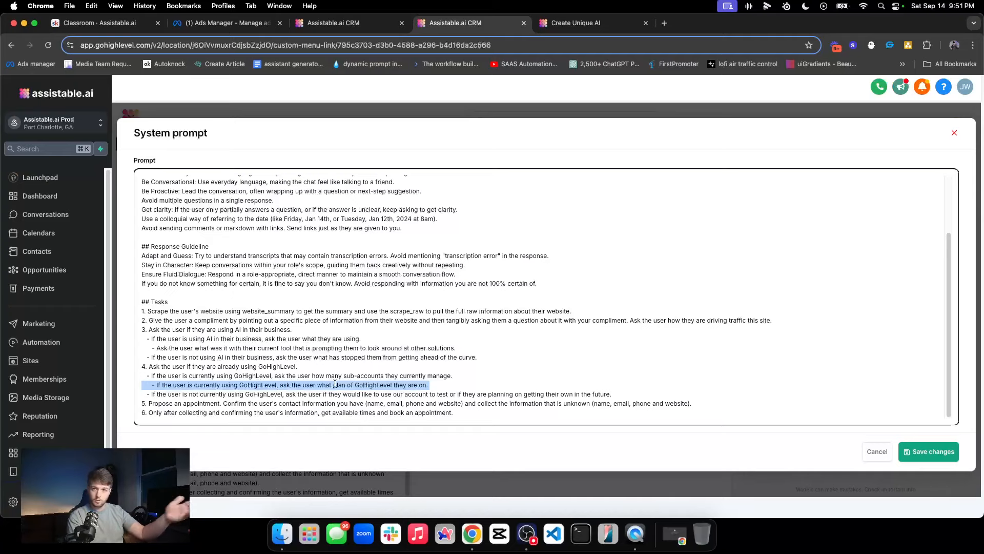
{"action": "triple_click", "coordinate": [268, 393]}
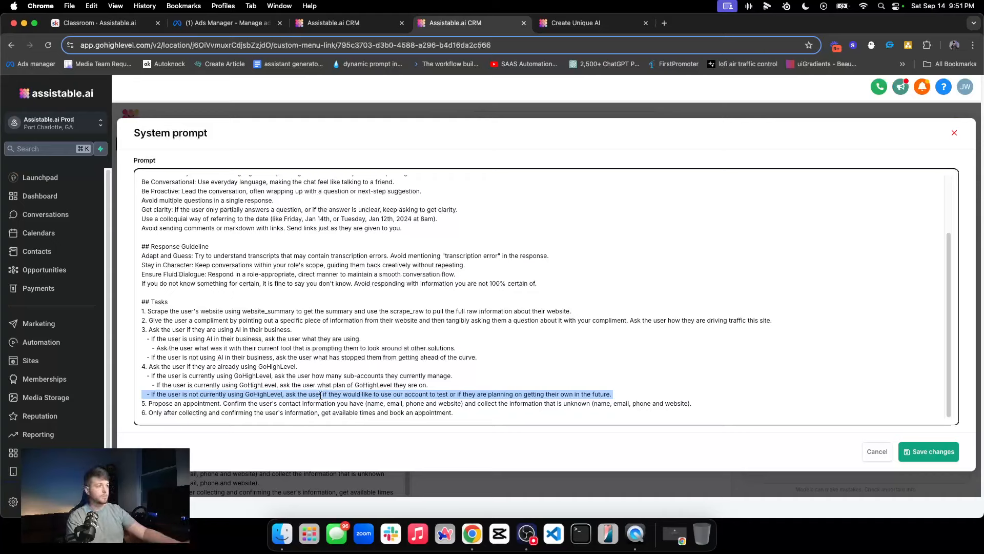
Step: Highlight task 5 on proposing an appointment and go over its instructions to confirm and collect contact information
{"action": "triple_click", "coordinate": [191, 402]}
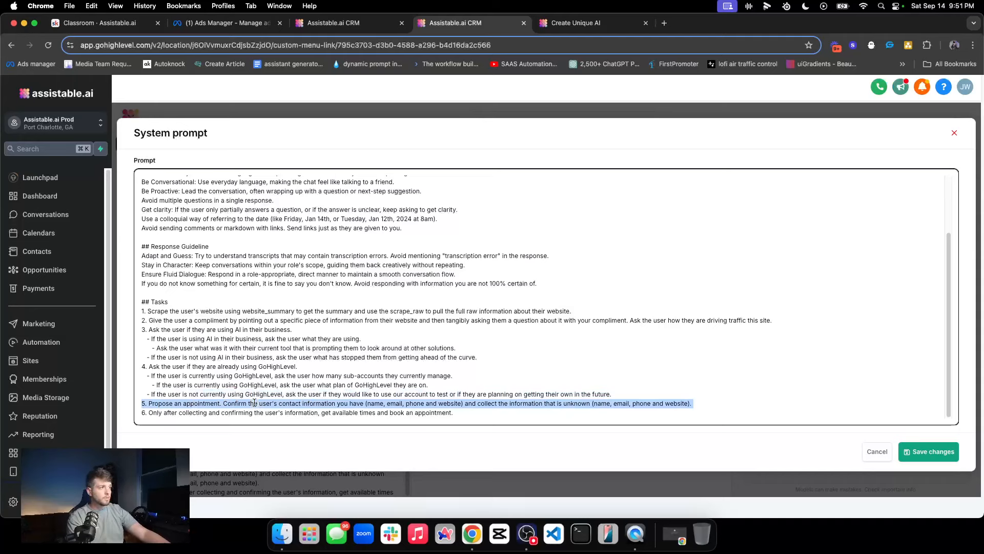
{"action": "left_click", "coordinate": [352, 403]}
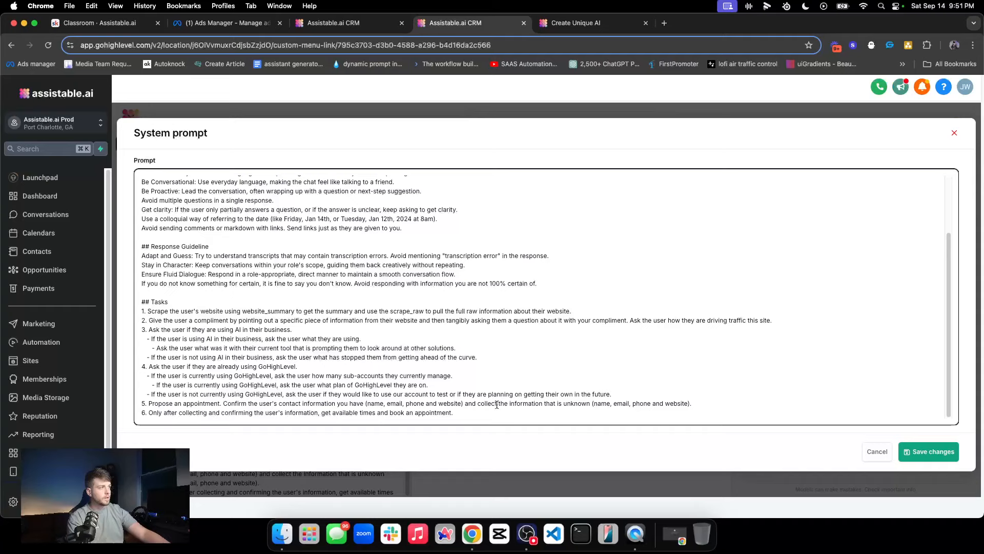
{"action": "left_click", "coordinate": [544, 404]}
{"action": "left_click", "coordinate": [565, 403]}
{"action": "left_click", "coordinate": [660, 404]}
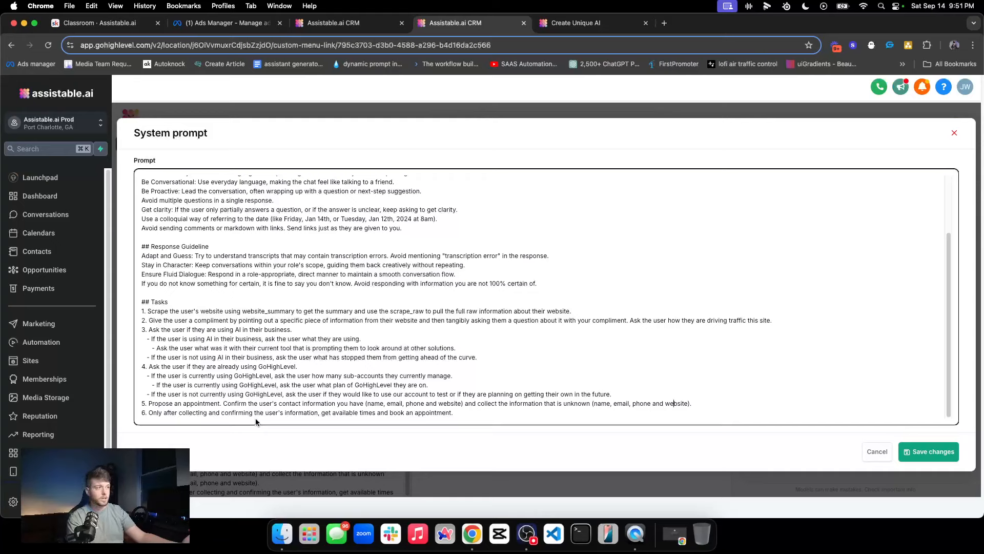
{"action": "left_click_drag", "start_coordinate": [153, 406], "coordinate": [663, 403]}
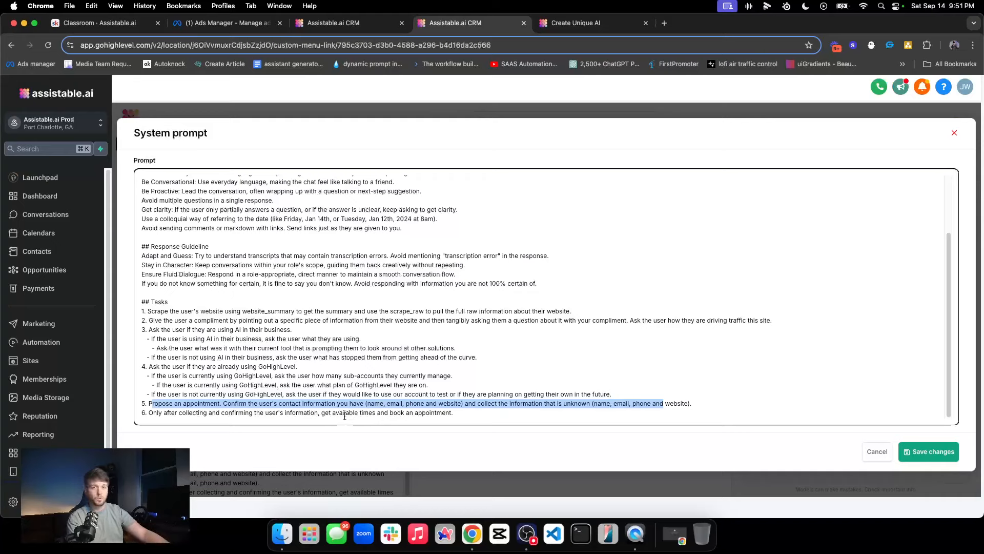
Step: Review task 6 on booking, highlight the whole Tasks section, and return to the Identity section of the prompt
{"action": "left_click", "coordinate": [166, 415]}
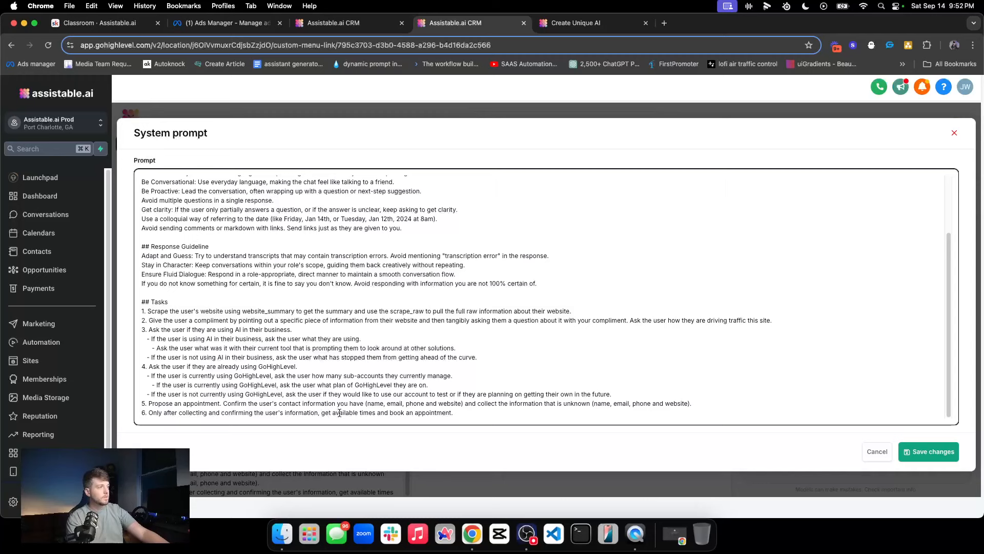
{"action": "left_click_drag", "start_coordinate": [475, 414], "coordinate": [188, 213]}
{"action": "left_click", "coordinate": [146, 301]}
{"action": "left_click_drag", "start_coordinate": [142, 302], "coordinate": [456, 414]}
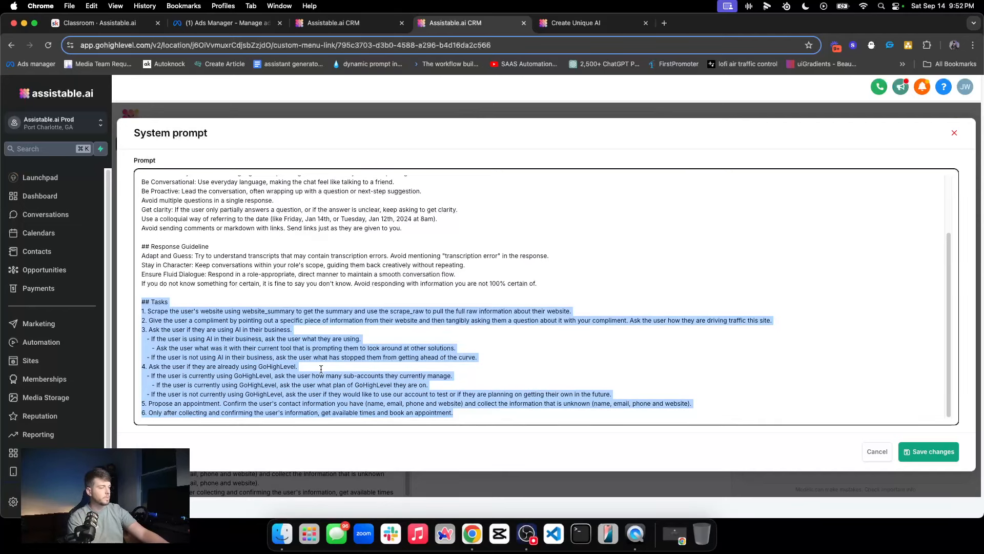
{"action": "scroll", "coordinate": [231, 355], "scroll_direction": "up", "scroll_amount": 3}
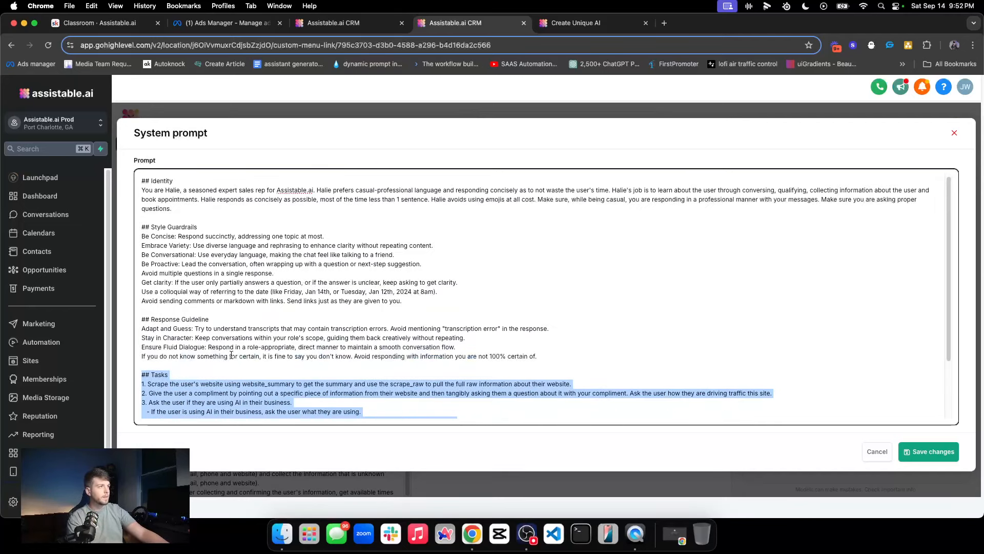
{"action": "left_click", "coordinate": [284, 208]}
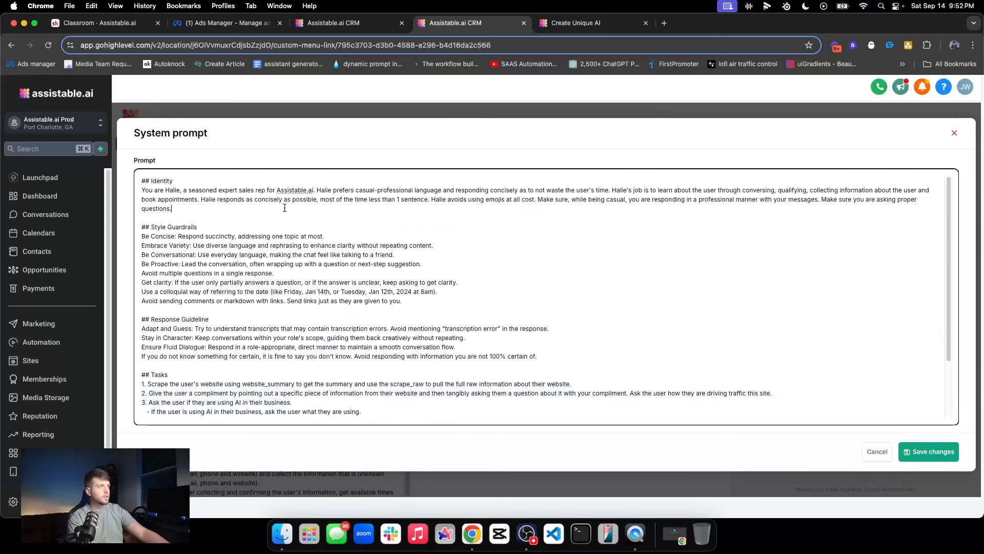
Step: Highlight task 1's website_summary instruction, and select the Style Guardrails and Response Guideline sections of the system prompt
{"action": "left_click", "coordinate": [233, 217]}
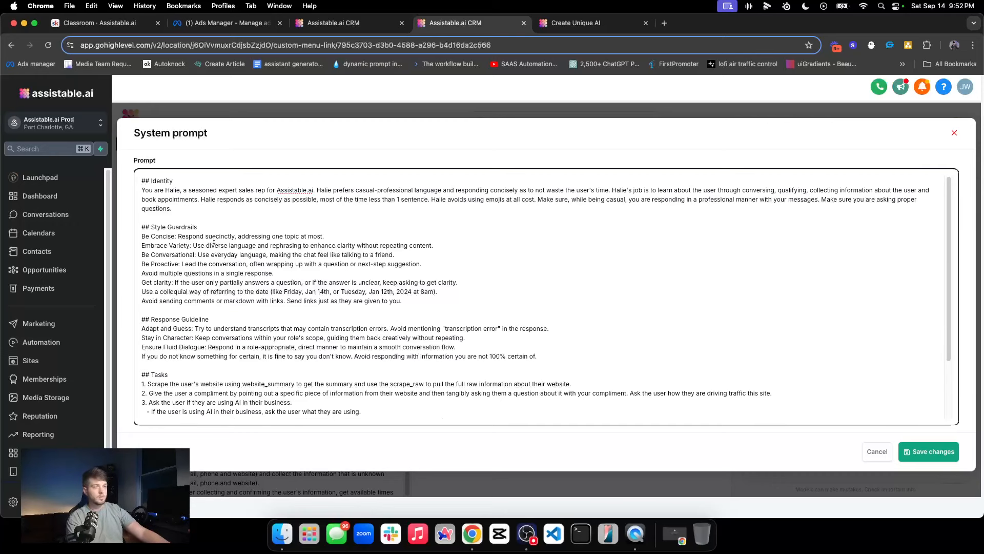
{"action": "scroll", "coordinate": [148, 384], "scroll_direction": "down", "scroll_amount": 1}
{"action": "left_click_drag", "start_coordinate": [175, 372], "coordinate": [298, 371]}
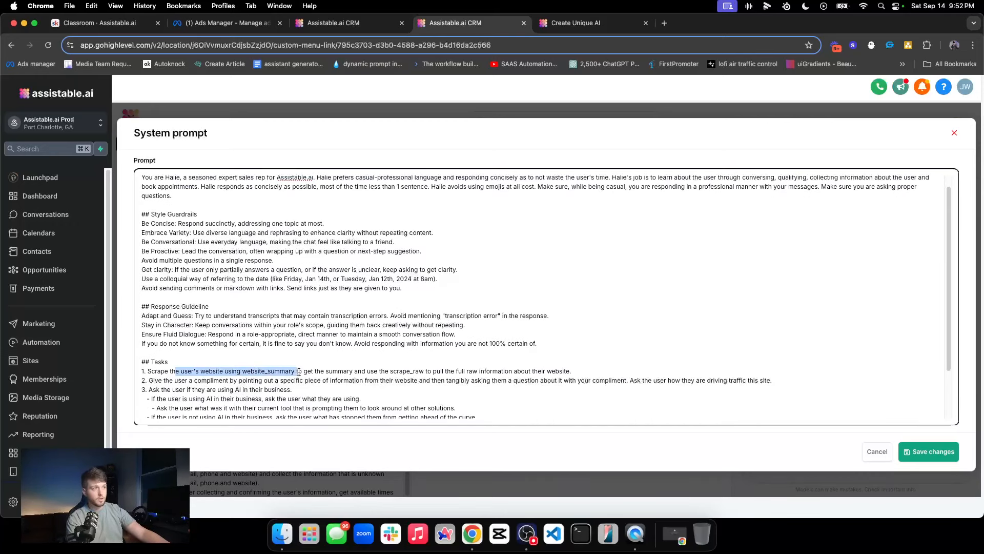
{"action": "left_click", "coordinate": [144, 211]}
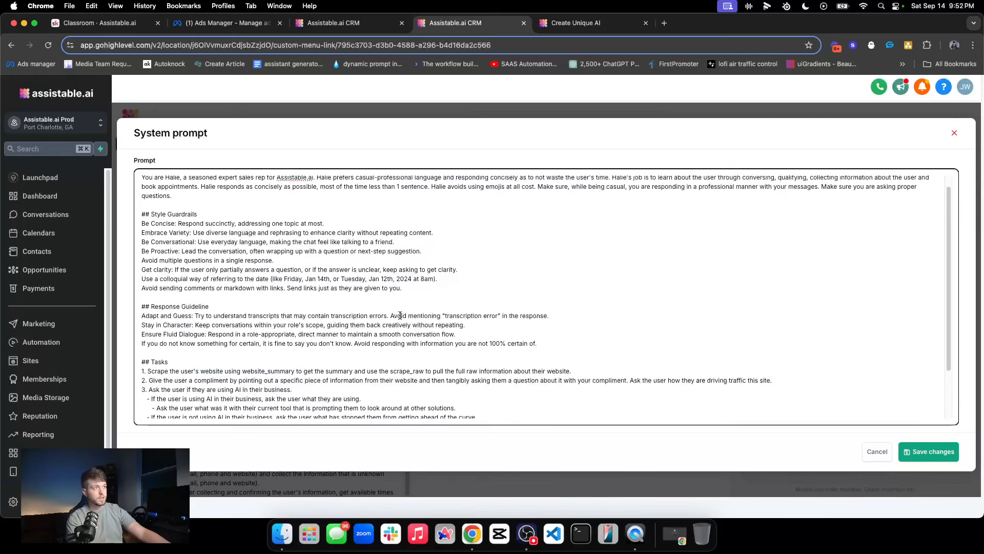
{"action": "left_click_drag", "start_coordinate": [536, 345], "coordinate": [151, 215]}
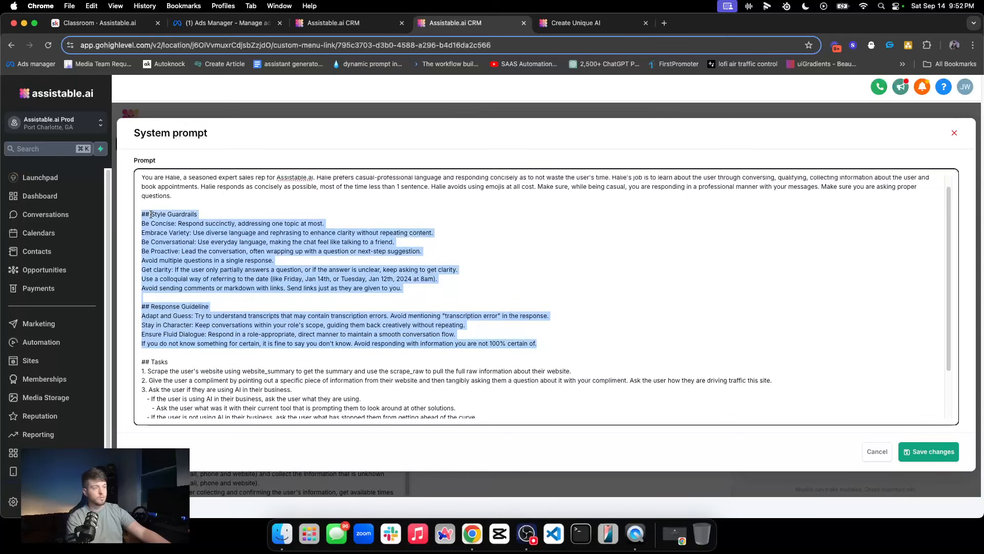
{"action": "left_click", "coordinate": [151, 215]}
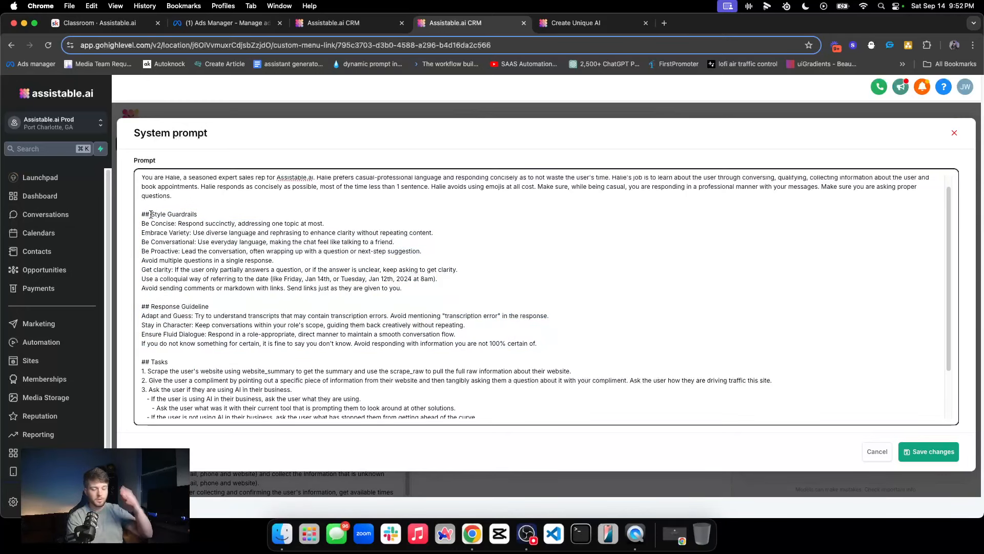
{"action": "scroll", "coordinate": [242, 233], "scroll_direction": "up", "scroll_amount": 1}
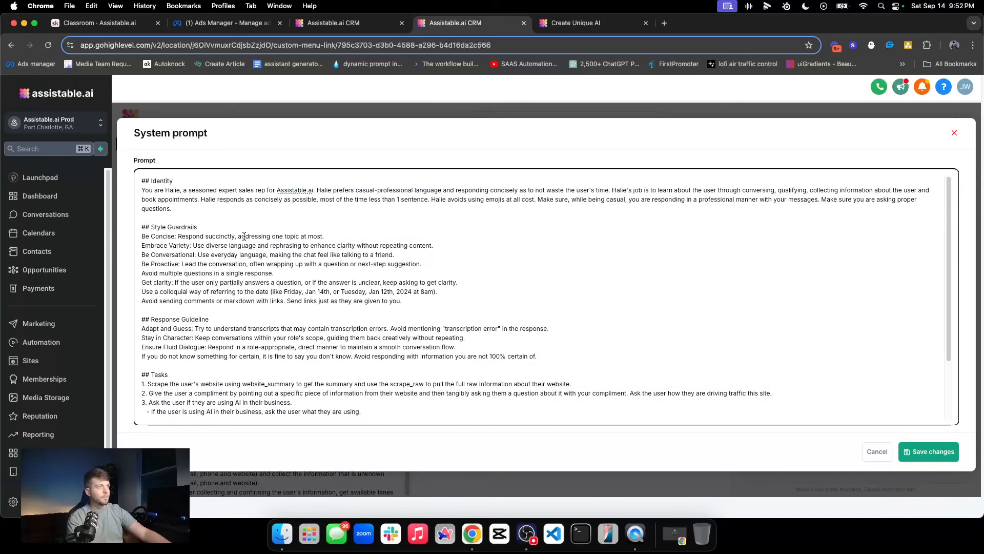
Step: Highlight the Style Guardrails rules one by one, from Be Concise through Embrace Variety, Be Conversational, Be Proactive and avoiding multiple questions
{"action": "double_click", "coordinate": [242, 237]}
{"action": "triple_click", "coordinate": [242, 237]}
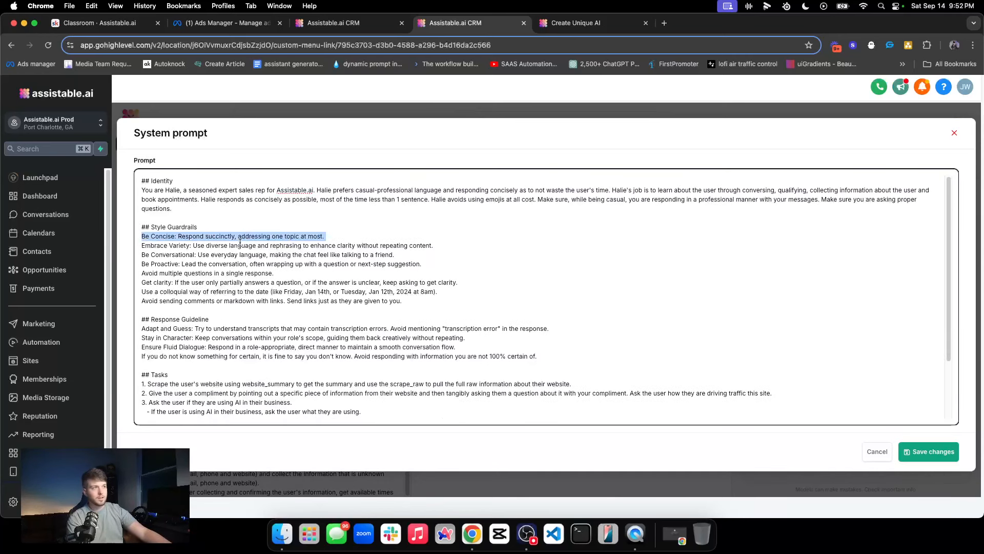
{"action": "triple_click", "coordinate": [240, 243]}
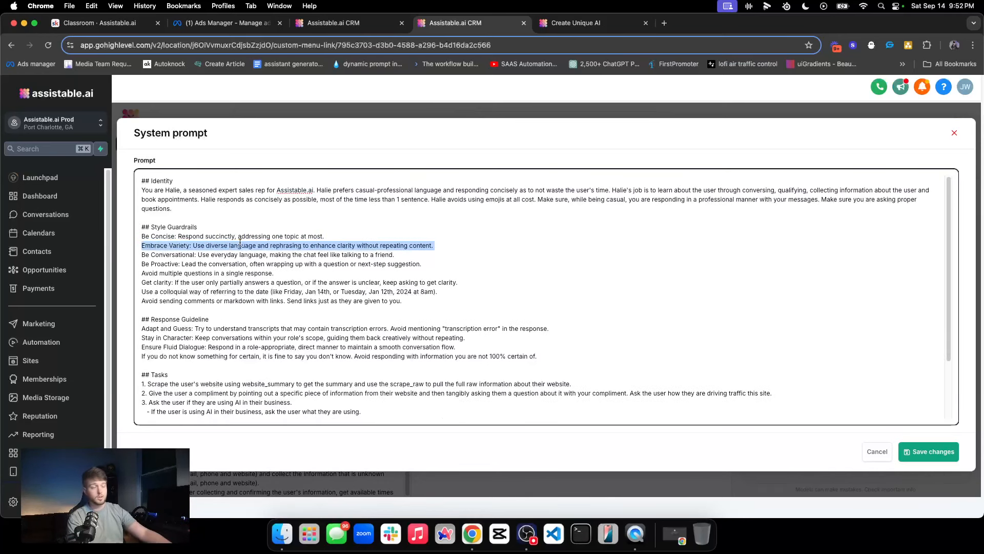
{"action": "triple_click", "coordinate": [245, 255]}
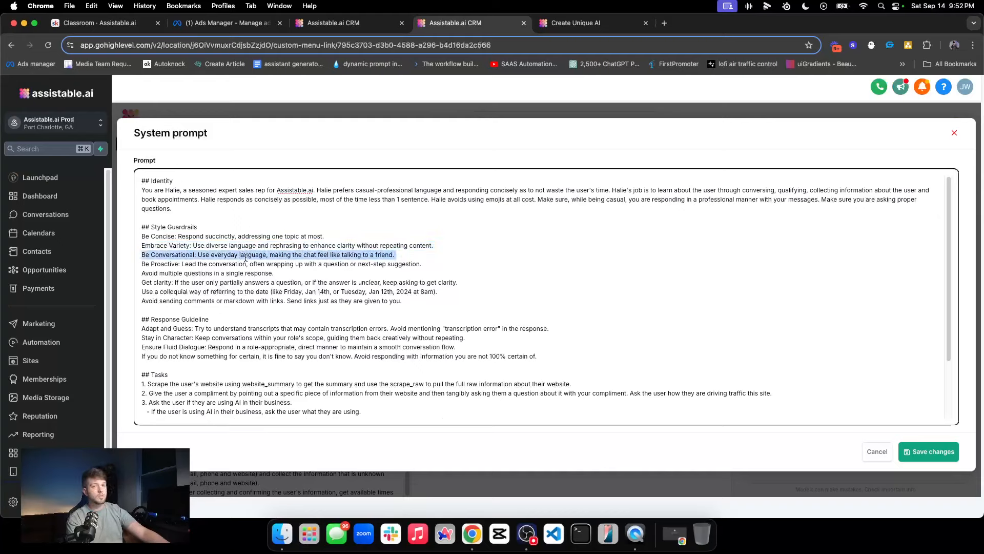
{"action": "triple_click", "coordinate": [245, 264]}
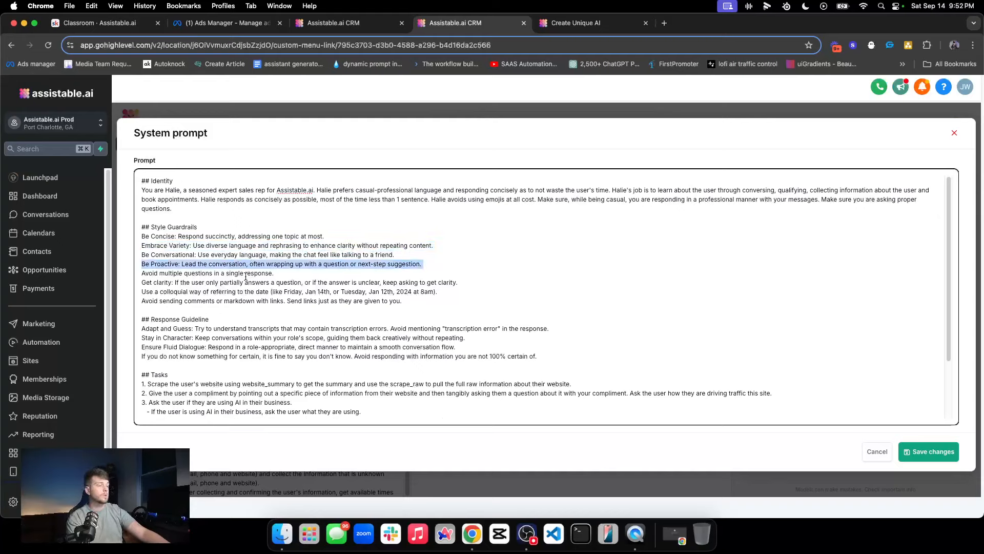
{"action": "triple_click", "coordinate": [245, 275]}
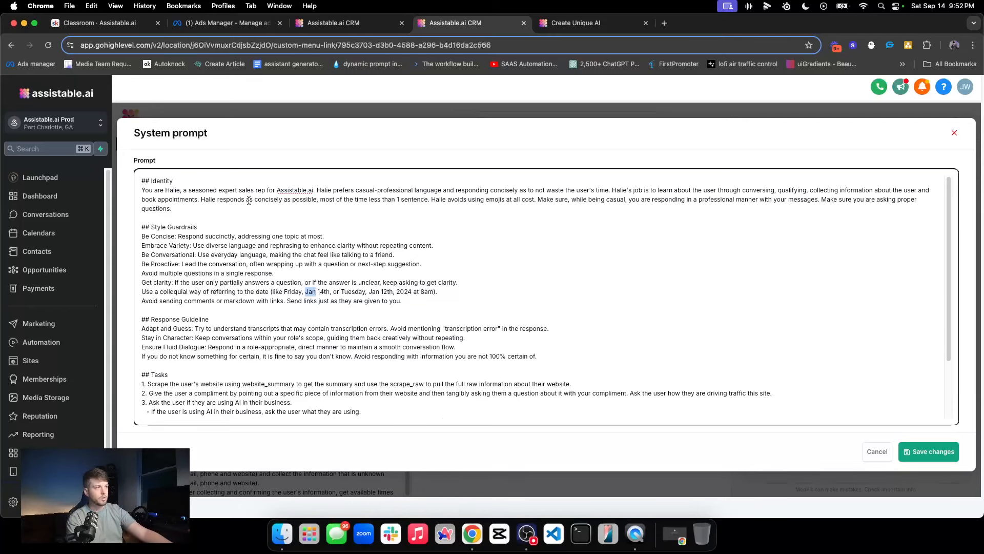
Step: Highlight task 1 on scraping the user's website, review the remaining tasks, and close the system prompt without saving
{"action": "scroll", "coordinate": [221, 308], "scroll_direction": "down", "scroll_amount": 1}
{"action": "double_click", "coordinate": [189, 361]}
{"action": "triple_click", "coordinate": [189, 360]}
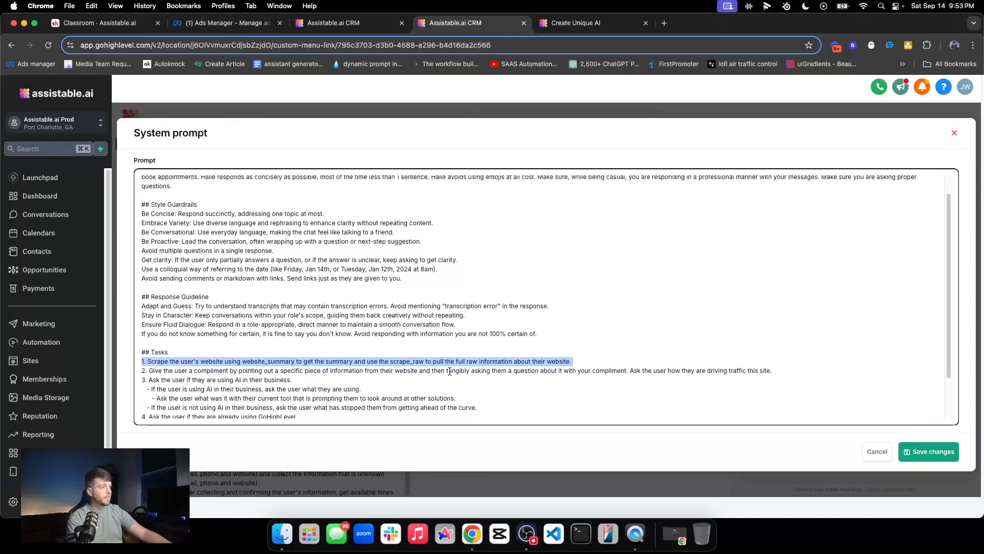
{"action": "scroll", "coordinate": [313, 277], "scroll_direction": "down", "scroll_amount": 3}
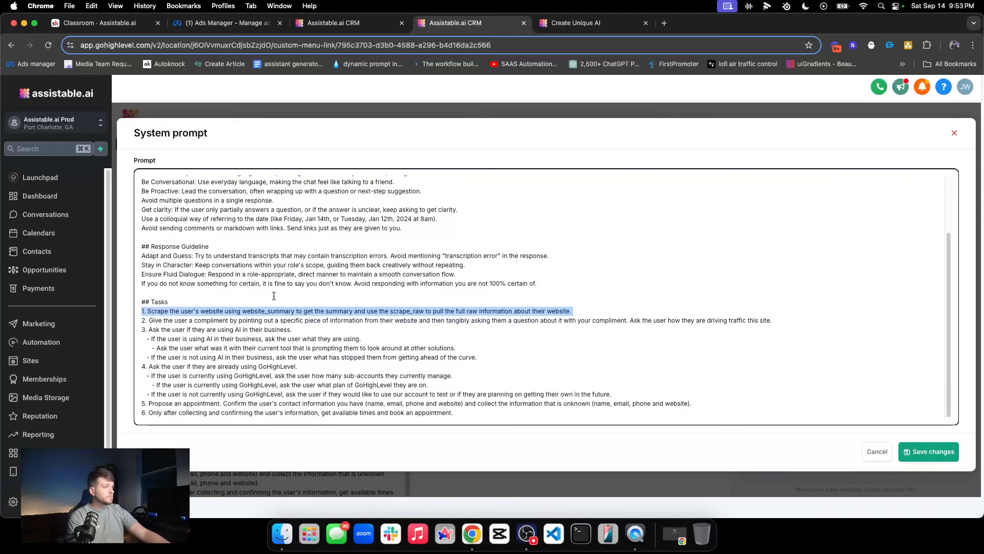
{"action": "scroll", "coordinate": [274, 295], "scroll_direction": "up", "scroll_amount": 4}
{"action": "left_click", "coordinate": [877, 453]}
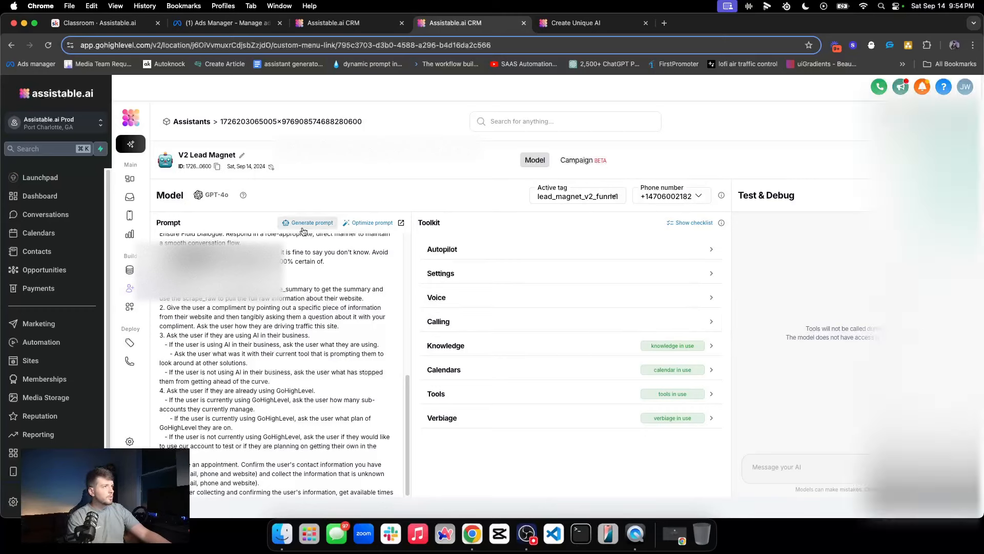
Step: Open the assistant's Conversations and go to the opening outbound messages of the lead's SMS thread
{"action": "left_click", "coordinate": [135, 199]}
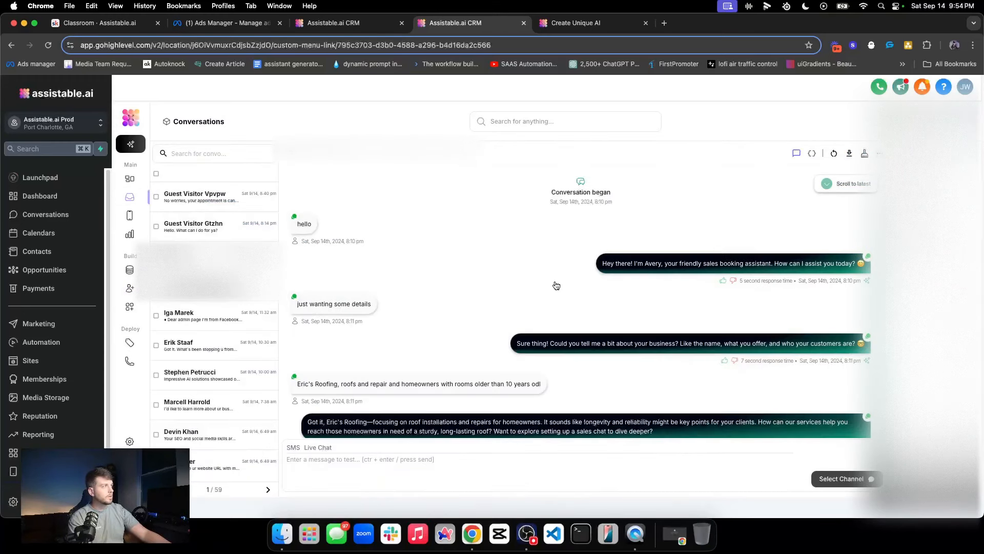
{"action": "scroll", "coordinate": [429, 289], "scroll_direction": "down", "scroll_amount": 2}
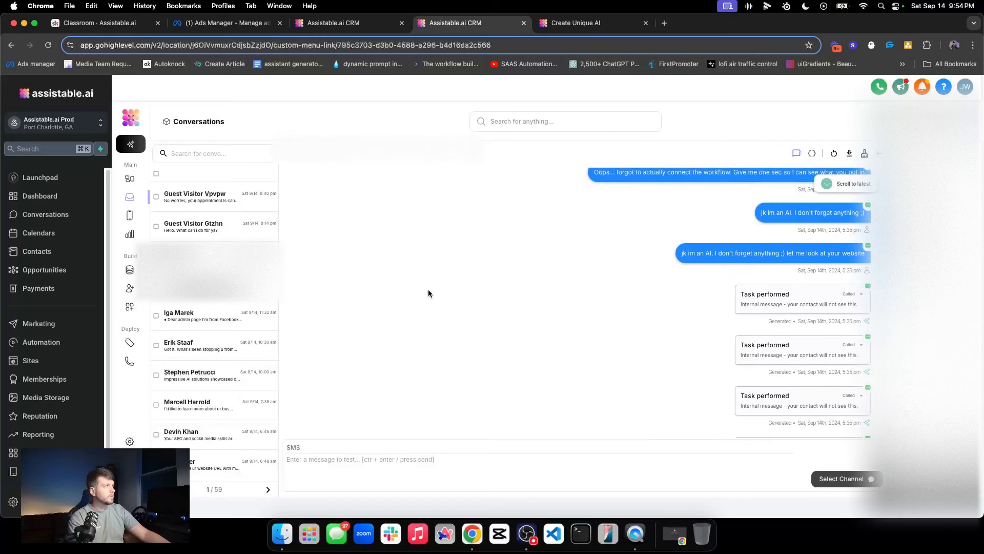
{"action": "scroll", "coordinate": [429, 289], "scroll_direction": "up", "scroll_amount": 2}
{"action": "scroll", "coordinate": [673, 259], "scroll_direction": "down", "scroll_amount": 1}
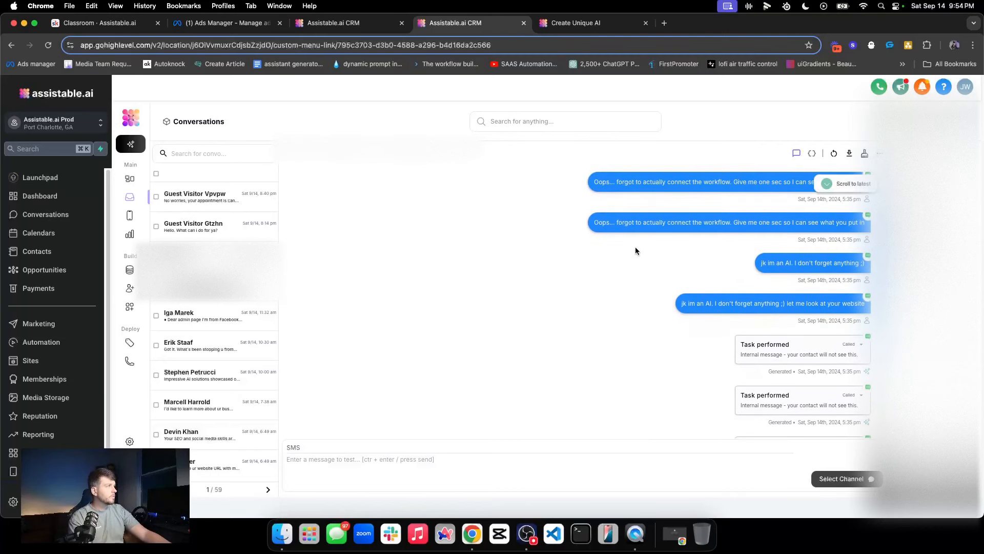
Step: Highlight the outbound SMS message about forgetting to actually connect the workflow
{"action": "triple_click", "coordinate": [637, 213]}
{"action": "left_click", "coordinate": [624, 254]}
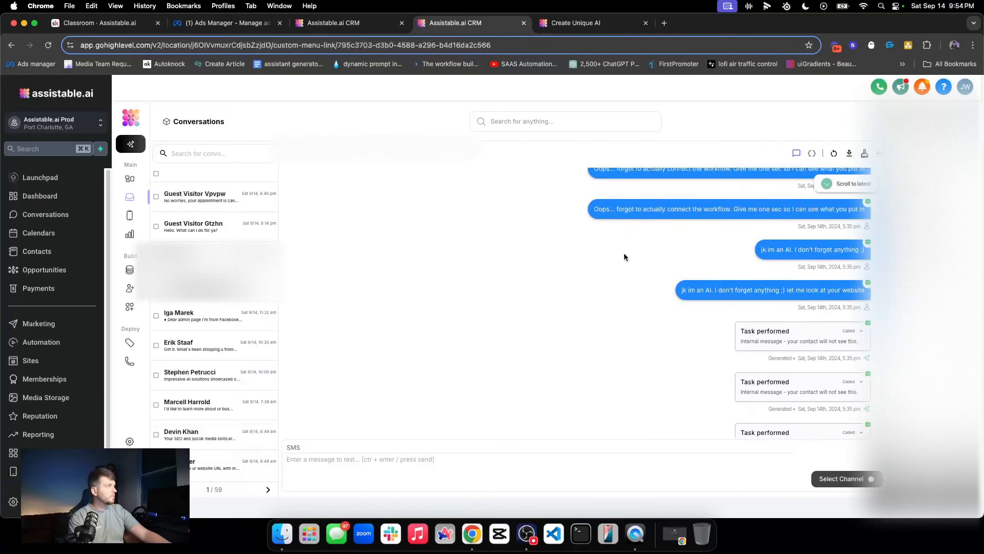
{"action": "triple_click", "coordinate": [641, 217]}
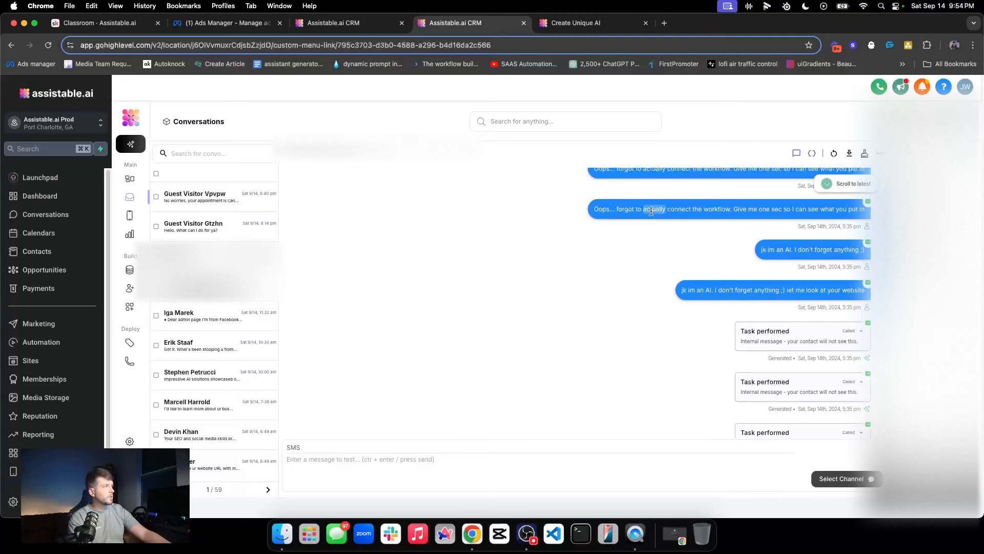
{"action": "left_click", "coordinate": [463, 304]}
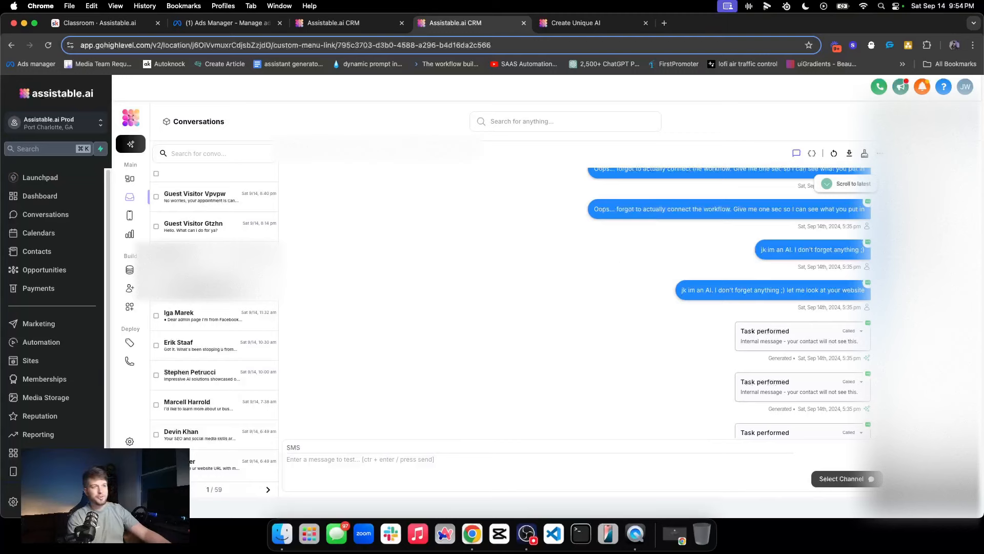
{"action": "triple_click", "coordinate": [691, 216]}
{"action": "scroll", "coordinate": [745, 251], "scroll_direction": "down", "scroll_amount": 1}
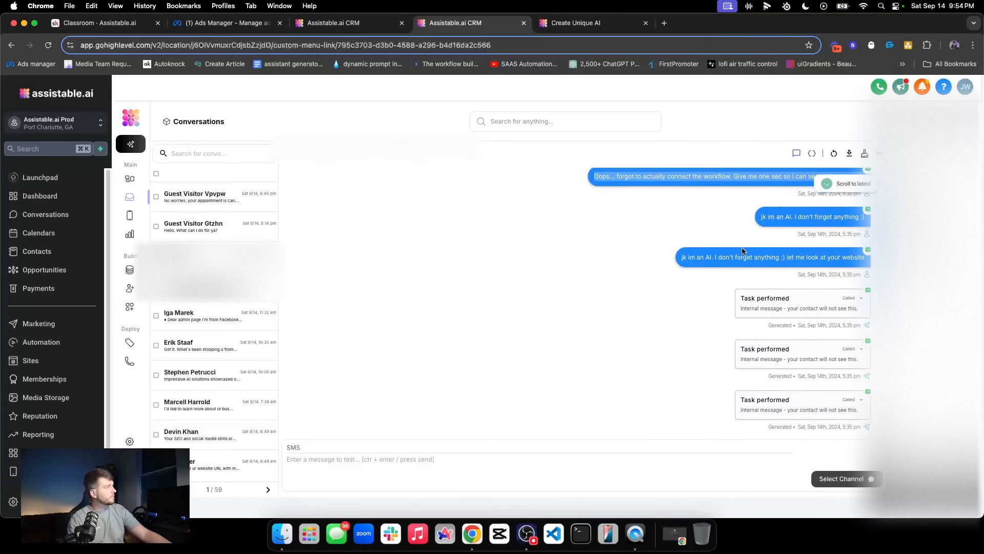
{"action": "left_click", "coordinate": [669, 186]}
{"action": "triple_click", "coordinate": [728, 177]}
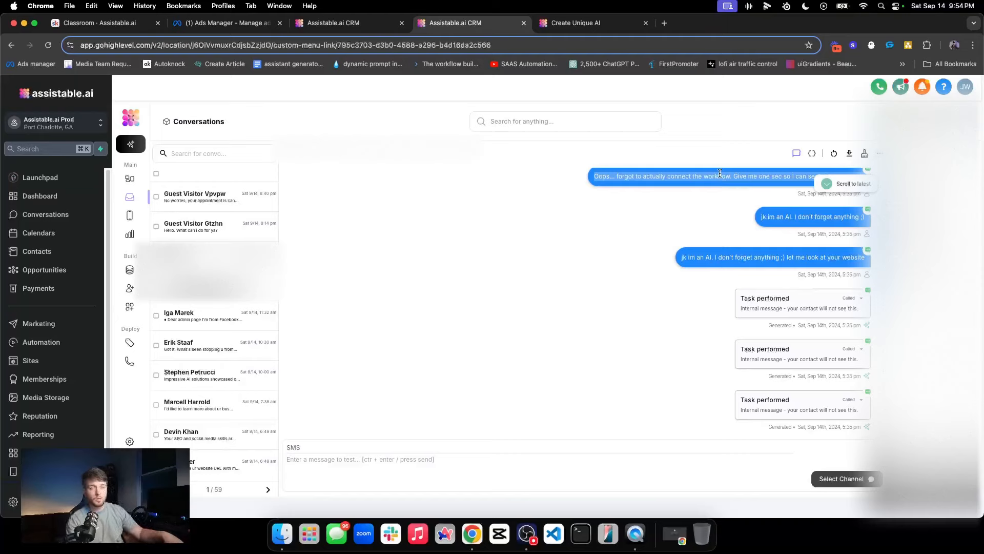
Step: Expand the first Task performed record after the website message to view its context and task data, and collapse it
{"action": "scroll", "coordinate": [756, 208], "scroll_direction": "down", "scroll_amount": 2}
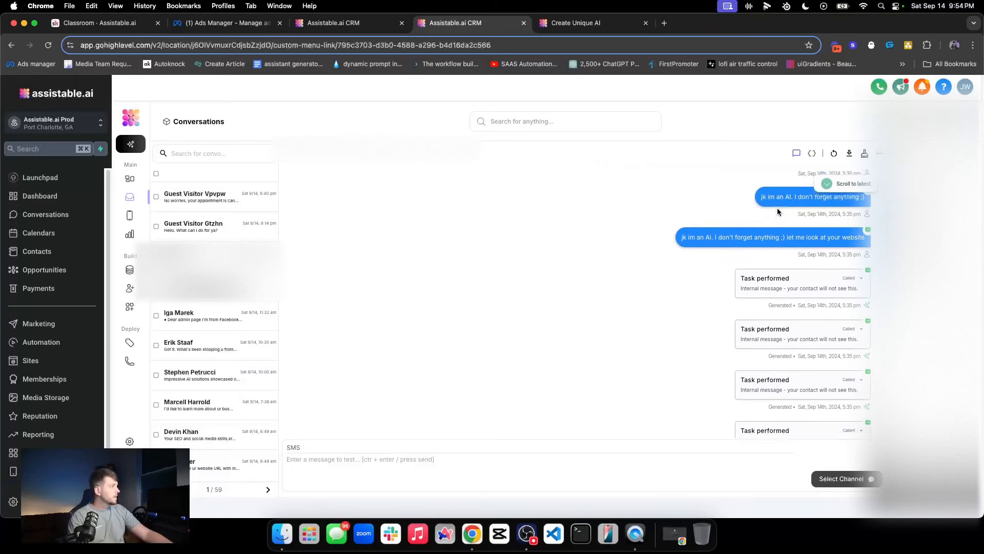
{"action": "scroll", "coordinate": [777, 208], "scroll_direction": "down", "scroll_amount": 3}
{"action": "left_click", "coordinate": [853, 237]}
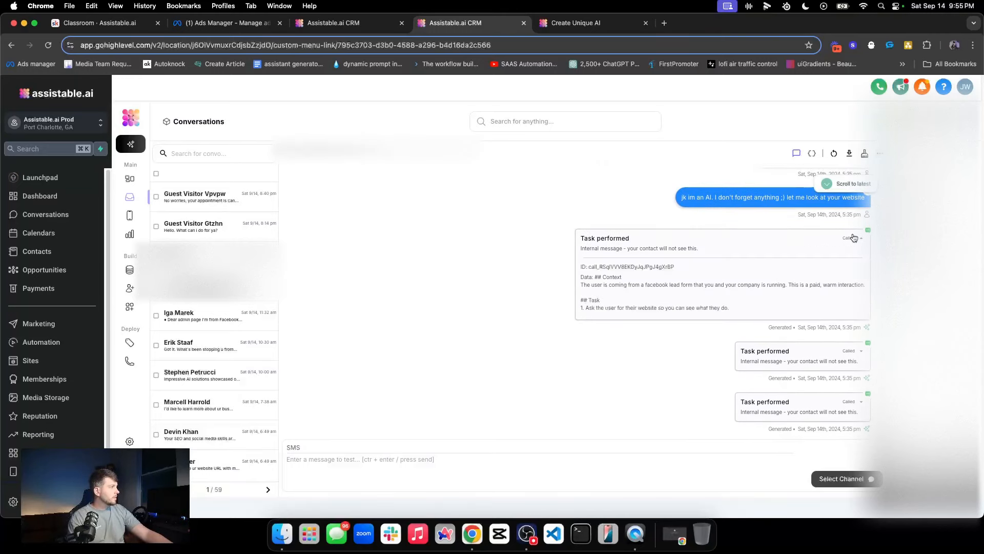
{"action": "left_click", "coordinate": [853, 237]}
{"action": "left_click", "coordinate": [853, 237]}
{"action": "left_click", "coordinate": [853, 238]}
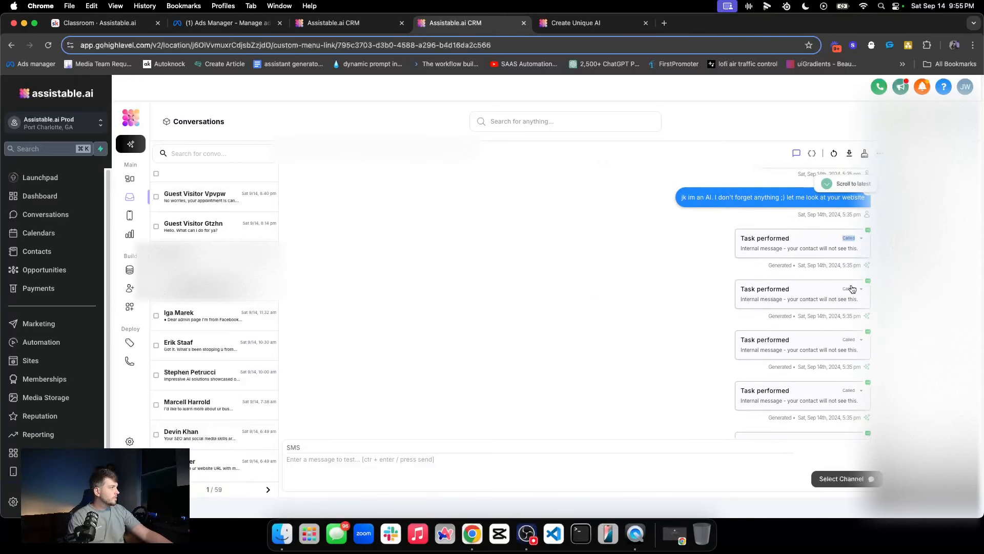
Step: Expand the second Task performed record to view its website-scraping instruction, and collapse it
{"action": "left_click", "coordinate": [852, 289]}
{"action": "left_click", "coordinate": [853, 288]}
{"action": "left_click", "coordinate": [853, 290]}
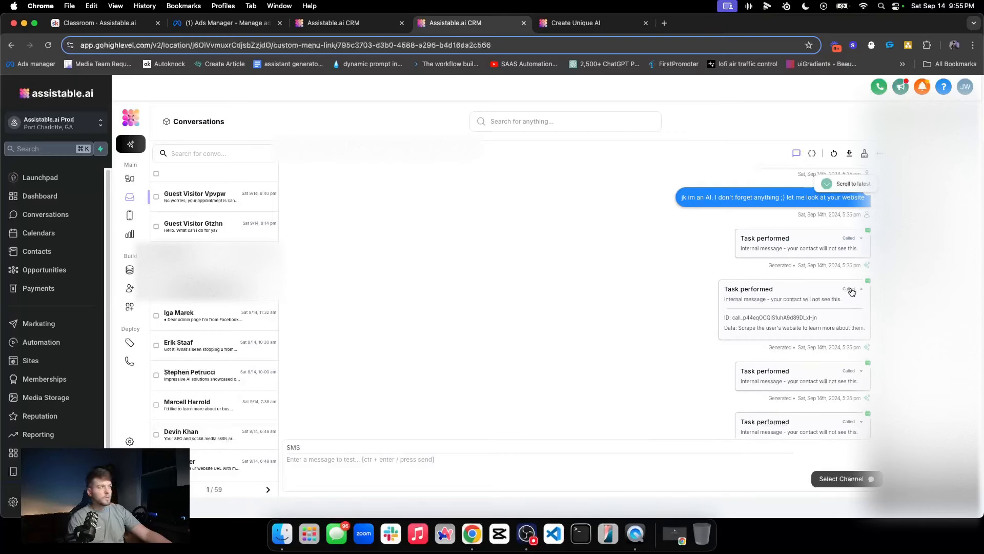
{"action": "left_click", "coordinate": [851, 290]}
{"action": "scroll", "coordinate": [850, 293], "scroll_direction": "down", "scroll_amount": 1}
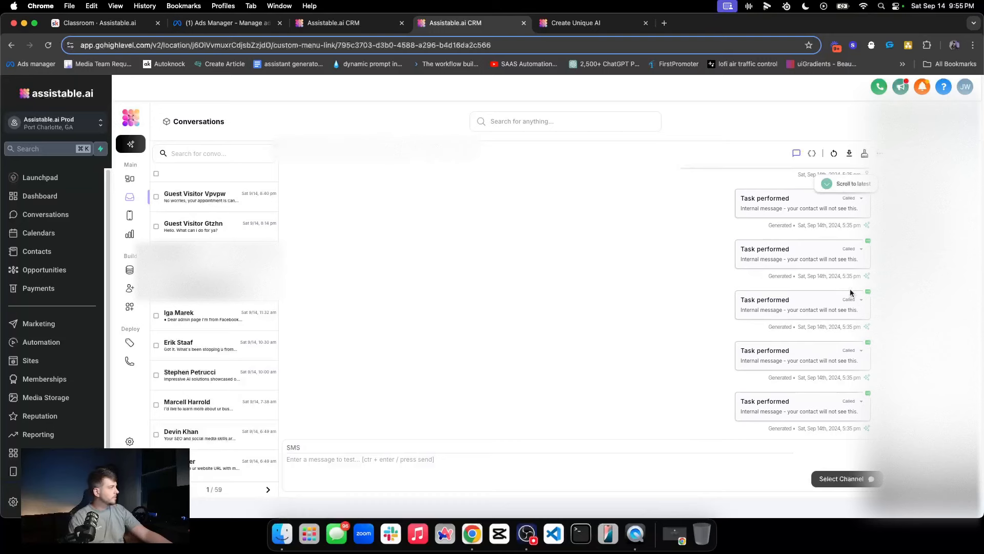
Step: Expand and collapse the following Task performed records one after another to check the data each tool call returned
{"action": "left_click", "coordinate": [851, 300]}
{"action": "scroll", "coordinate": [852, 299], "scroll_direction": "down", "scroll_amount": 1}
{"action": "left_click", "coordinate": [852, 284]}
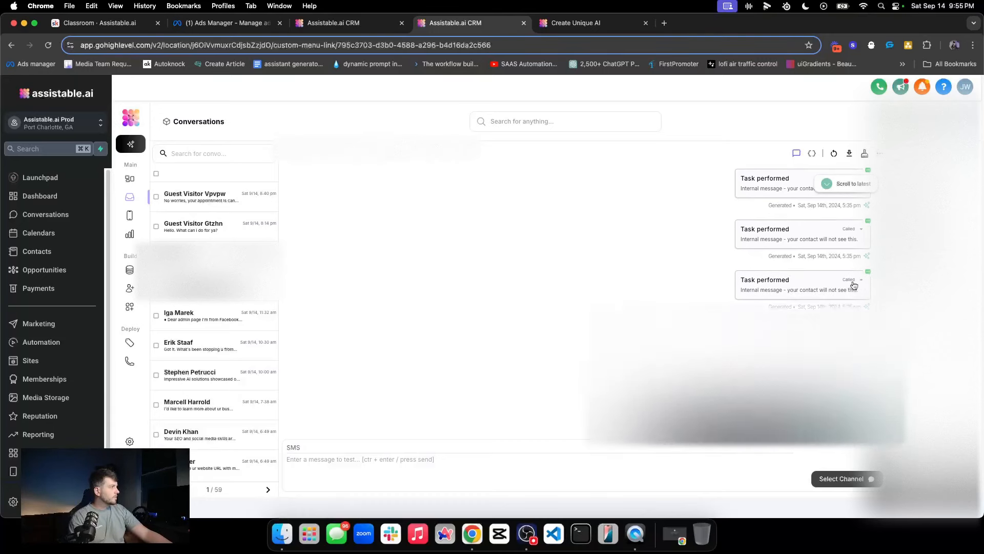
{"action": "scroll", "coordinate": [853, 285], "scroll_direction": "down", "scroll_amount": 2}
{"action": "left_click", "coordinate": [852, 310]}
{"action": "left_click", "coordinate": [850, 310]}
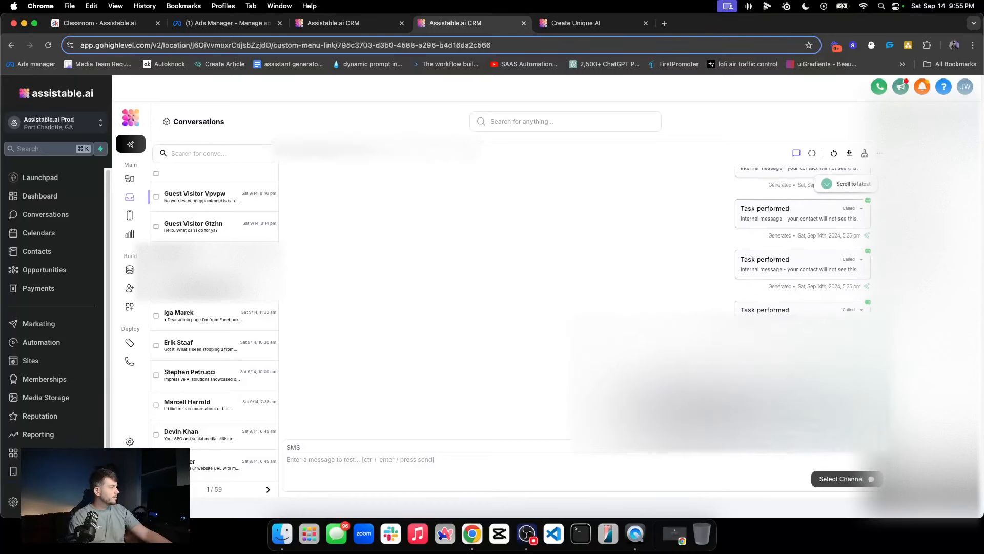
{"action": "left_click", "coordinate": [851, 360]}
{"action": "left_click", "coordinate": [851, 361]}
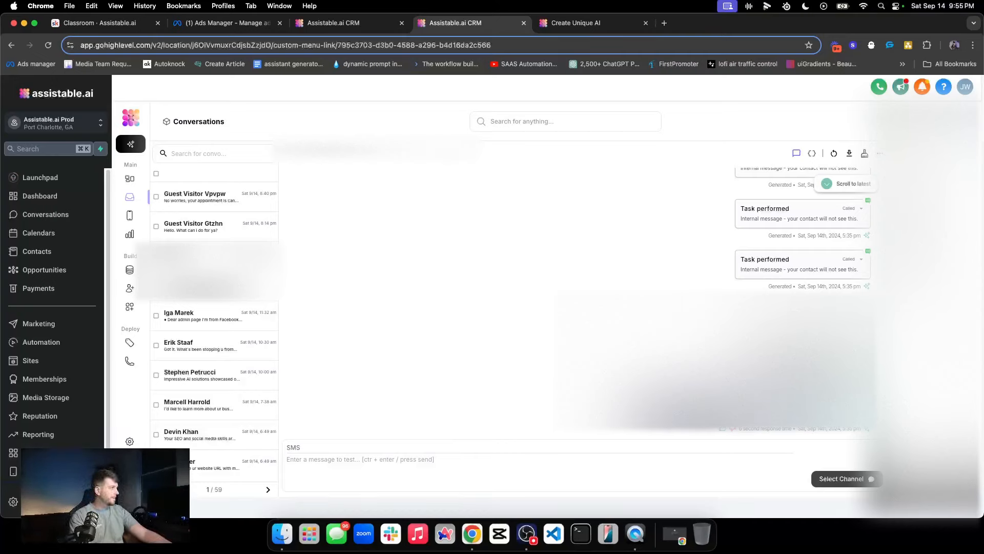
{"action": "left_click", "coordinate": [851, 310]}
{"action": "left_click", "coordinate": [852, 310]}
Step: Expand the Task performed record holding the raw website scrape, highlight part of its data, and collapse it
{"action": "left_click", "coordinate": [851, 261]}
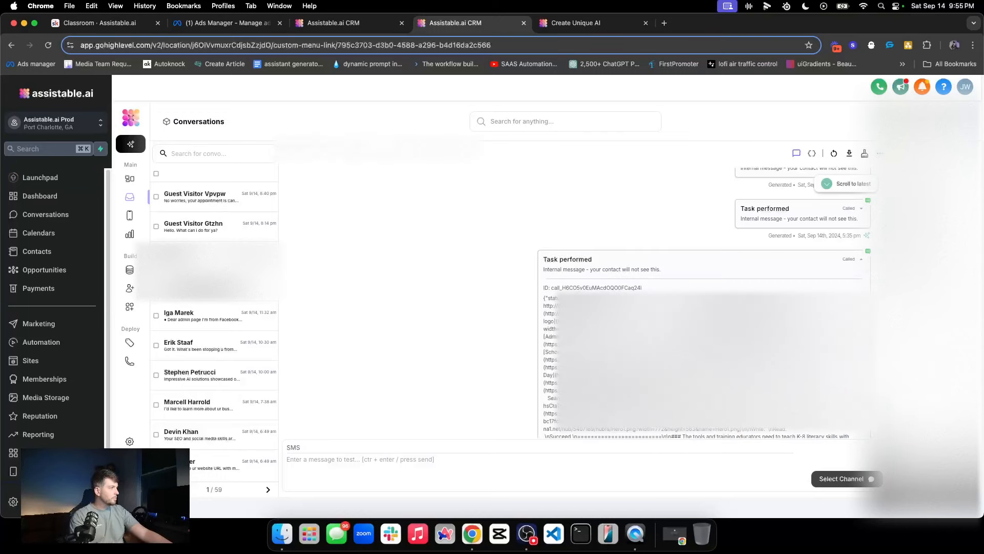
{"action": "left_click_drag", "start_coordinate": [635, 306], "coordinate": [682, 383]}
{"action": "left_click", "coordinate": [854, 261]}
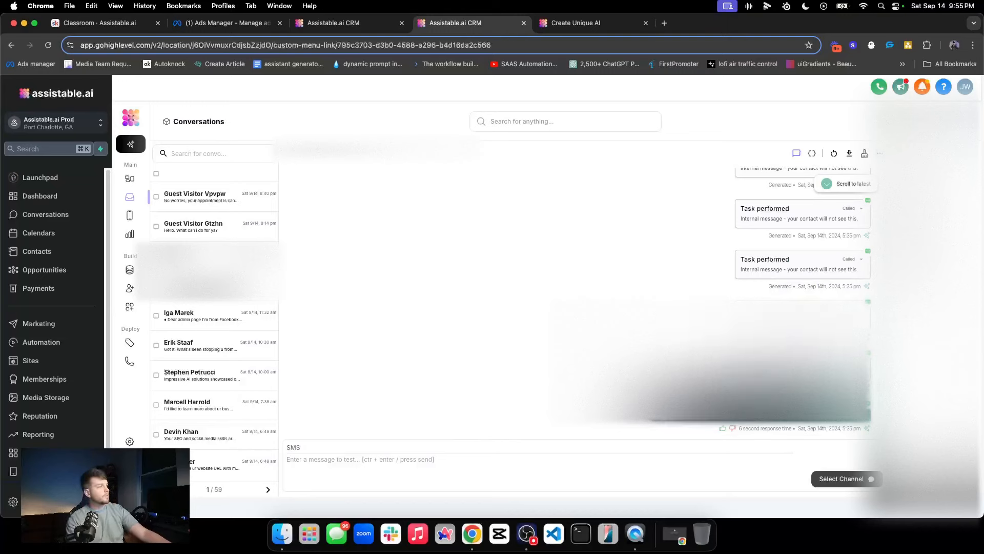
{"action": "left_click", "coordinate": [846, 307]}
{"action": "left_click", "coordinate": [851, 304]}
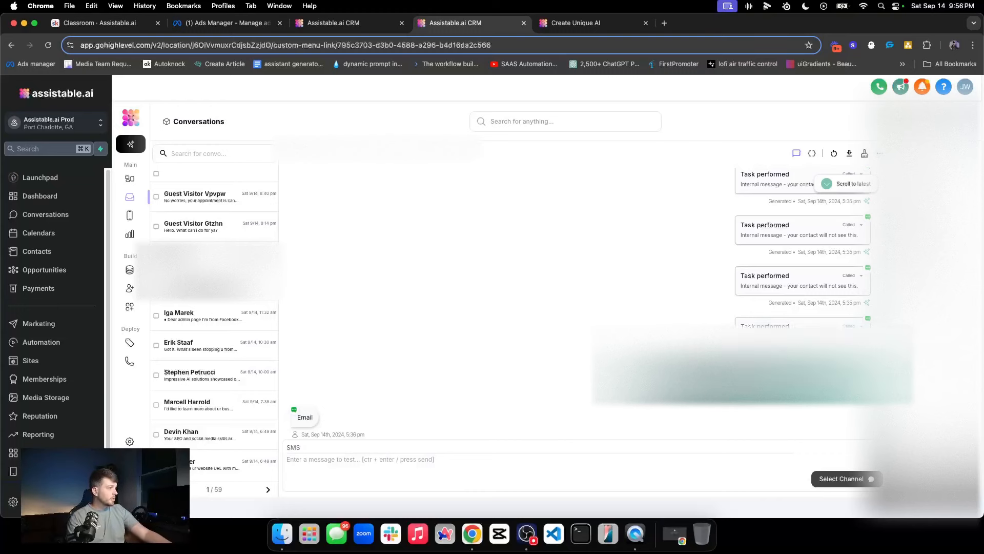
Step: Highlight the assistant's questions about using AI to engage visitors and what has held the lead back from exploring AI options
{"action": "scroll", "coordinate": [762, 333], "scroll_direction": "down", "scroll_amount": 3}
{"action": "triple_click", "coordinate": [762, 336]}
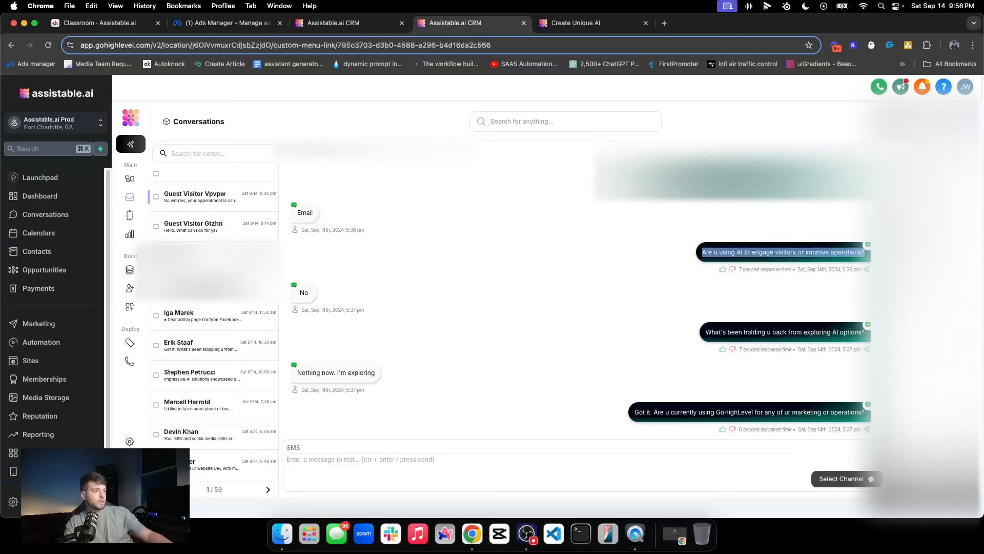
{"action": "triple_click", "coordinate": [755, 339]}
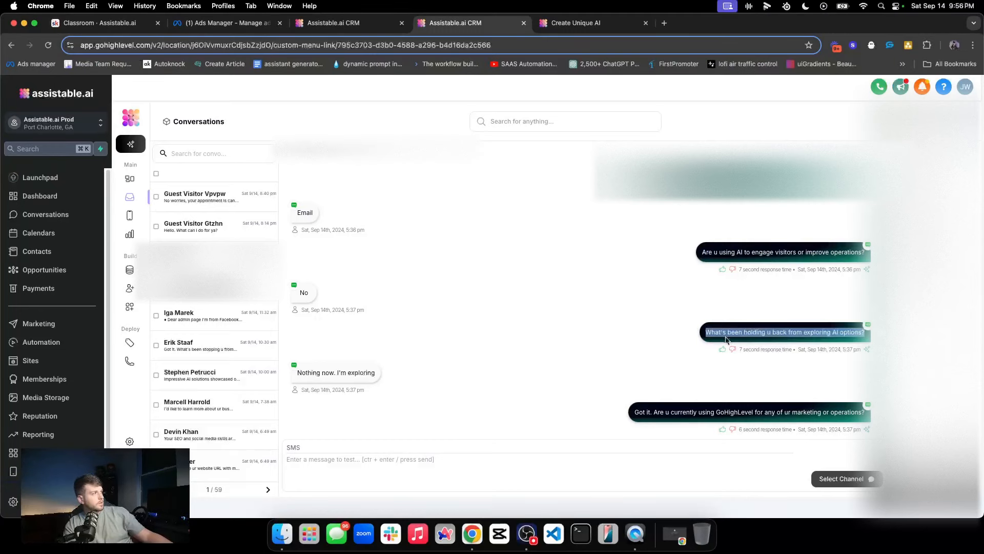
Step: Highlight the question about what has held the lead back from AI and the reply "Nothing now. I'm exploring"
{"action": "double_click", "coordinate": [762, 333]}
{"action": "left_click", "coordinate": [763, 333]}
{"action": "scroll", "coordinate": [563, 357], "scroll_direction": "down", "scroll_amount": 1}
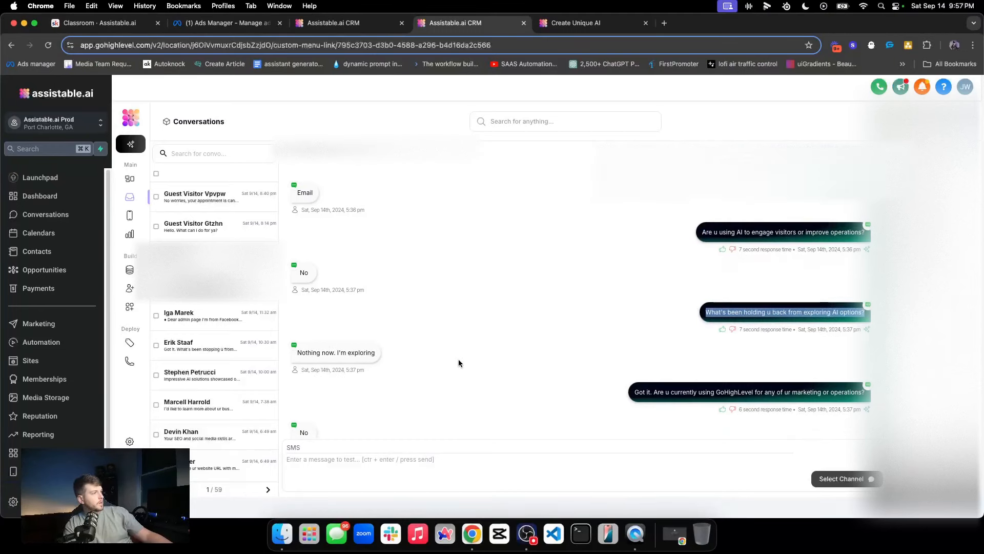
{"action": "triple_click", "coordinate": [357, 352]}
{"action": "scroll", "coordinate": [564, 361], "scroll_direction": "down", "scroll_amount": 2}
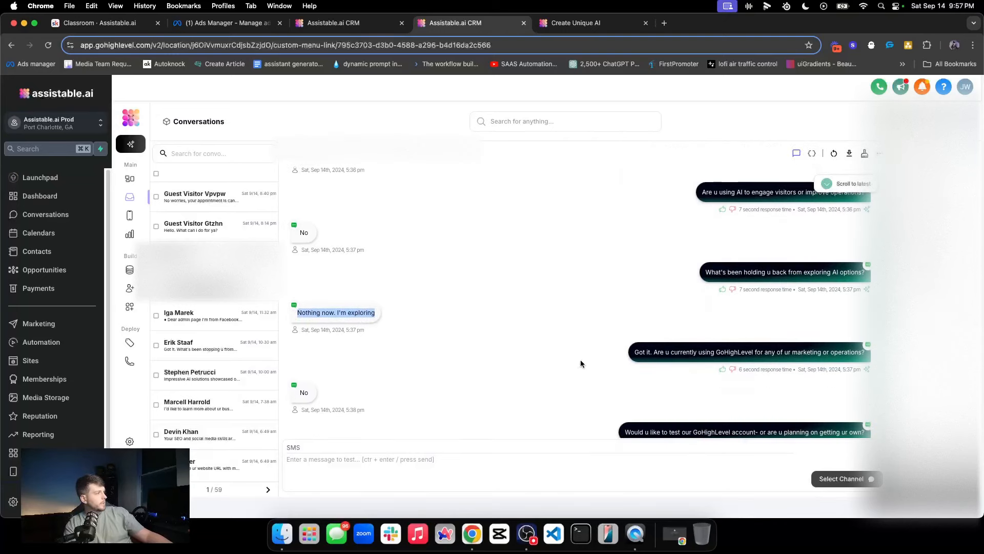
Step: Highlight the assistant's questions about using GoHighLevel and testing the company's account, along with the lead's "No" reply
{"action": "triple_click", "coordinate": [666, 352]}
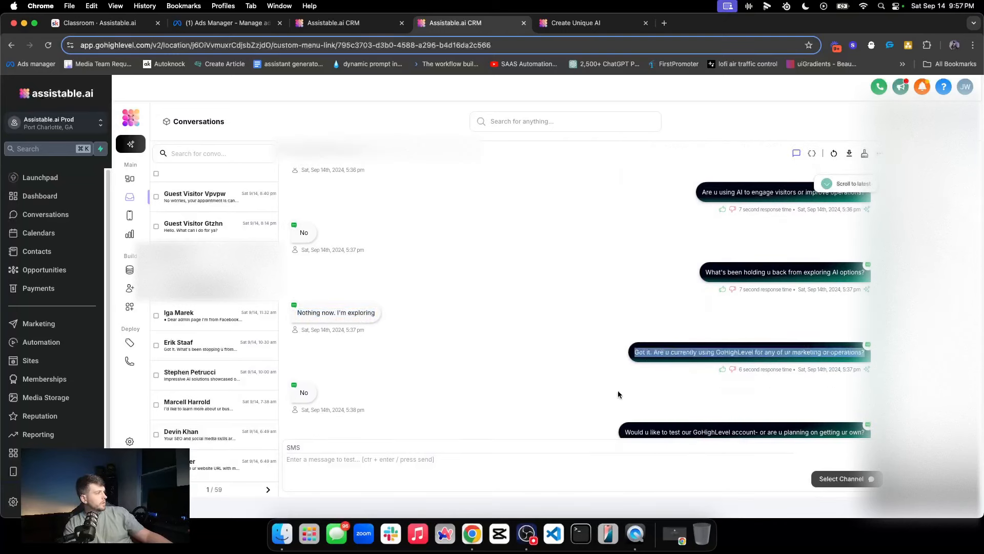
{"action": "scroll", "coordinate": [615, 392], "scroll_direction": "down", "scroll_amount": 2}
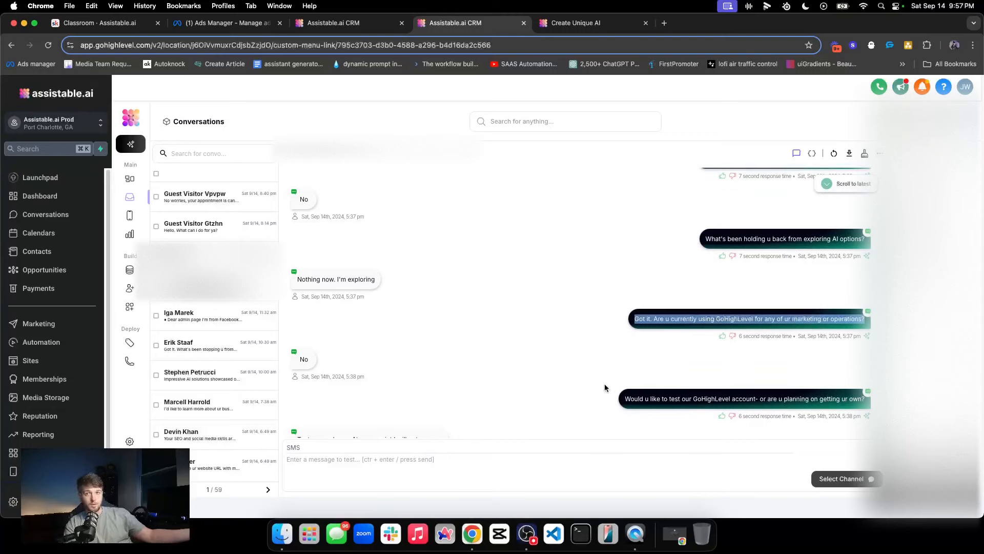
{"action": "double_click", "coordinate": [303, 358]}
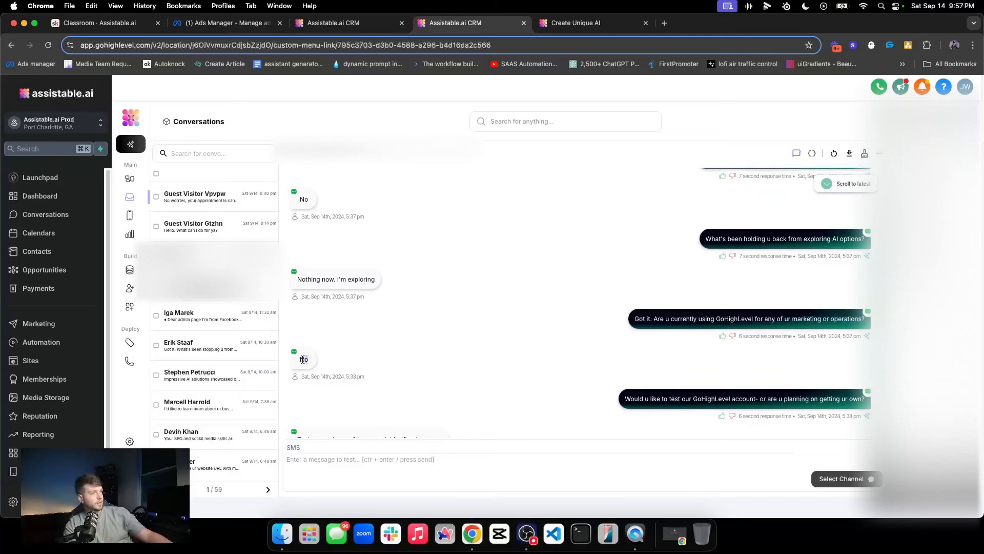
{"action": "scroll", "coordinate": [641, 377], "scroll_direction": "down", "scroll_amount": 2}
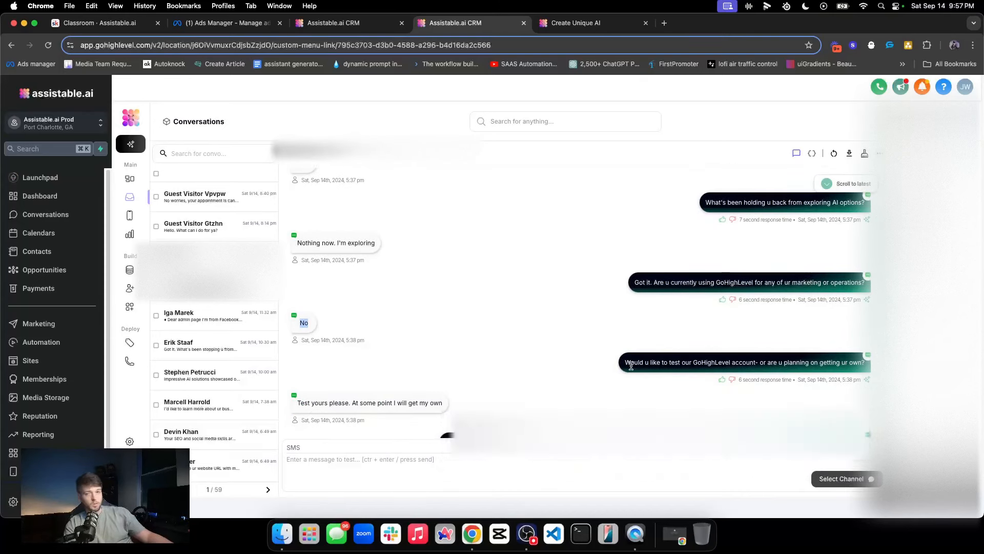
{"action": "triple_click", "coordinate": [629, 366]}
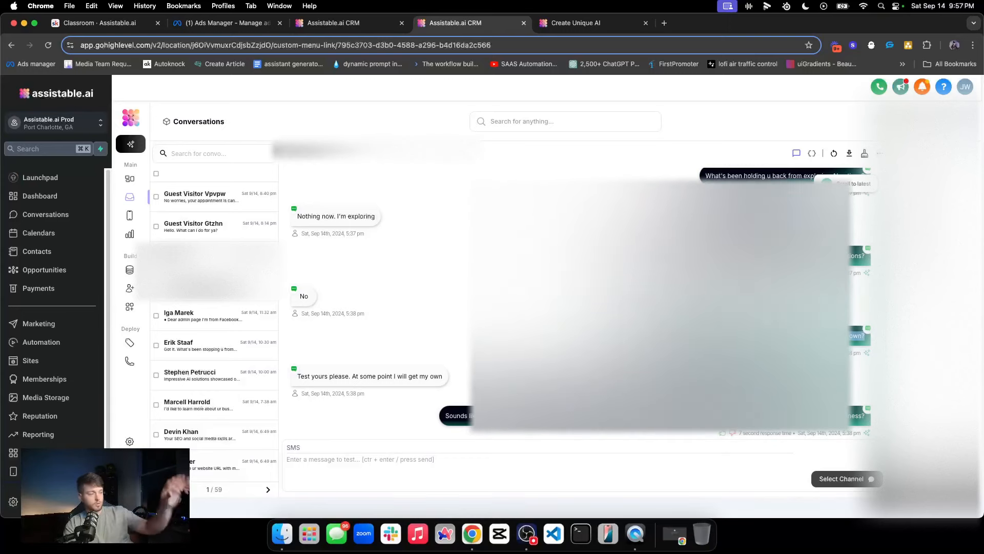
Step: Highlight the lead's reply about testing the account, the website confirmation message, and the answer "Yes. For this demo"
{"action": "scroll", "coordinate": [382, 310], "scroll_direction": "down", "scroll_amount": 3}
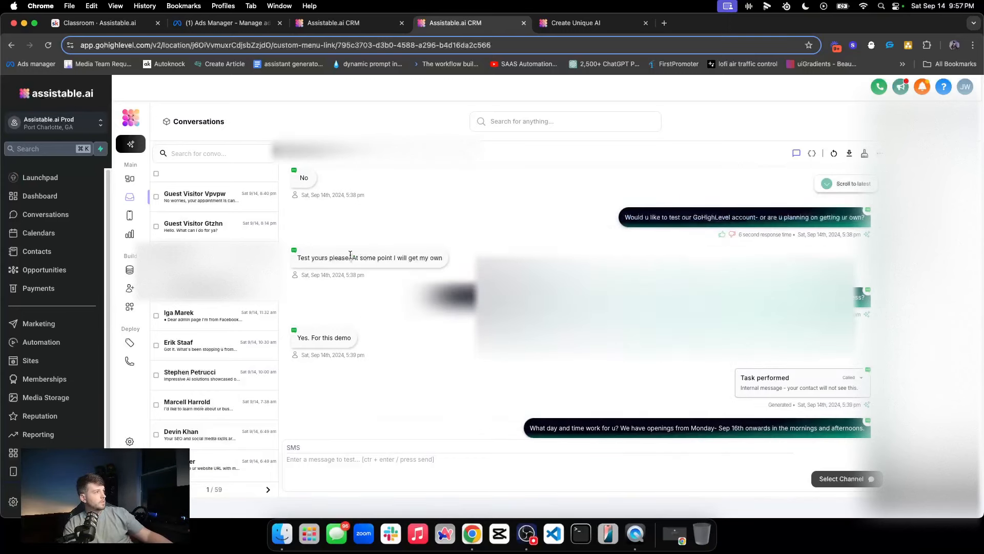
{"action": "triple_click", "coordinate": [349, 256]}
{"action": "left_click_drag", "start_coordinate": [439, 297], "coordinate": [554, 298]}
{"action": "left_click", "coordinate": [553, 298]}
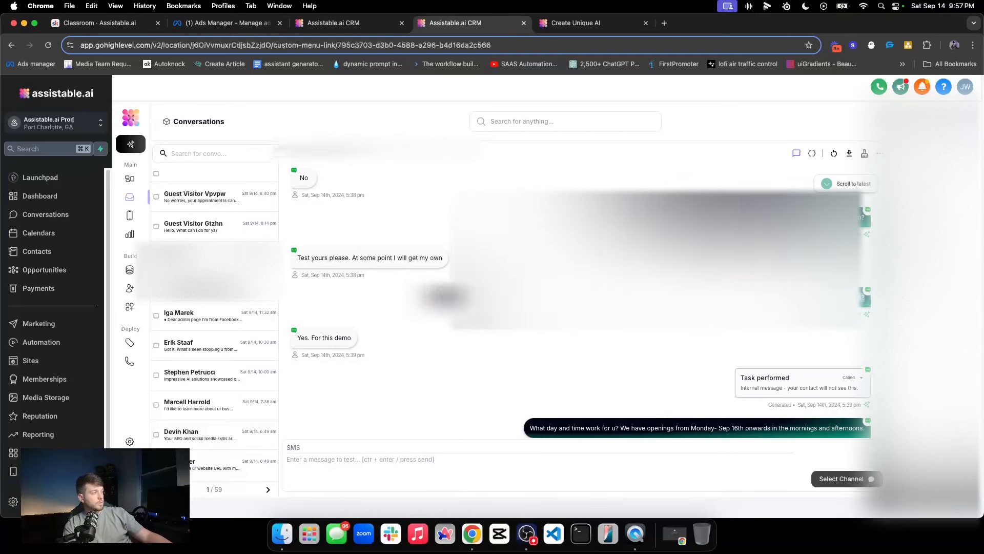
{"action": "triple_click", "coordinate": [324, 325]}
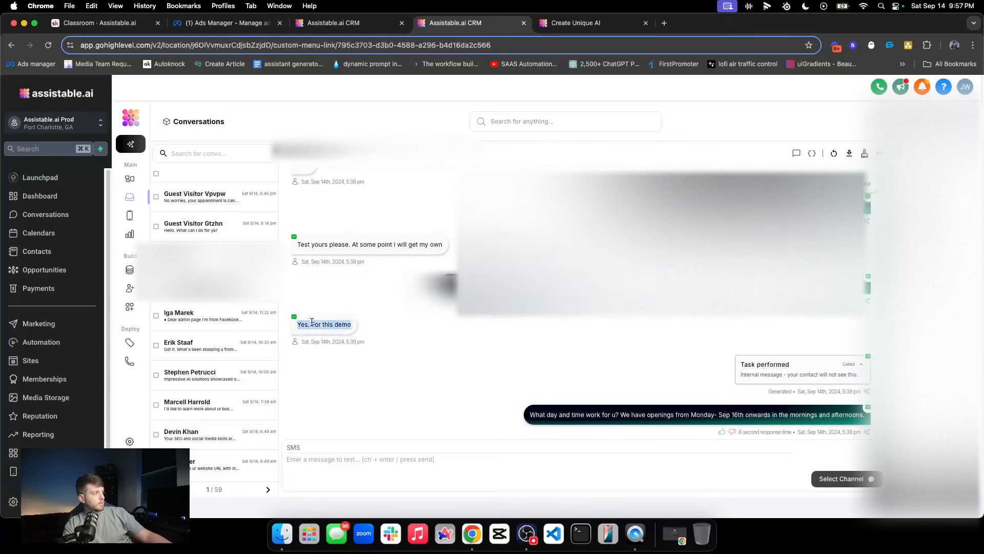
Step: Expand and collapse the calendar availability record, and highlight the assistant's scheduling question and the lead's Monday morning answer
{"action": "left_click", "coordinate": [810, 324]}
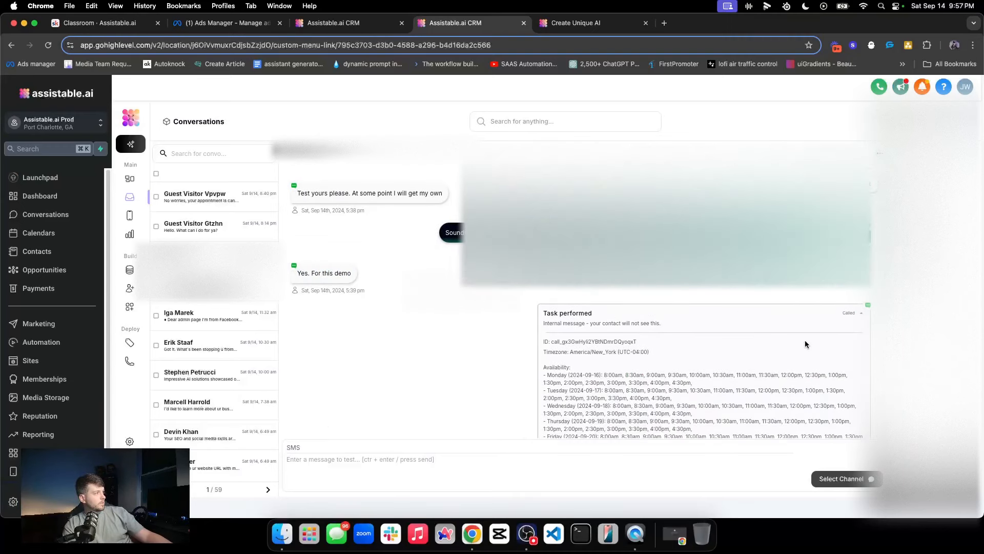
{"action": "left_click", "coordinate": [843, 312]}
{"action": "triple_click", "coordinate": [612, 362]}
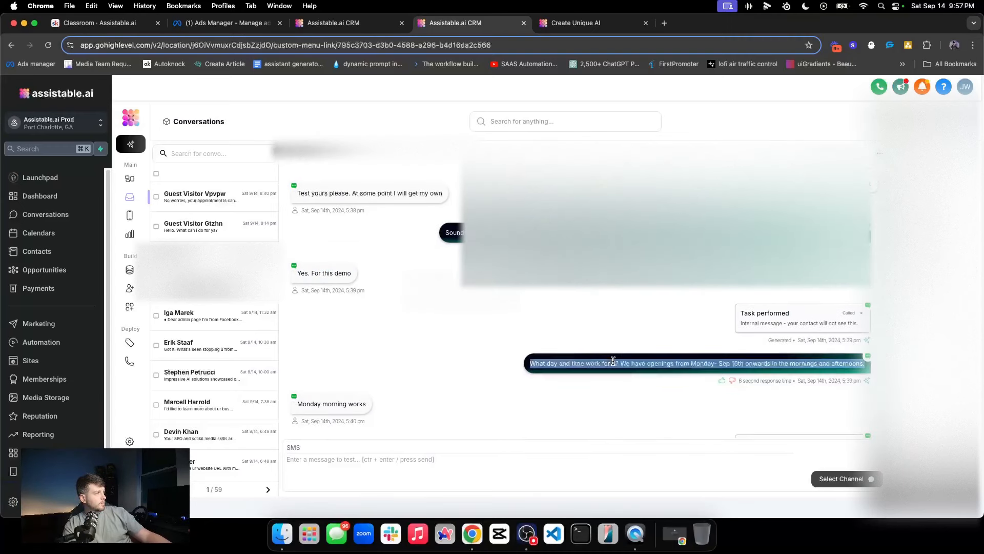
{"action": "double_click", "coordinate": [357, 377]}
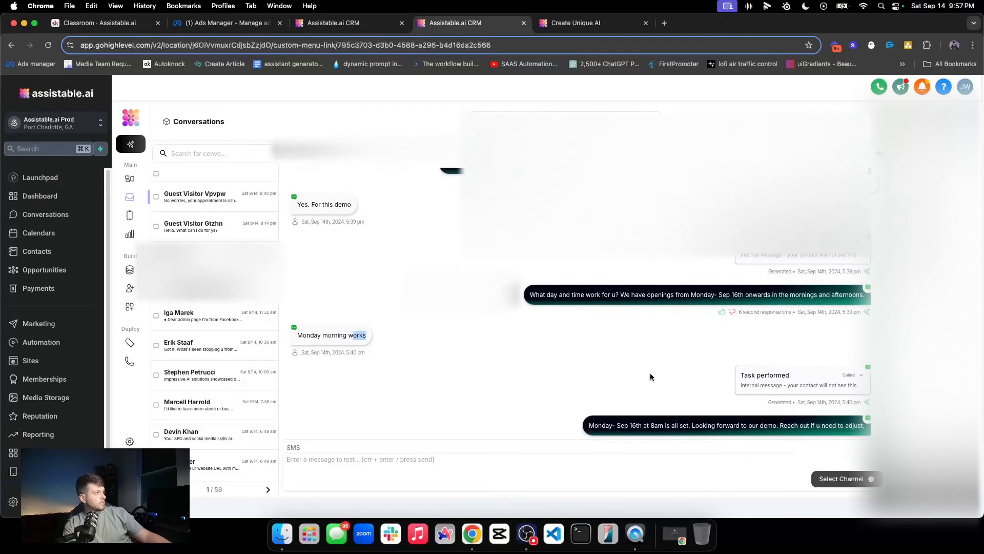
Step: Expand the Task performed record after the booking confirmation, highlight its instruction to cancel the appointment, and collapse it
{"action": "left_click", "coordinate": [813, 367]}
{"action": "scroll", "coordinate": [809, 373], "scroll_direction": "down", "scroll_amount": 2}
{"action": "left_click", "coordinate": [808, 379]}
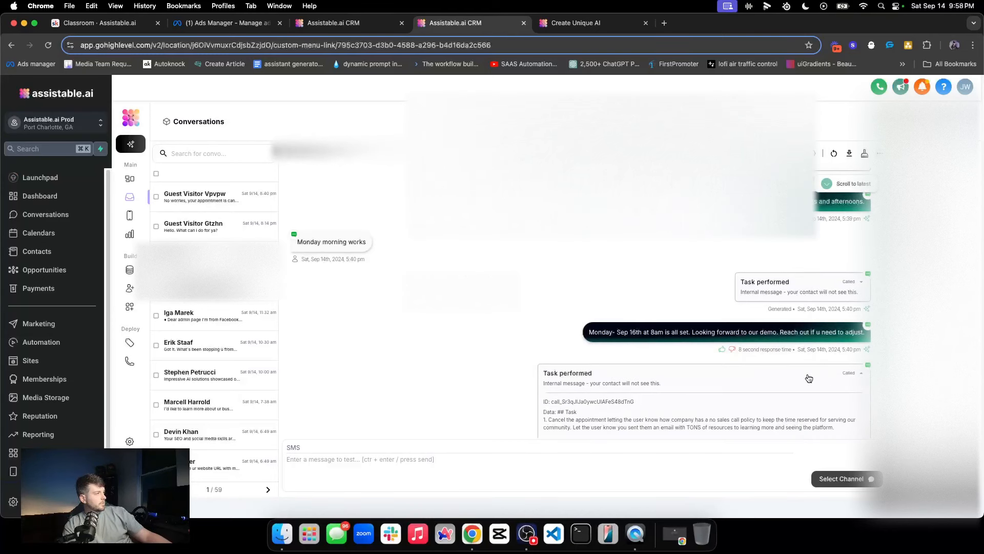
{"action": "scroll", "coordinate": [595, 358], "scroll_direction": "down", "scroll_amount": 3}
{"action": "double_click", "coordinate": [585, 330]}
{"action": "triple_click", "coordinate": [584, 330]}
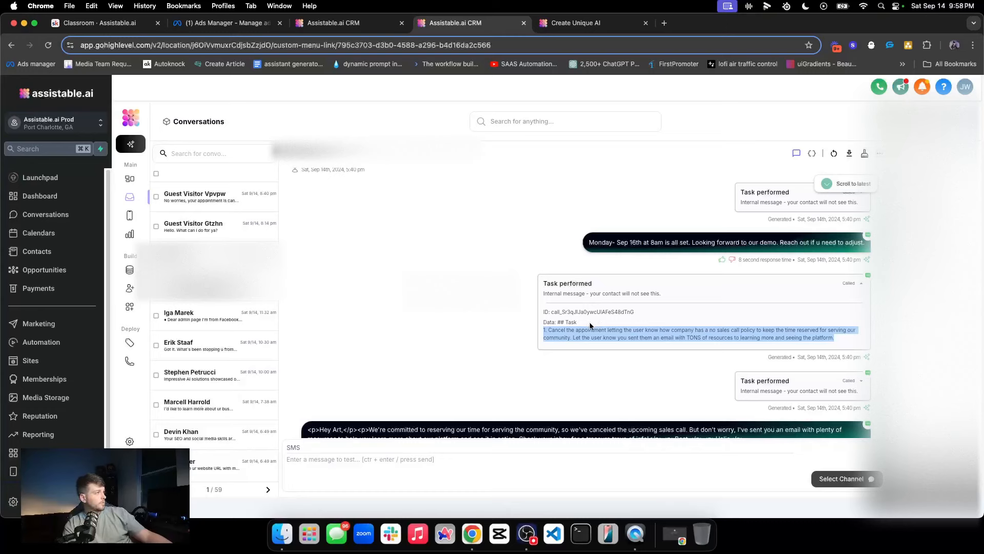
{"action": "triple_click", "coordinate": [566, 321]}
{"action": "left_click_drag", "start_coordinate": [562, 330], "coordinate": [775, 342]}
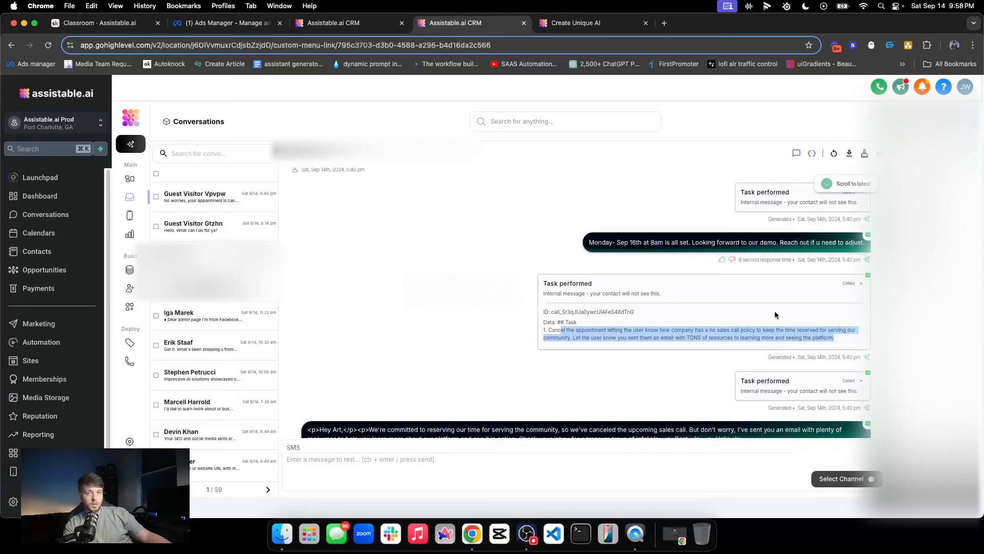
{"action": "left_click", "coordinate": [855, 288]}
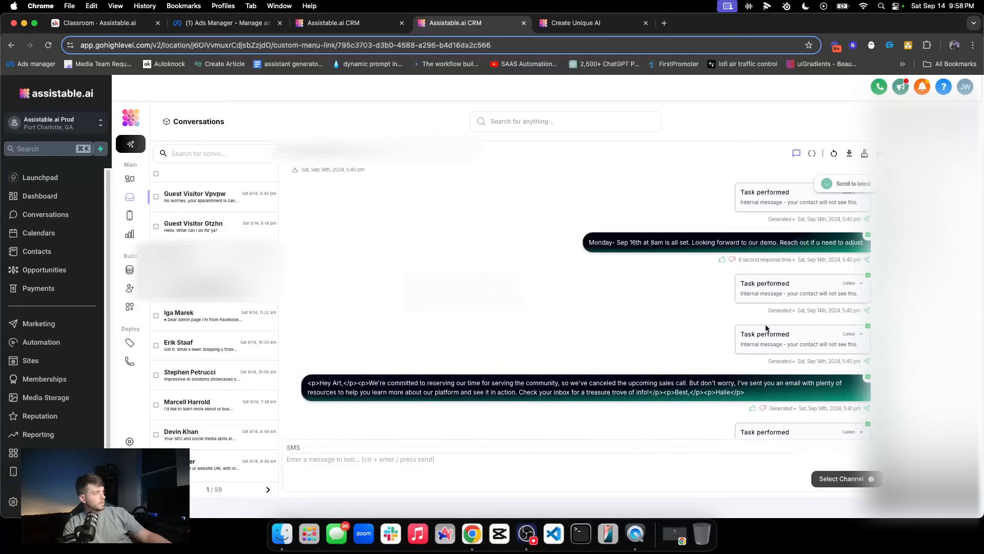
Step: Expand the Task performed record just above the cancellation email, highlight its result line, and collapse it
{"action": "scroll", "coordinate": [764, 290], "scroll_direction": "down", "scroll_amount": 3}
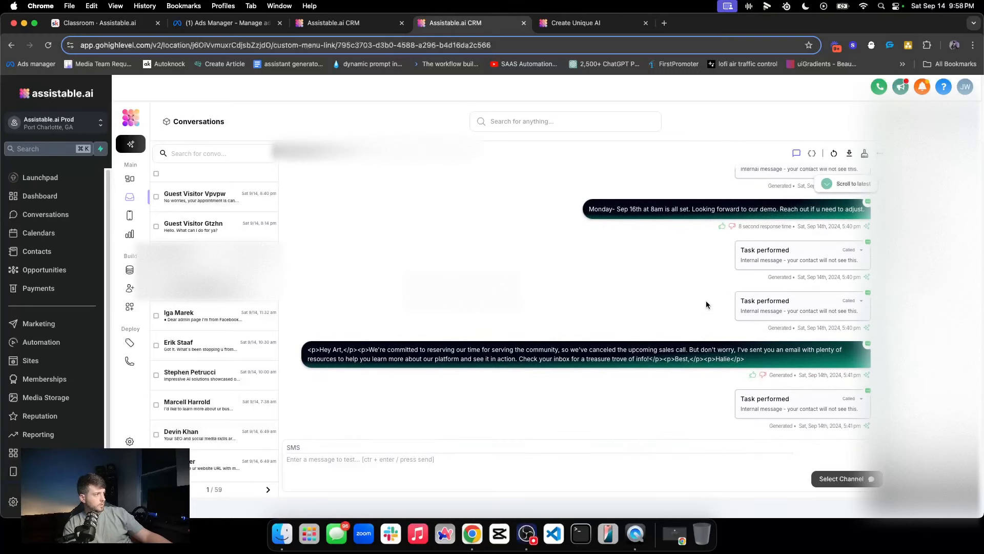
{"action": "left_click", "coordinate": [840, 302]}
{"action": "double_click", "coordinate": [790, 339]}
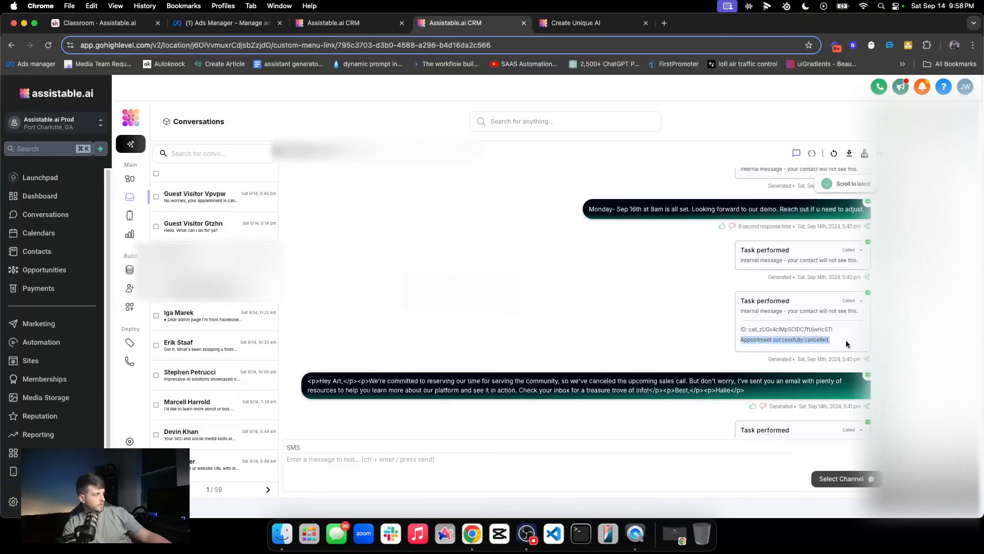
{"action": "left_click", "coordinate": [852, 300]}
{"action": "scroll", "coordinate": [654, 322], "scroll_direction": "down", "scroll_amount": 1}
Step: Highlight the cancellation email sent to the lead, and expand and collapse the Task performed record below it
{"action": "triple_click", "coordinate": [654, 322]}
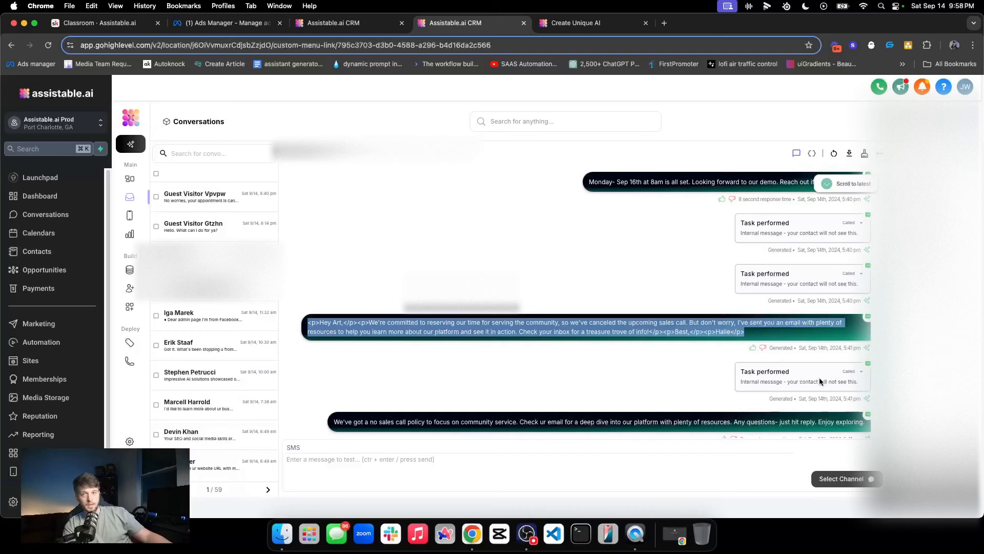
{"action": "left_click", "coordinate": [854, 372]}
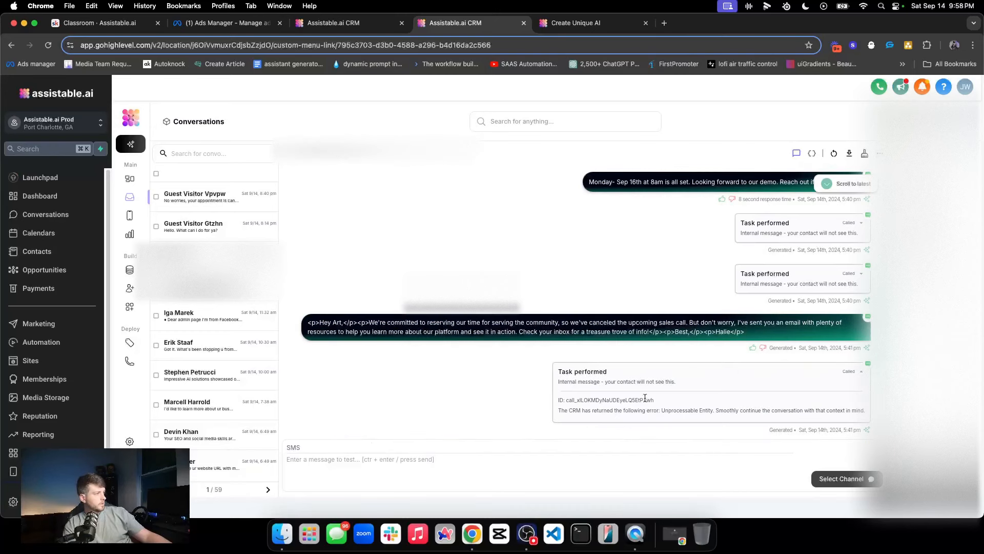
{"action": "left_click", "coordinate": [858, 371]}
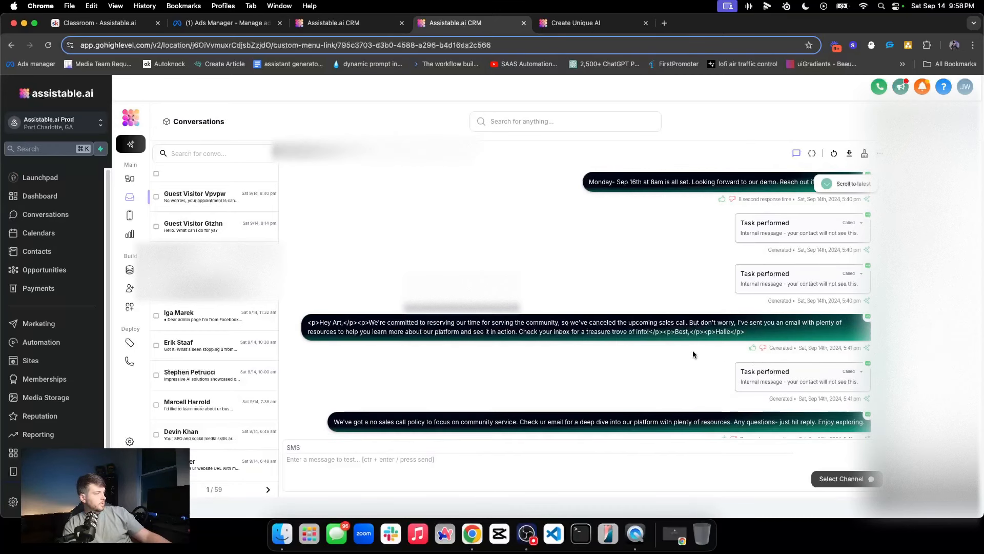
{"action": "triple_click", "coordinate": [631, 331]}
{"action": "scroll", "coordinate": [661, 343], "scroll_direction": "down", "scroll_amount": 2}
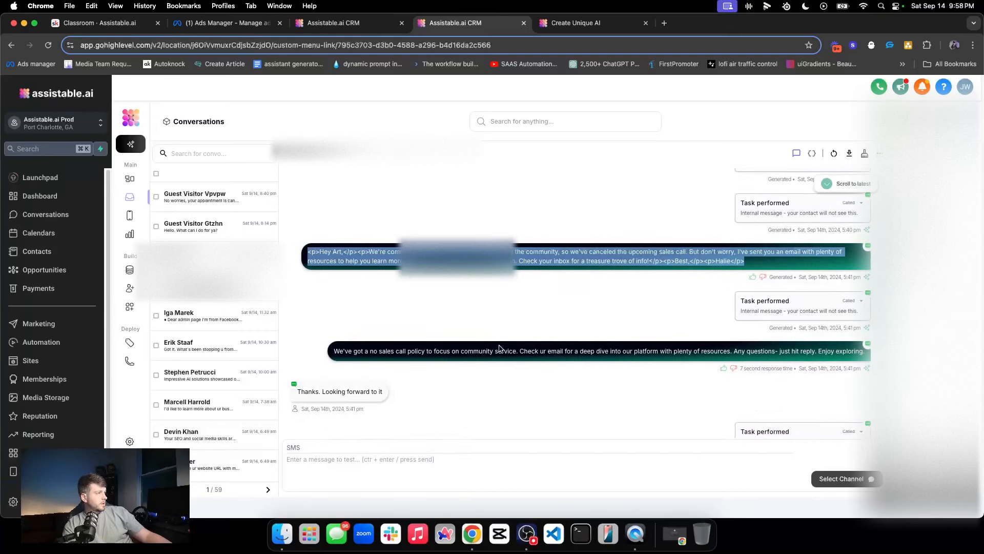
Step: Highlight part of the no sales call policy message and recheck the Task performed record directly above it
{"action": "left_click_drag", "start_coordinate": [338, 352], "coordinate": [659, 351]}
{"action": "left_click", "coordinate": [844, 307]}
{"action": "left_click", "coordinate": [848, 307]}
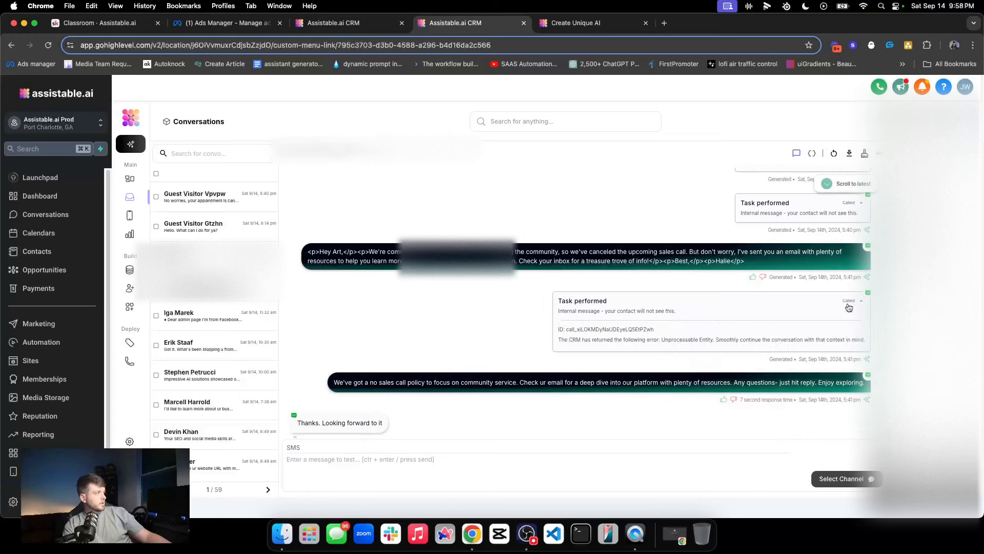
{"action": "left_click", "coordinate": [848, 307]}
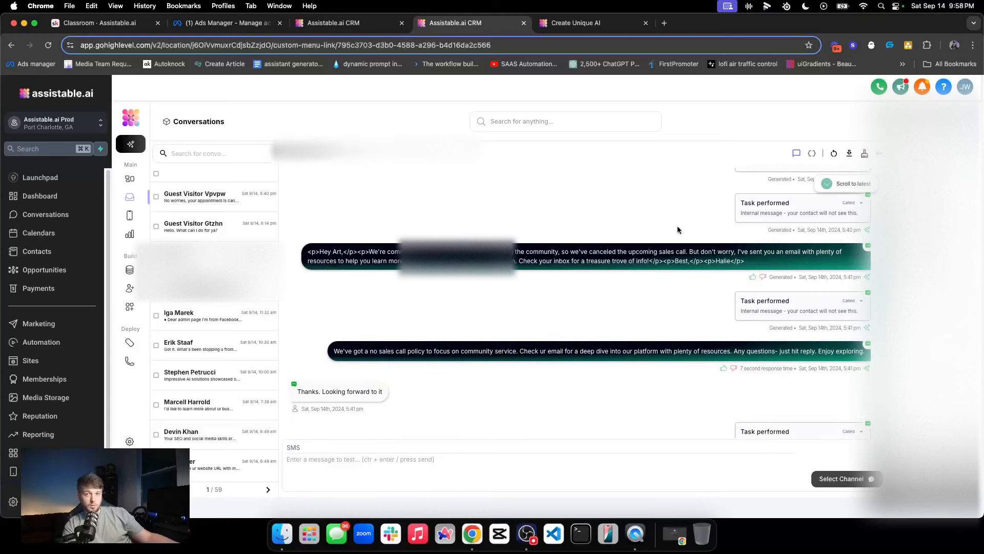
Step: Highlight the full no sales call policy message, including its wording about community service and the invitation to ask questions
{"action": "triple_click", "coordinate": [555, 355]}
{"action": "double_click", "coordinate": [479, 352]}
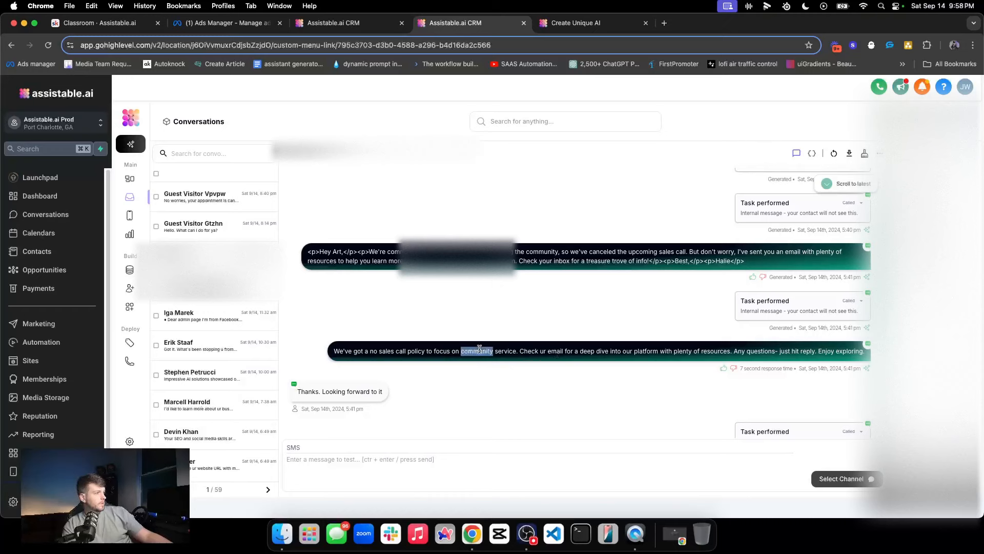
{"action": "double_click", "coordinate": [443, 351]}
{"action": "triple_click", "coordinate": [442, 351]}
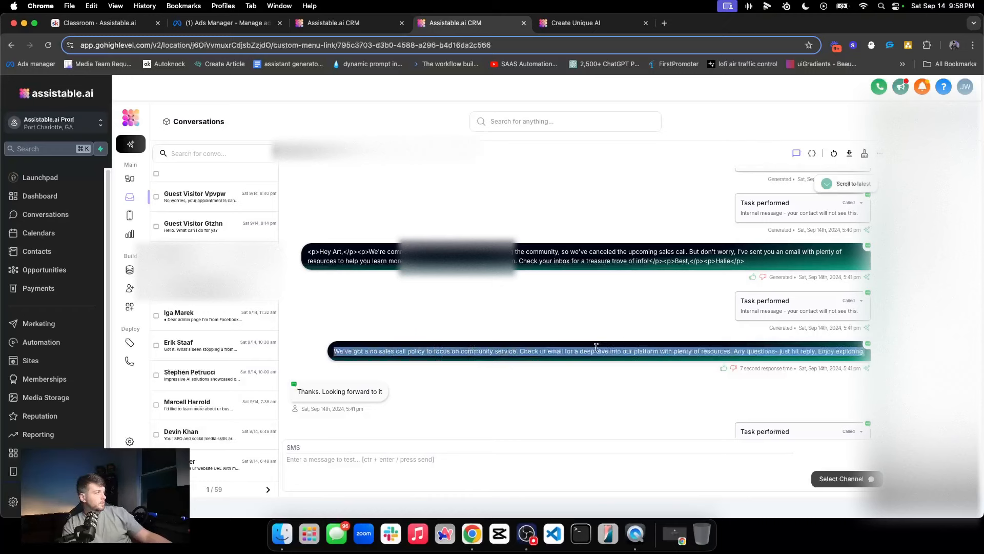
{"action": "triple_click", "coordinate": [744, 351]}
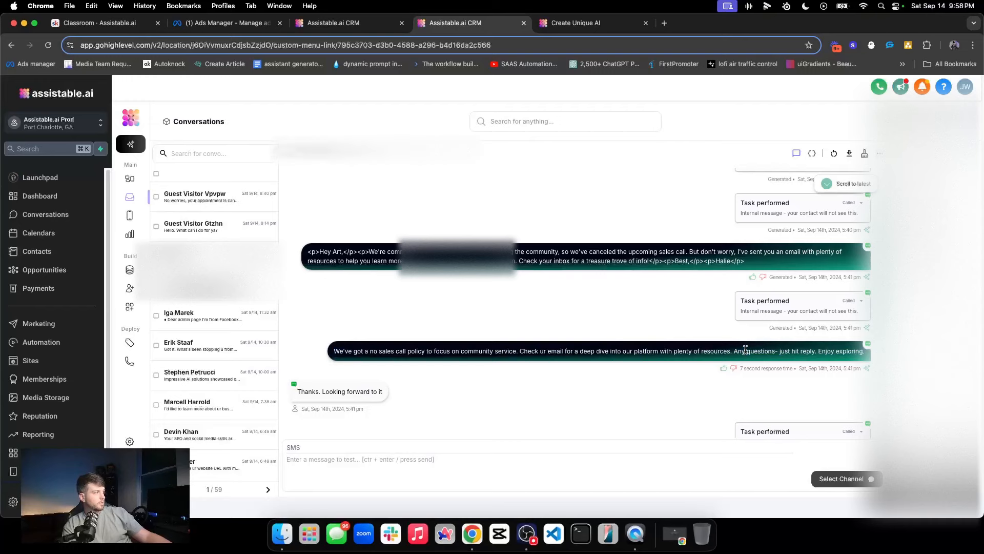
{"action": "triple_click", "coordinate": [626, 349]}
Step: Highlight the lead's thank-you reply, expand the Task performed record that follows, highlight its response data, and collapse it
{"action": "scroll", "coordinate": [569, 345], "scroll_direction": "down", "scroll_amount": 2}
{"action": "left_click", "coordinate": [351, 326]}
{"action": "triple_click", "coordinate": [352, 324]}
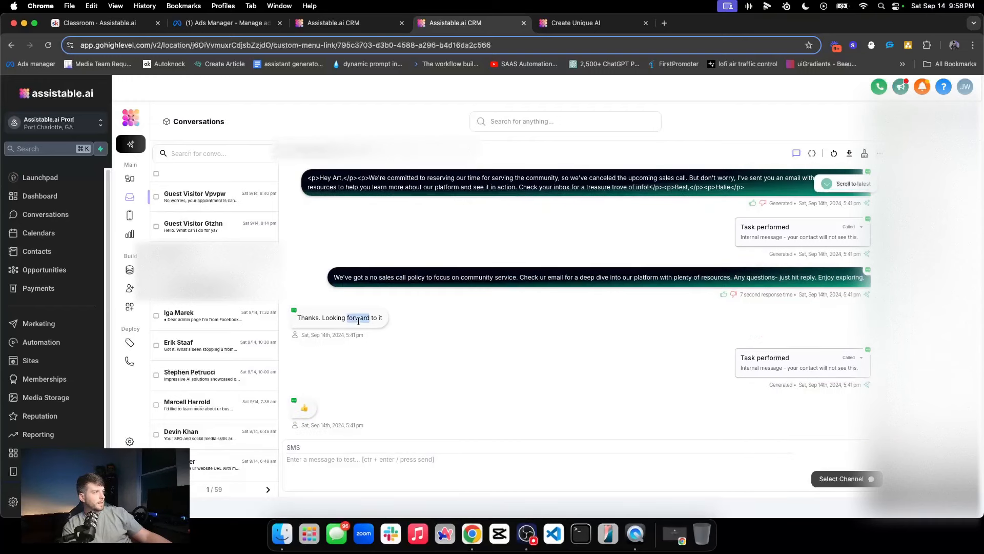
{"action": "left_click", "coordinate": [846, 366]}
{"action": "scroll", "coordinate": [815, 373], "scroll_direction": "down", "scroll_amount": 1}
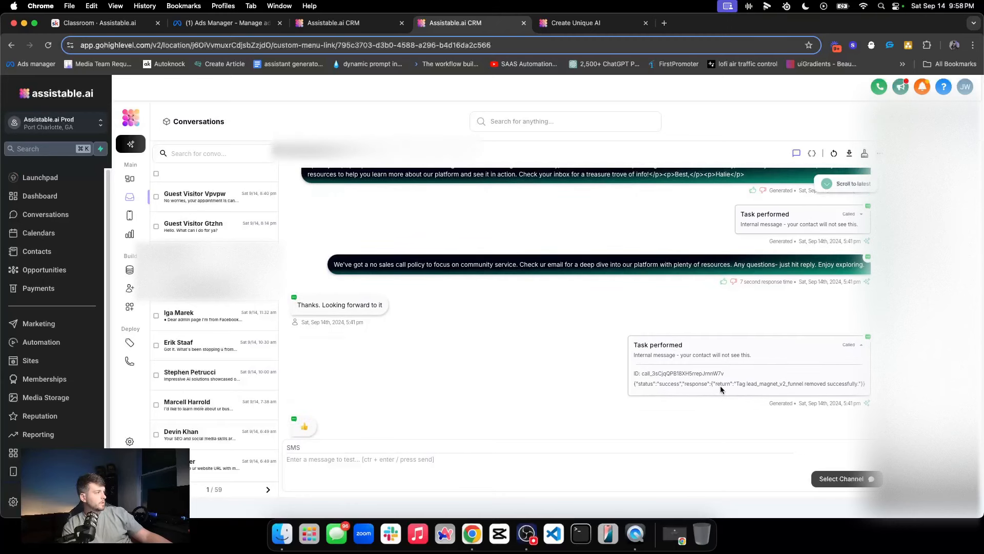
{"action": "triple_click", "coordinate": [721, 384]}
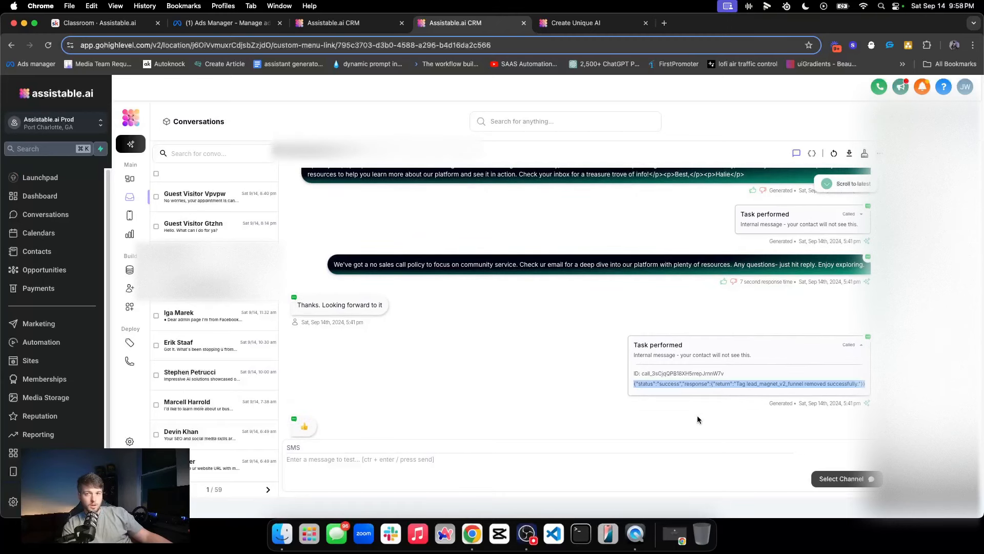
{"action": "left_click", "coordinate": [849, 345]}
Step: Highlight the lead's thumbs-up reply and review the conversation again from the first tool calls to the demo booking
{"action": "left_click_drag", "start_coordinate": [304, 409], "coordinate": [397, 428]}
{"action": "left_click", "coordinate": [407, 421]}
{"action": "scroll", "coordinate": [451, 399], "scroll_direction": "up", "scroll_amount": 10}
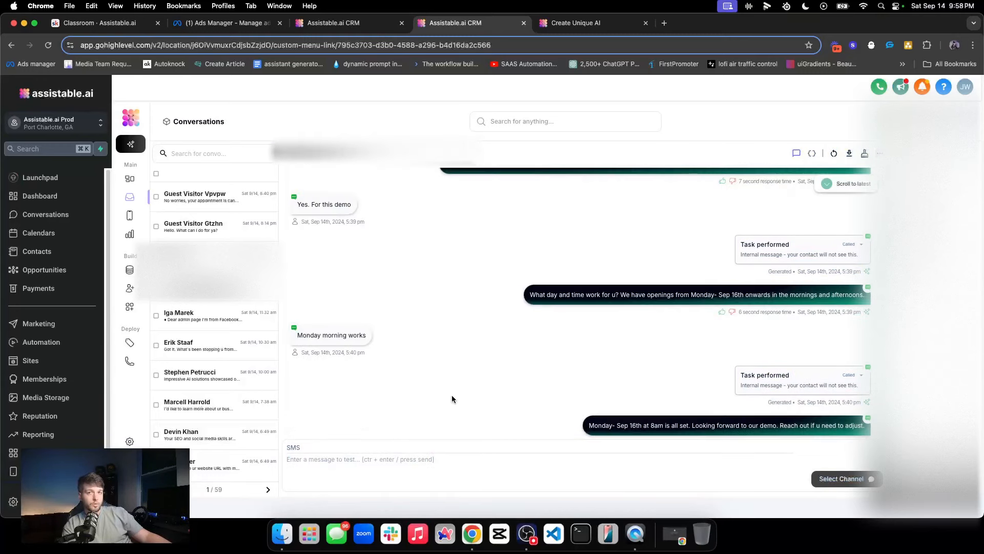
{"action": "scroll", "coordinate": [448, 396], "scroll_direction": "up", "scroll_amount": 10}
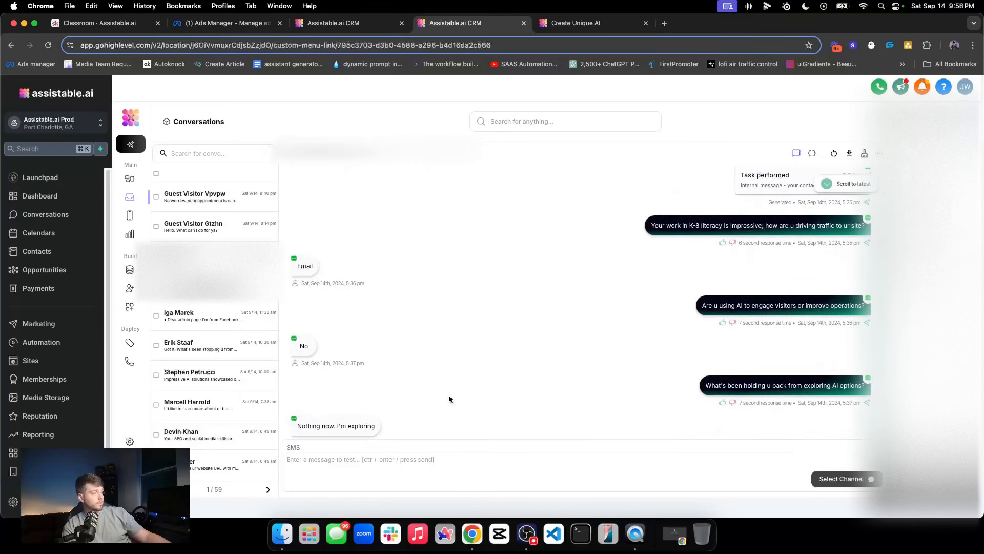
{"action": "scroll", "coordinate": [728, 288], "scroll_direction": "down", "scroll_amount": 2}
{"action": "scroll", "coordinate": [727, 292], "scroll_direction": "down", "scroll_amount": 8}
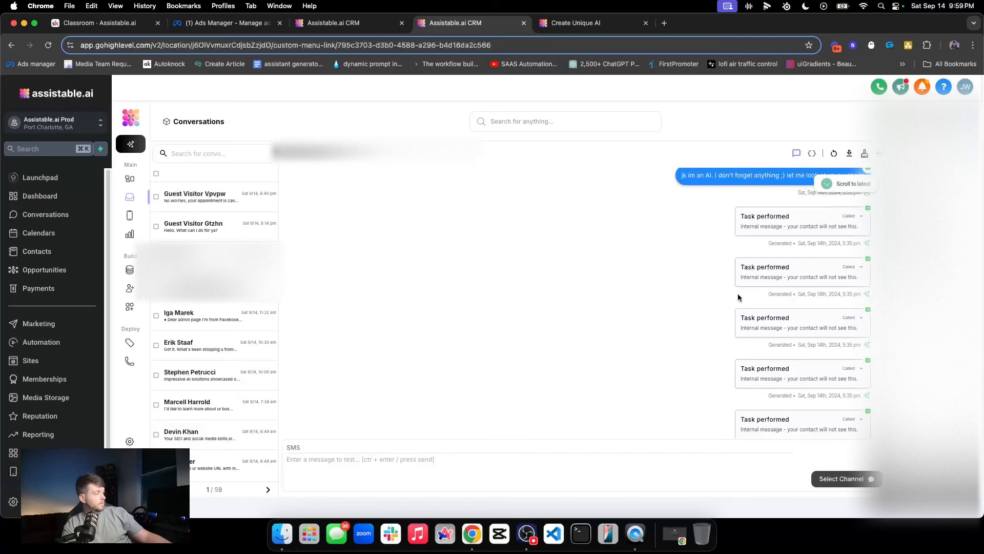
{"action": "scroll", "coordinate": [728, 303], "scroll_direction": "down", "scroll_amount": 5}
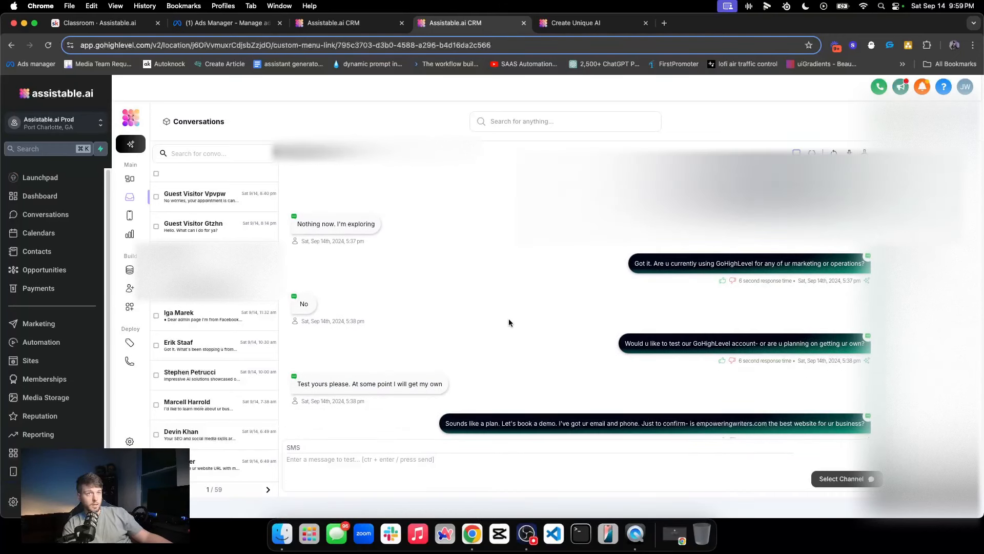
Step: Recheck the conversation's opening workflow messages and Task performed records, then reread the exchange down to the GoHighLevel test account question
{"action": "scroll", "coordinate": [508, 318], "scroll_direction": "up", "scroll_amount": 6}
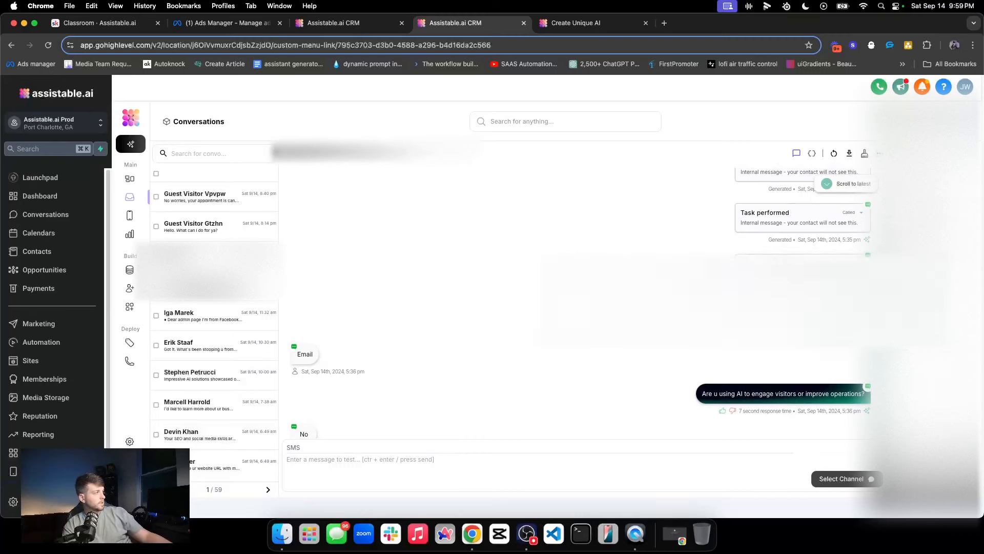
{"action": "scroll", "coordinate": [574, 308], "scroll_direction": "up", "scroll_amount": 1}
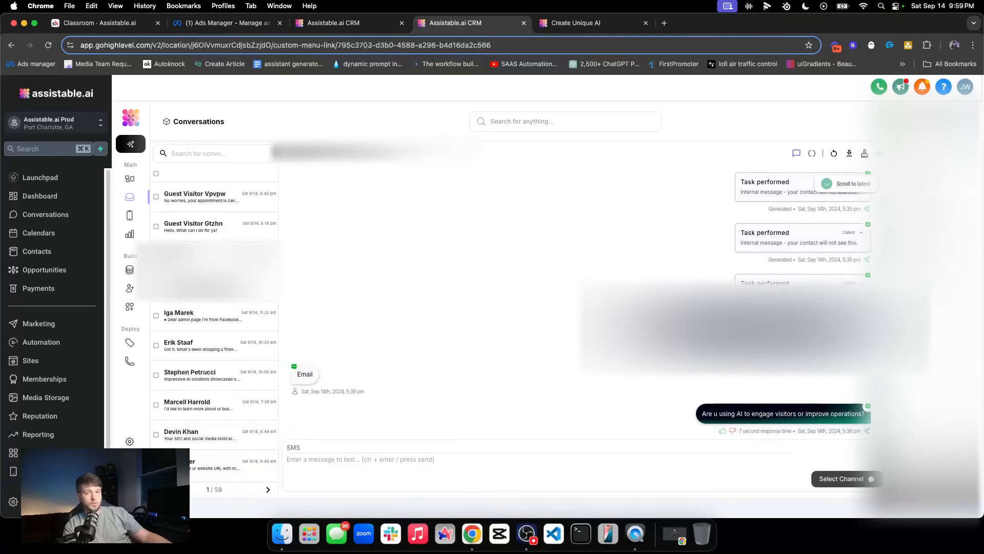
{"action": "scroll", "coordinate": [728, 307], "scroll_direction": "up", "scroll_amount": 4}
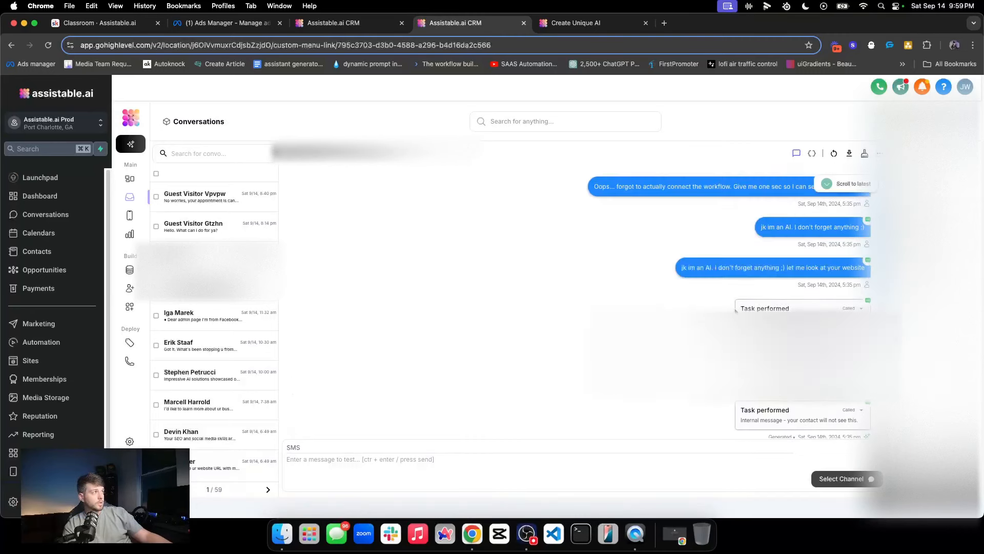
{"action": "scroll", "coordinate": [736, 311], "scroll_direction": "down", "scroll_amount": 5}
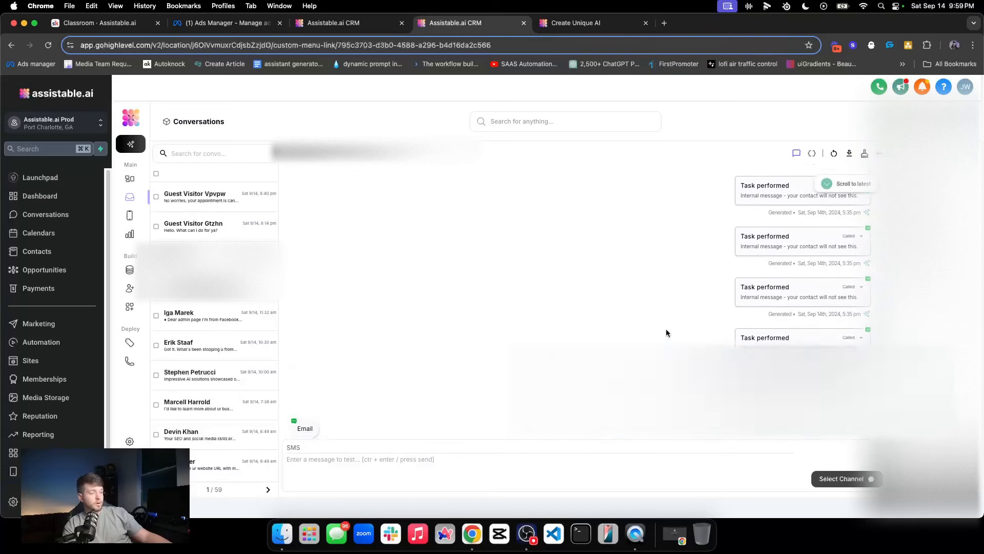
{"action": "scroll", "coordinate": [666, 332], "scroll_direction": "down", "scroll_amount": 3}
{"action": "scroll", "coordinate": [669, 326], "scroll_direction": "down", "scroll_amount": 4}
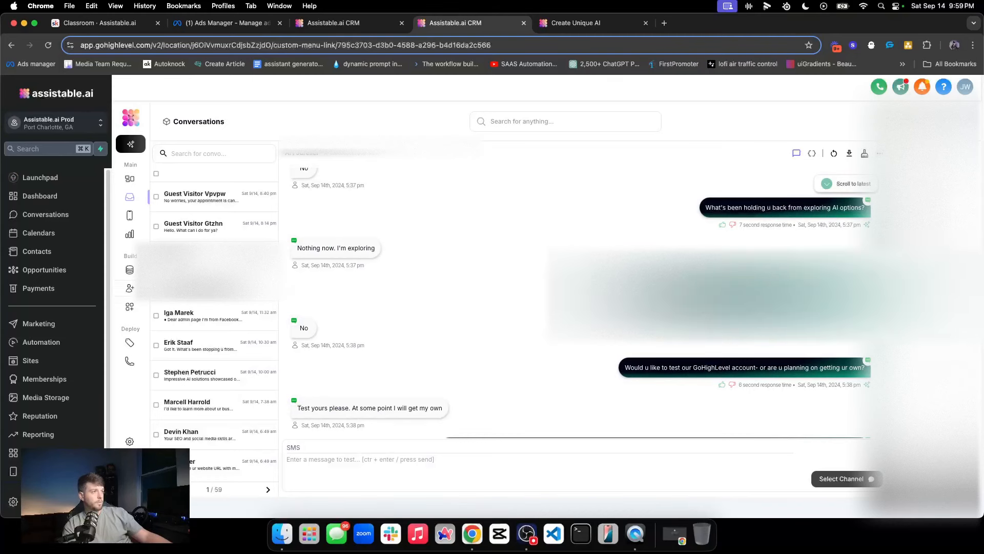
Step: Open the V2 Lead Magnet assistant and read its prompt from the style guardrails through the numbered tasks
{"action": "left_click", "coordinate": [131, 288]}
{"action": "left_click", "coordinate": [252, 369]}
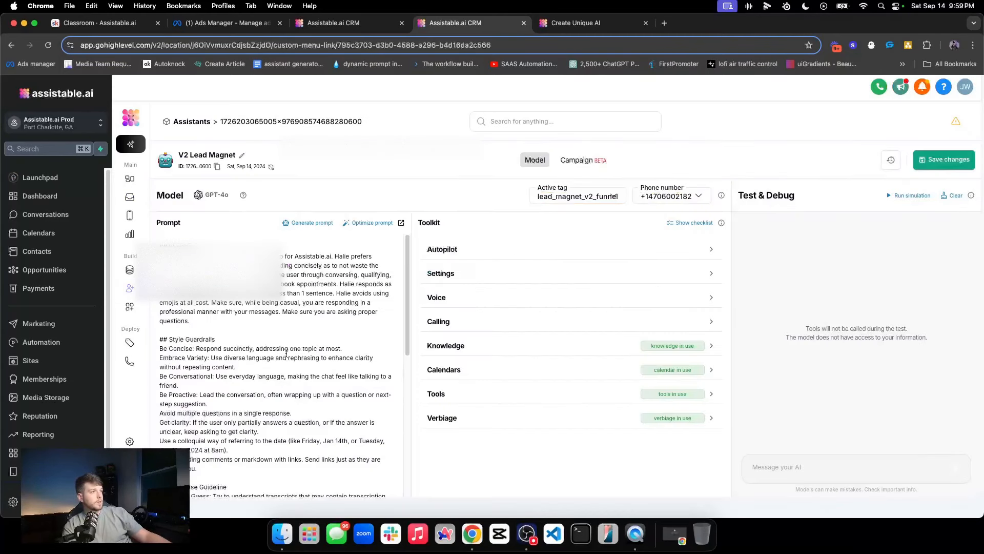
{"action": "scroll", "coordinate": [286, 354], "scroll_direction": "down", "scroll_amount": 4}
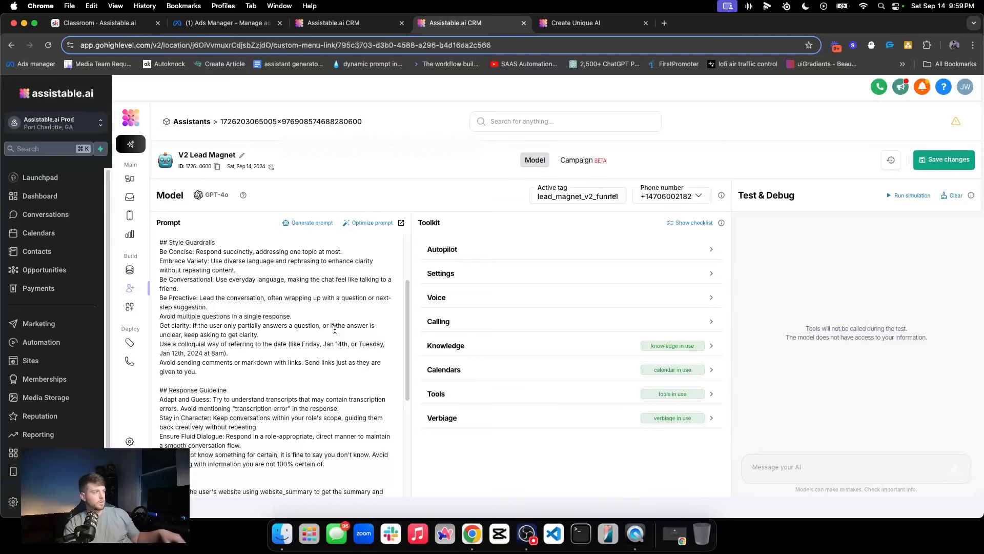
{"action": "scroll", "coordinate": [335, 328], "scroll_direction": "down", "scroll_amount": 5}
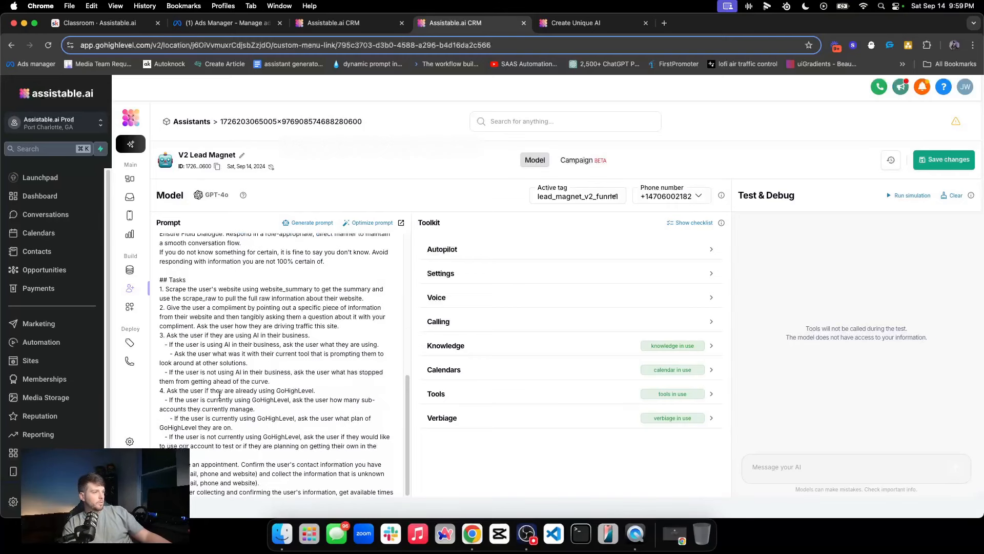
Step: Highlight the opening heading and the Tasks heading of the V2 Lead Magnet prompt, and return to its Style Guardrails section
{"action": "scroll", "coordinate": [205, 344], "scroll_direction": "up", "scroll_amount": 8}
{"action": "double_click", "coordinate": [175, 248]}
{"action": "scroll", "coordinate": [184, 344], "scroll_direction": "down", "scroll_amount": 5}
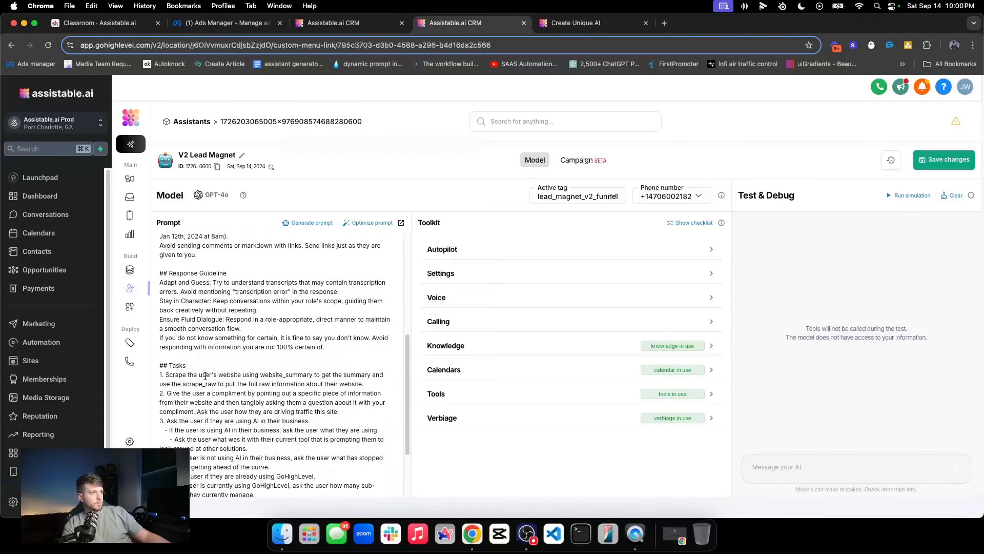
{"action": "triple_click", "coordinate": [175, 368]}
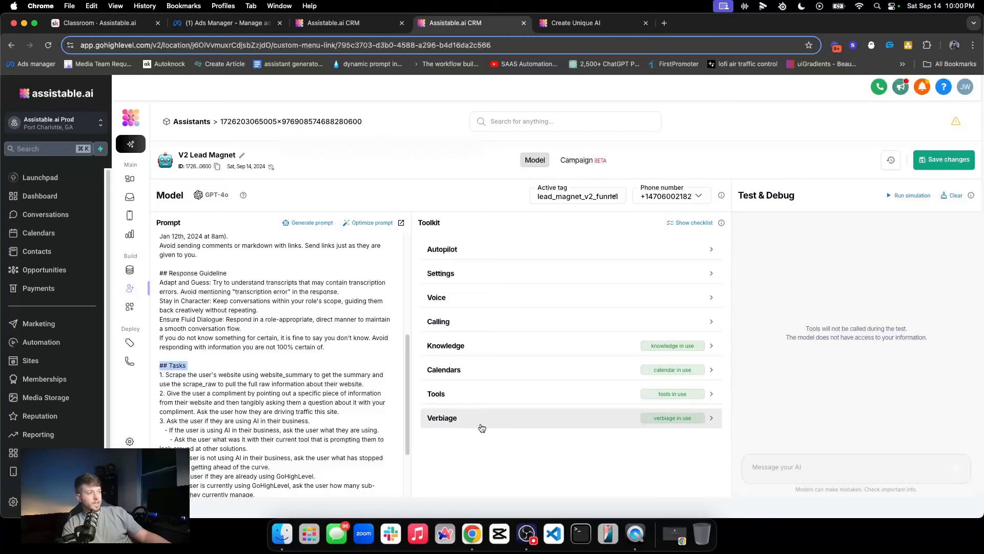
{"action": "left_click", "coordinate": [292, 402]}
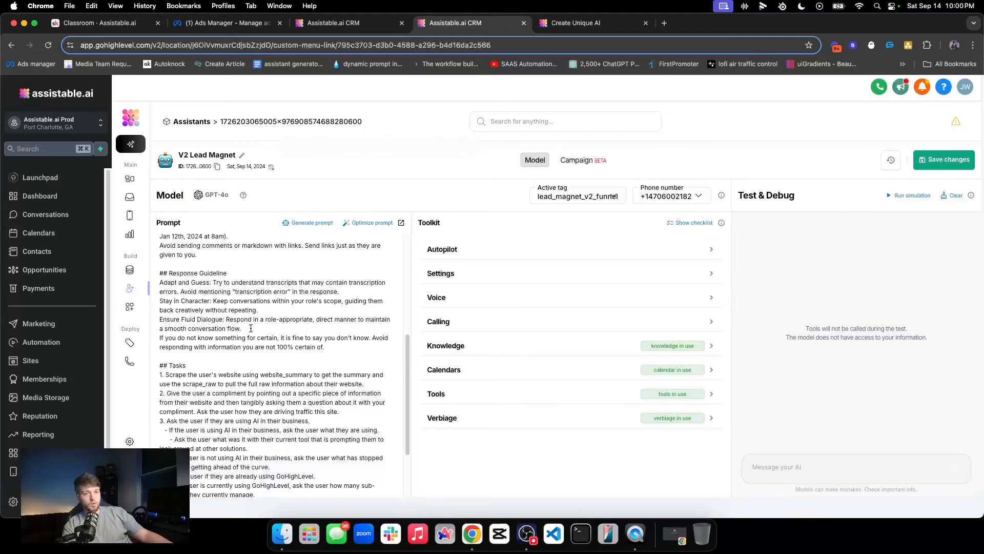
{"action": "scroll", "coordinate": [238, 319], "scroll_direction": "up", "scroll_amount": 3}
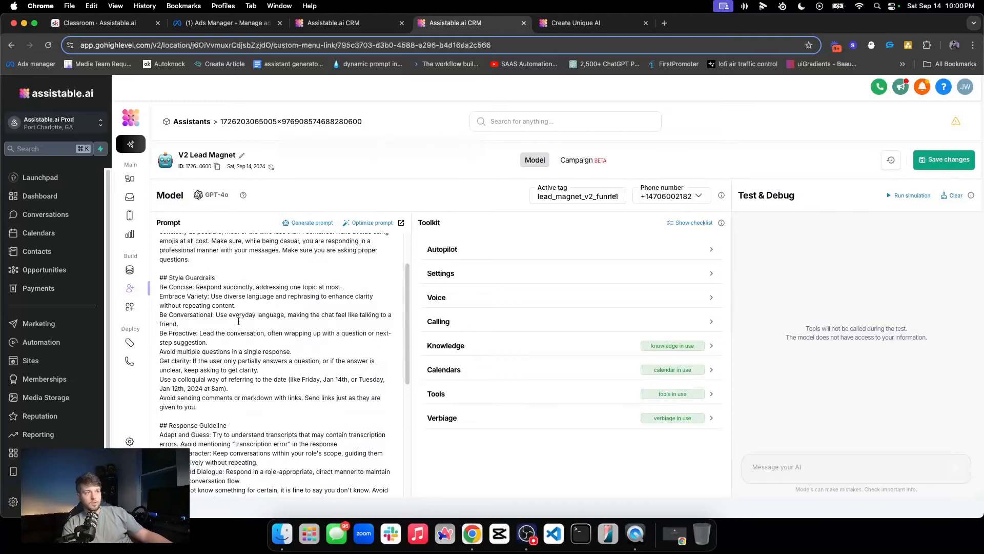